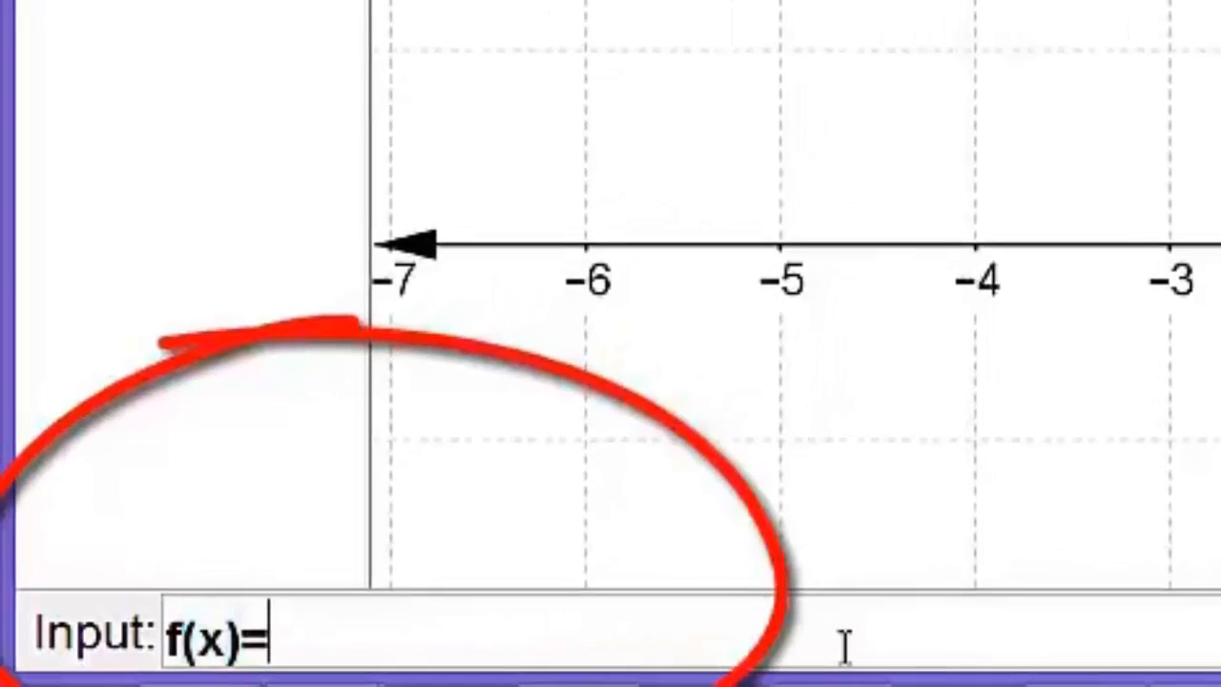
- Define and plot the function f(x)=x^3-1
text(3)
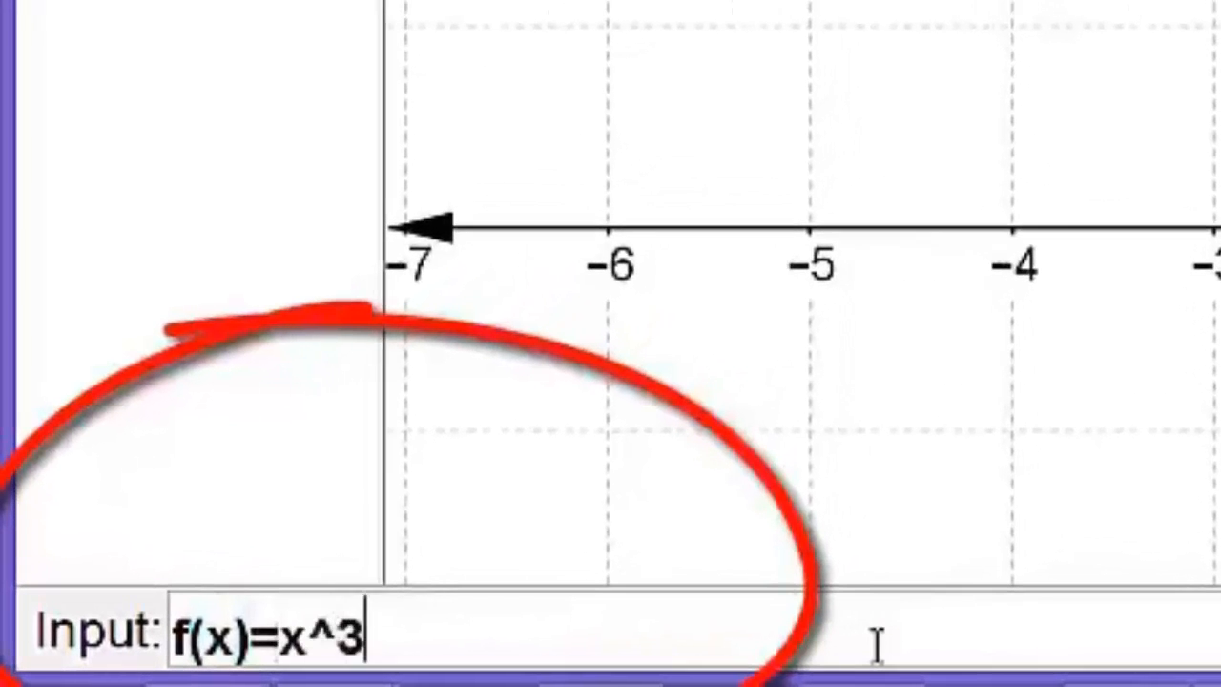
text(-)
text(1)
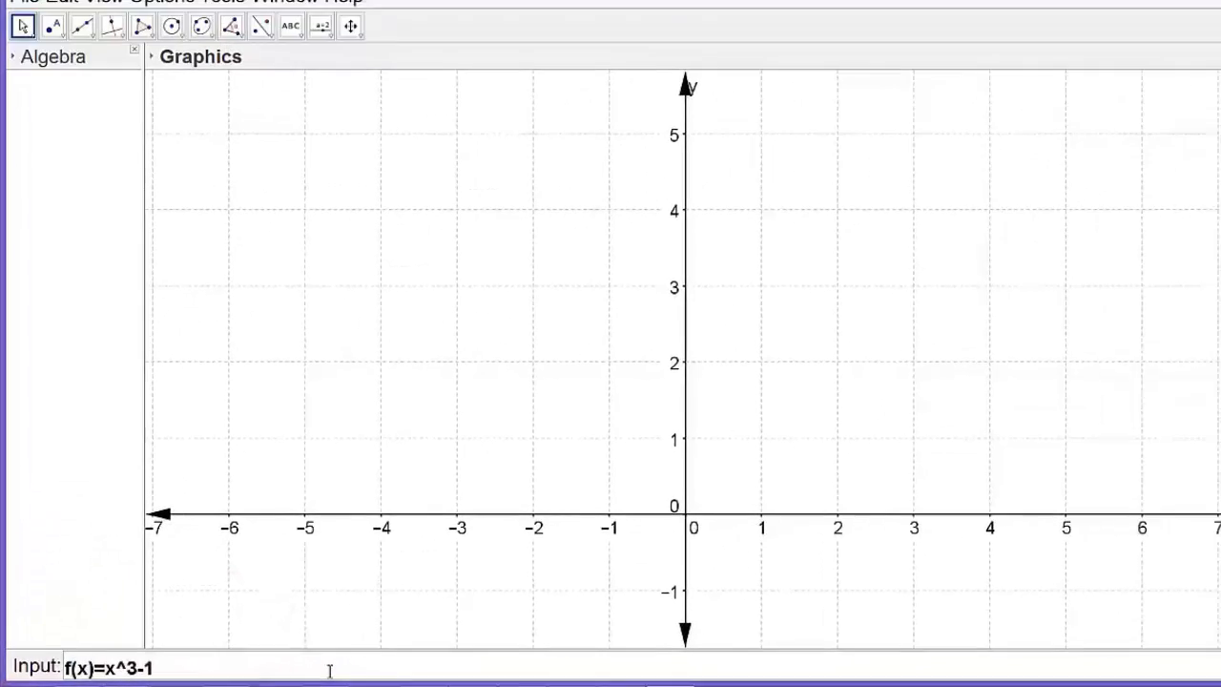
key(Return)
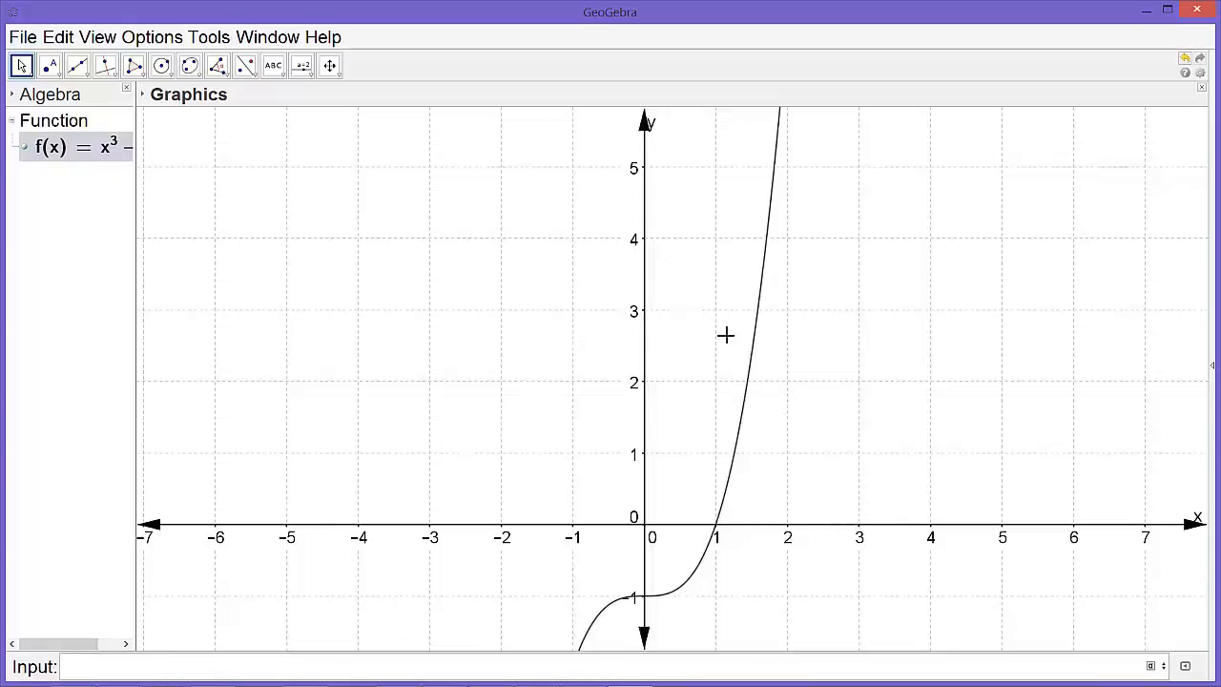
- Set the colour of the coordinate axes to orange in the graphics view preferences and close them
right_click(646, 132)
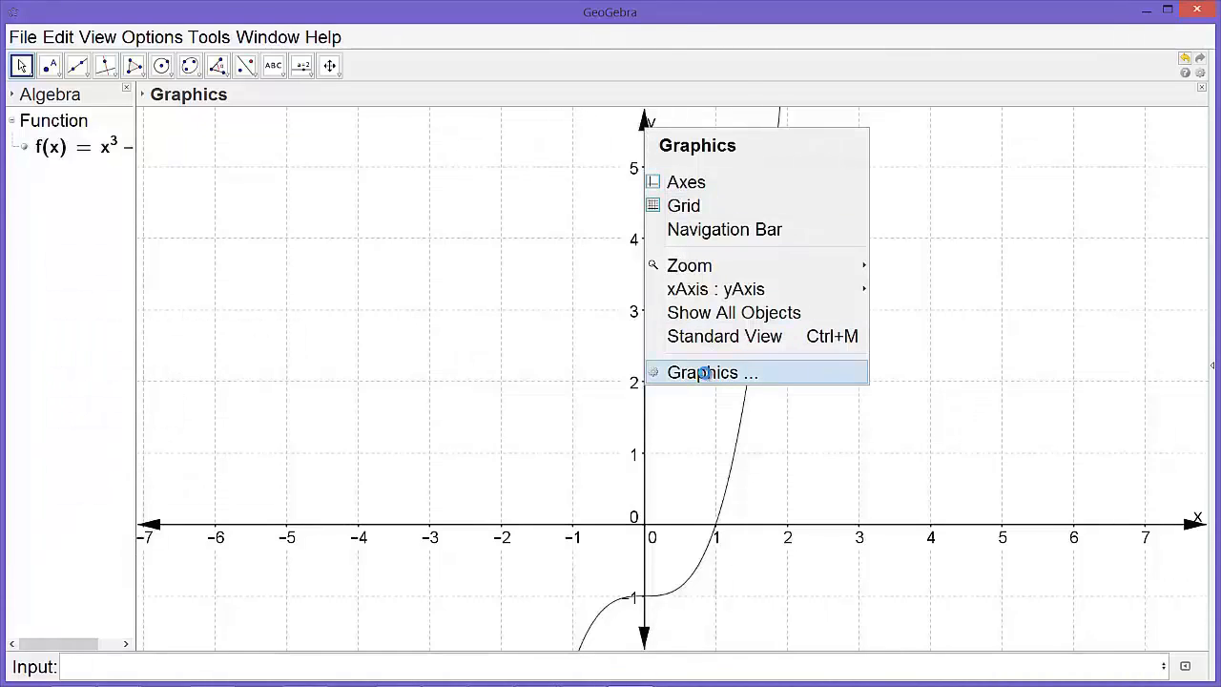
click(702, 373)
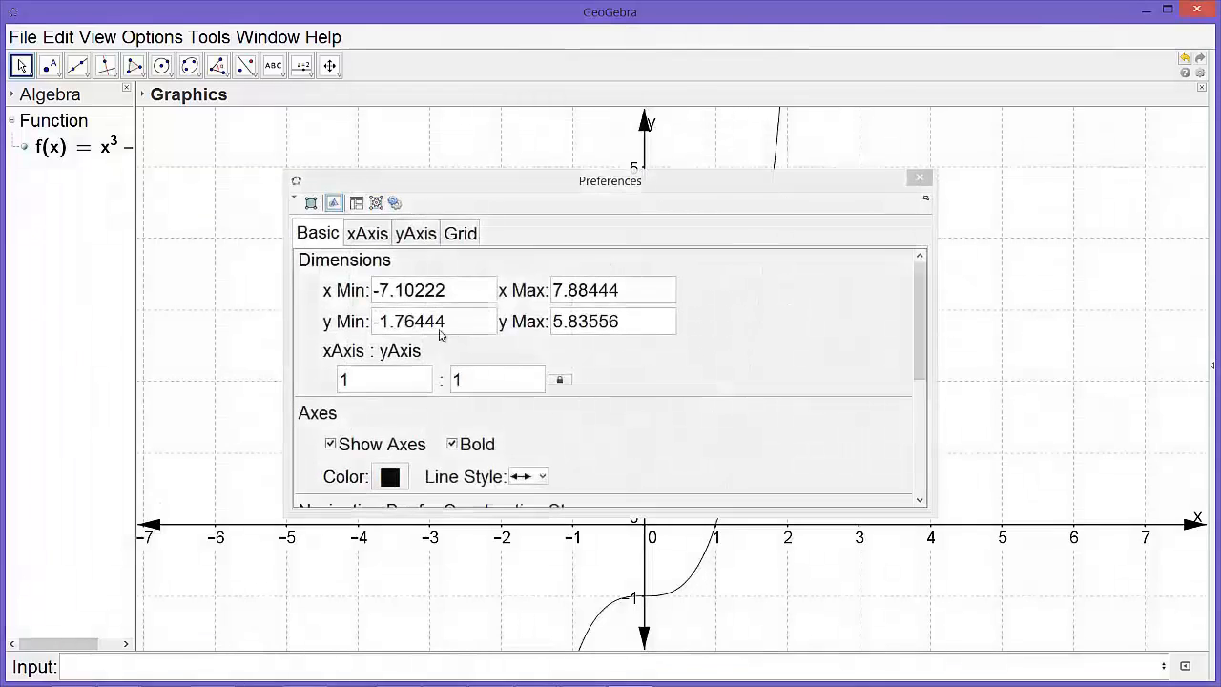
click(389, 477)
click(575, 287)
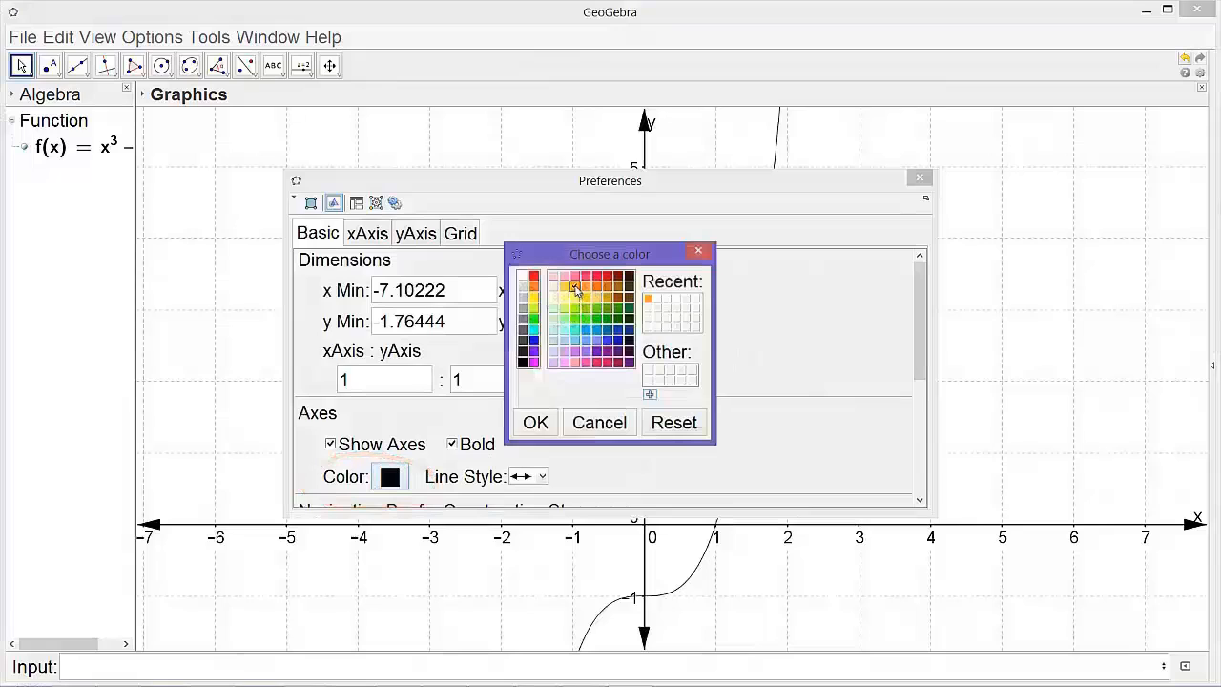
click(535, 423)
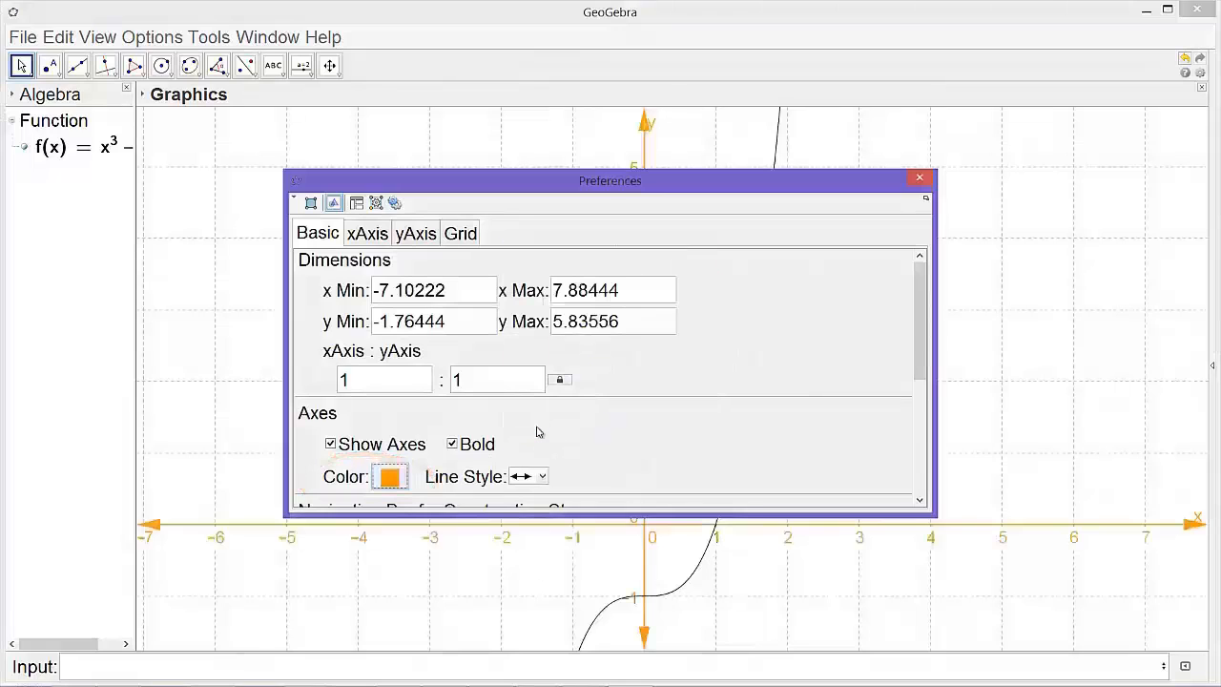
drag(919, 314, 918, 448)
click(919, 178)
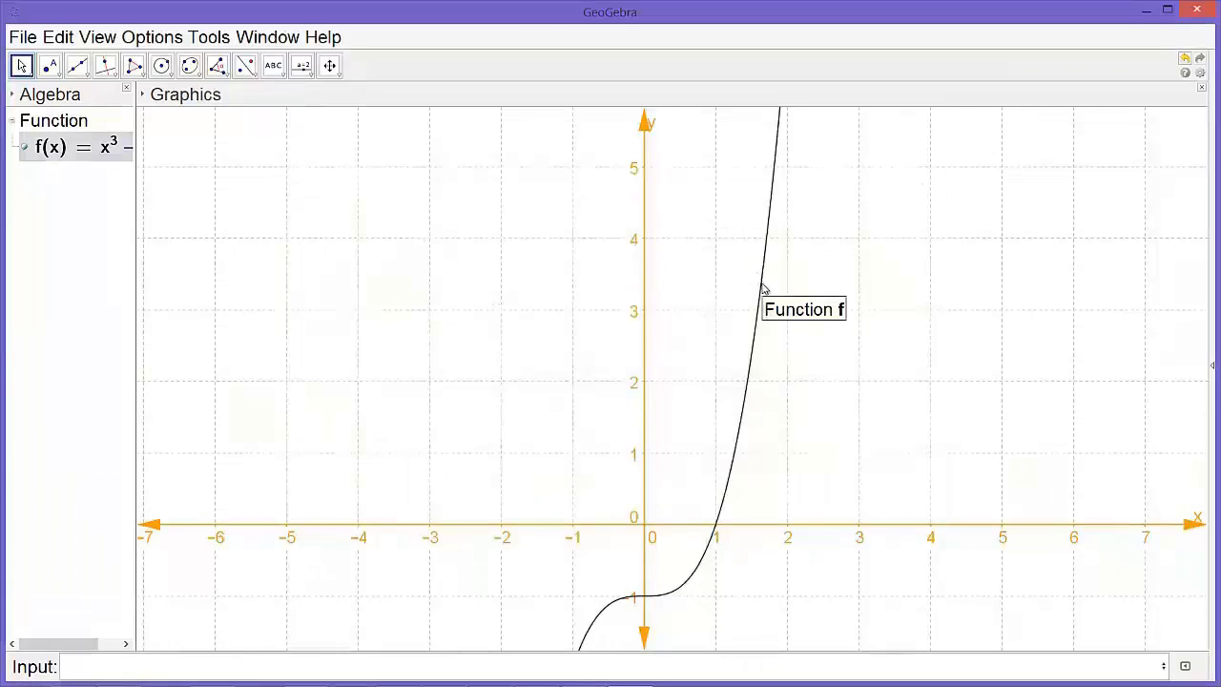
- Show the label of function f on the graph as Name & Value in its object properties
right_click(763, 288)
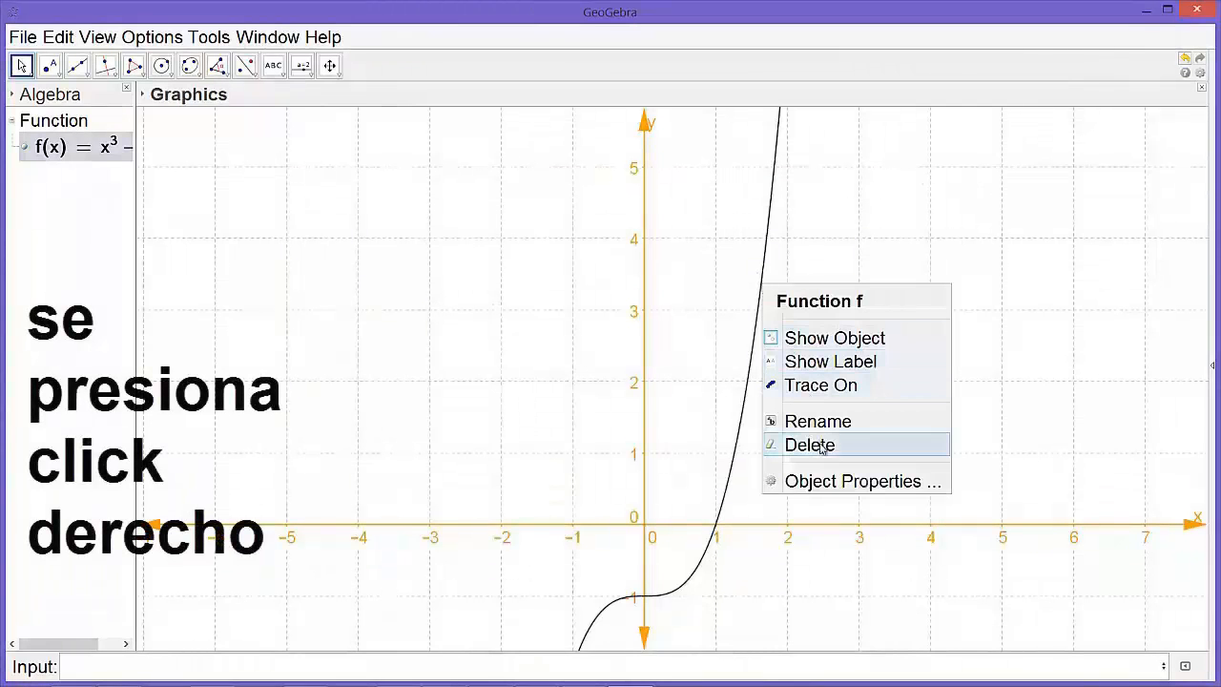
click(842, 481)
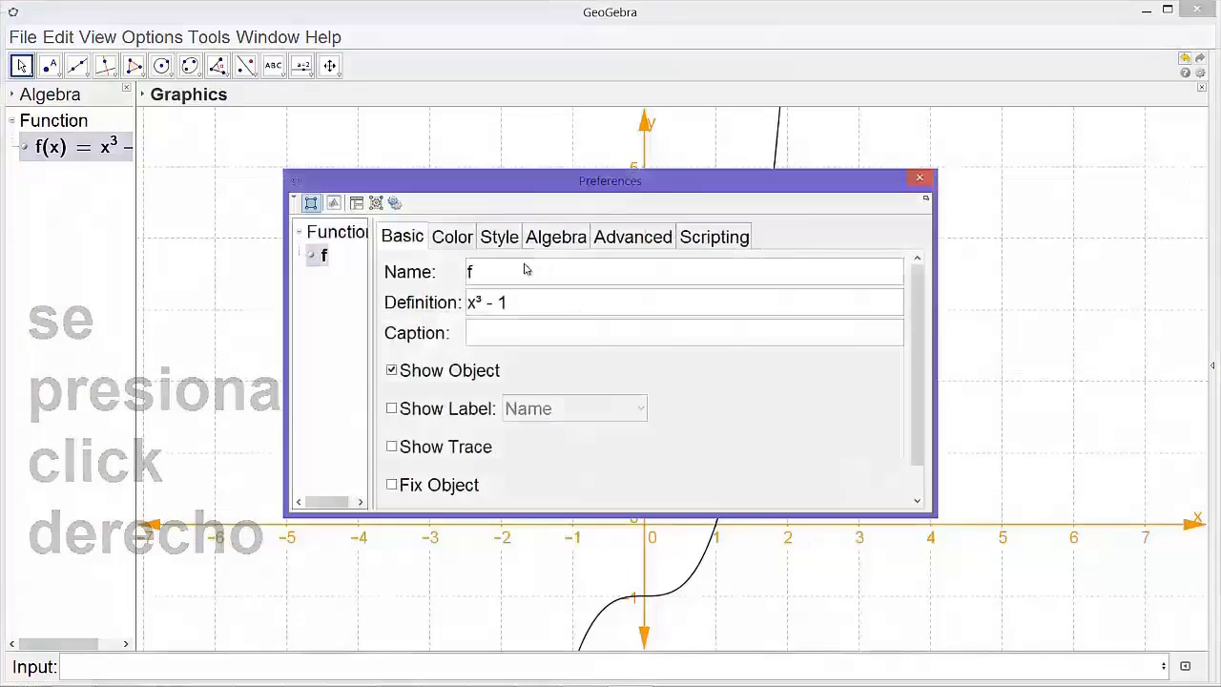
click(392, 409)
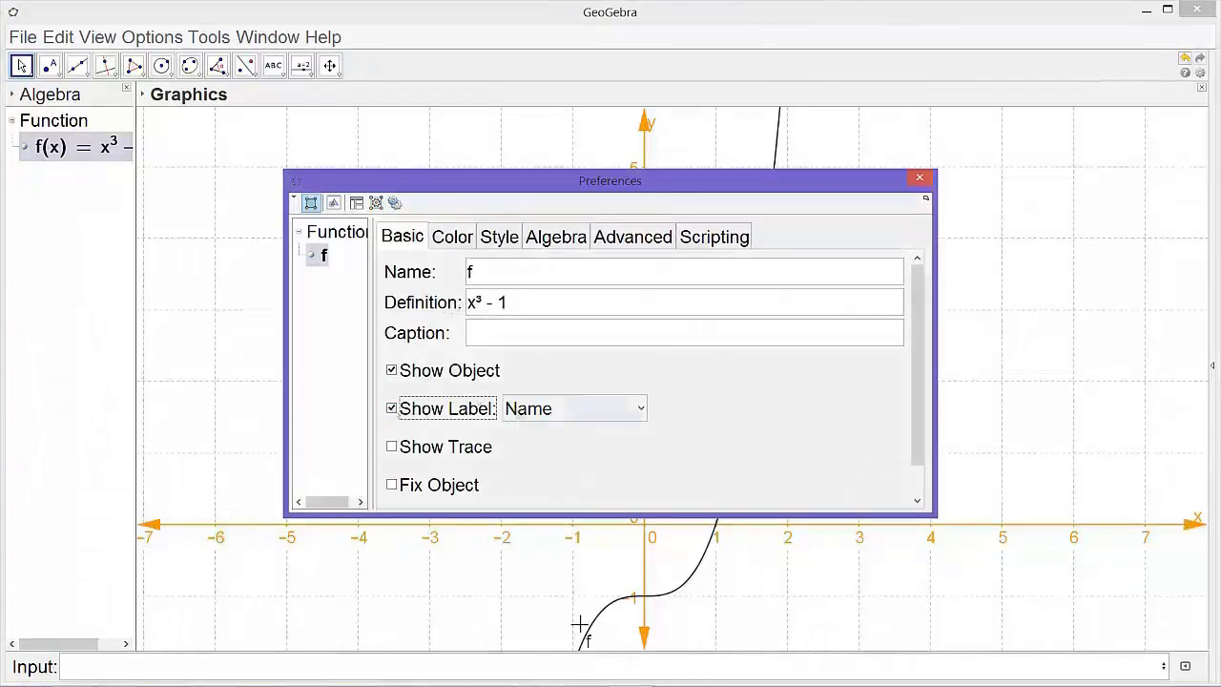
click(566, 408)
click(569, 459)
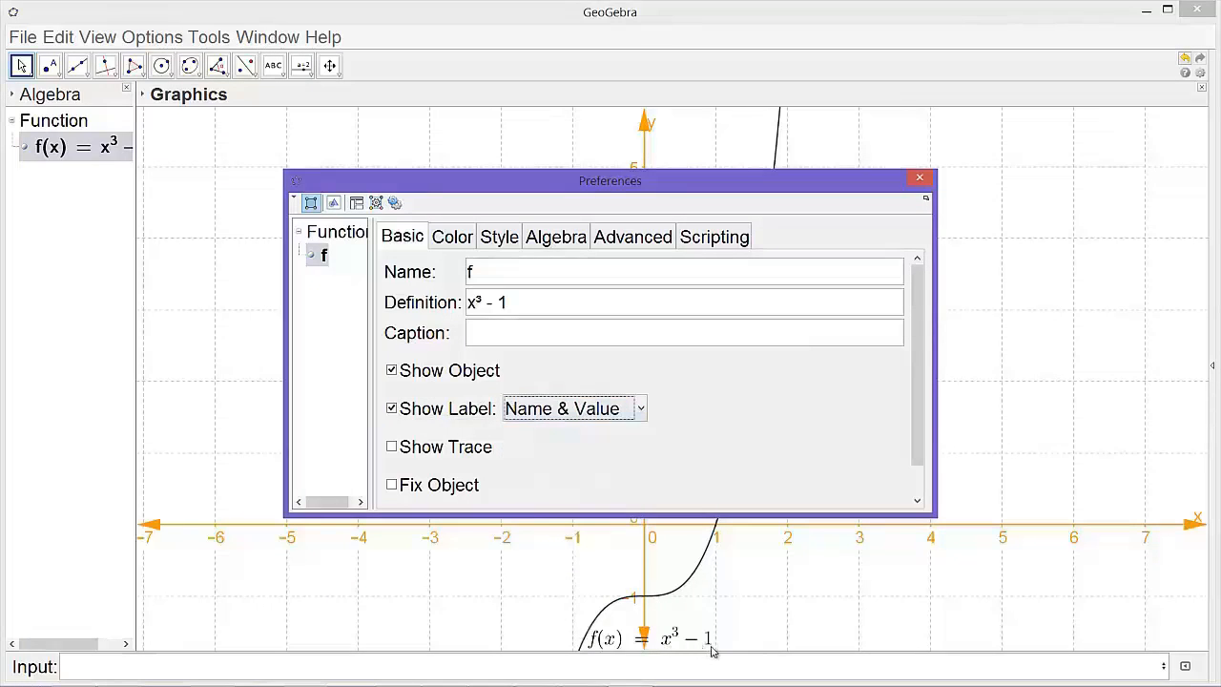
- Move the preferences dialog off the curve and set the colour of function f to green (0, 153, 0)
drag(499, 186, 242, 128)
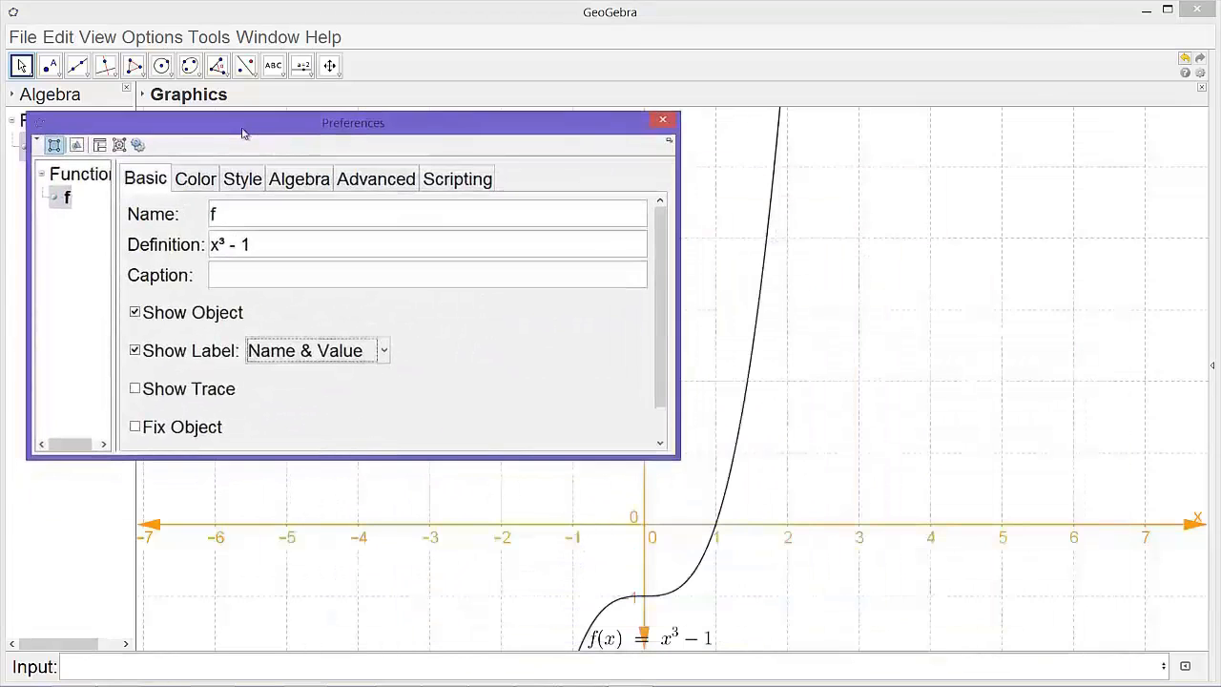
click(183, 179)
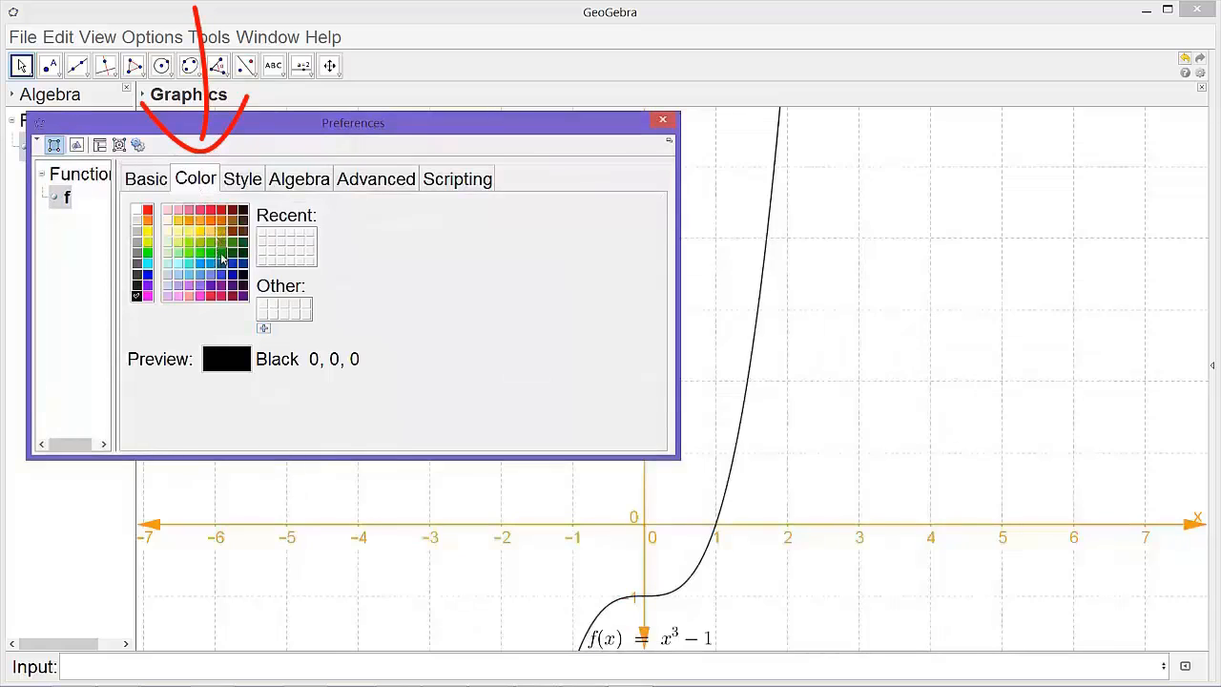
click(222, 259)
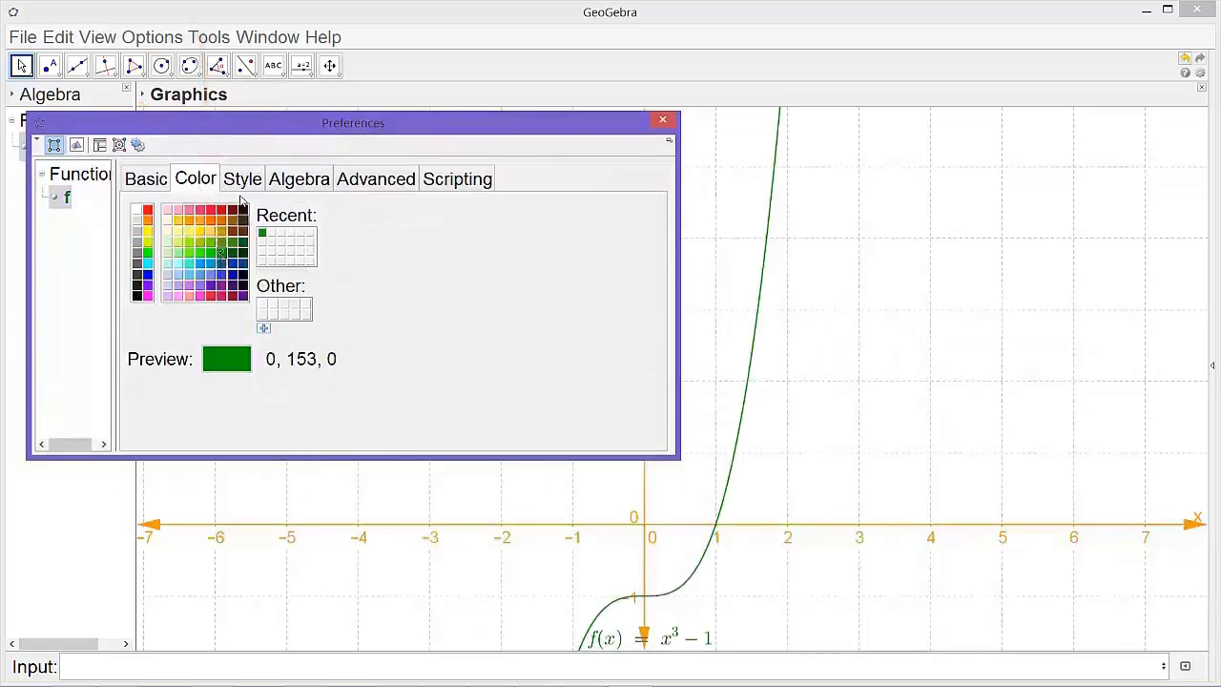
- Set the line thickness of function f to 13 and close the preferences
click(246, 185)
click(226, 246)
click(226, 246)
click(226, 246)
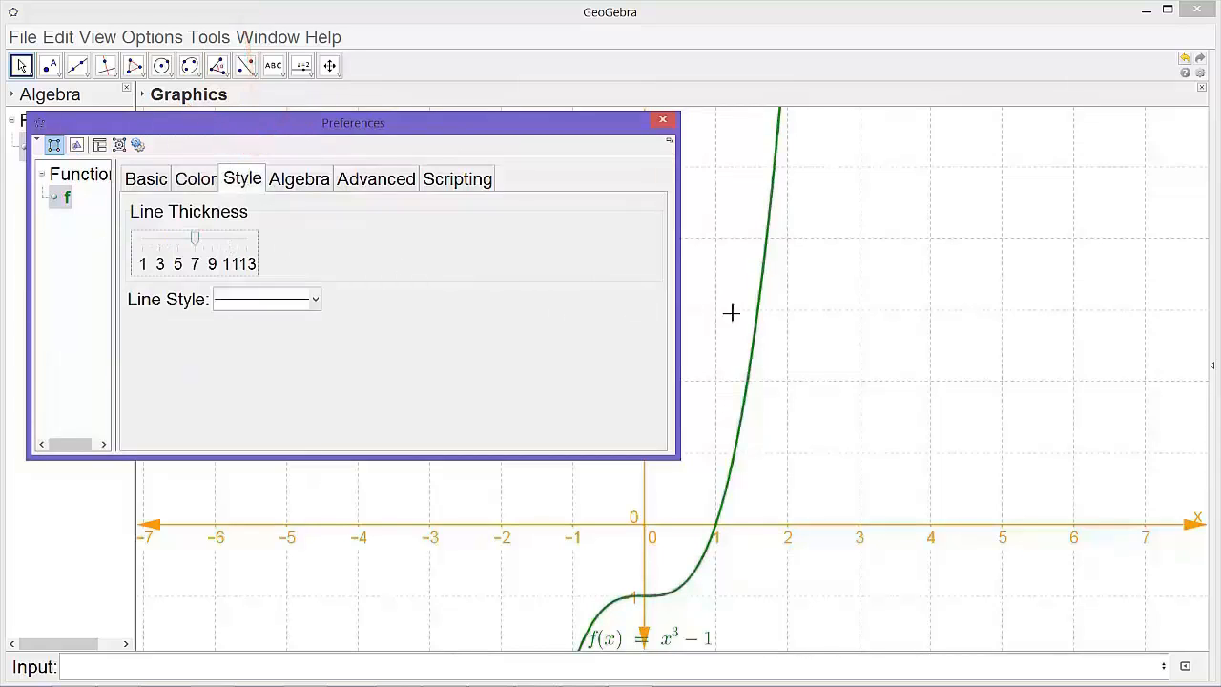
click(233, 244)
click(243, 248)
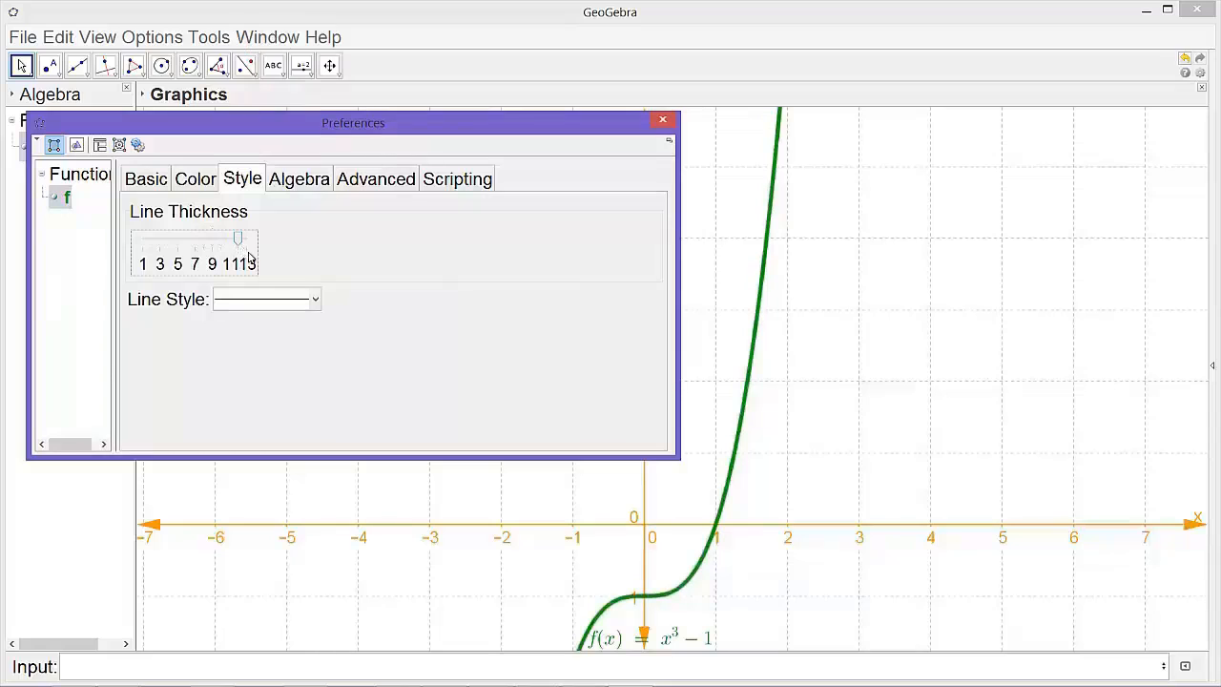
click(245, 245)
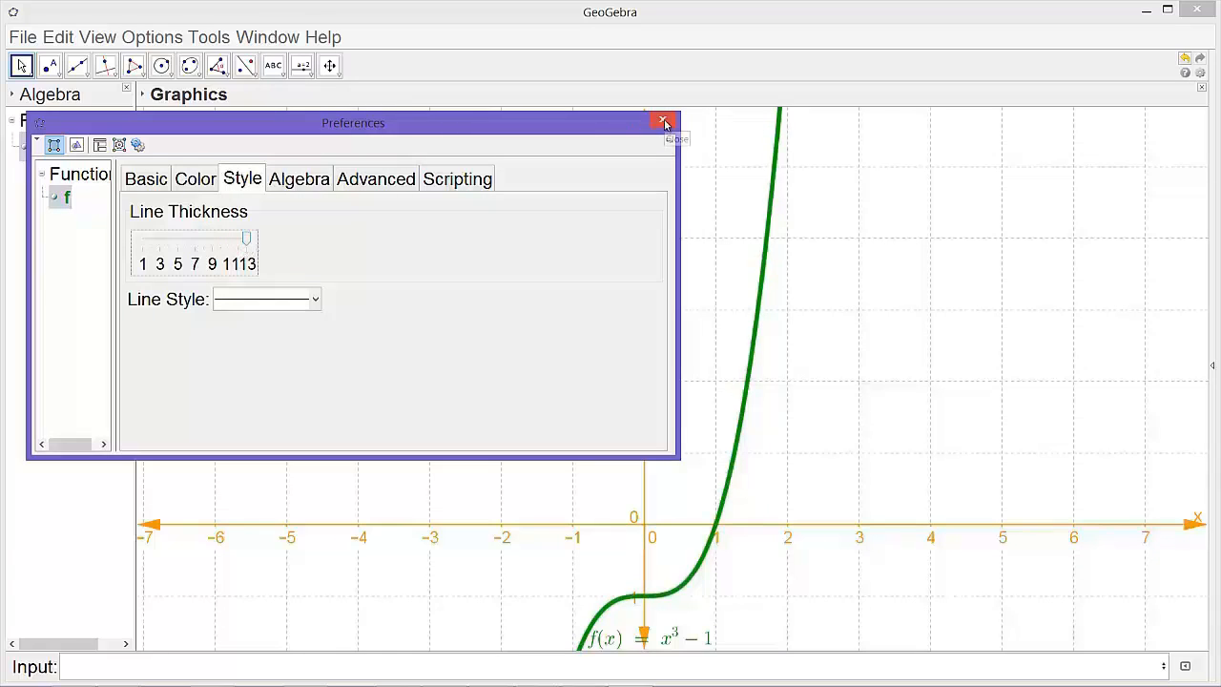
click(664, 123)
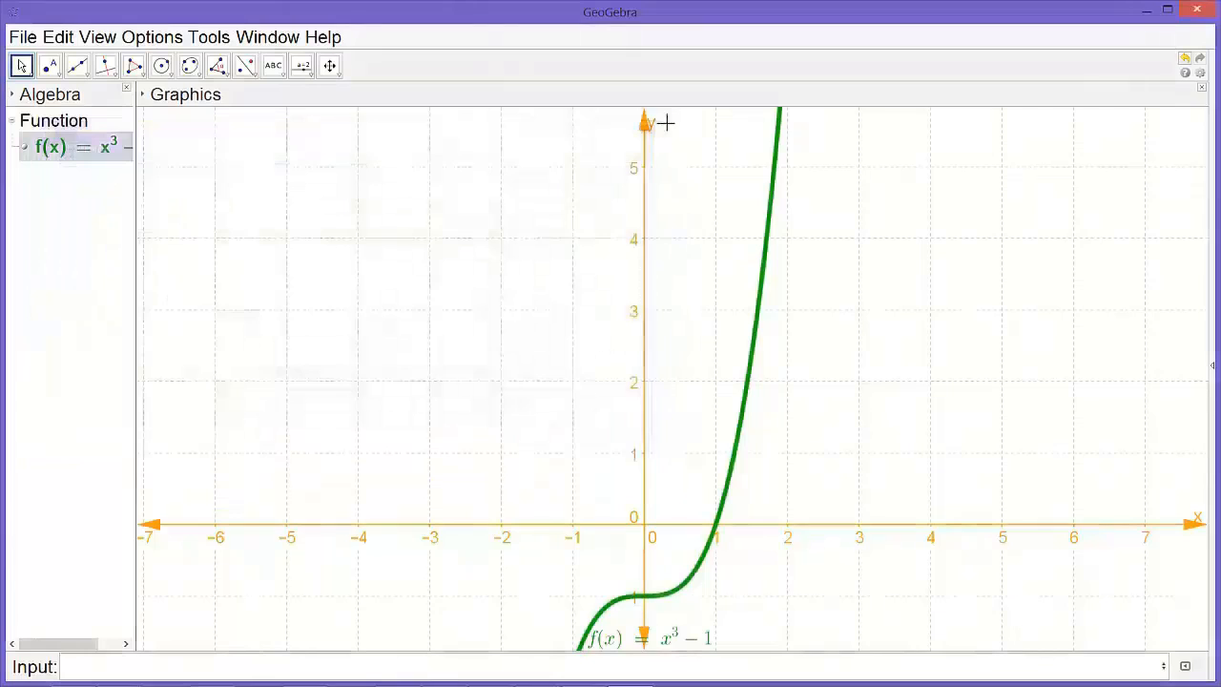
- Activate the Move Graphics View tool and set the xAxis : yAxis ratio of the graphics view to 1 : 5
click(329, 67)
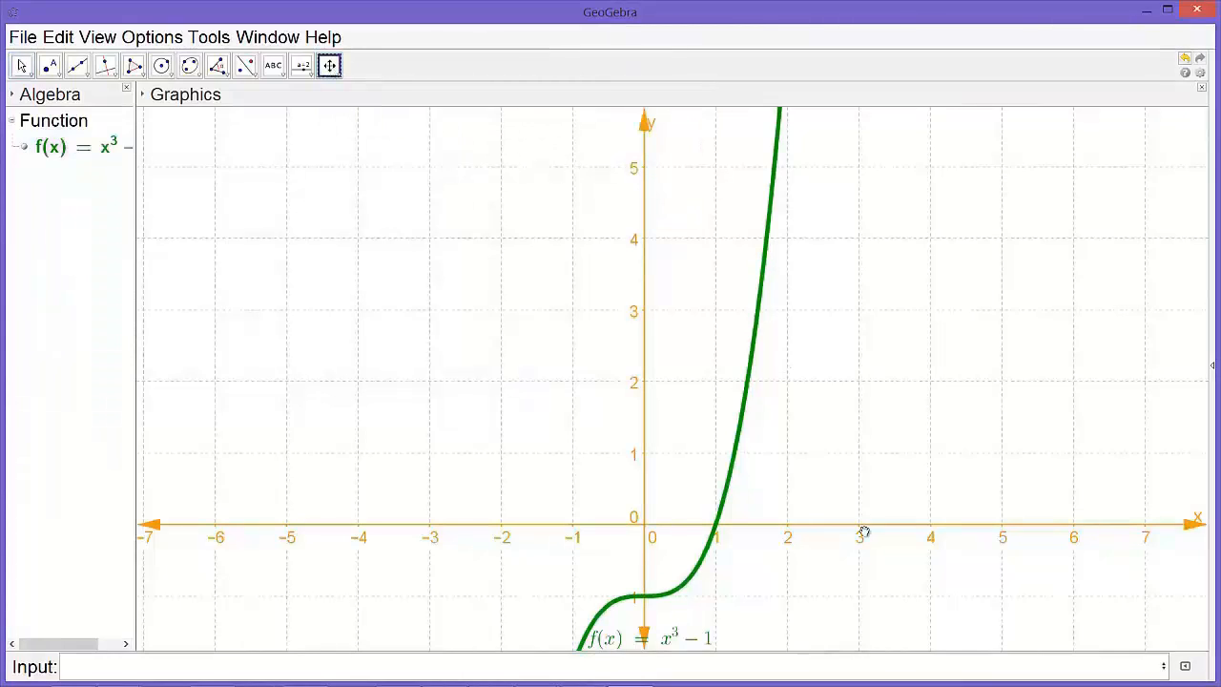
right_click(895, 289)
mouse_move(961, 455)
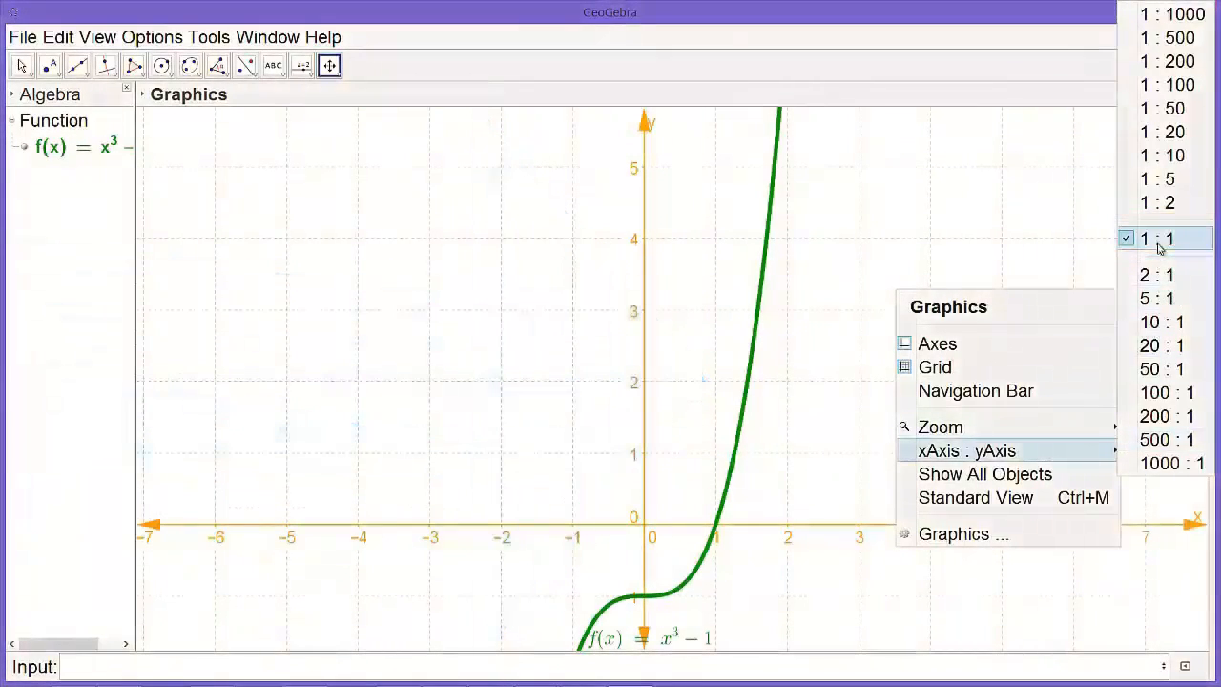
click(1169, 178)
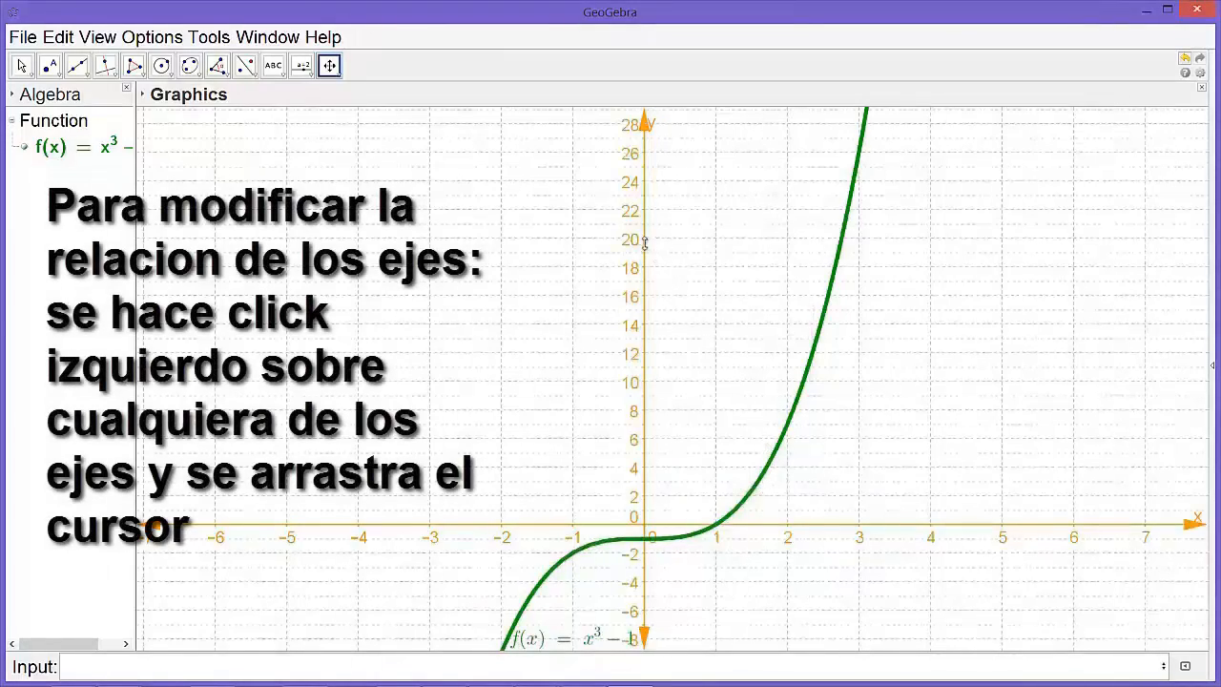
- Rescale both axes freehand so the y-axis reaches about 120 and the x-axis spans about -3.9 to 4.4
mouse_move(644, 242)
mouse_down()
mouse_move(671, 388)
mouse_move(662, 447)
mouse_up()
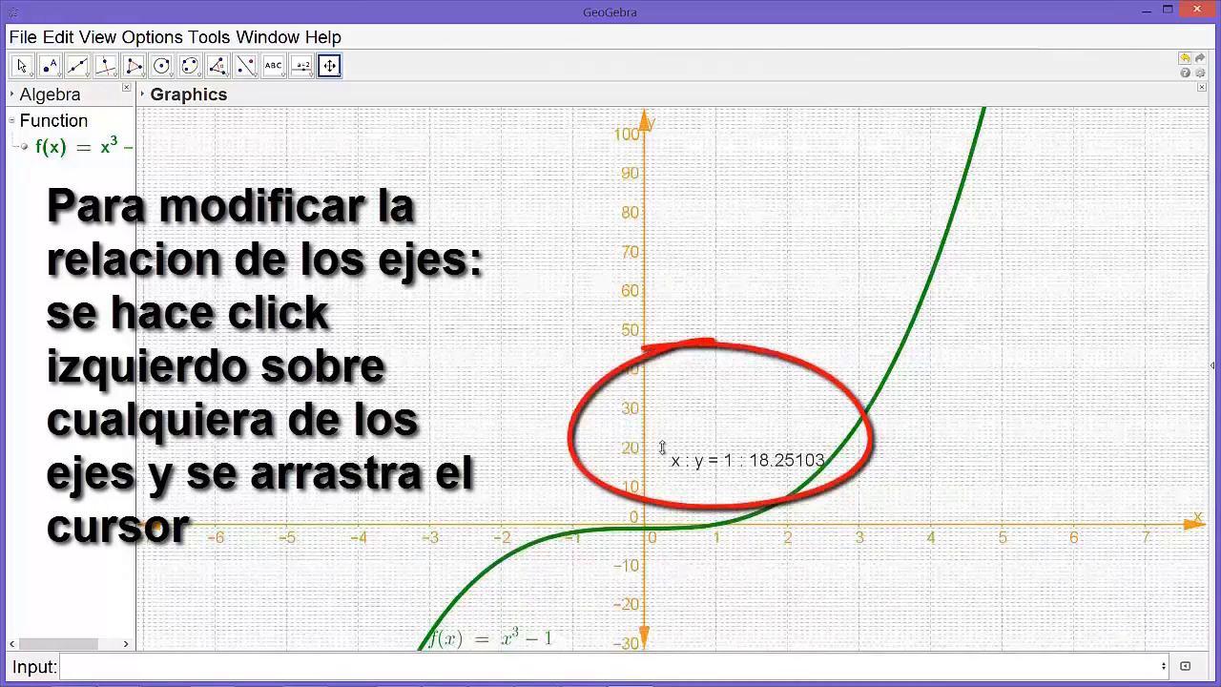
drag(661, 447, 662, 457)
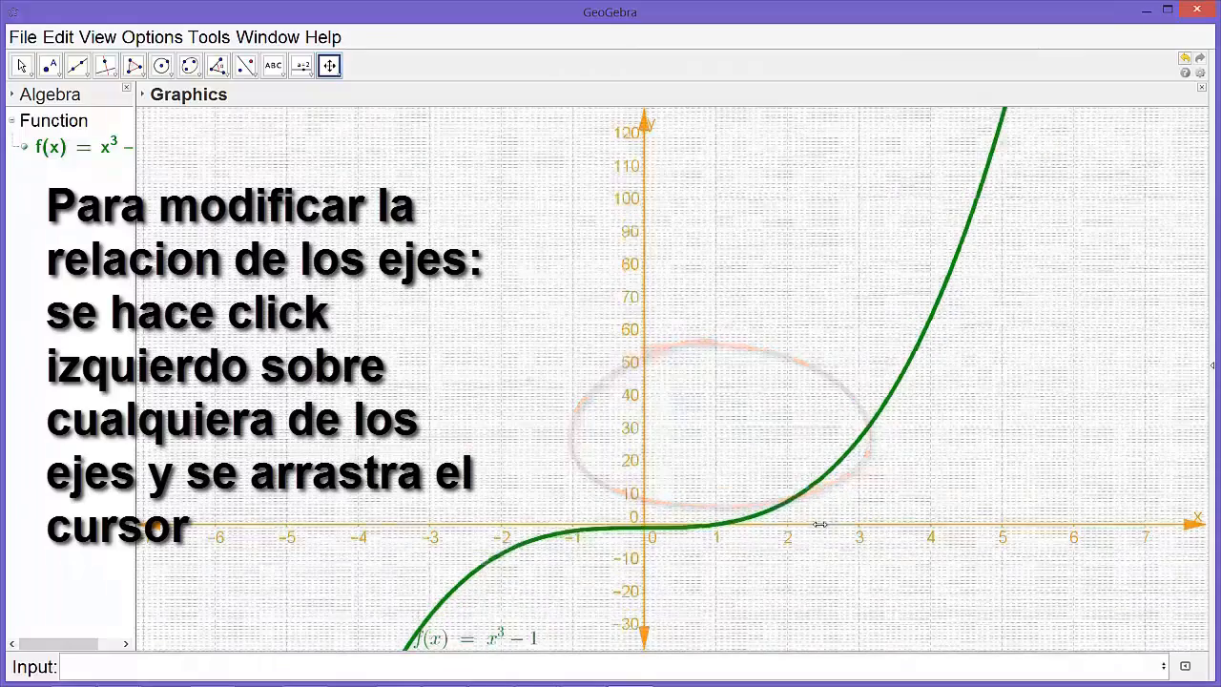
drag(831, 524, 958, 525)
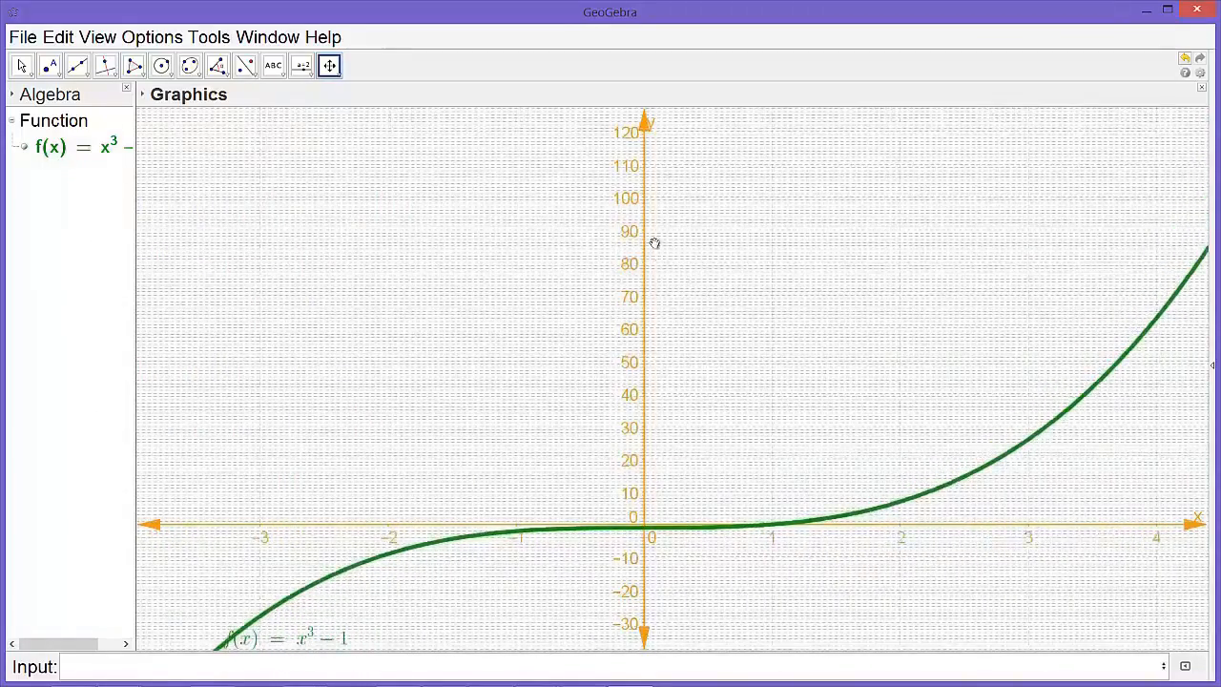
- Enable a custom grid distance in the graphics view preferences, with x at 1 and y at 10
right_click(711, 334)
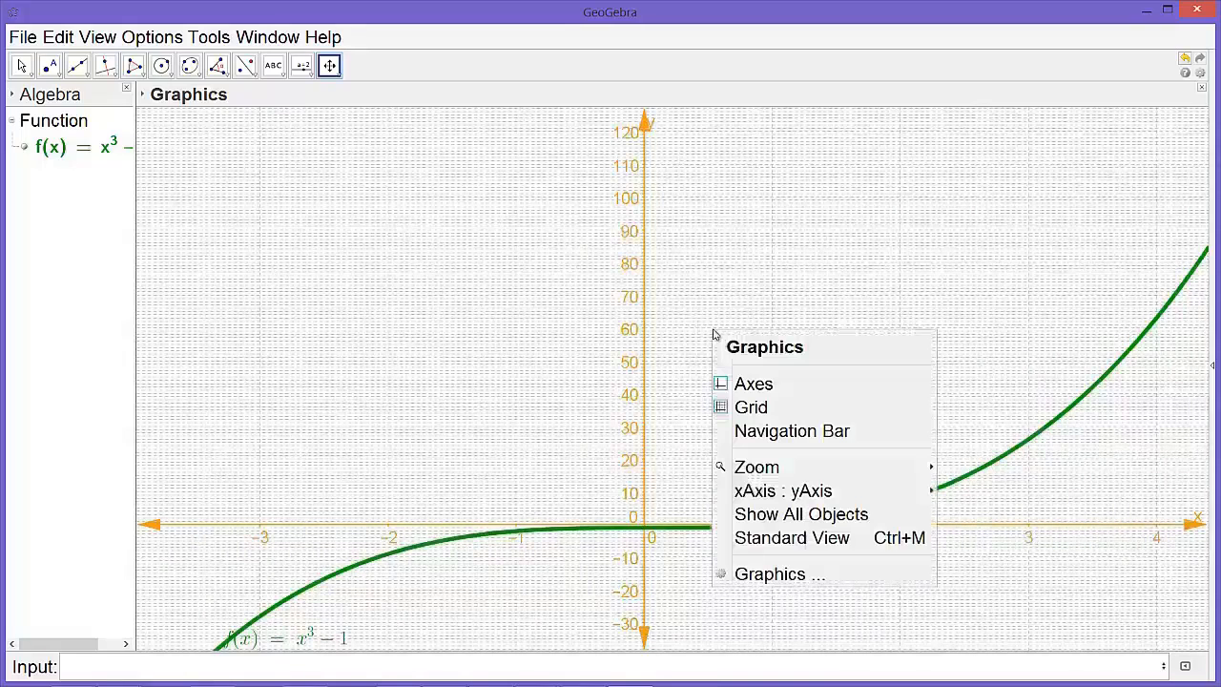
click(782, 572)
click(206, 176)
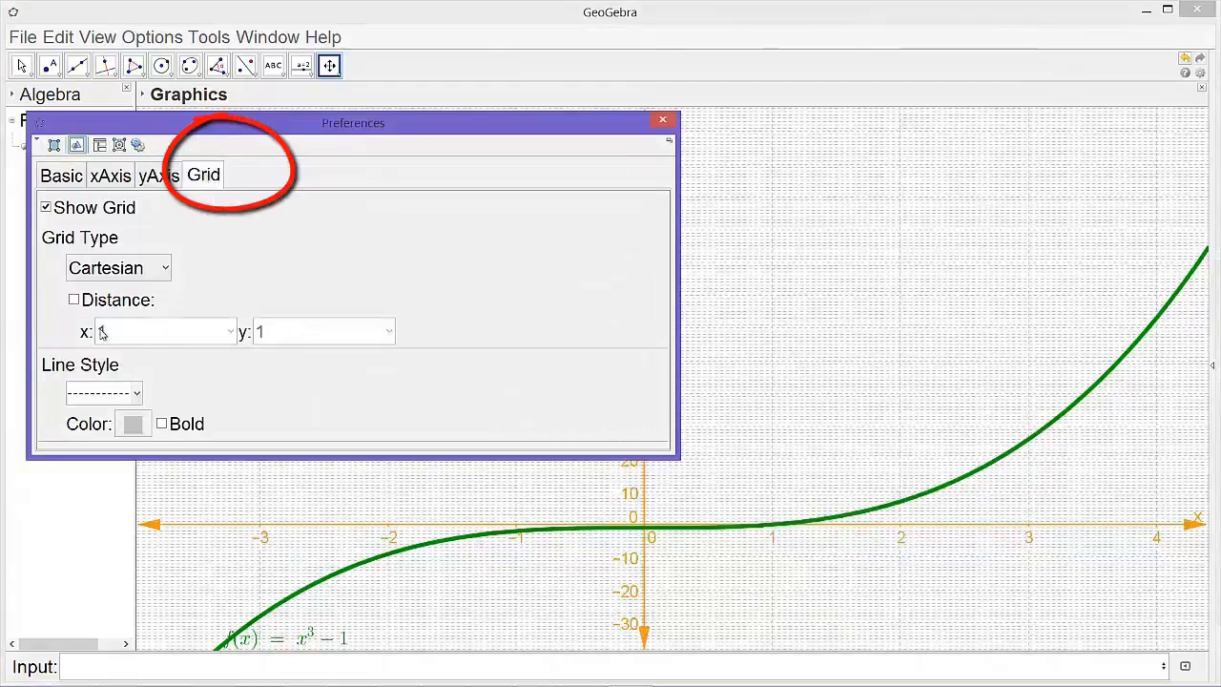
click(73, 302)
click(294, 333)
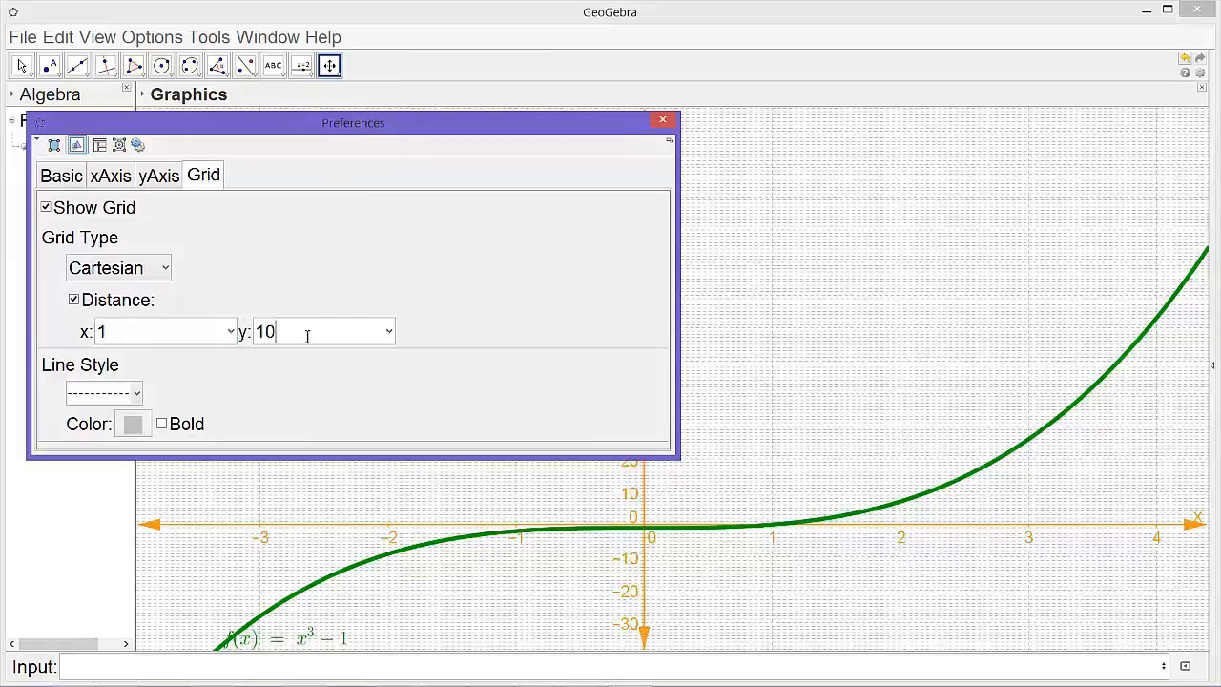
key(Return)
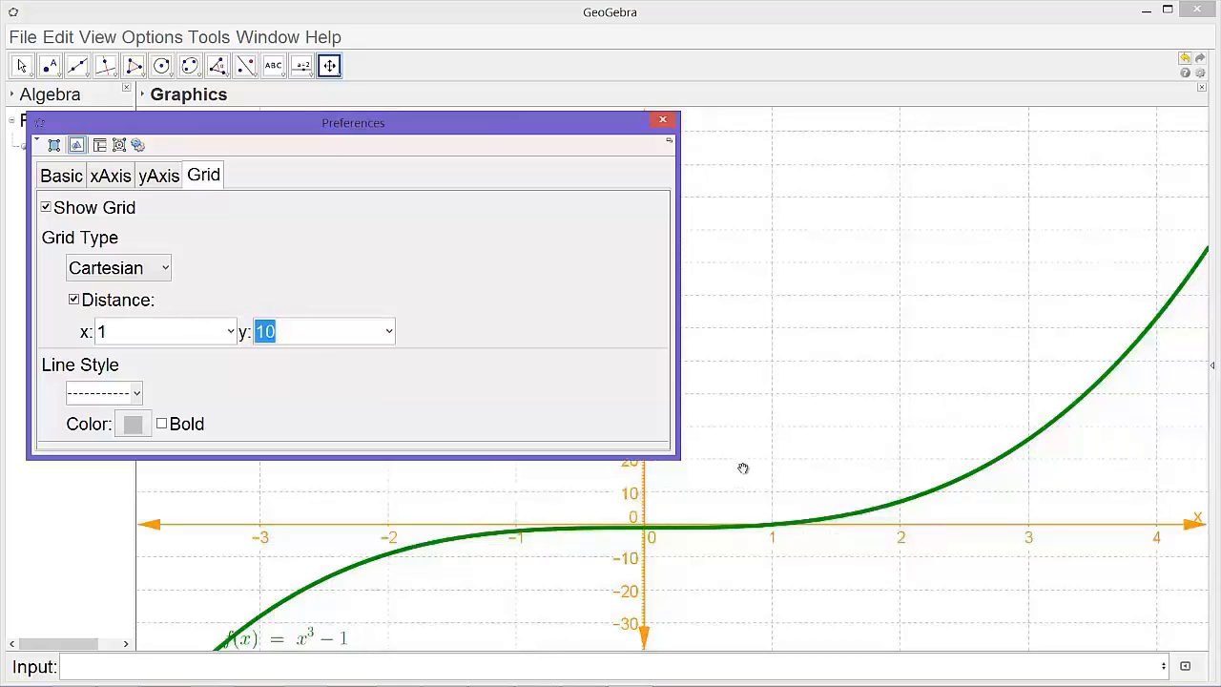
- Make the grid lines bold and close the preferences
click(164, 423)
click(164, 422)
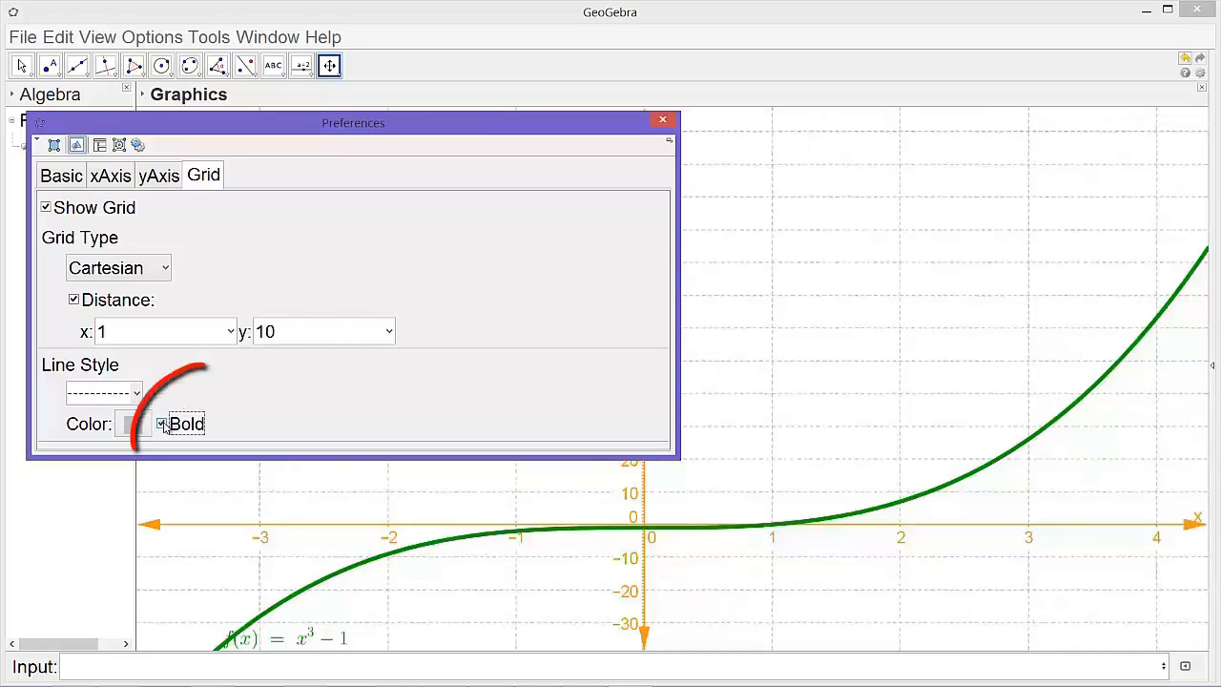
click(162, 424)
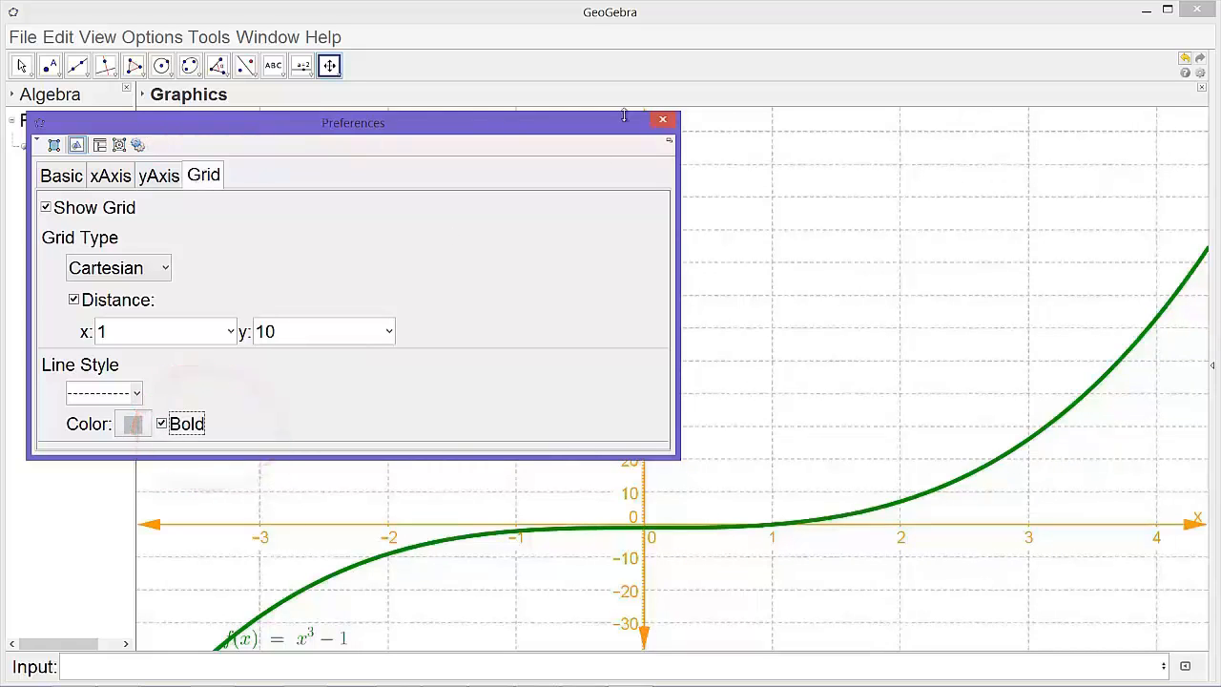
click(662, 120)
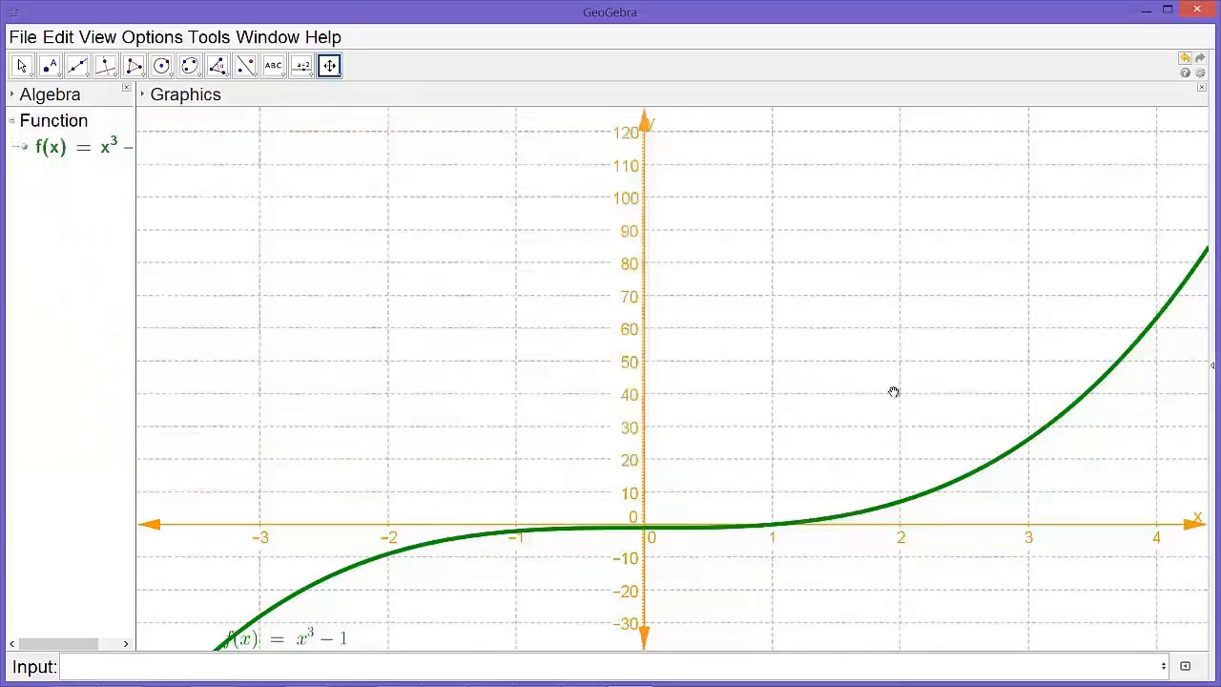
- In the graphics view preferences, set the x-axis range to x Min -1 and x Max 3
right_click(1065, 513)
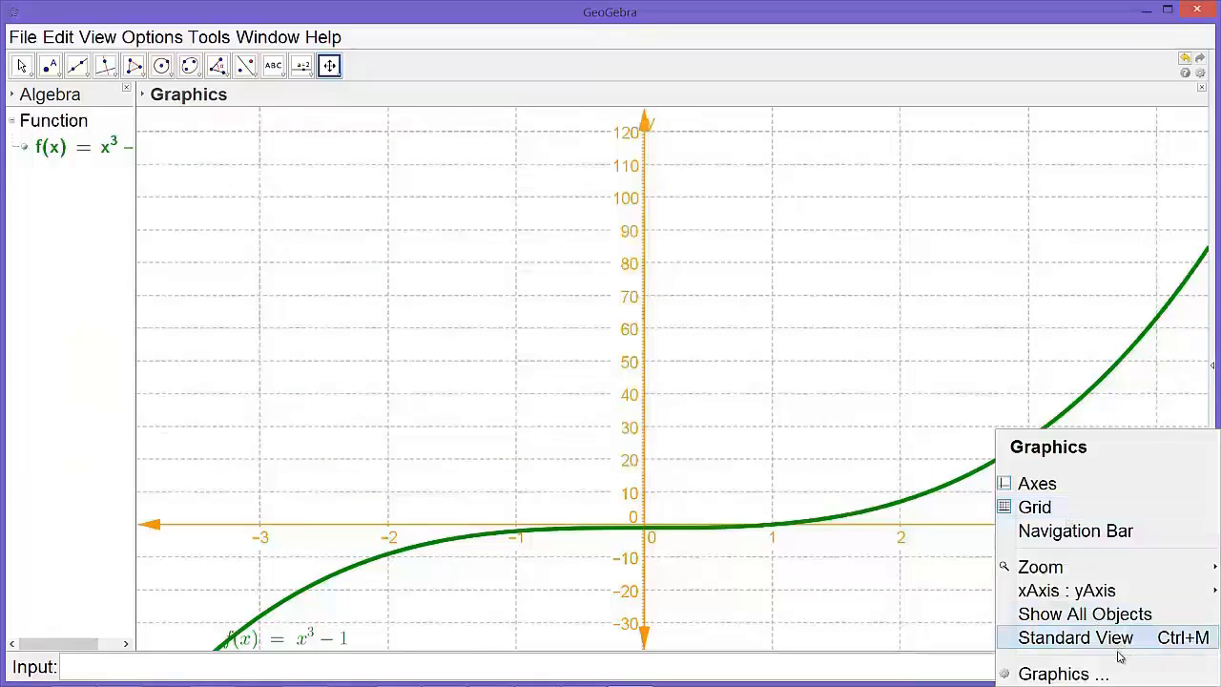
click(1047, 671)
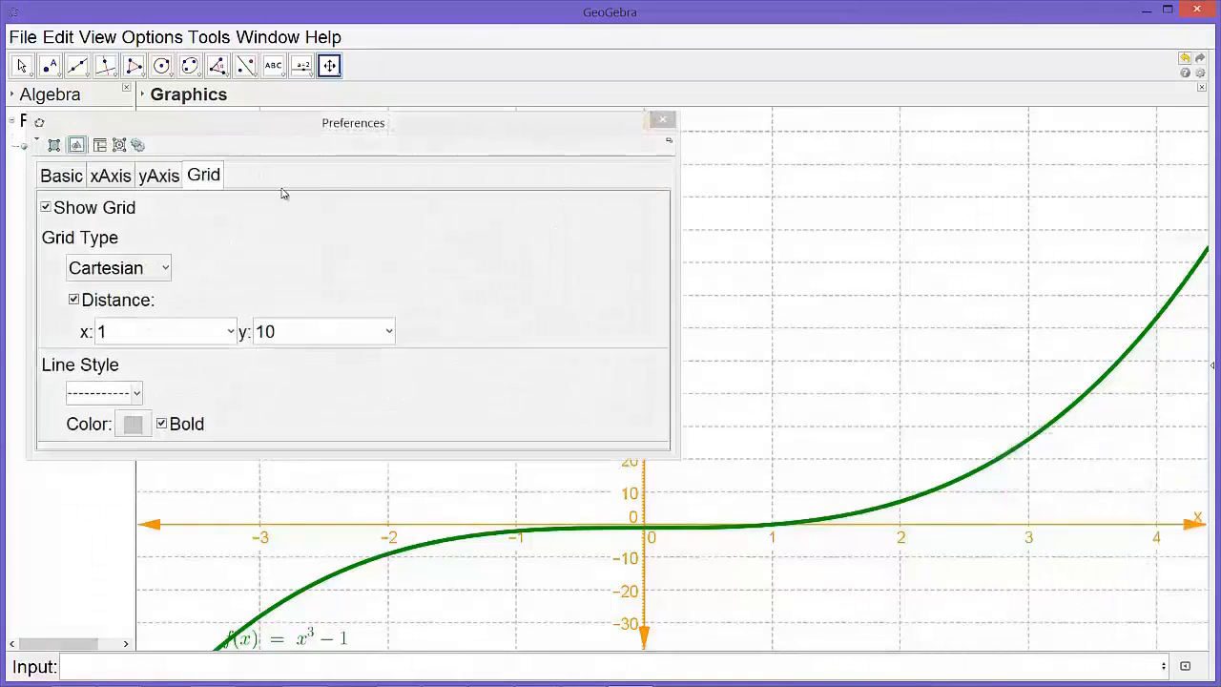
click(69, 179)
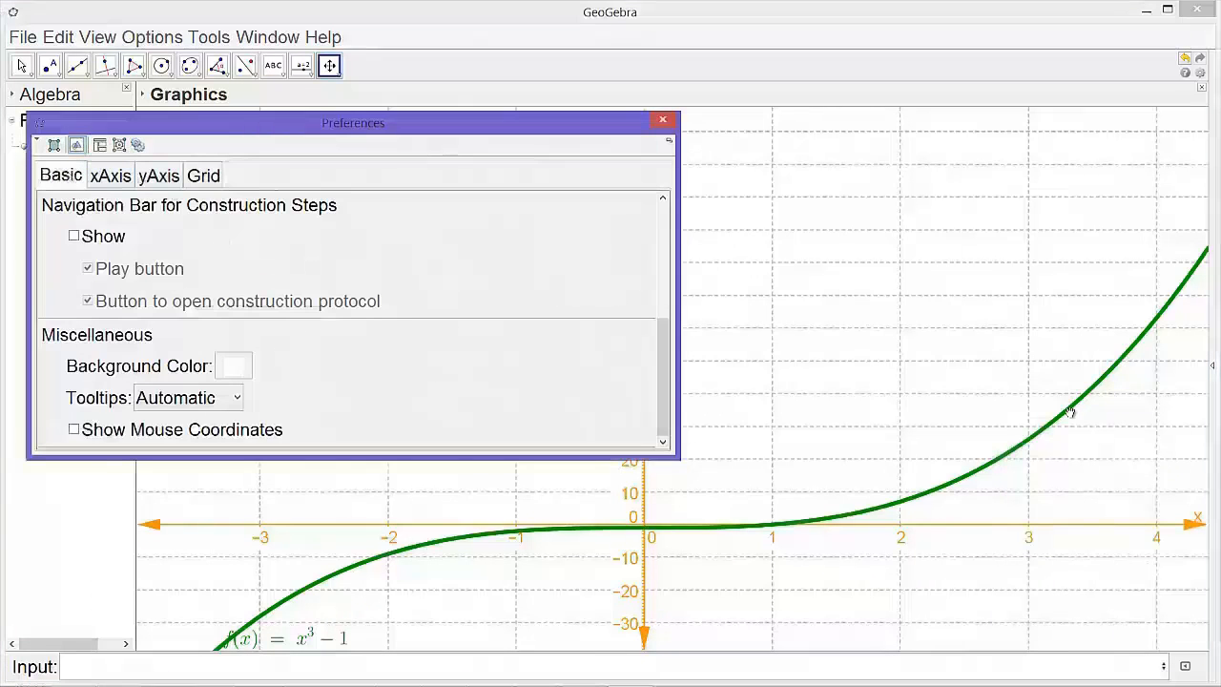
drag(662, 356, 646, 237)
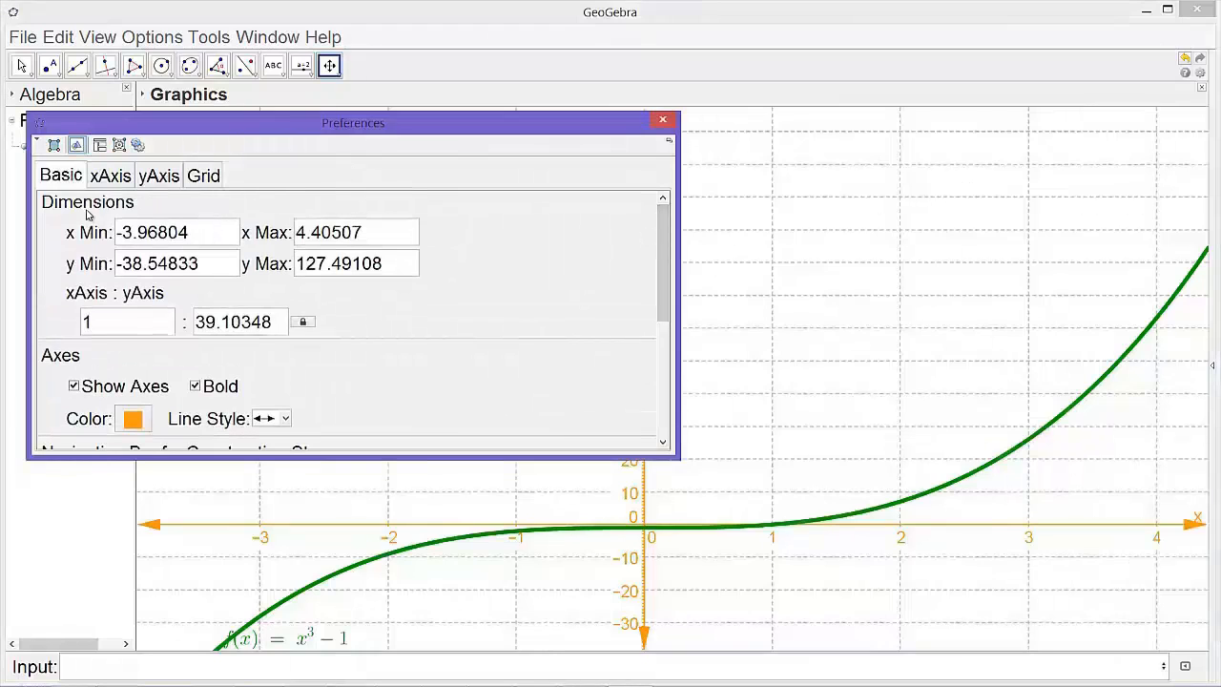
click(196, 237)
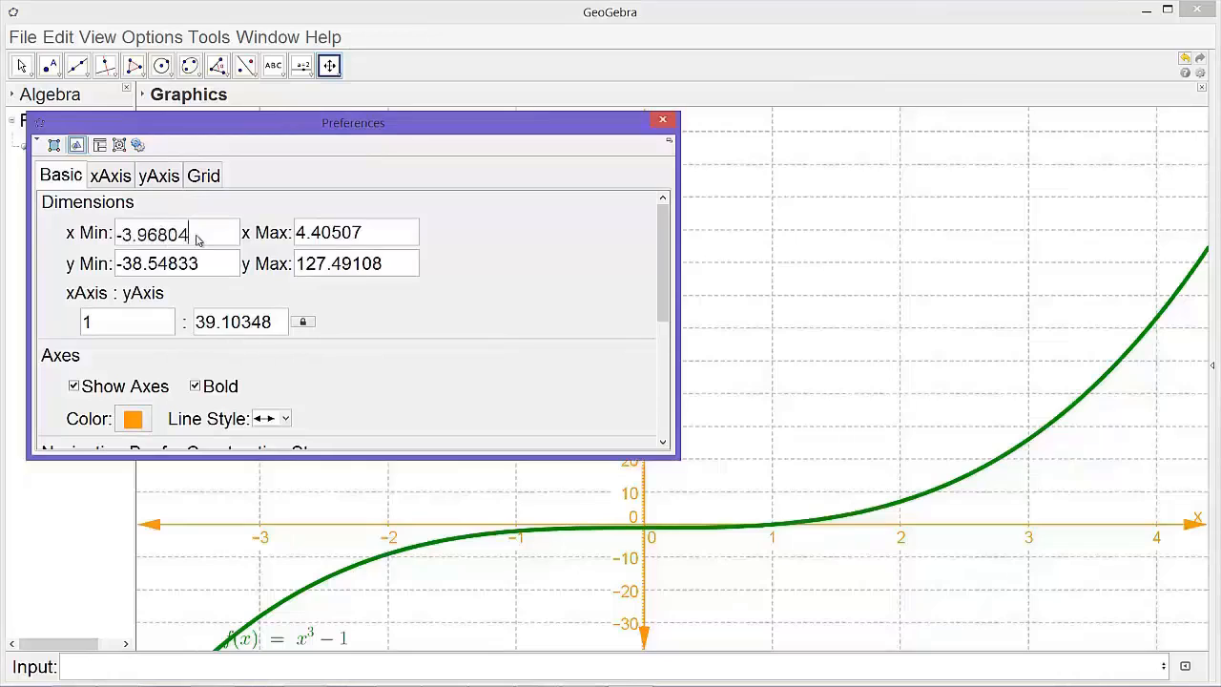
key(BackSpace)
key(BackSpace)
key(BackSpace)
key(BackSpace)
key(BackSpace)
key(BackSpace)
key(BackSpace)
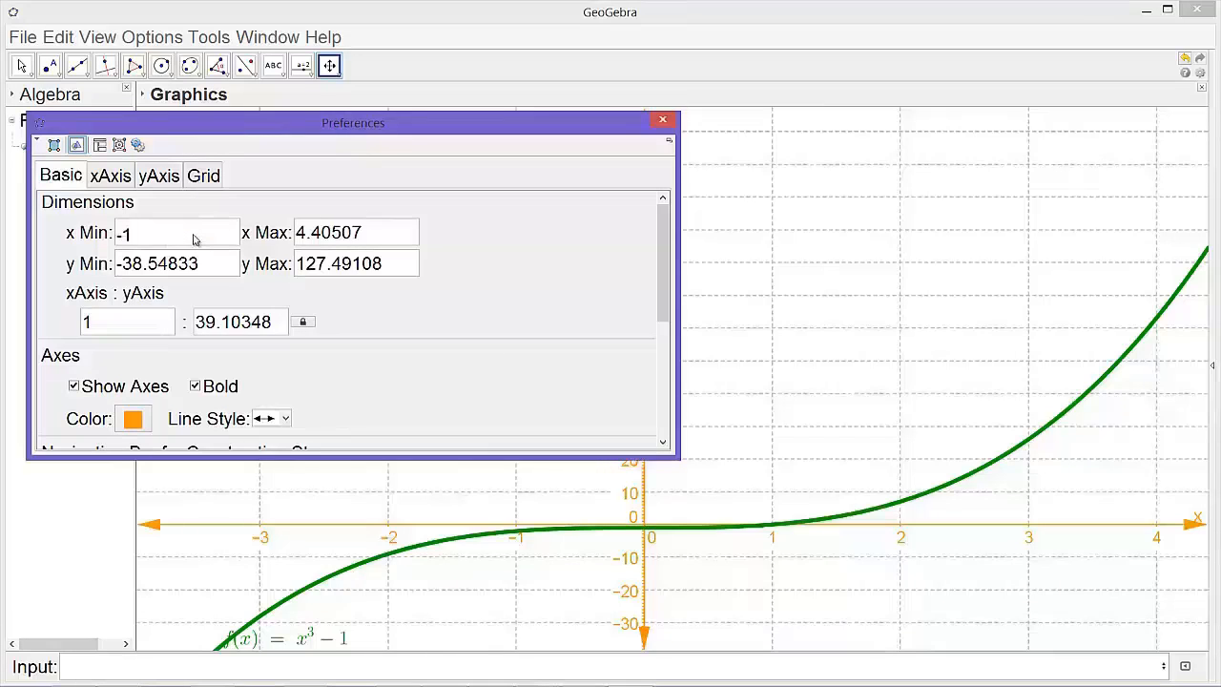
click(383, 235)
text(3)
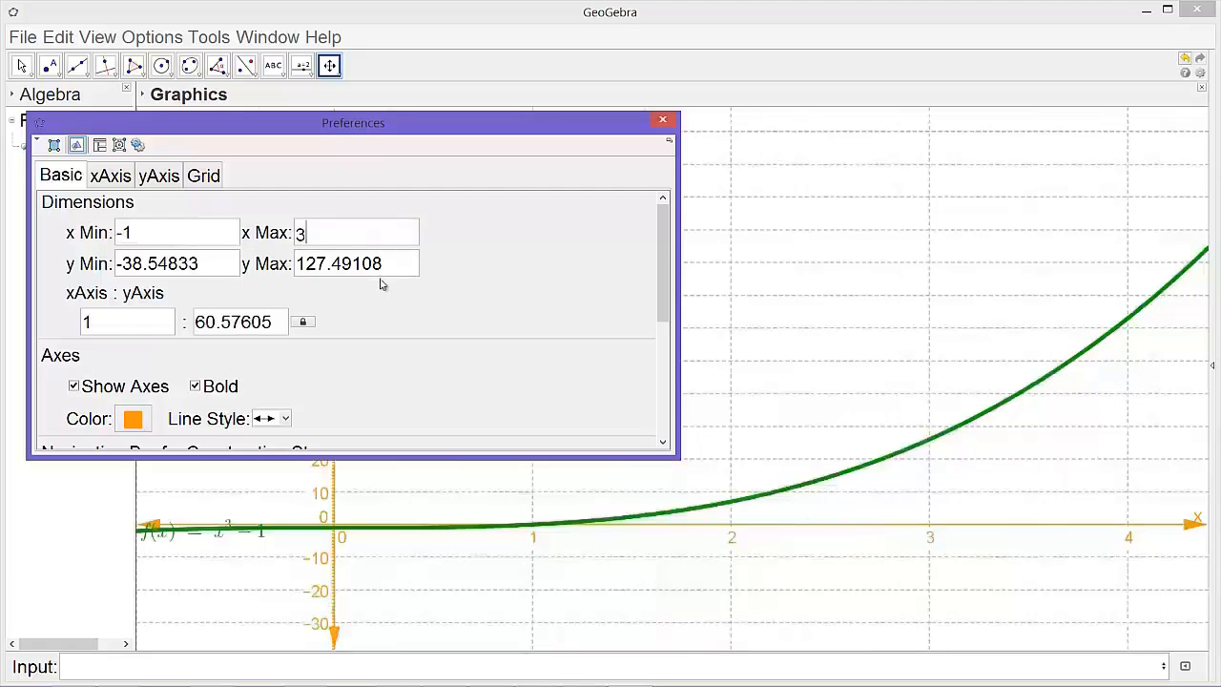
- Set the y-axis range of the graphics view to y Min -1.5 and y Max 3
click(388, 266)
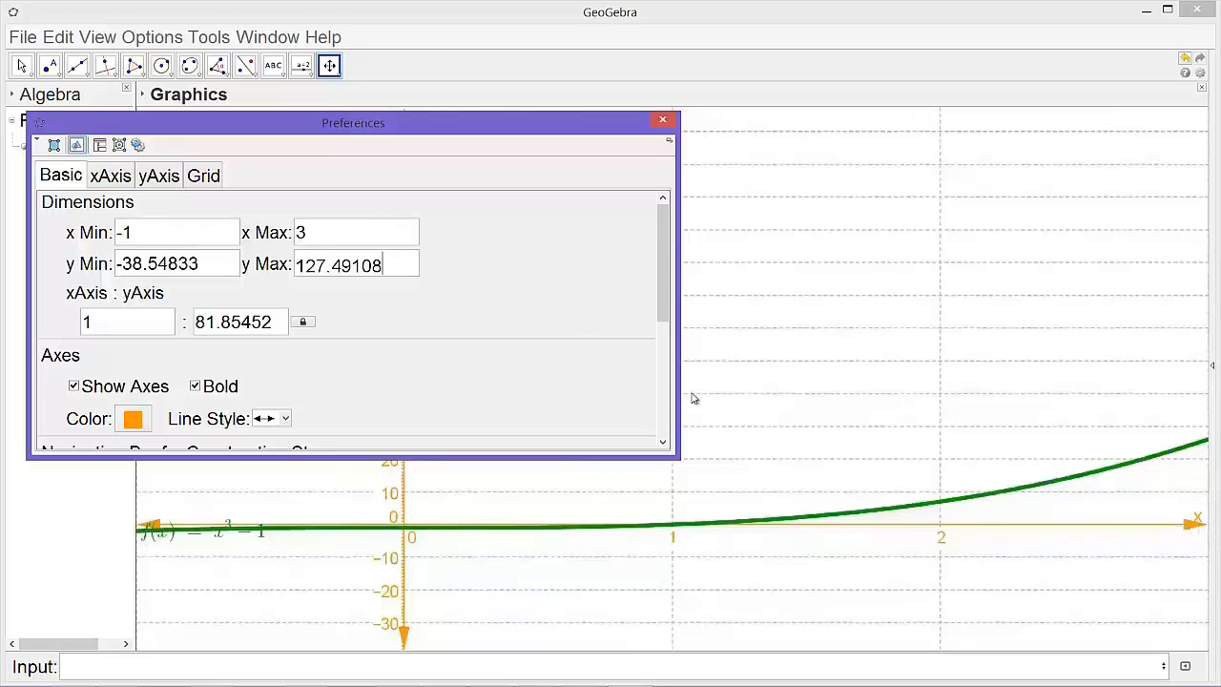
click(211, 268)
triple_click(207, 272)
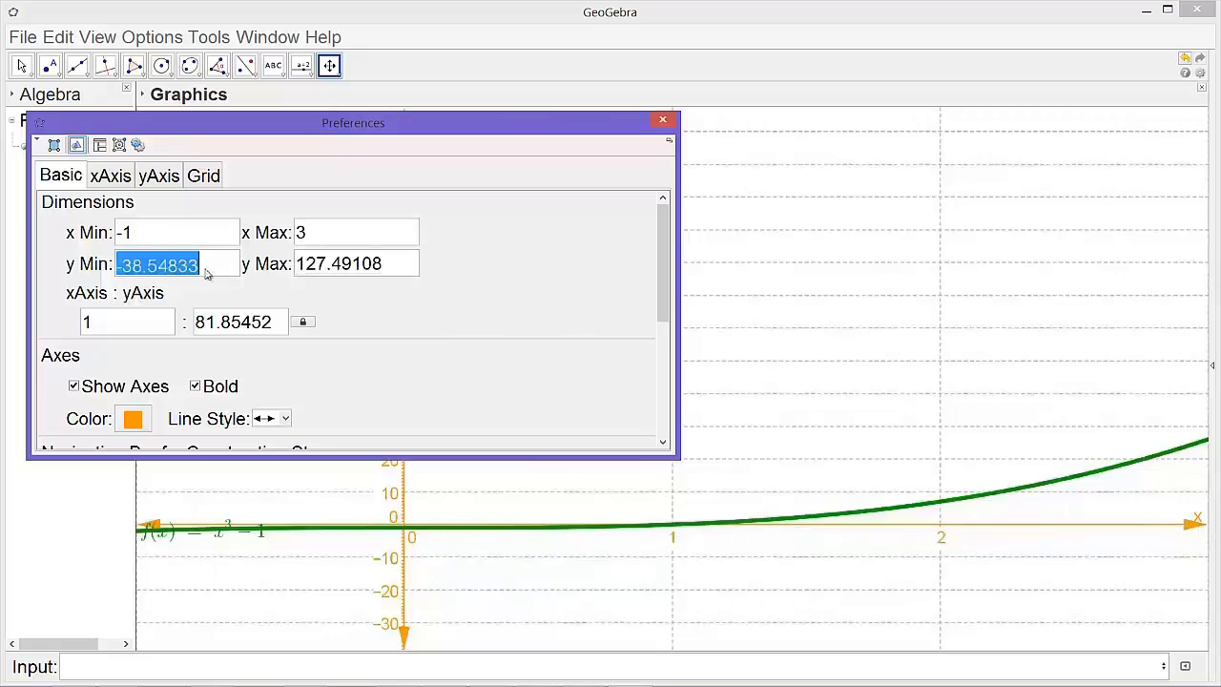
text(1.5)
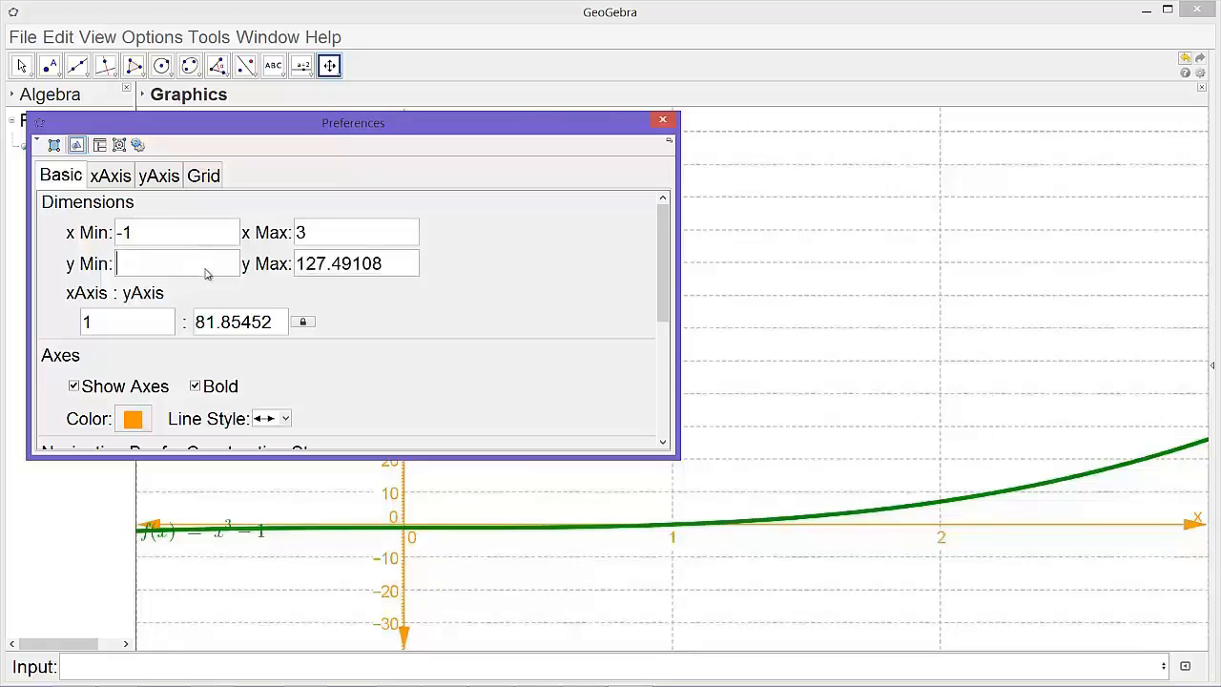
click(395, 267)
text(3)
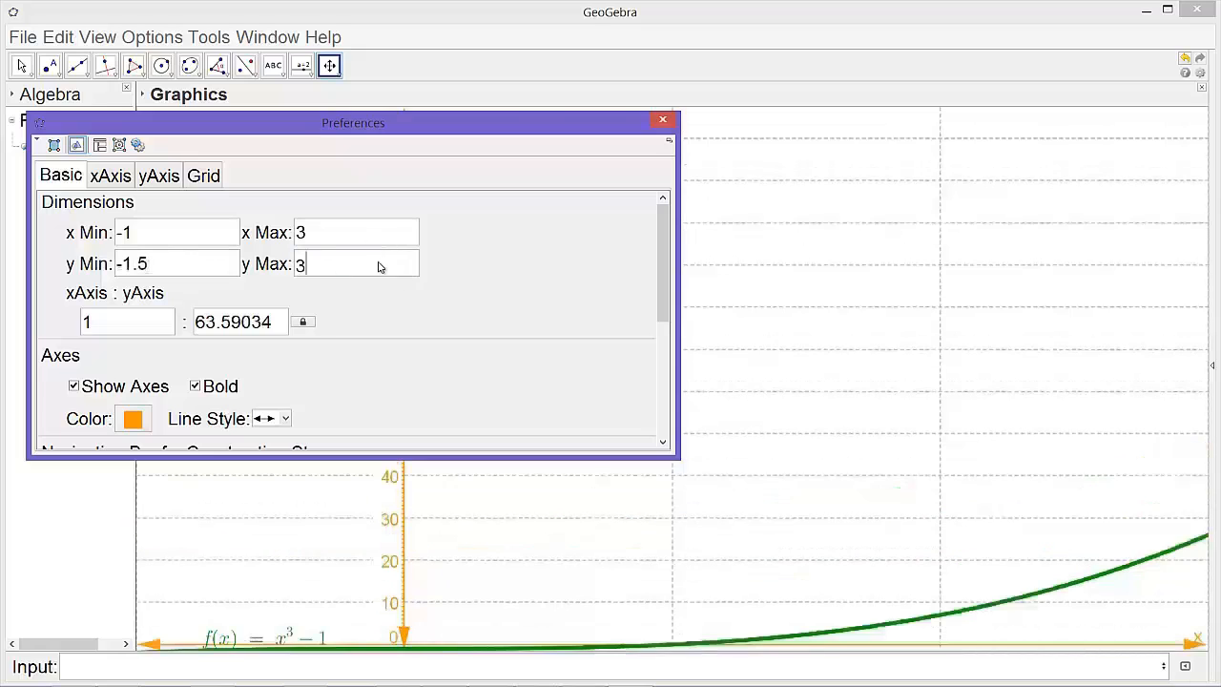
key(Return)
- Set the grid distance to 0.5 for both x and y, and close the preferences
click(205, 176)
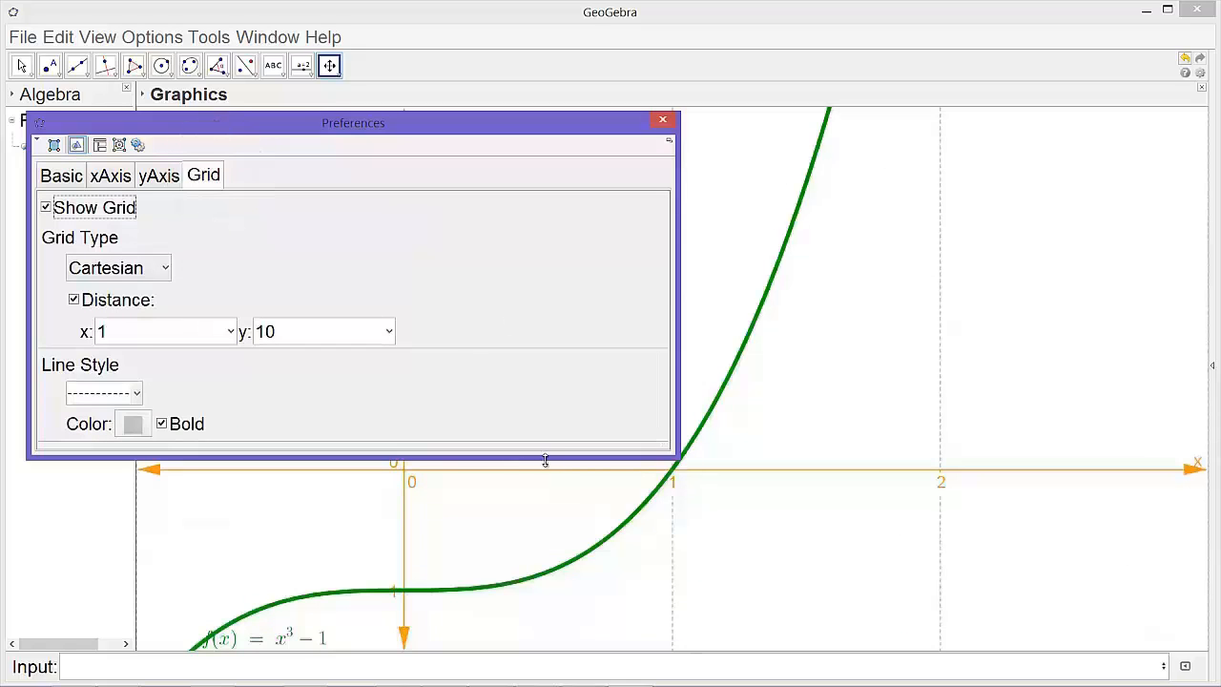
click(136, 334)
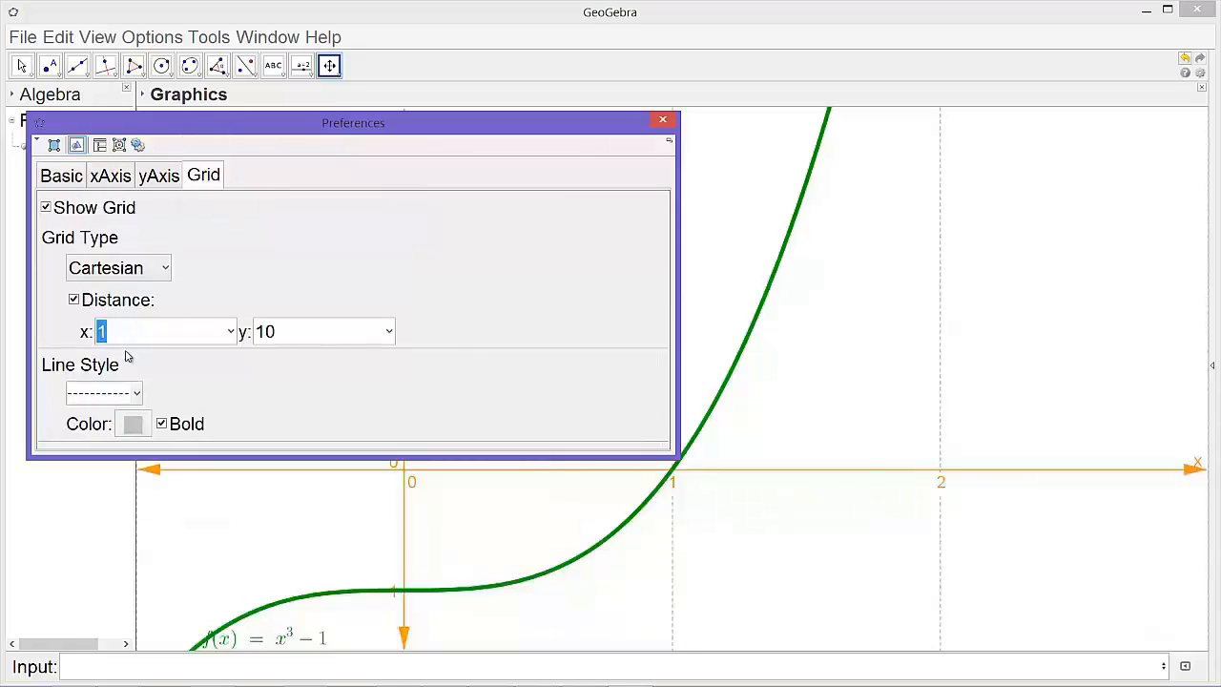
text(0.5)
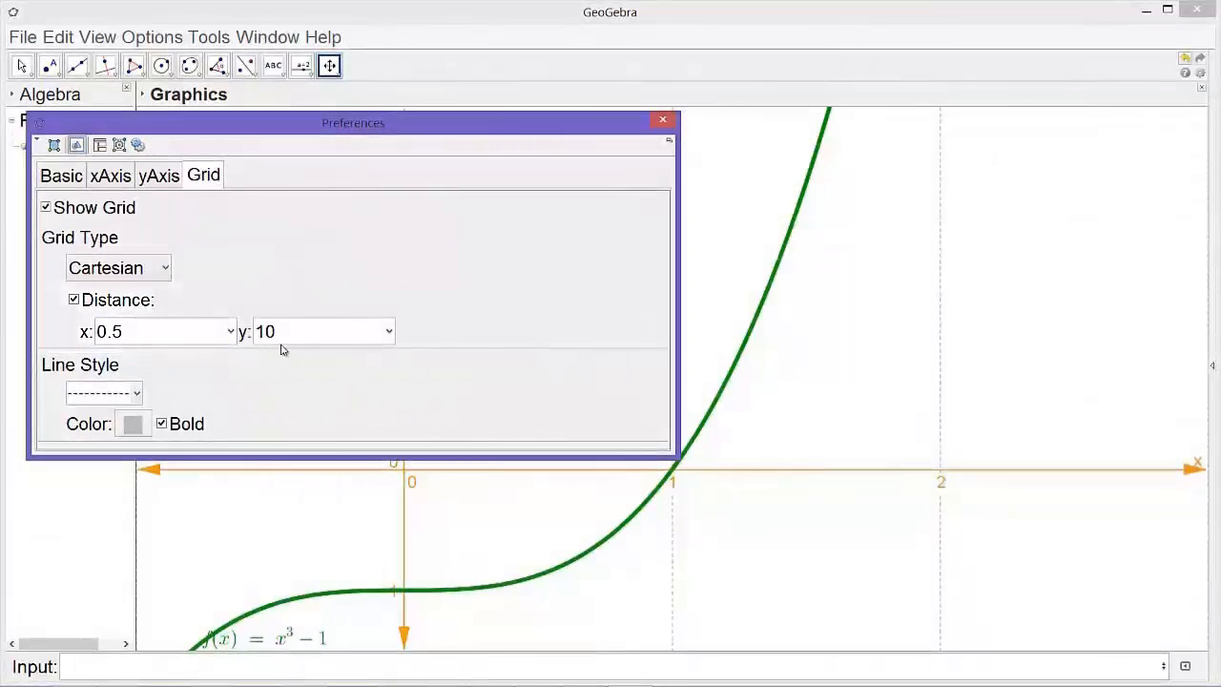
click(302, 334)
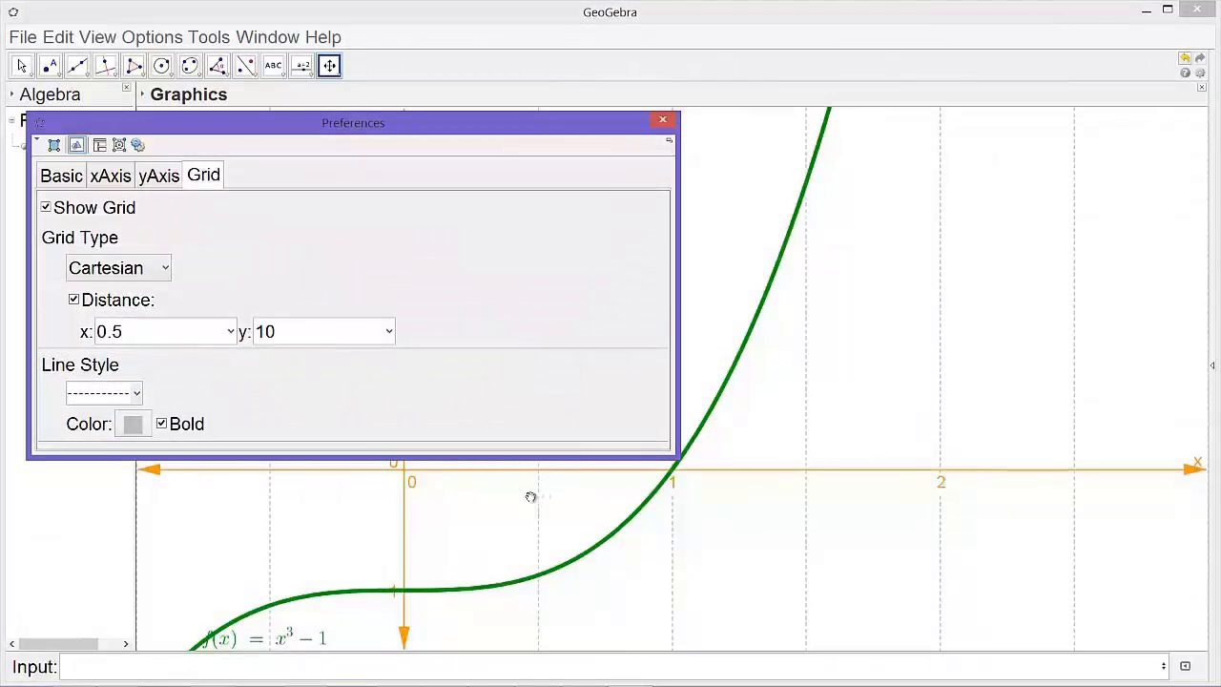
drag(322, 134, 834, 36)
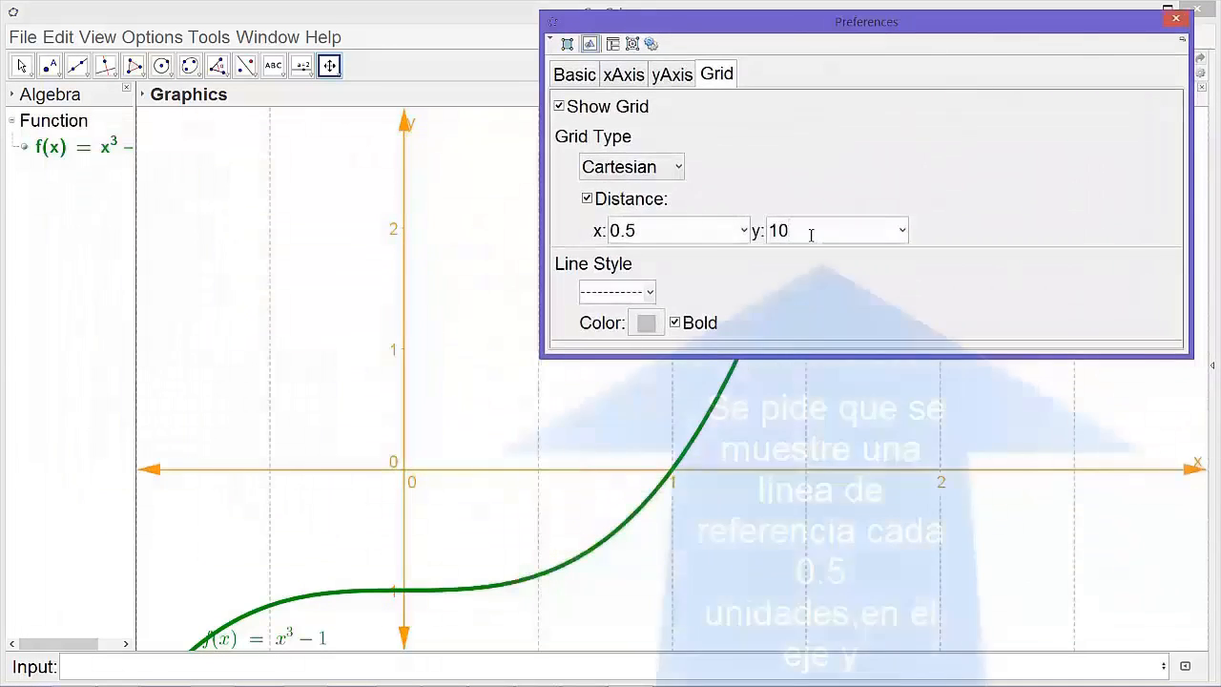
key(BackSpace)
key(BackSpace)
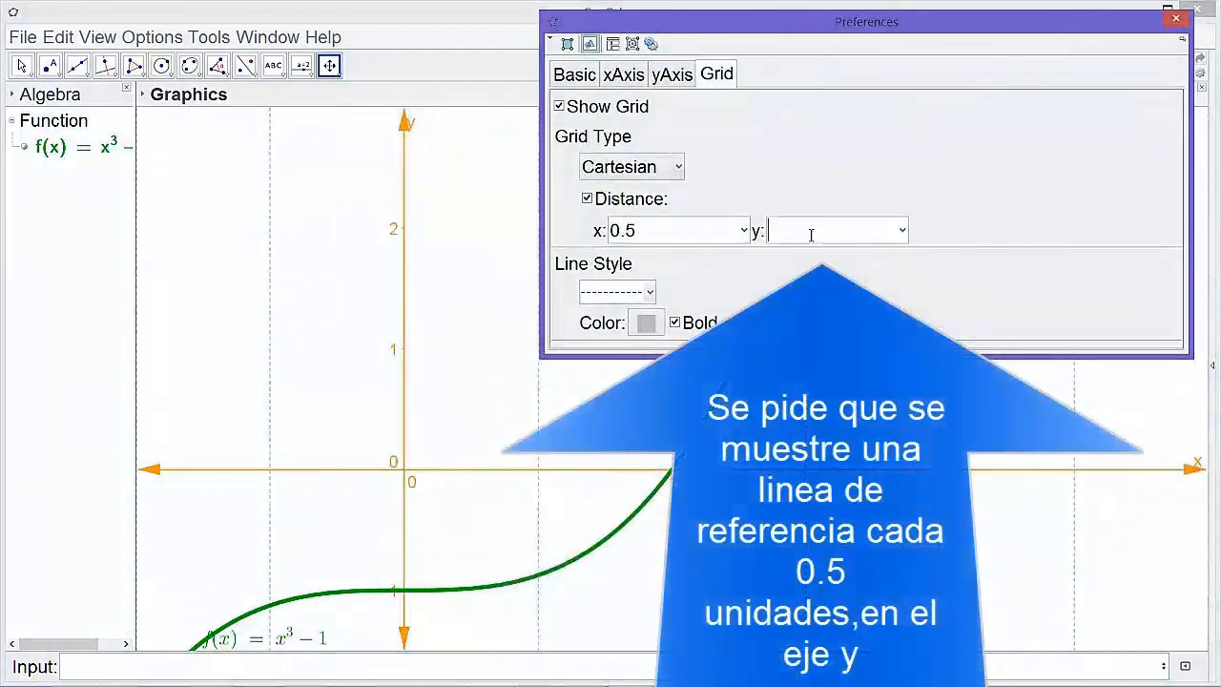
text(0.5)
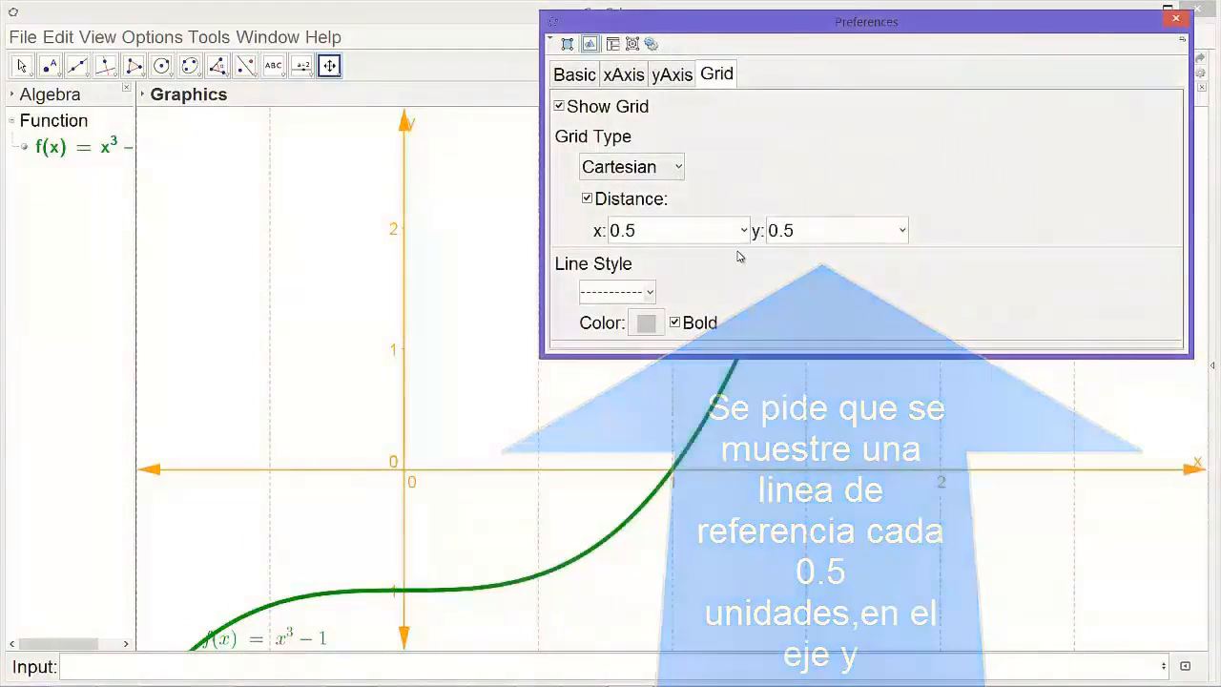
drag(925, 35, 853, 47)
click(645, 240)
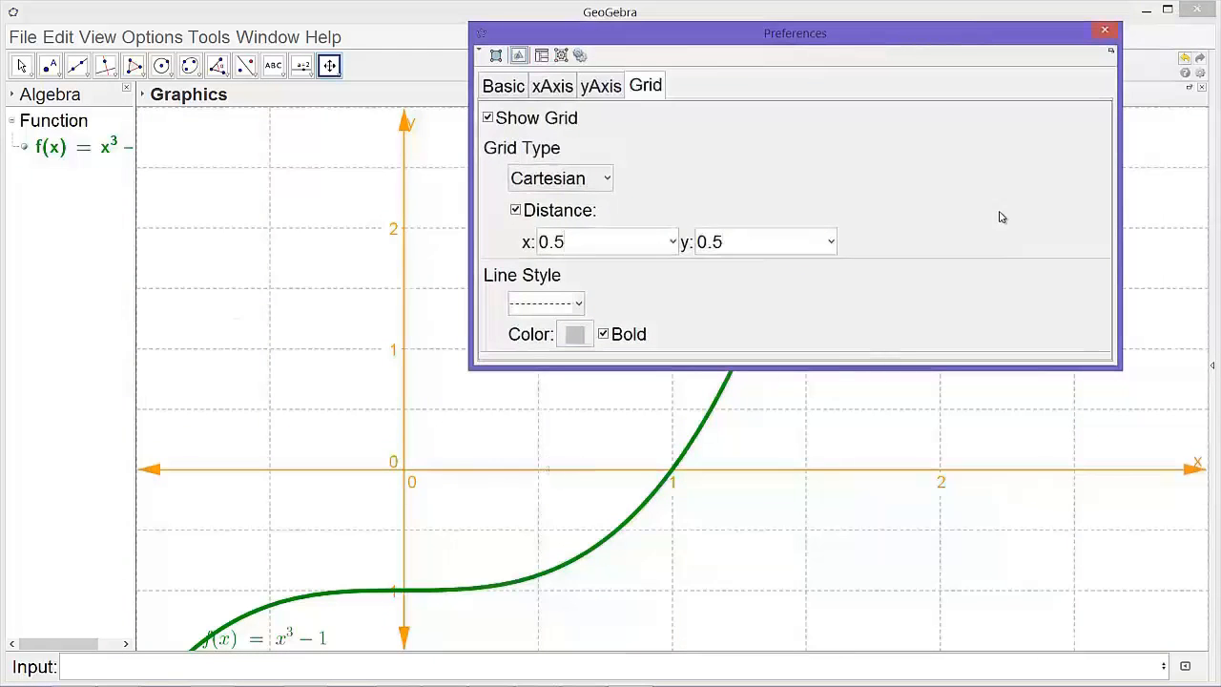
click(1104, 30)
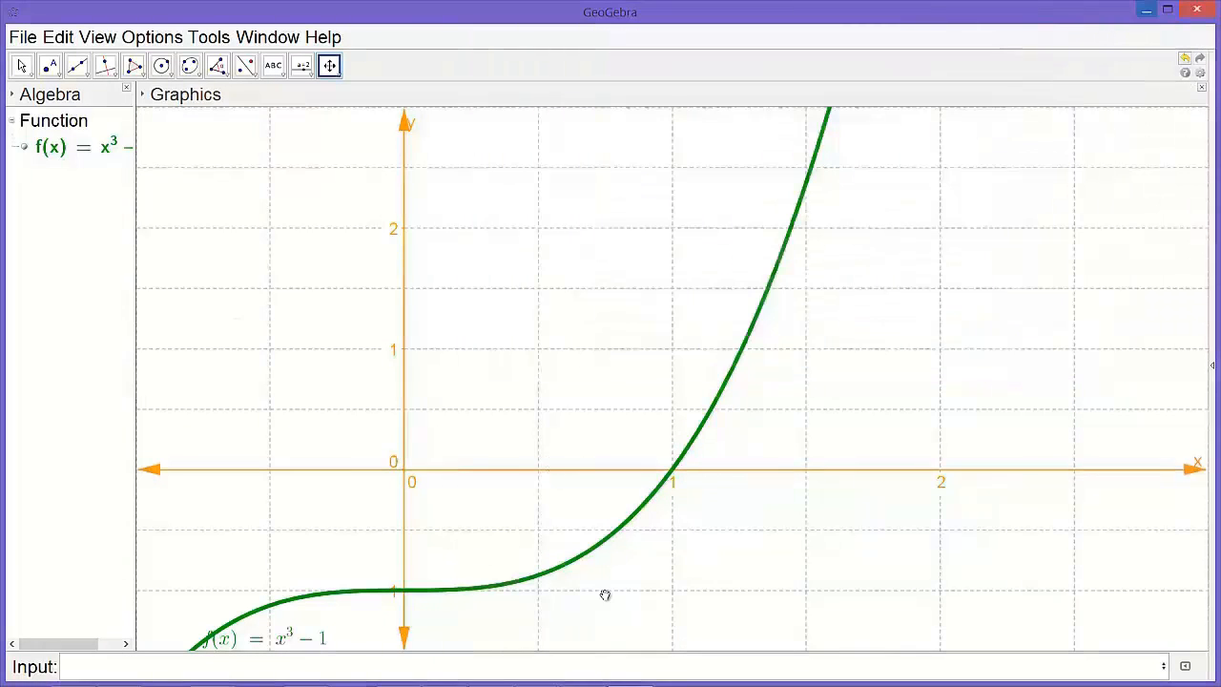
- Create the point P=(1/2,-7/8) through the algebra input
click(394, 667)
text(P)
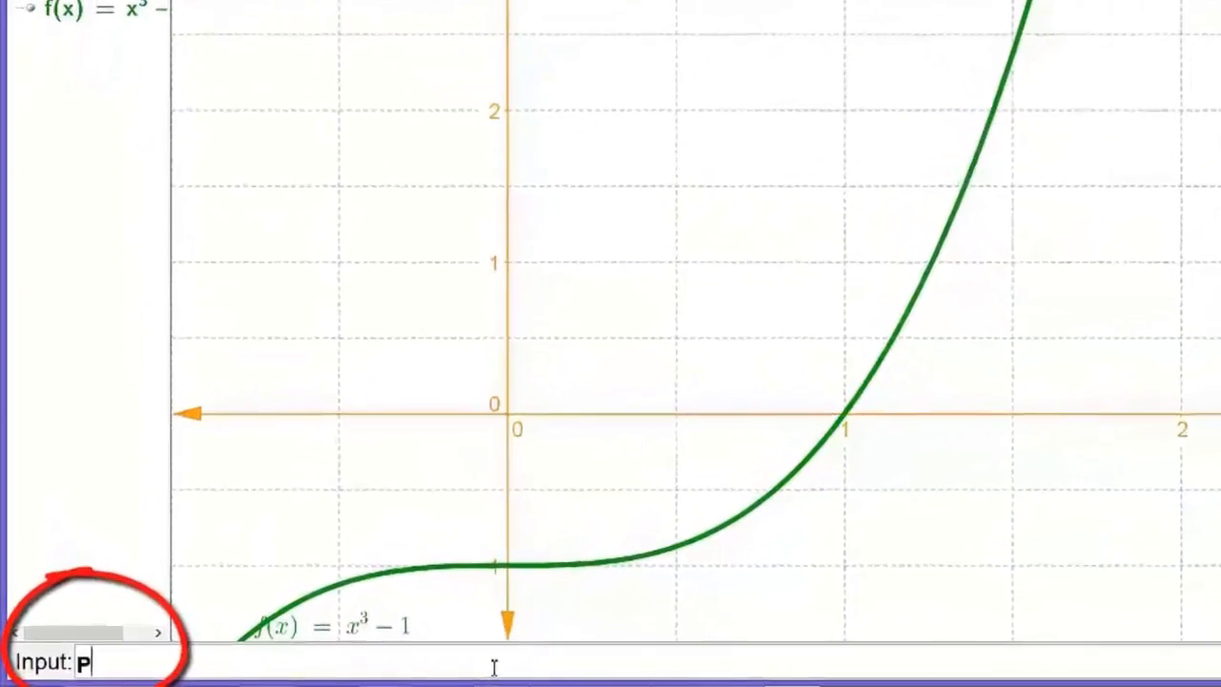
text(()
key(BackSpace)
key(Delete)
text(=)
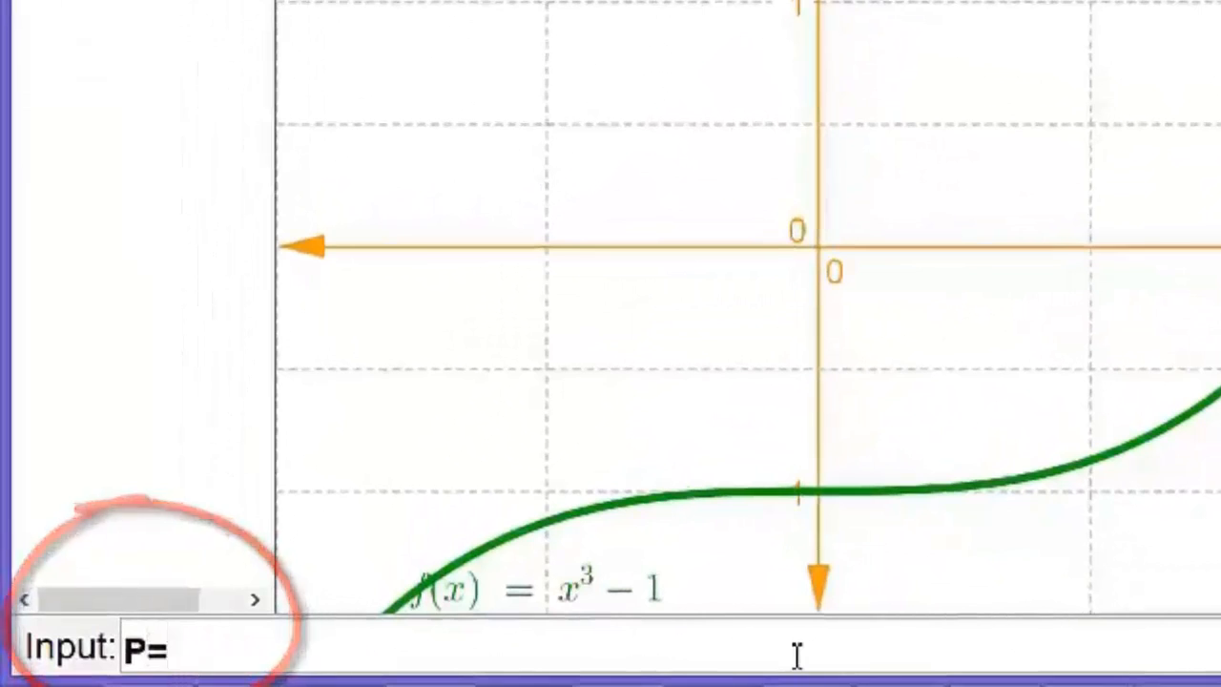
text((1/2)
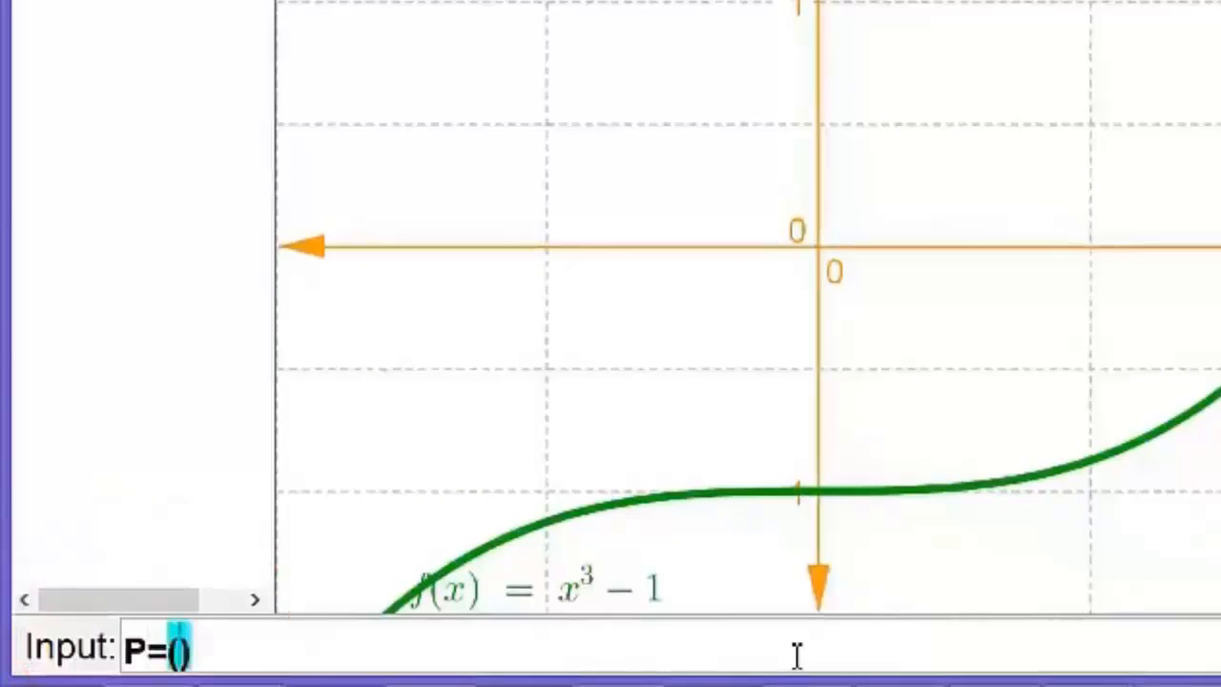
text(,-)
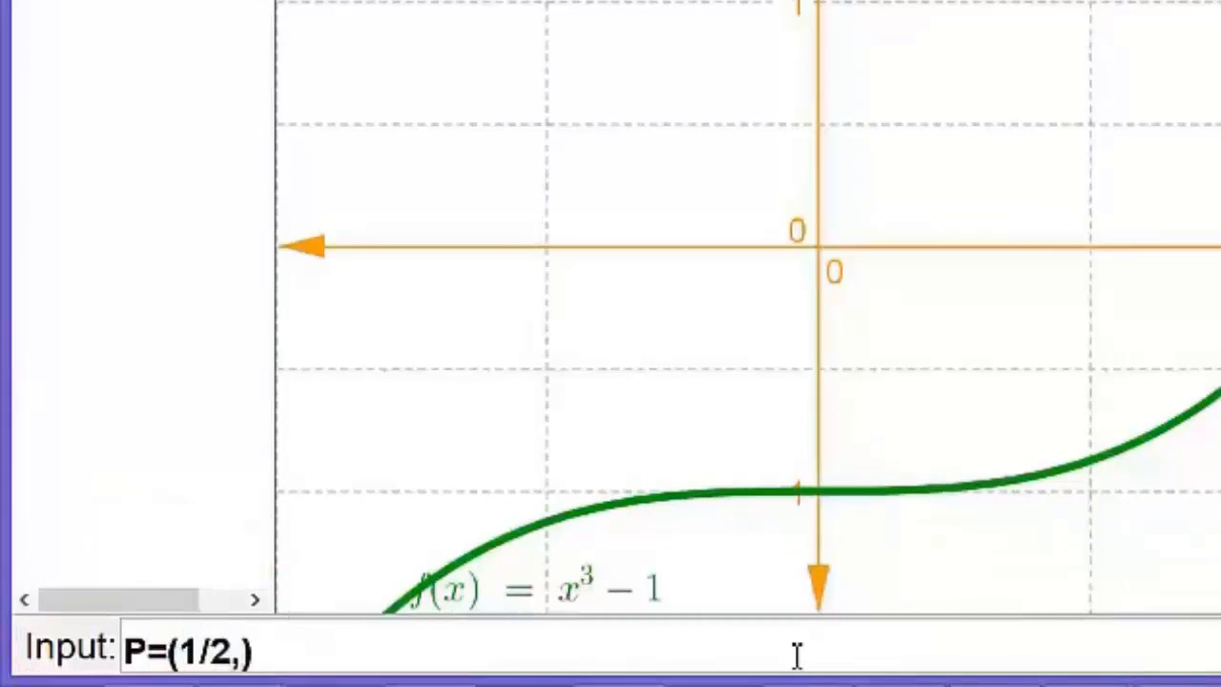
text(7/8)
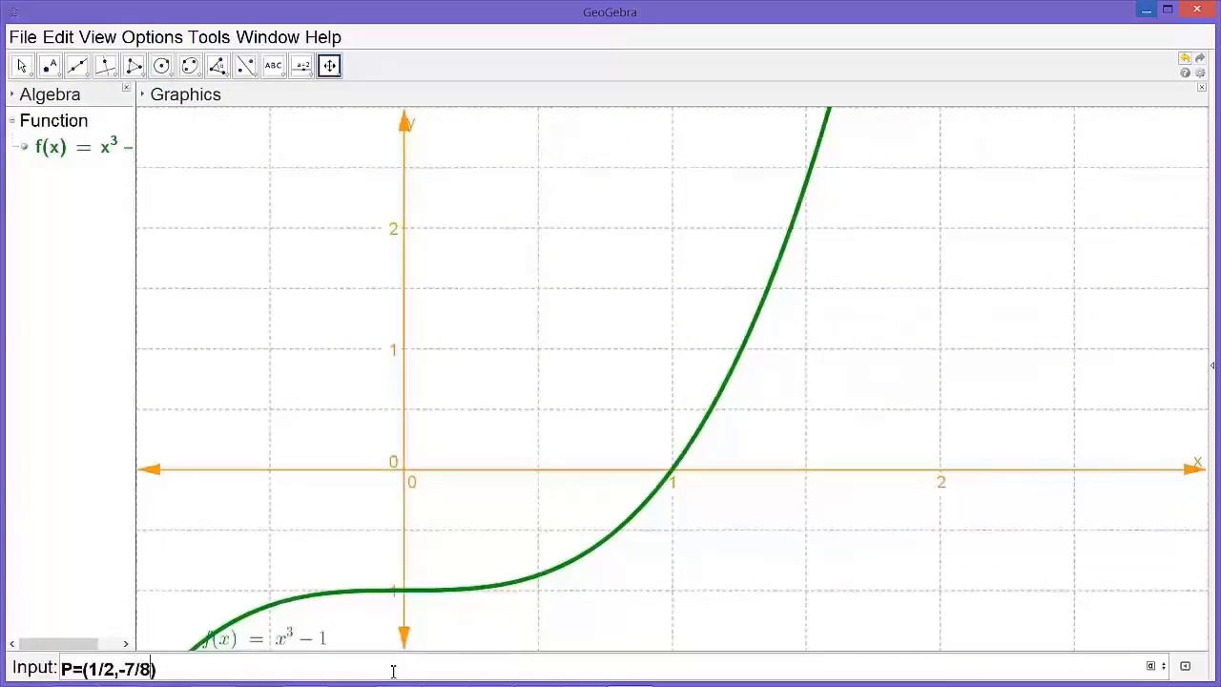
key(Return)
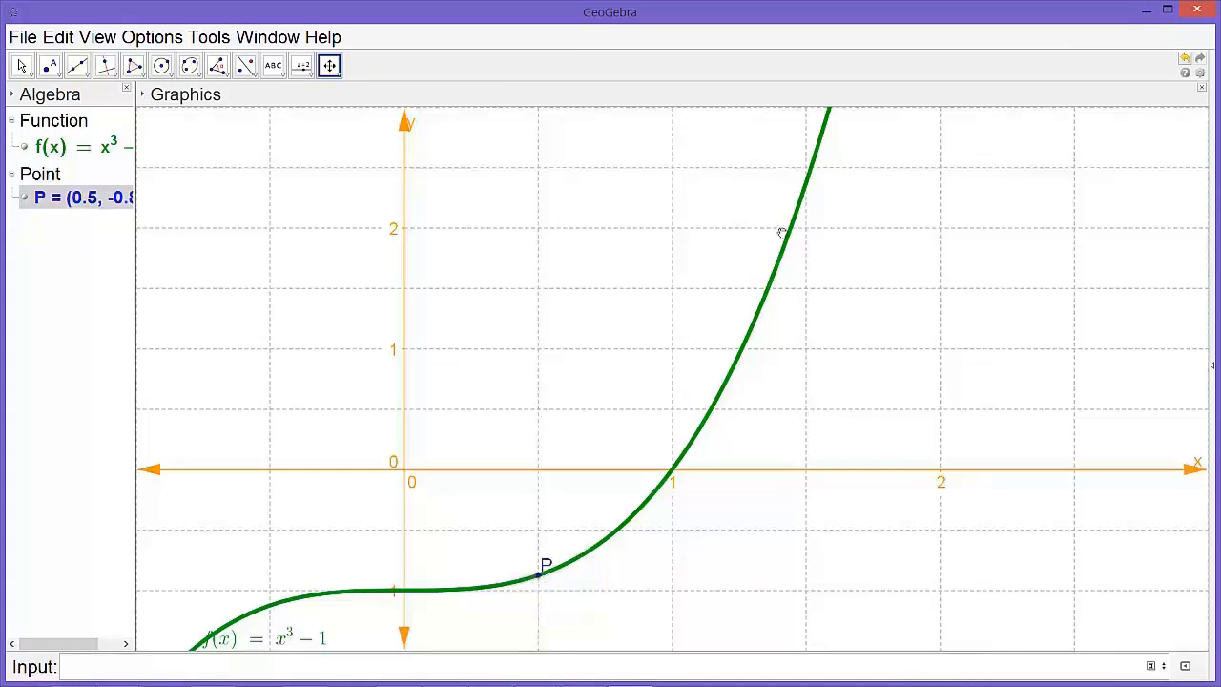
- Open the object properties of point P and set its point size to 9
key(Escape)
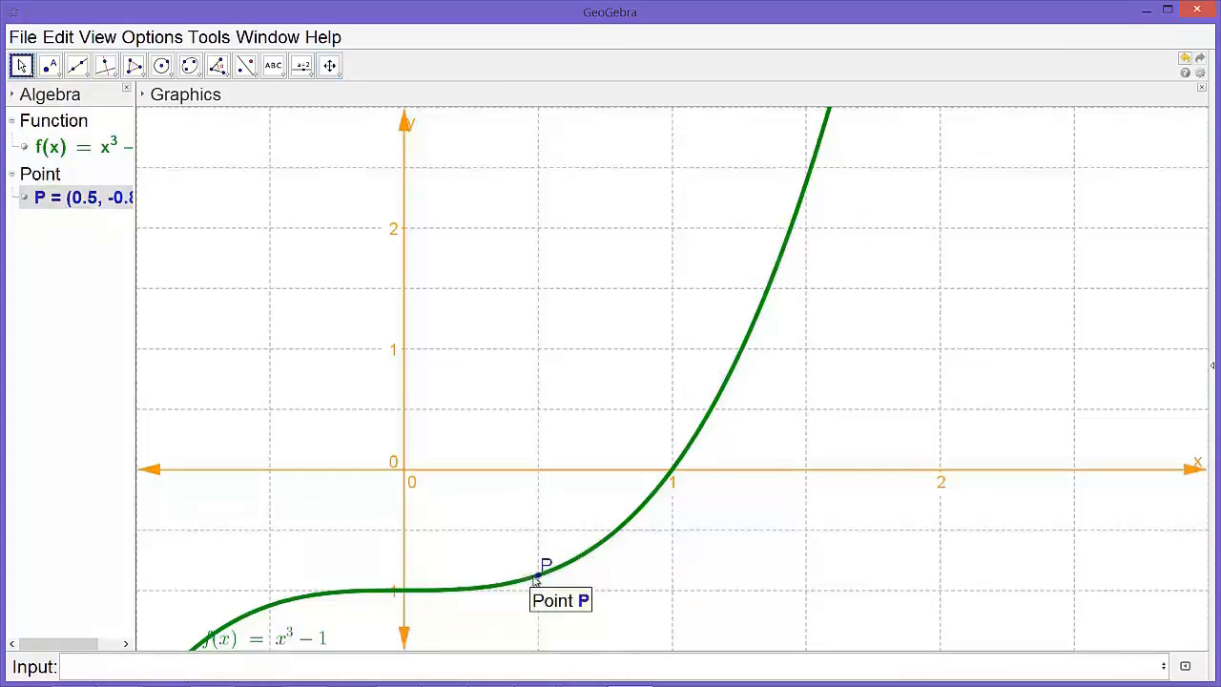
right_click(538, 578)
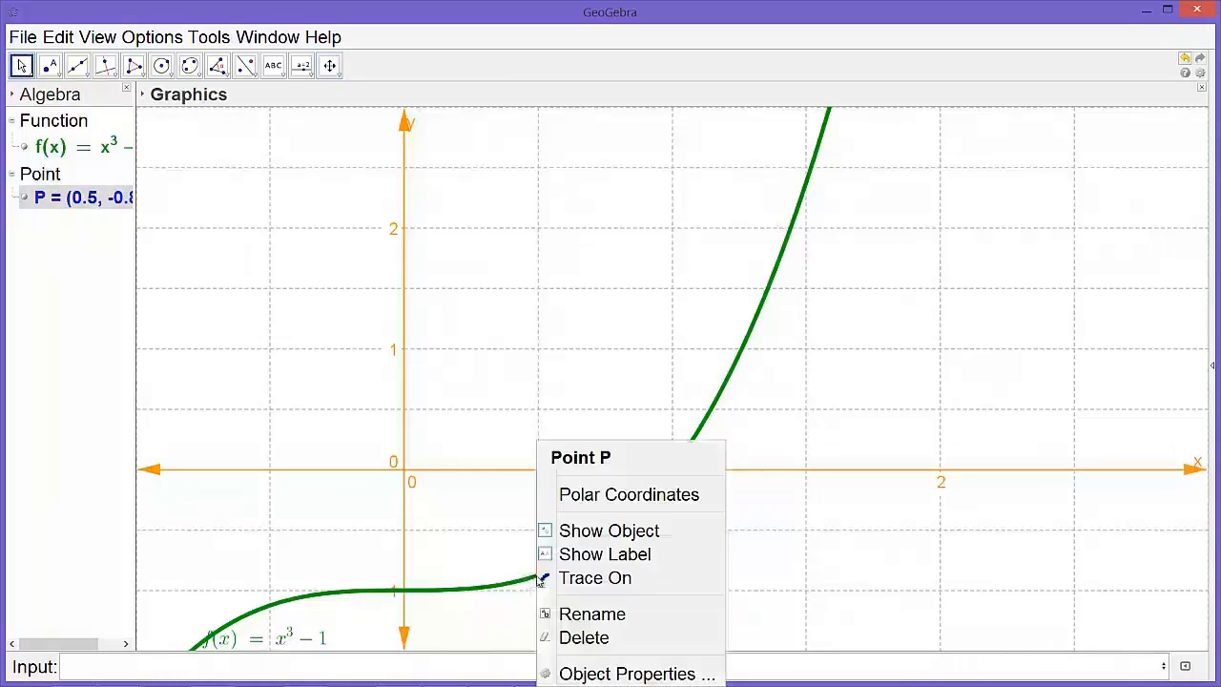
click(625, 672)
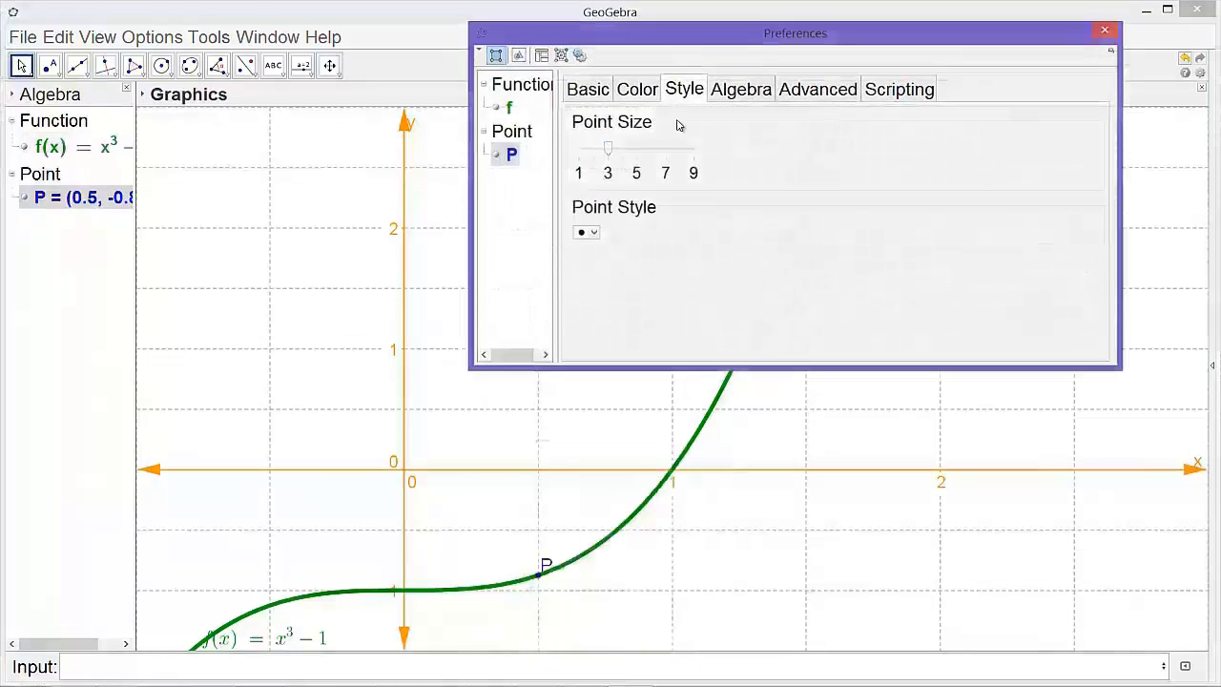
drag(647, 156, 695, 153)
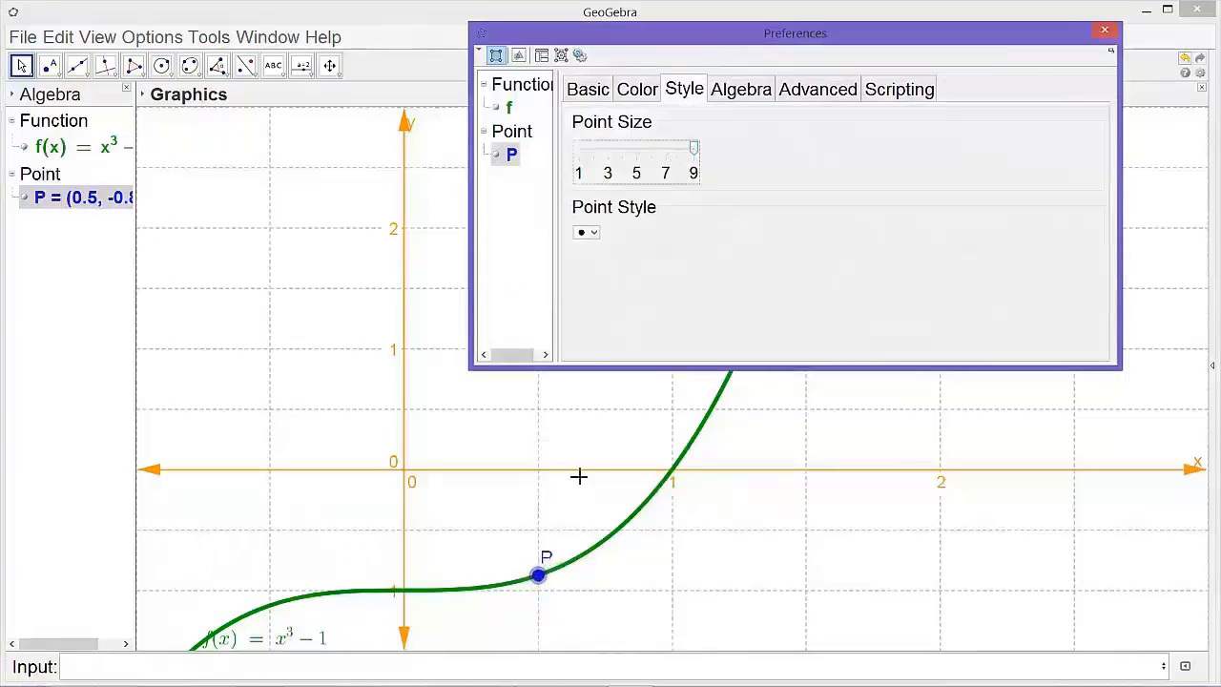
- Set the label of point P to Name & Value and close the preferences
click(600, 90)
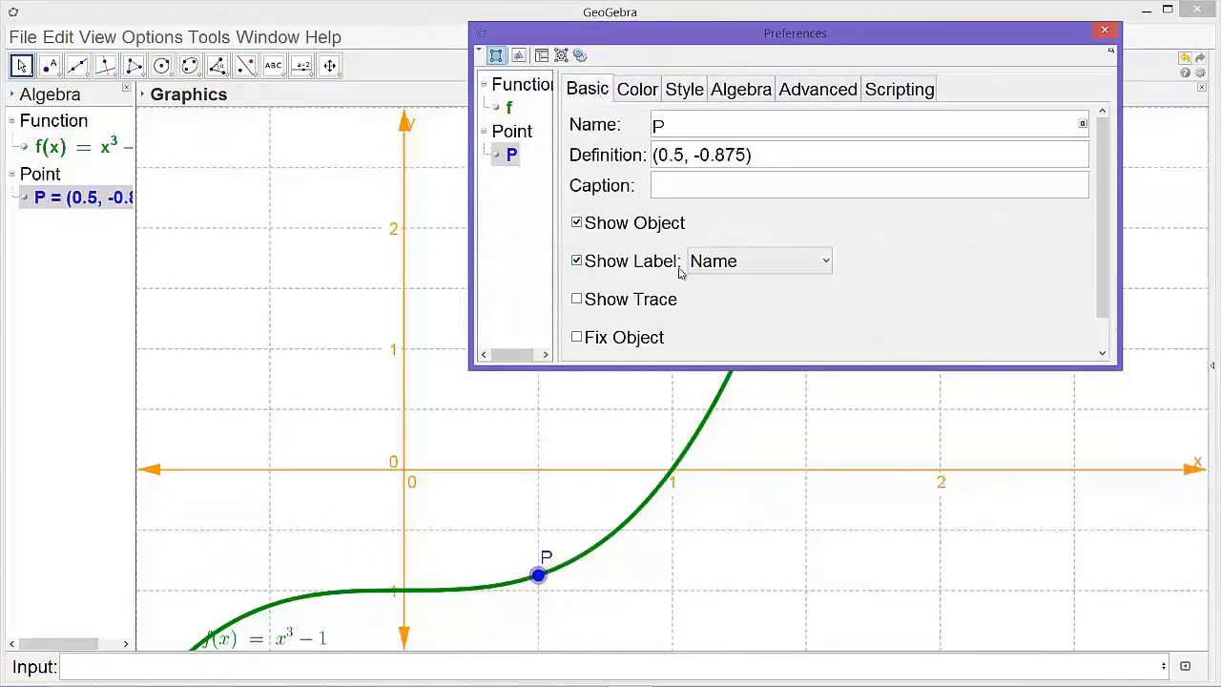
click(770, 264)
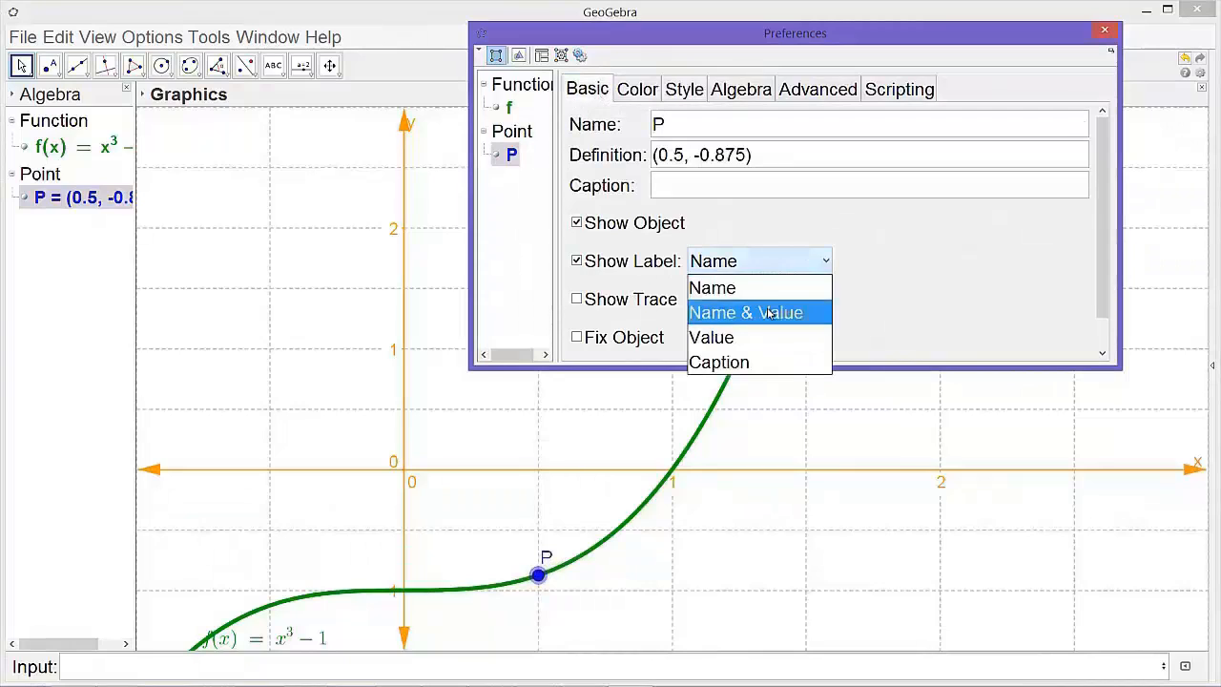
click(771, 313)
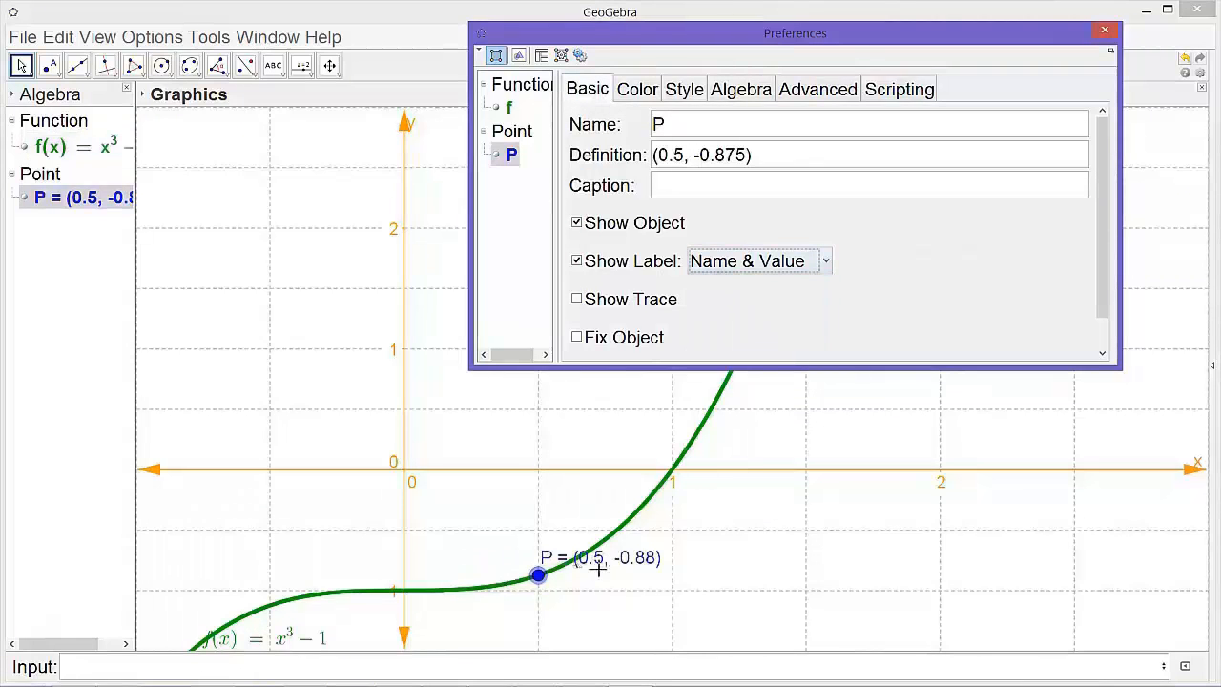
click(1107, 34)
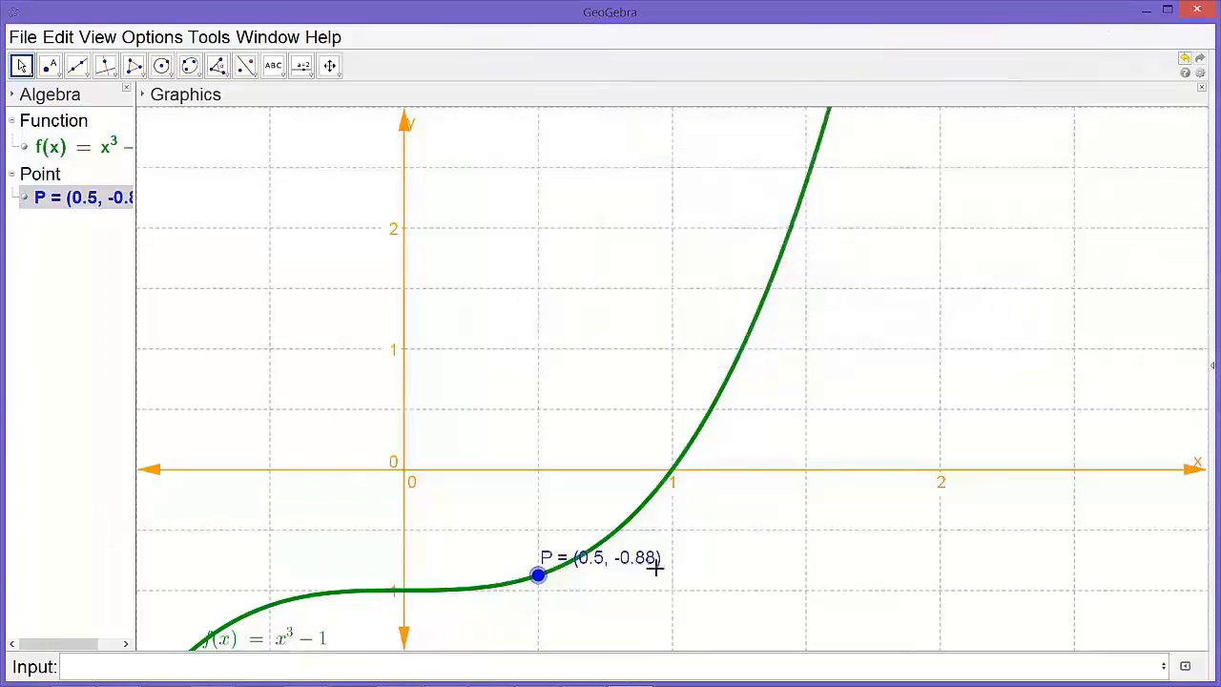
- Set the rounding of displayed values to 3 decimal places
click(155, 39)
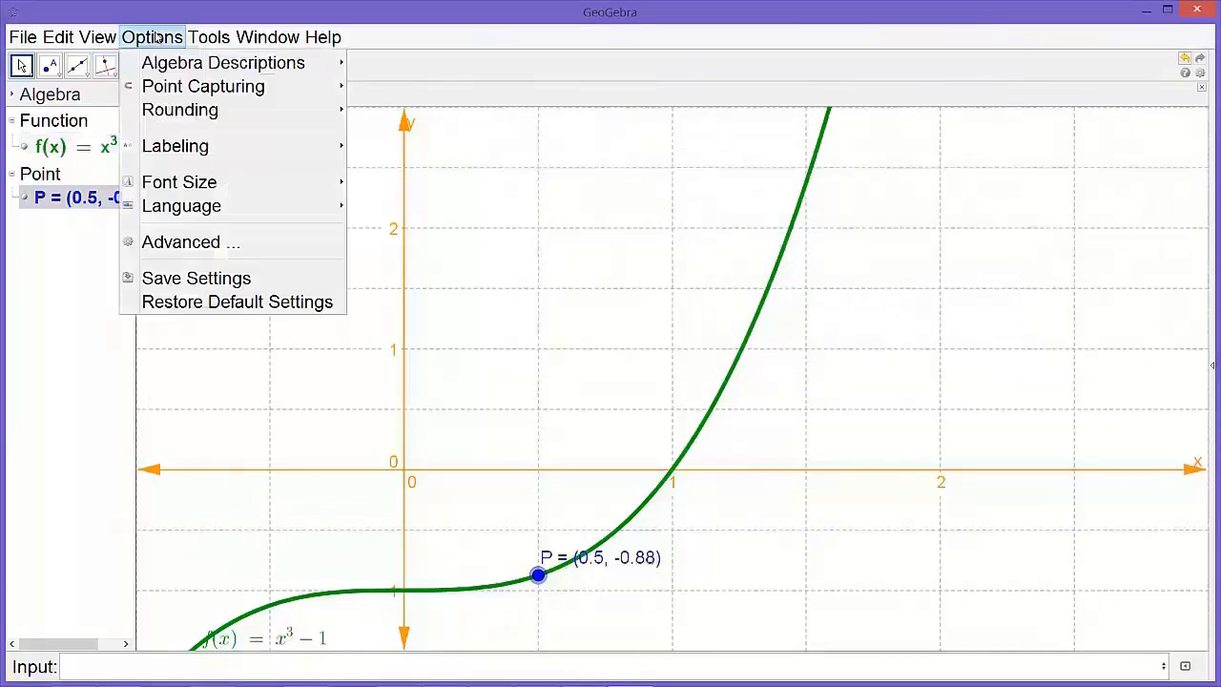
mouse_move(150, 69)
mouse_move(196, 113)
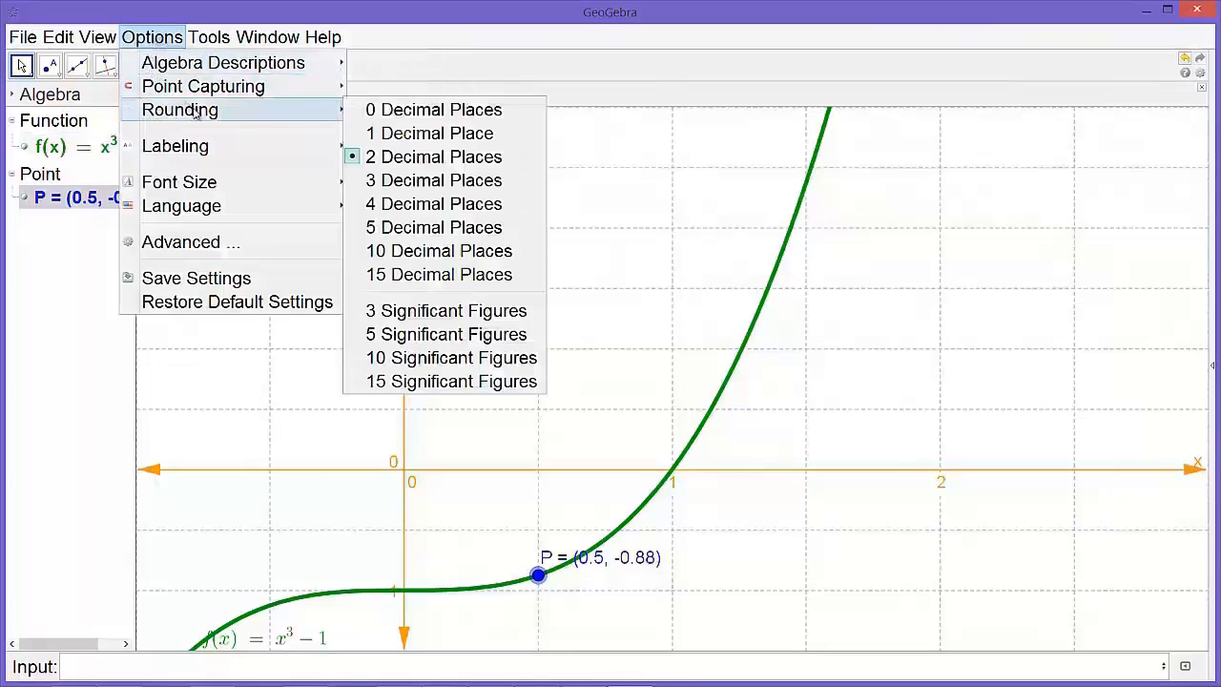
click(426, 181)
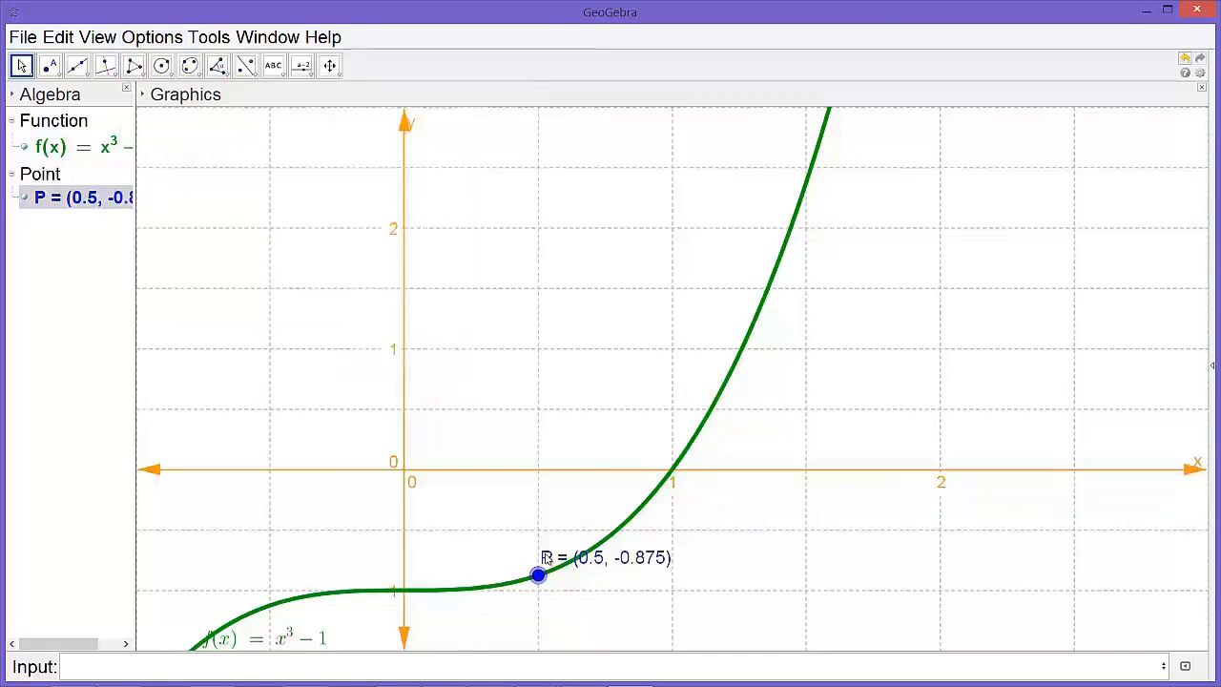
- Try moving point P's label below the point and P itself off the curve to about (1.23, -0.75), undoing each move
drag(557, 622, 551, 628)
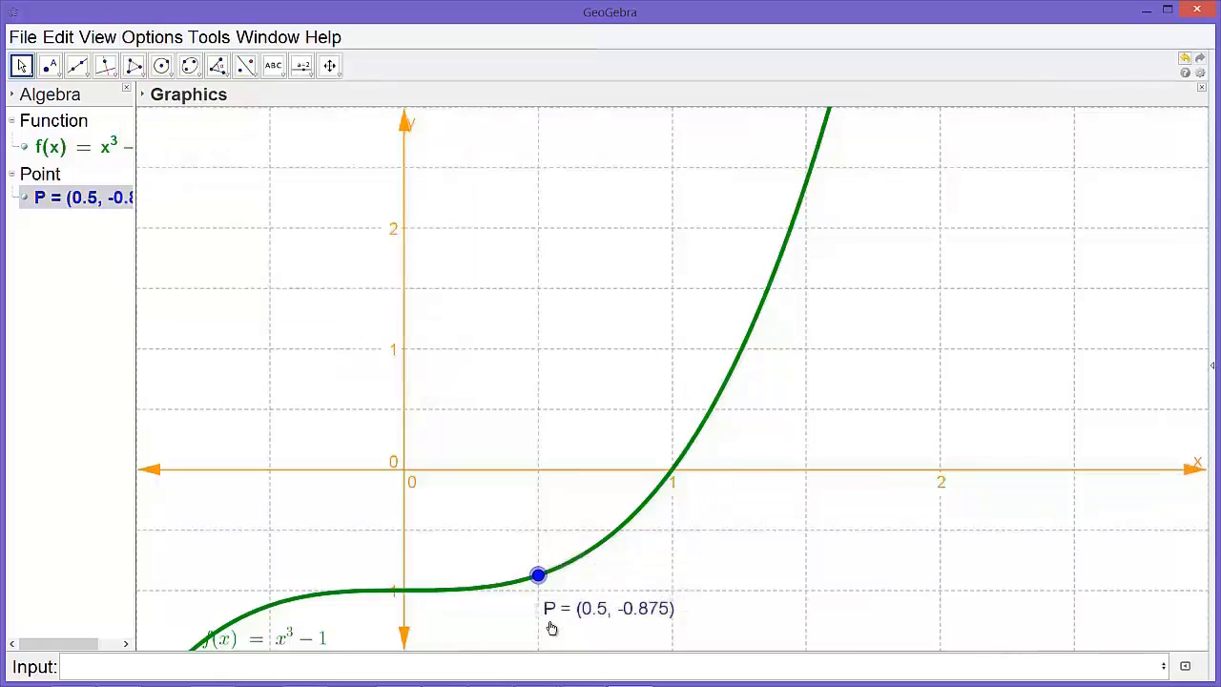
key(ctrl+z)
click(22, 66)
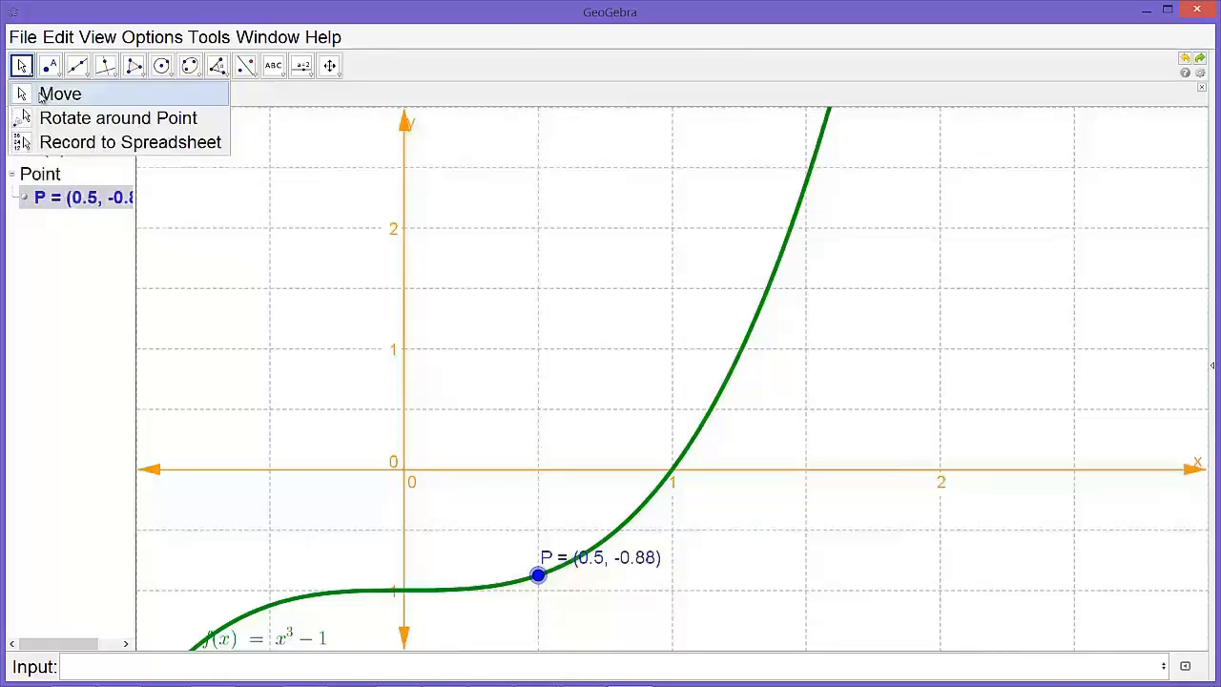
click(42, 98)
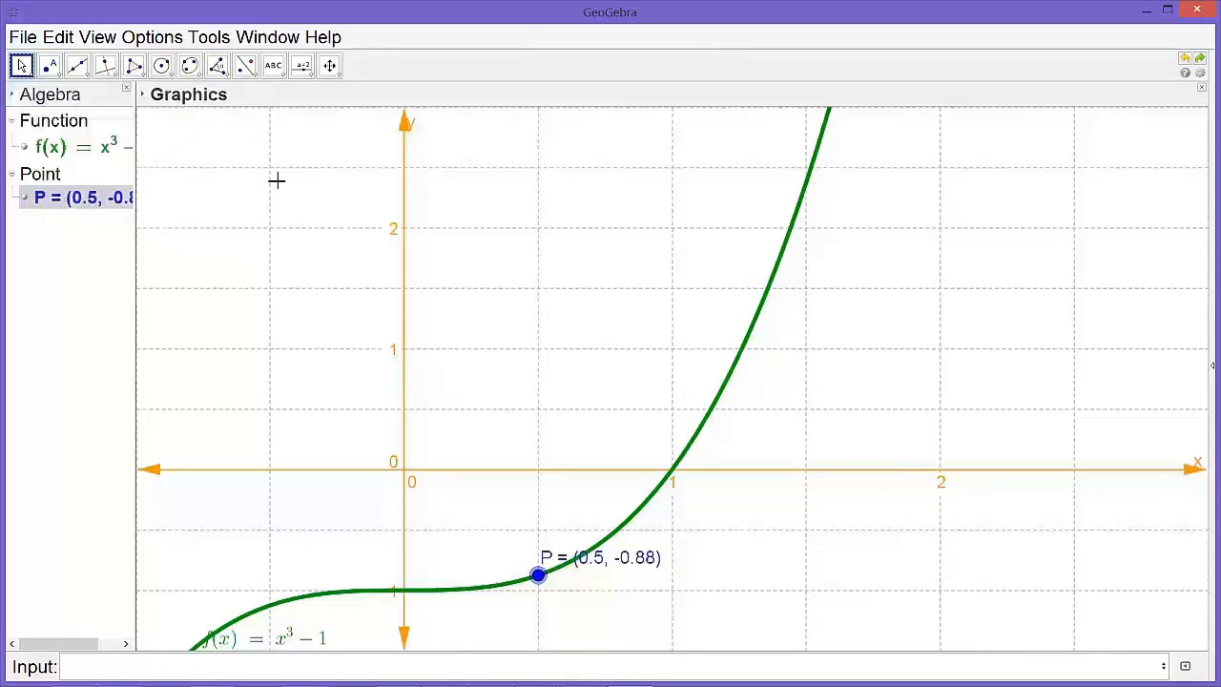
drag(538, 578, 732, 563)
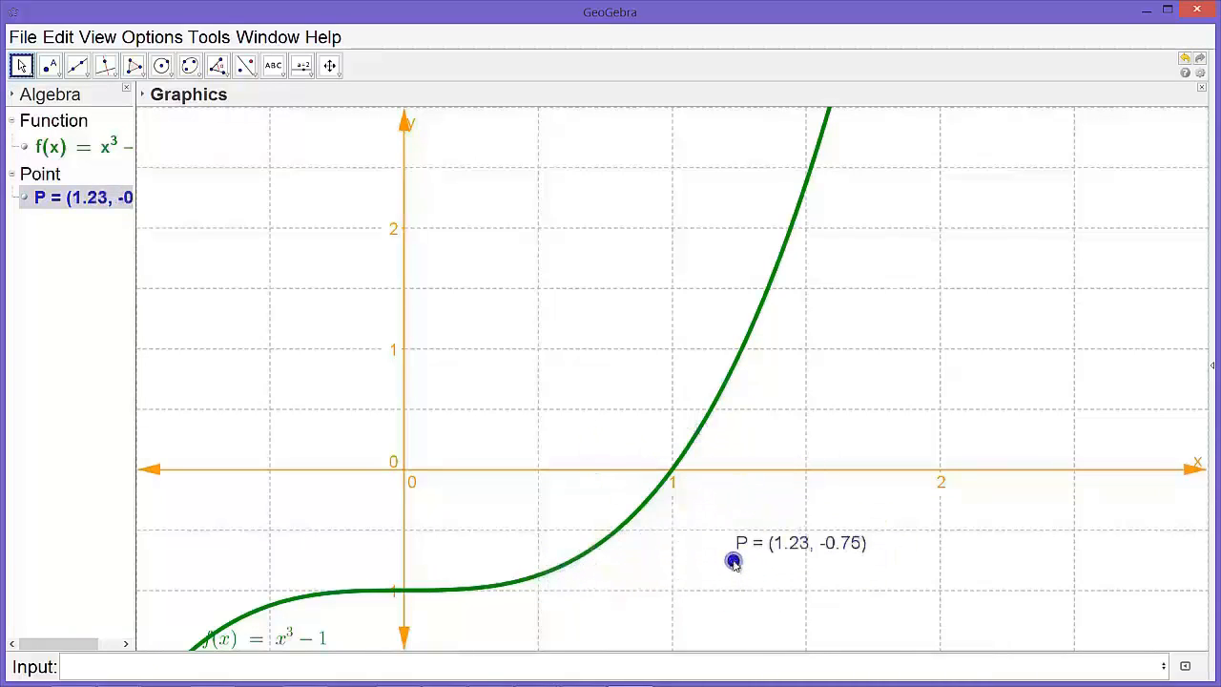
key(ctrl+z)
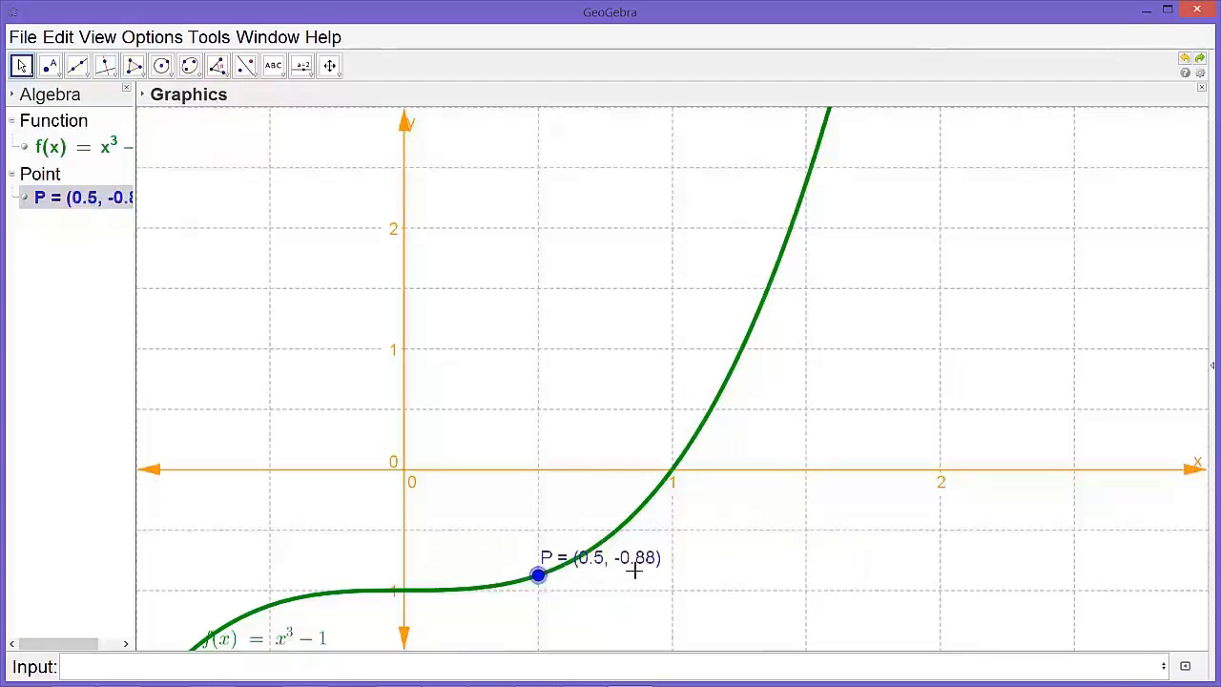
- Fix point P in place through its object properties and close the preferences
right_click(539, 577)
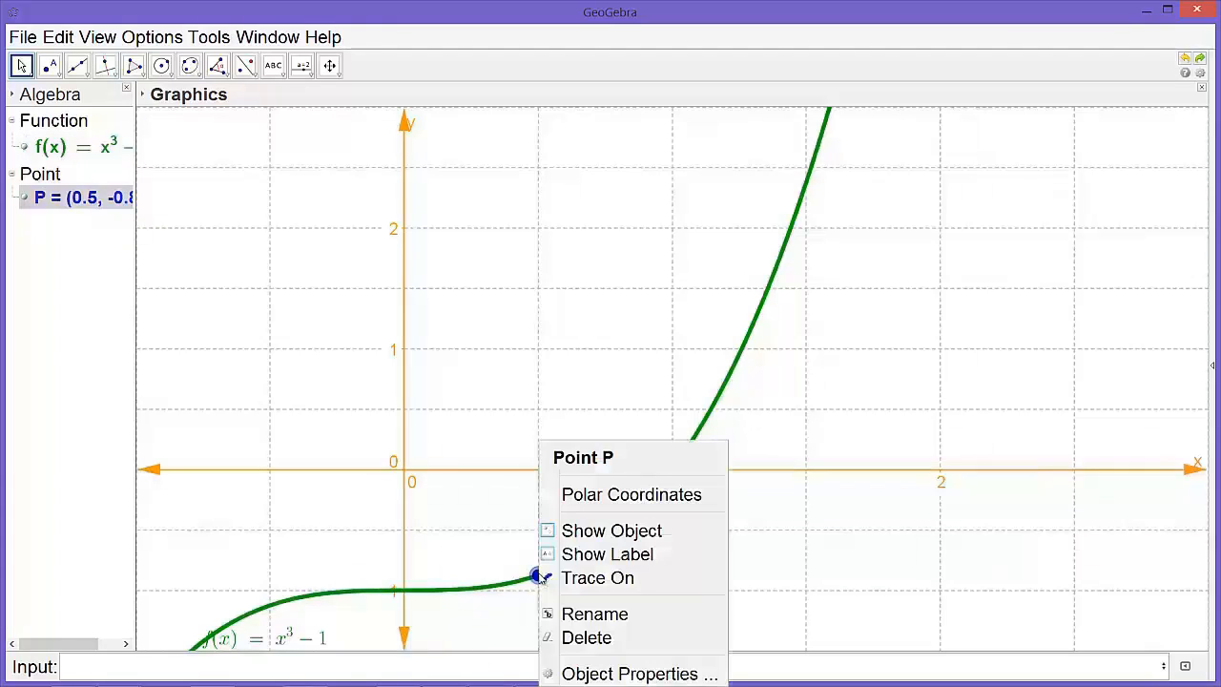
click(570, 672)
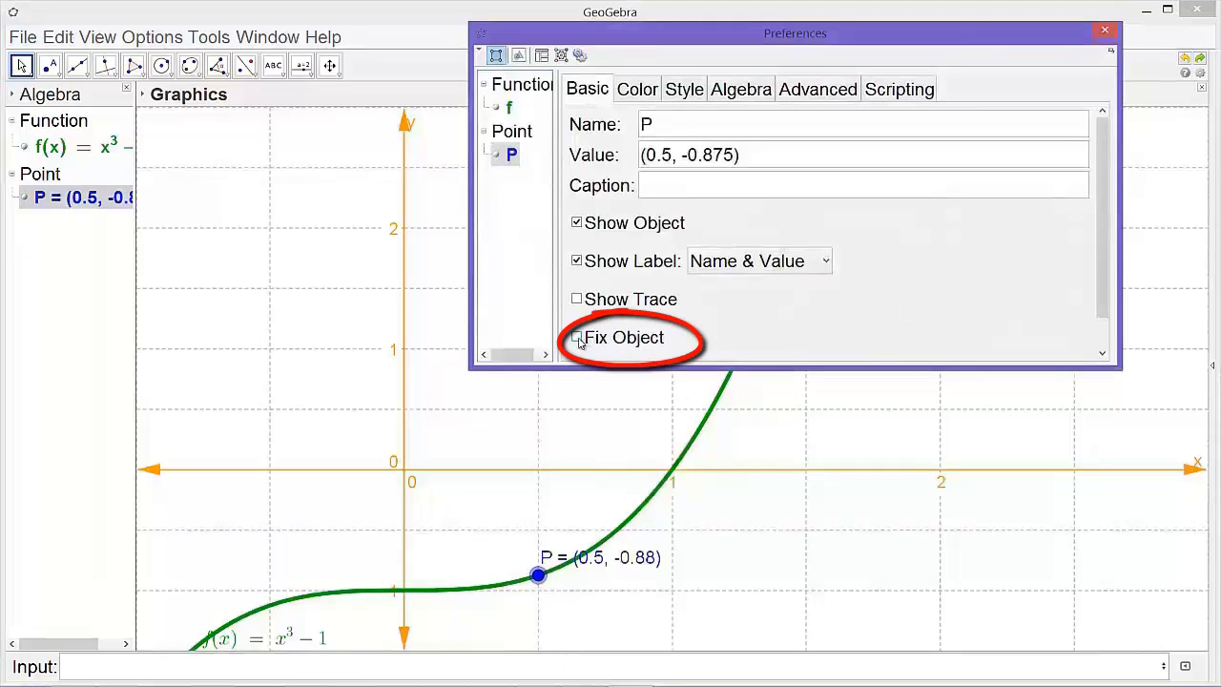
click(577, 339)
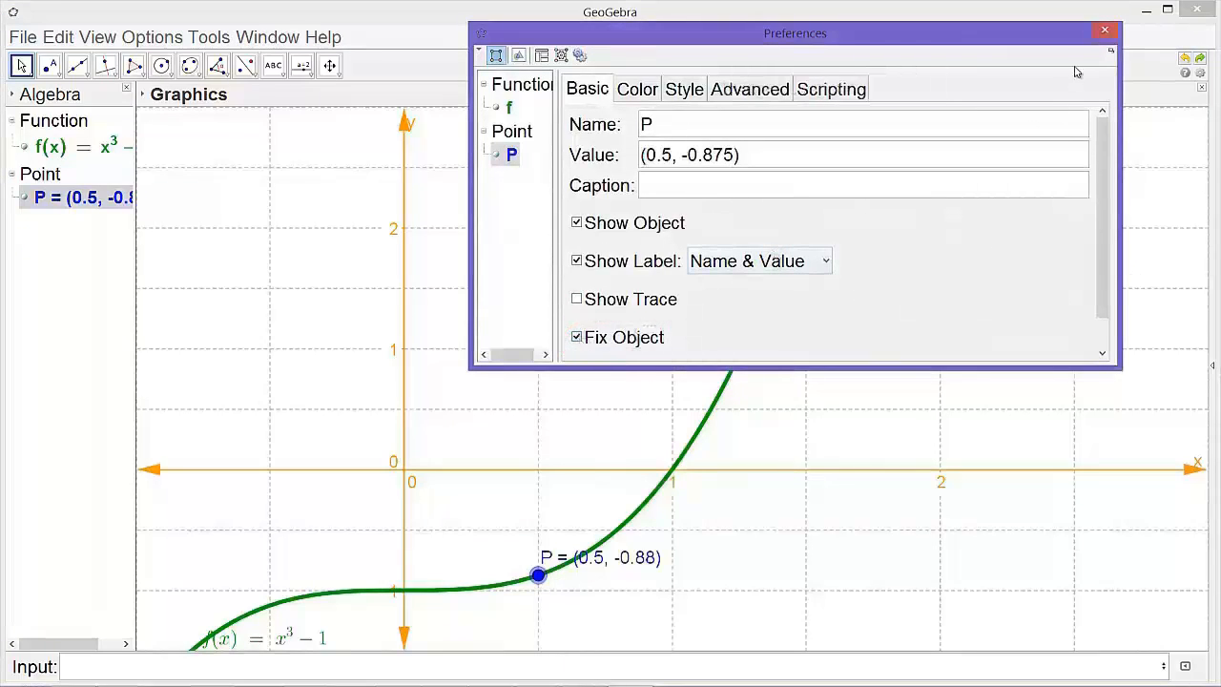
click(1106, 31)
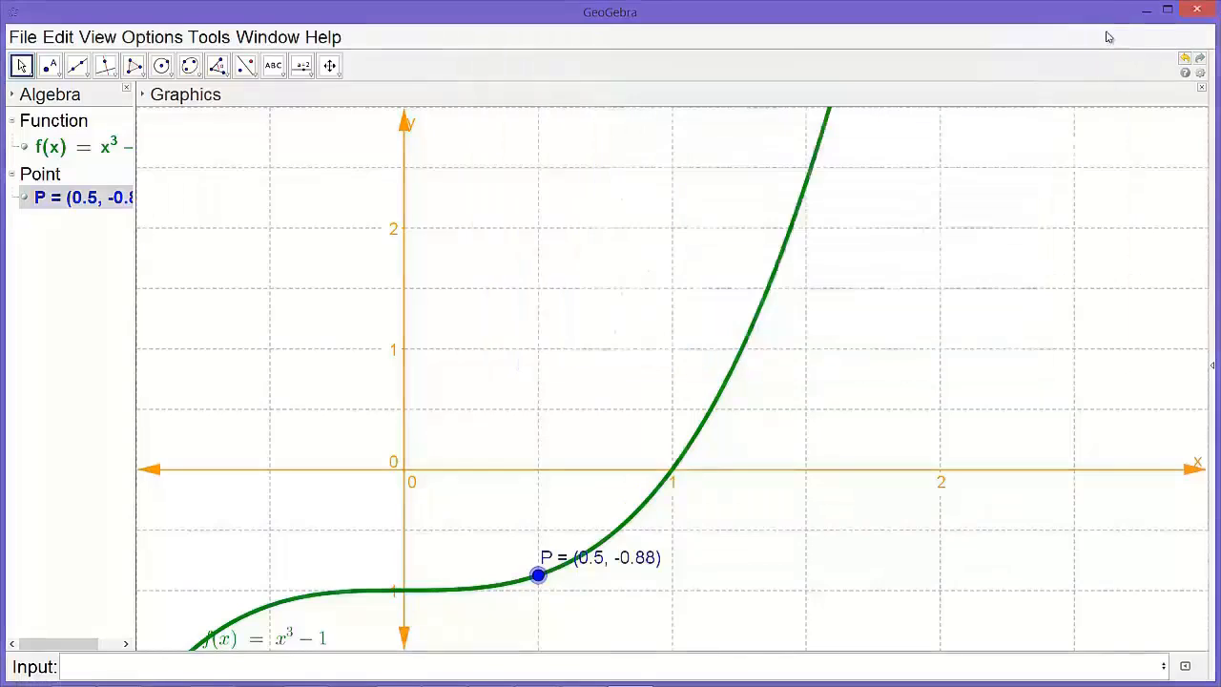
click(540, 591)
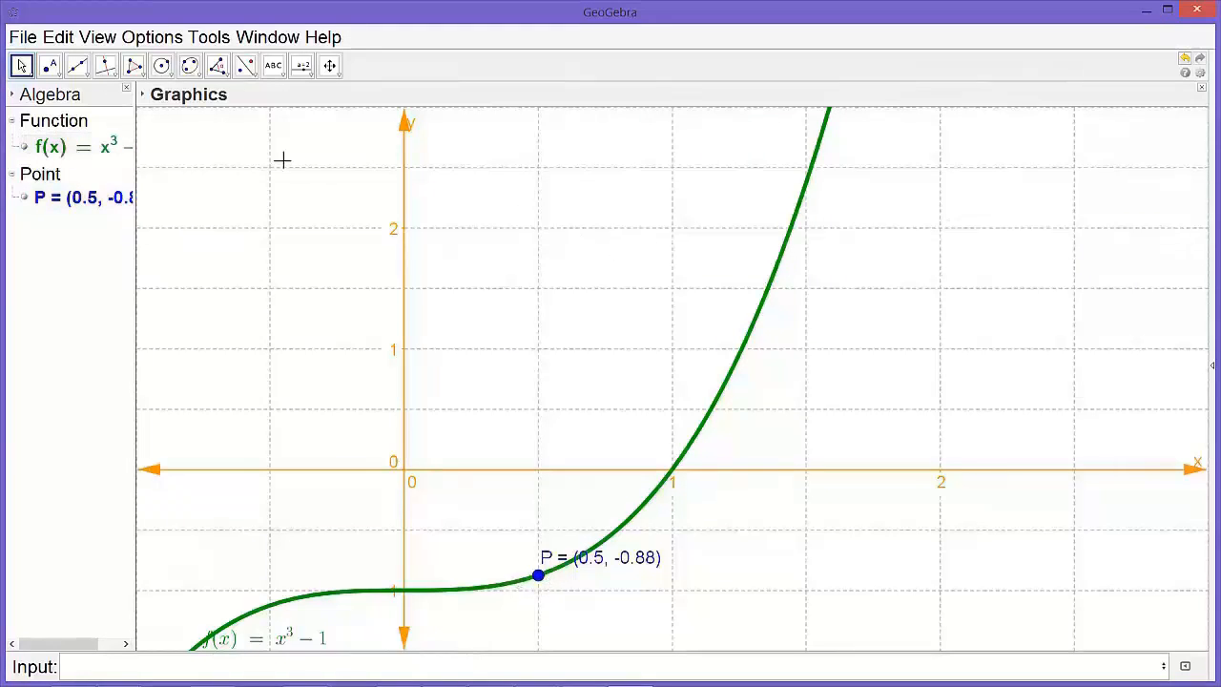
- Construct the tangent to the curve f at point P with the Tangents tool
click(85, 73)
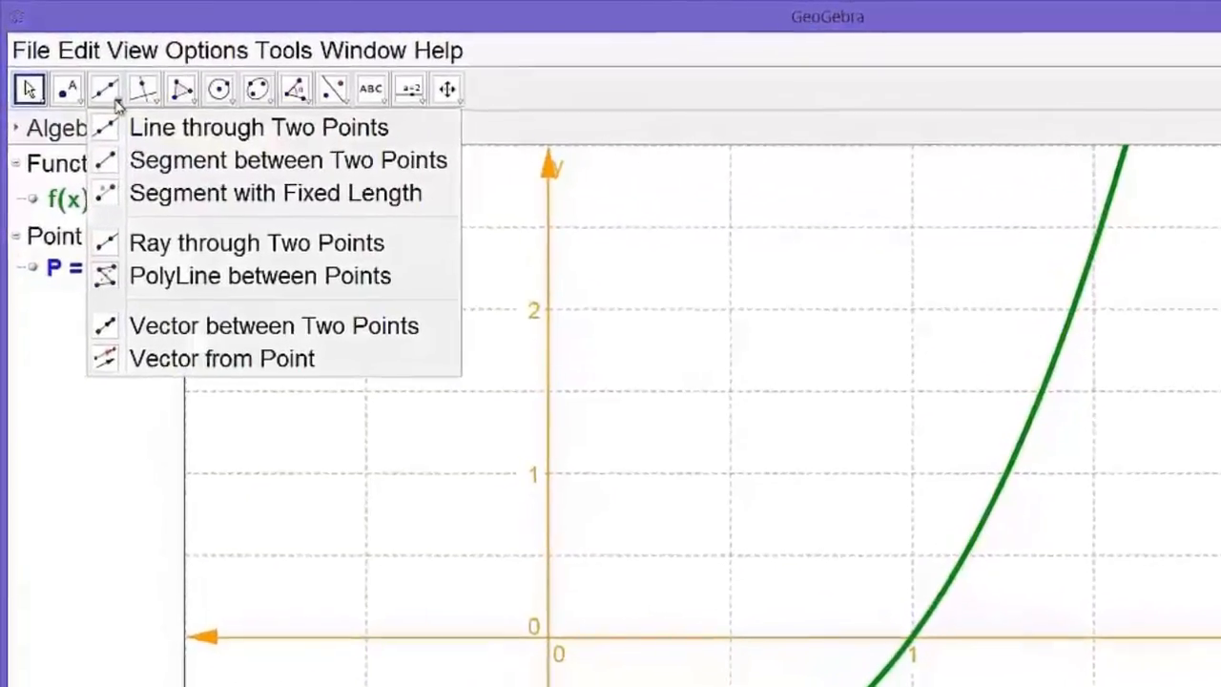
click(148, 96)
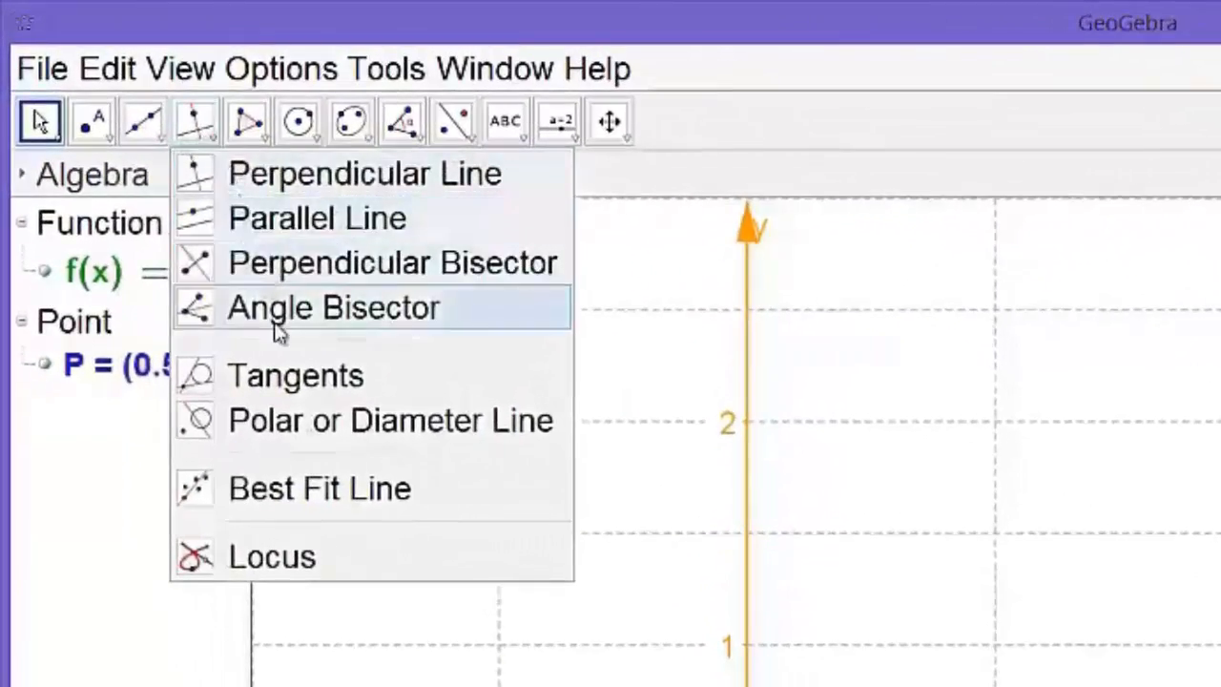
click(292, 379)
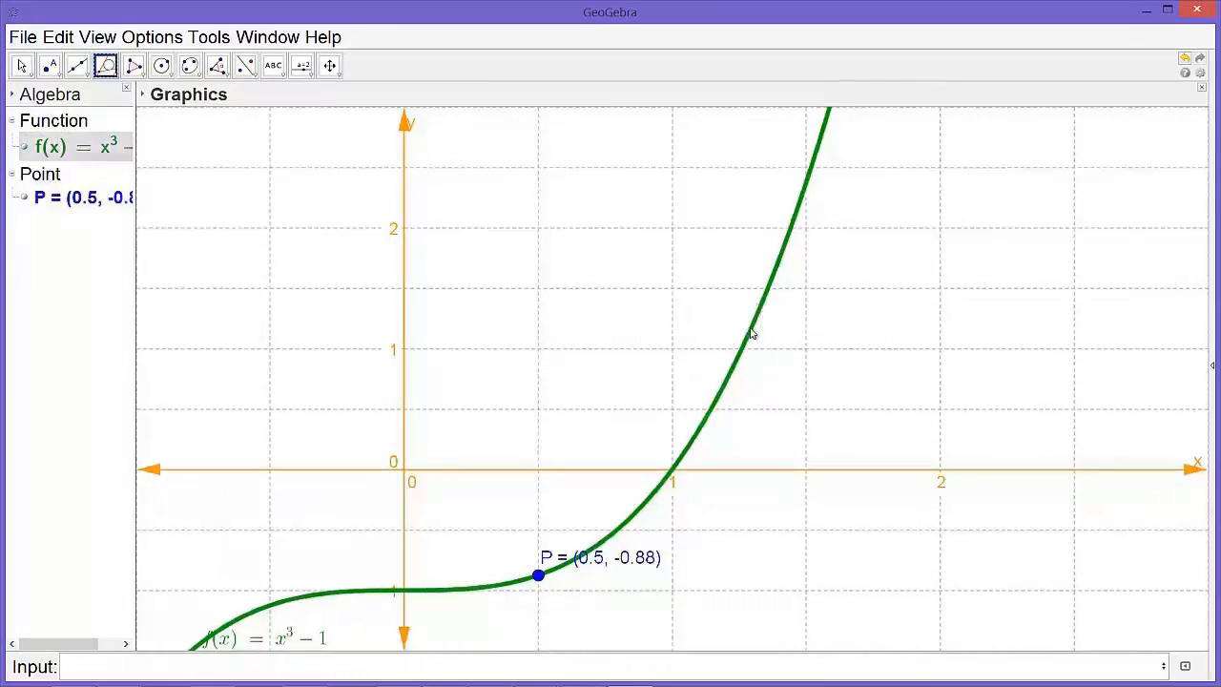
click(539, 578)
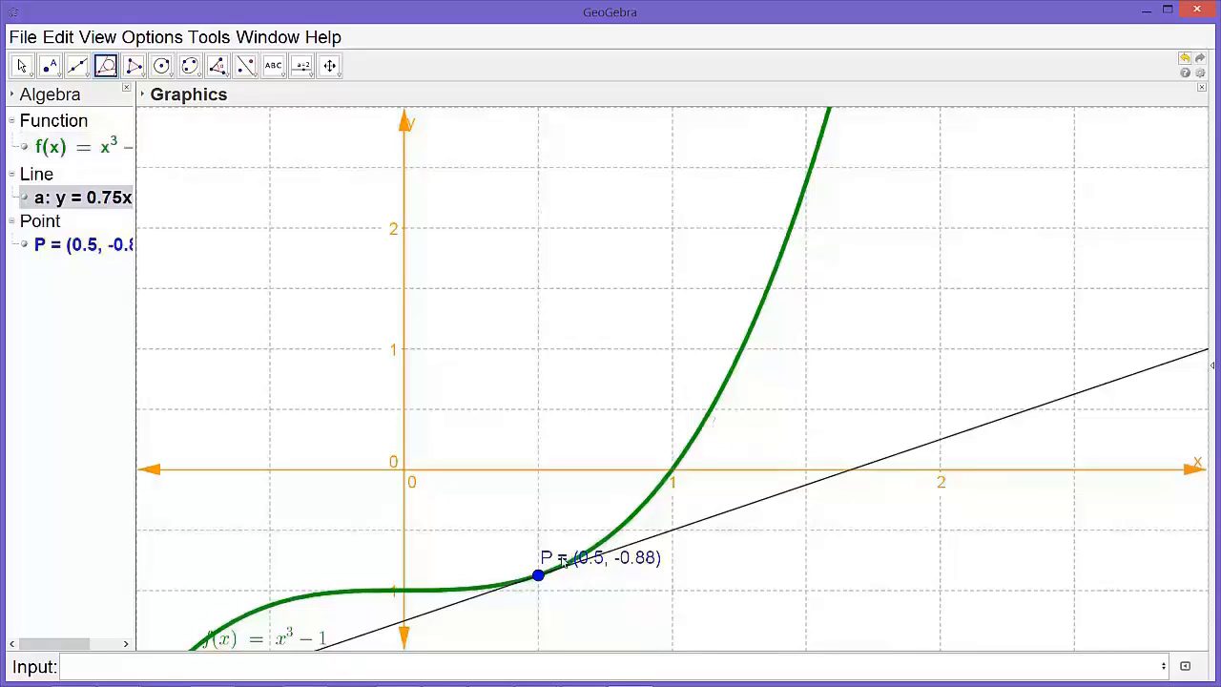
- Widen the algebra view to show the full equations, and toggle the tangent line's visibility off and on
drag(137, 381, 234, 384)
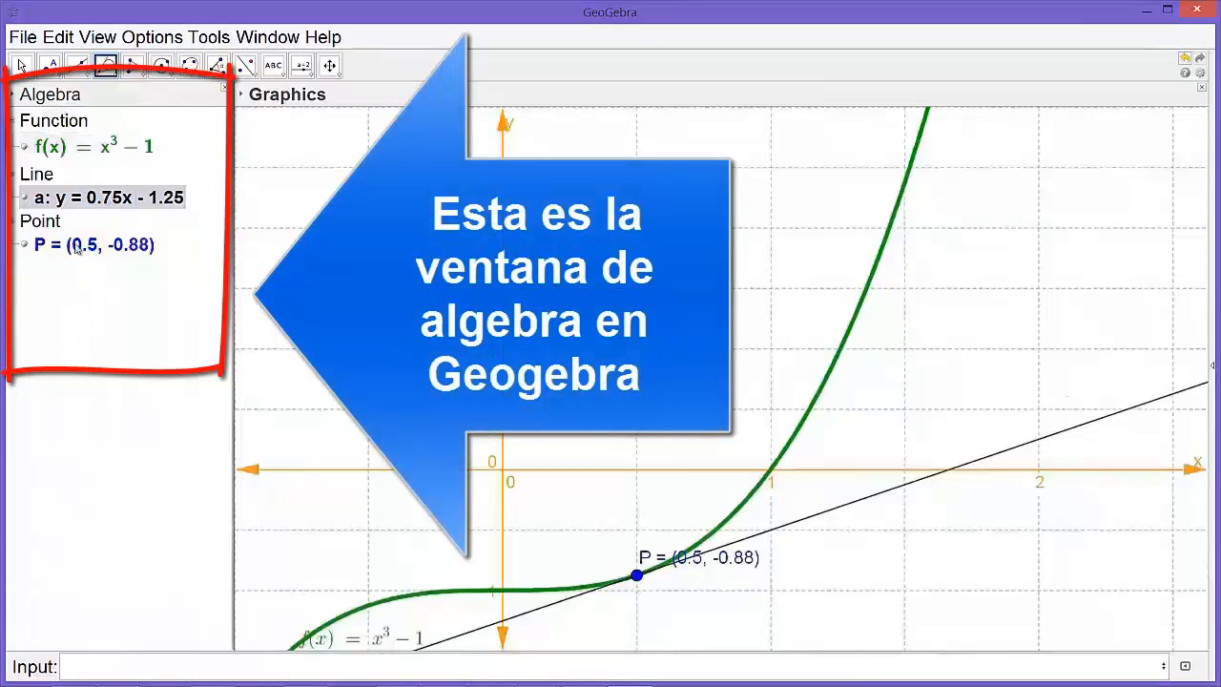
click(25, 198)
click(25, 198)
click(25, 199)
click(25, 199)
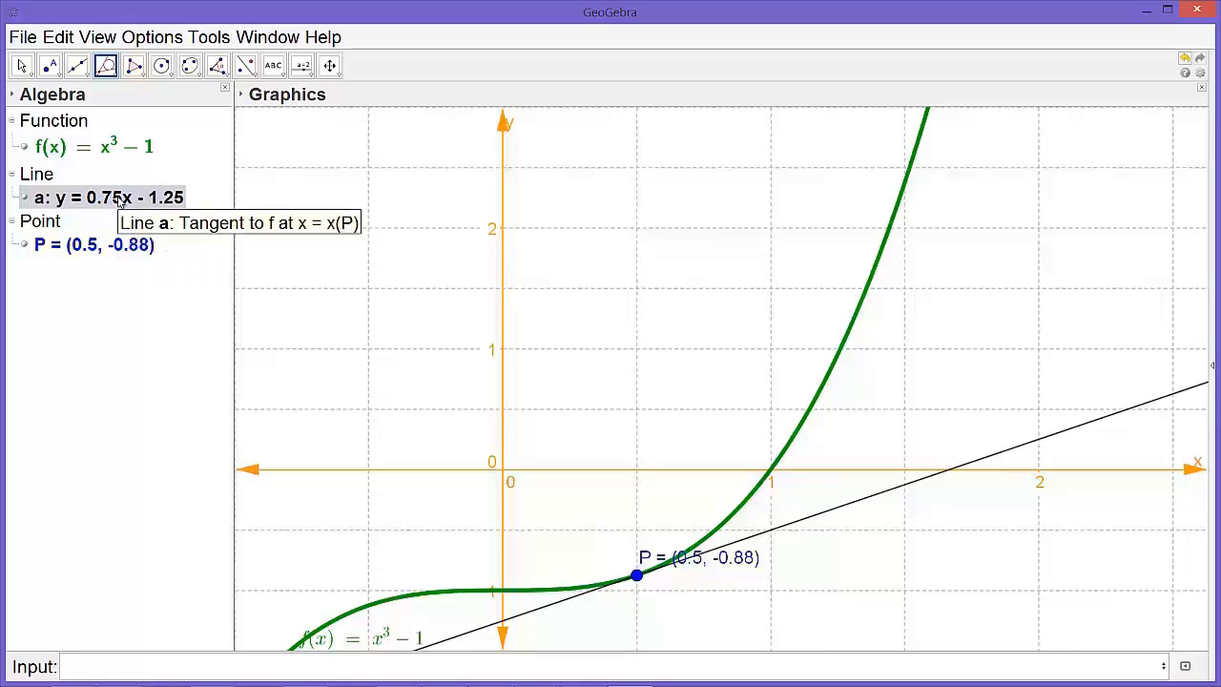
- Open the tangent line's object properties and set its color to brown (102, 51, 0)
right_click(120, 200)
click(203, 456)
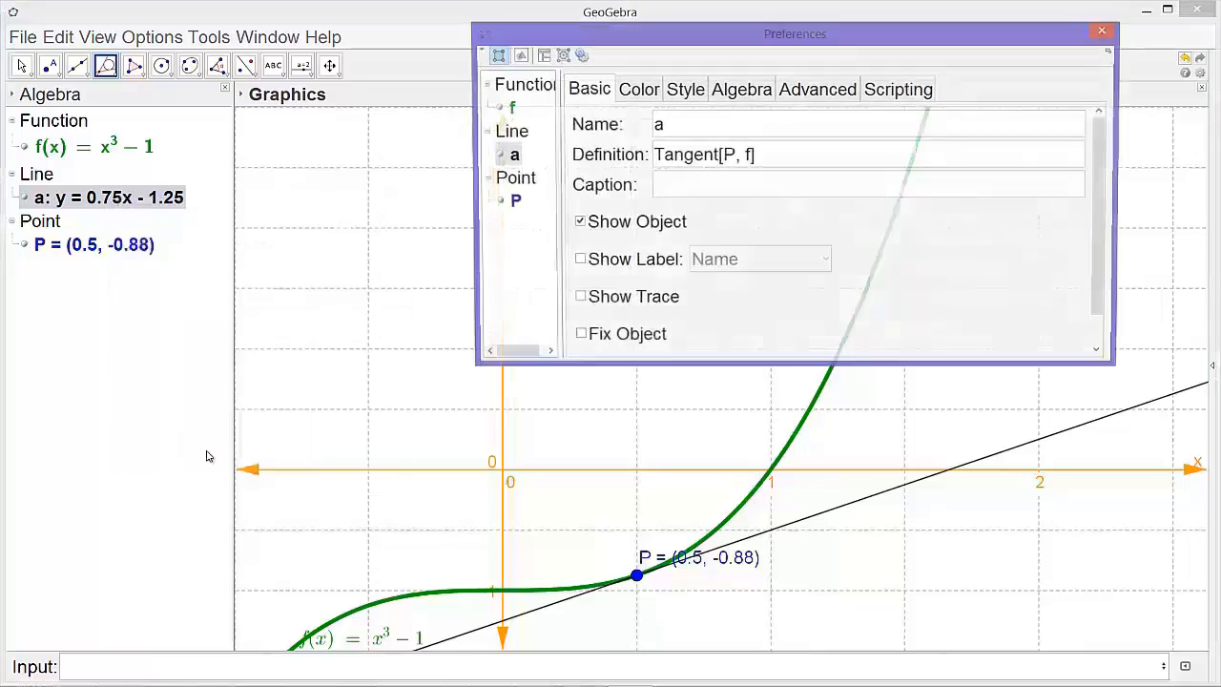
click(638, 90)
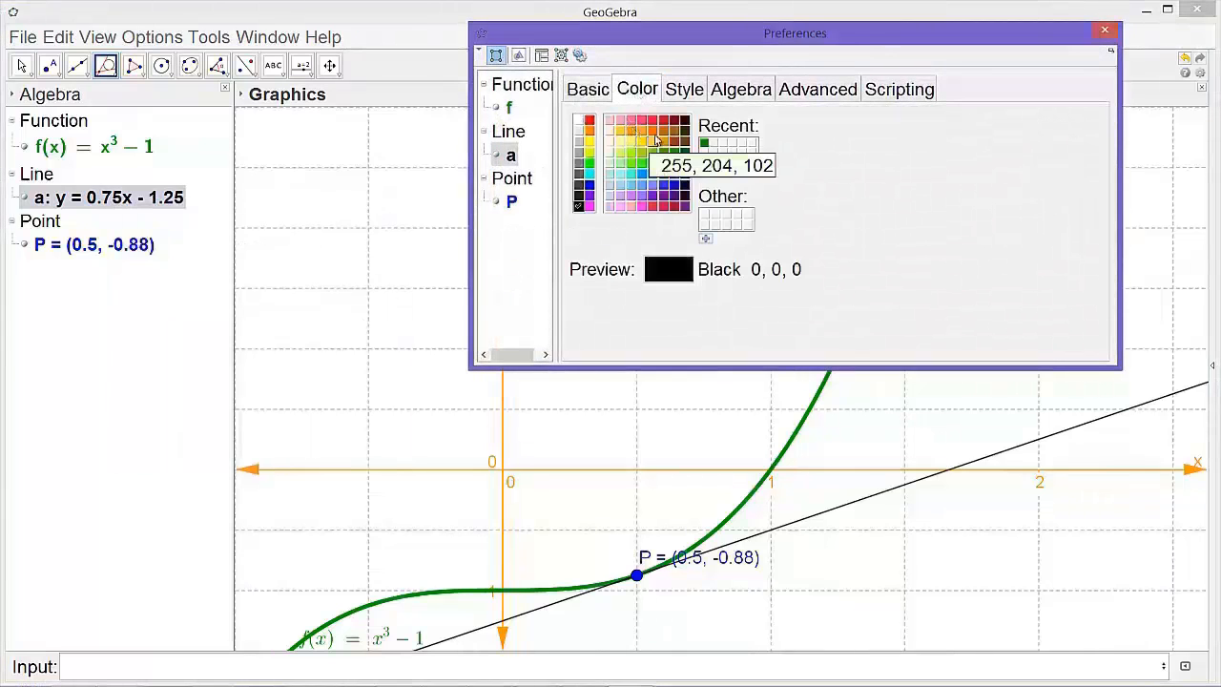
click(656, 138)
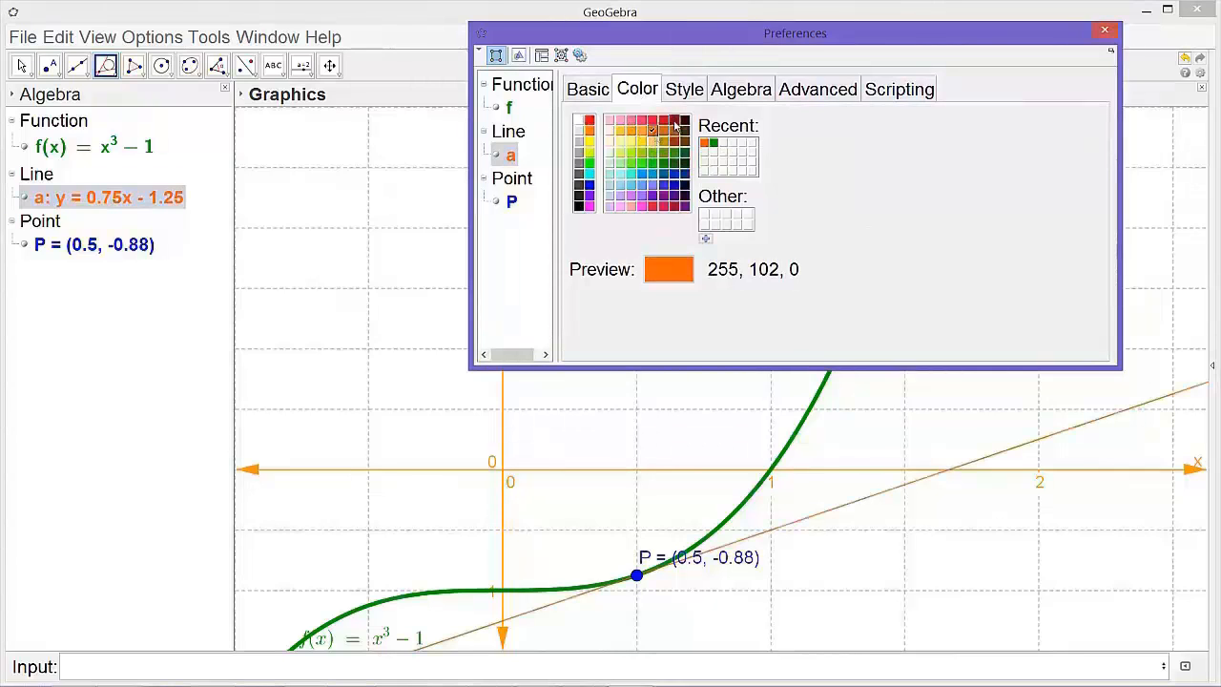
click(684, 141)
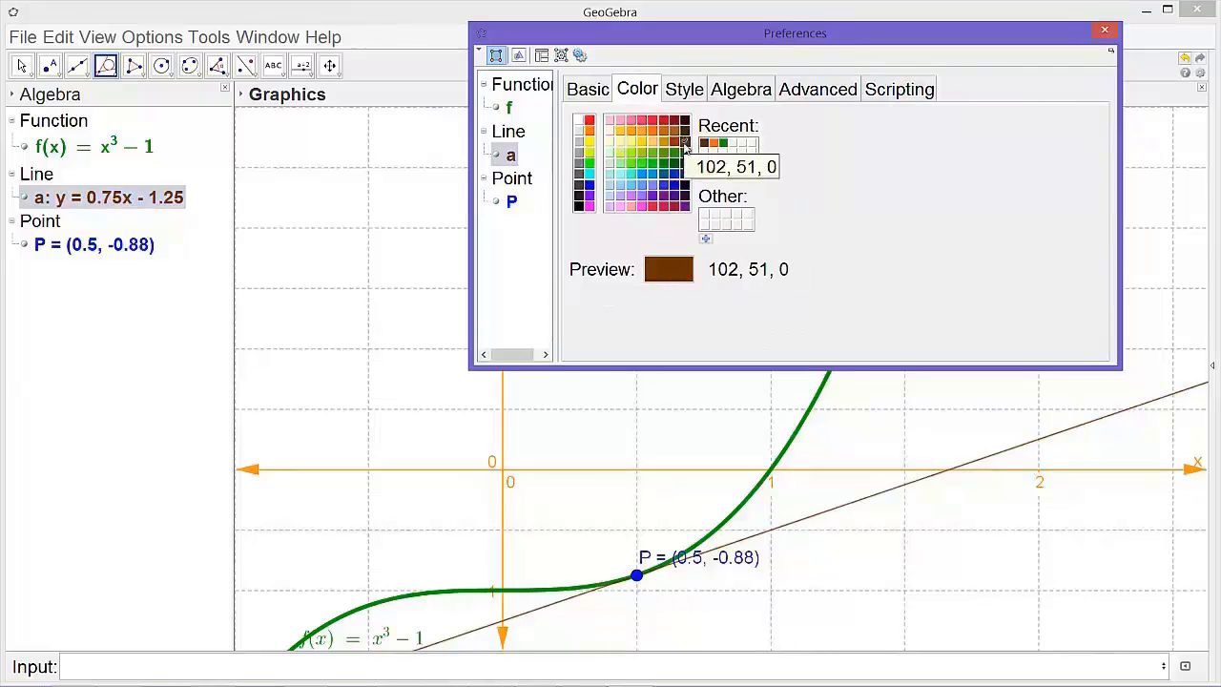
- Set the tangent line's thickness to 12 and close the preferences
click(692, 96)
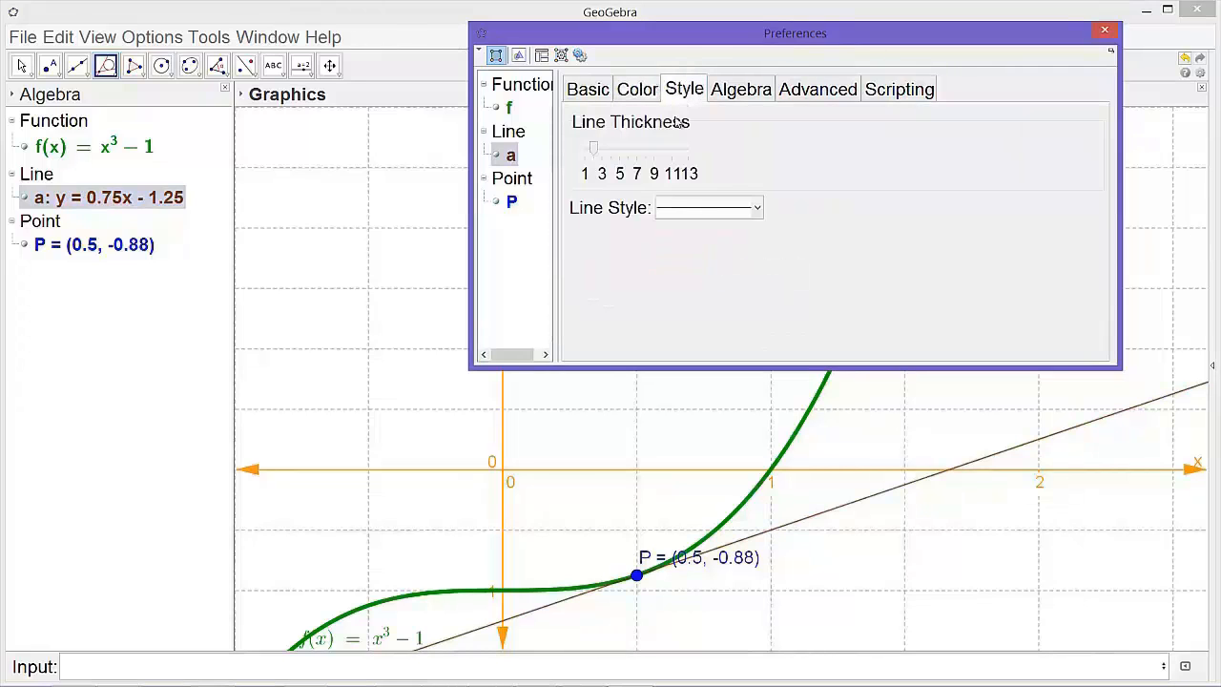
click(653, 159)
click(668, 159)
click(679, 159)
click(685, 160)
click(685, 160)
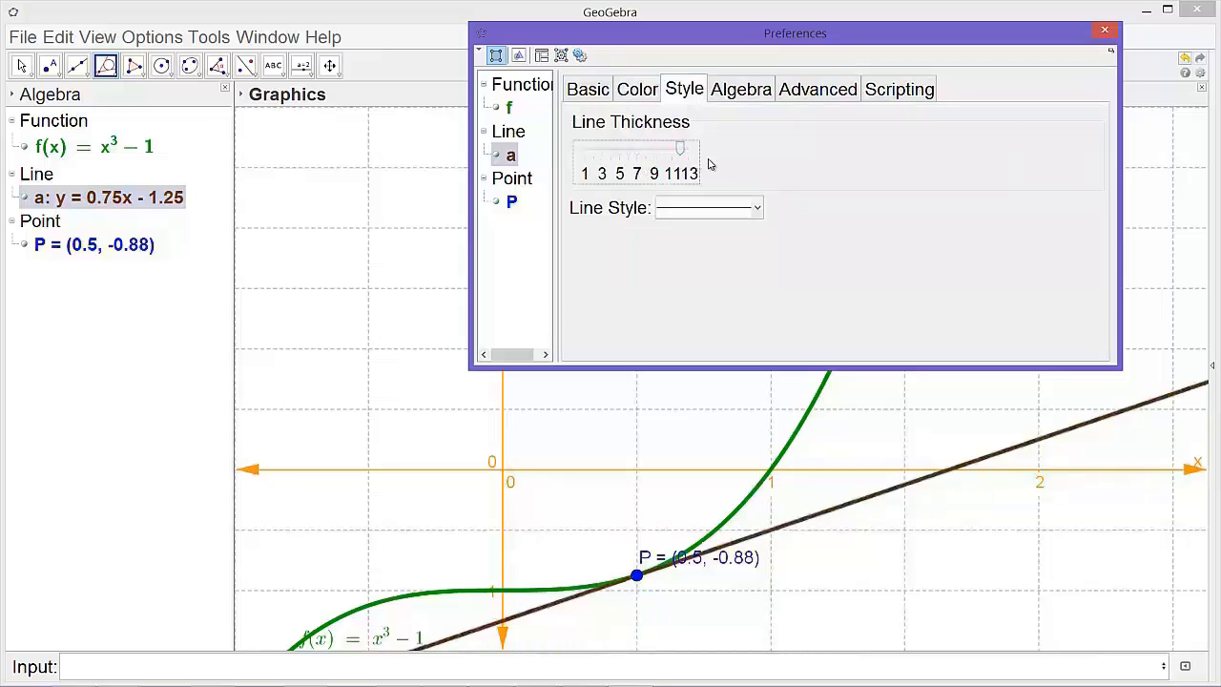
click(1104, 30)
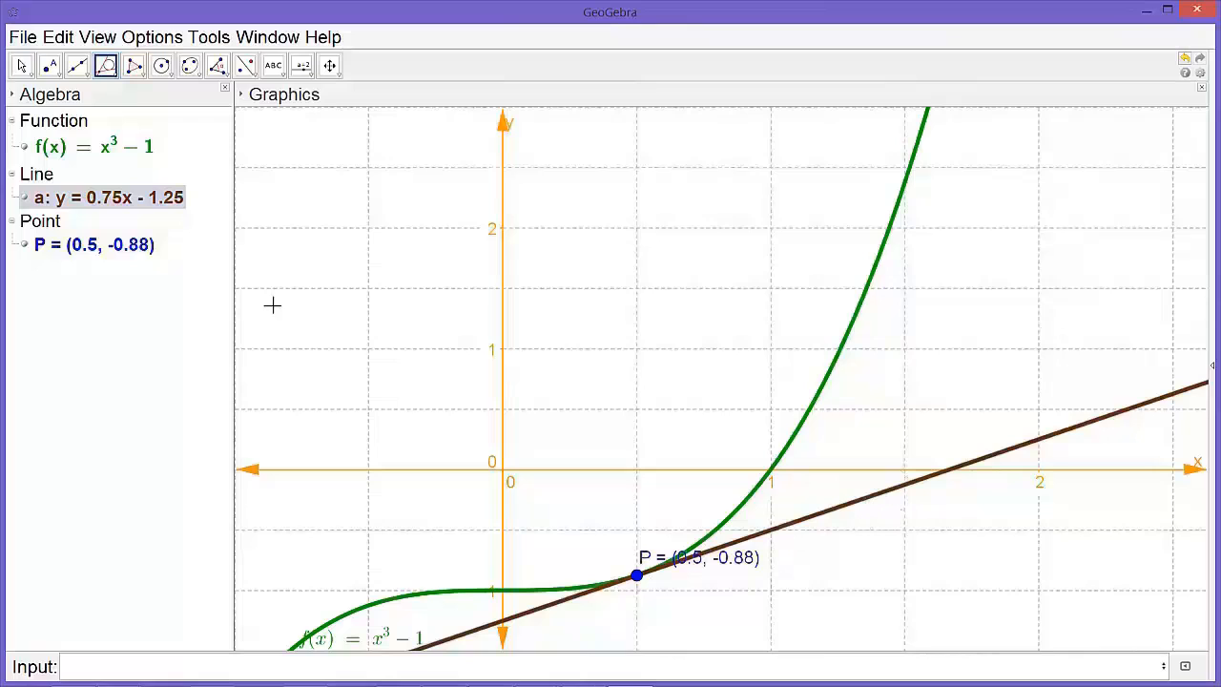
- Toggle the visibility of tangent line a from the algebra view, leaving it hidden
mouse_move(69, 208)
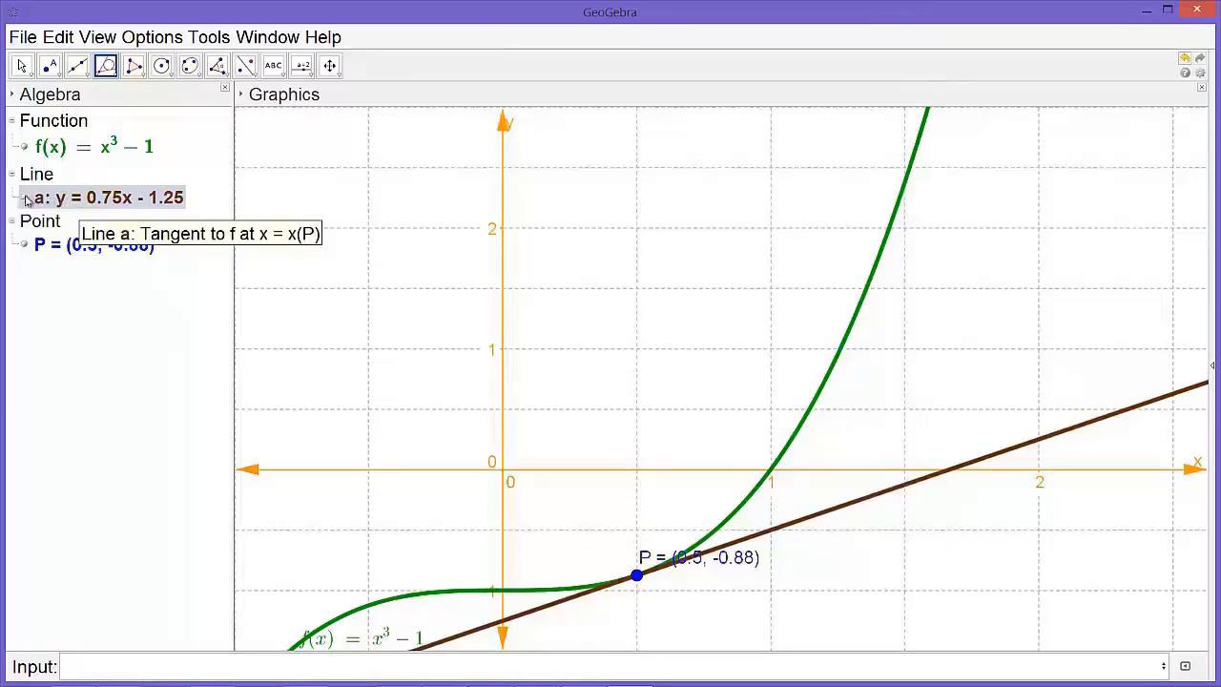
click(27, 198)
click(27, 198)
click(26, 198)
click(27, 198)
click(27, 199)
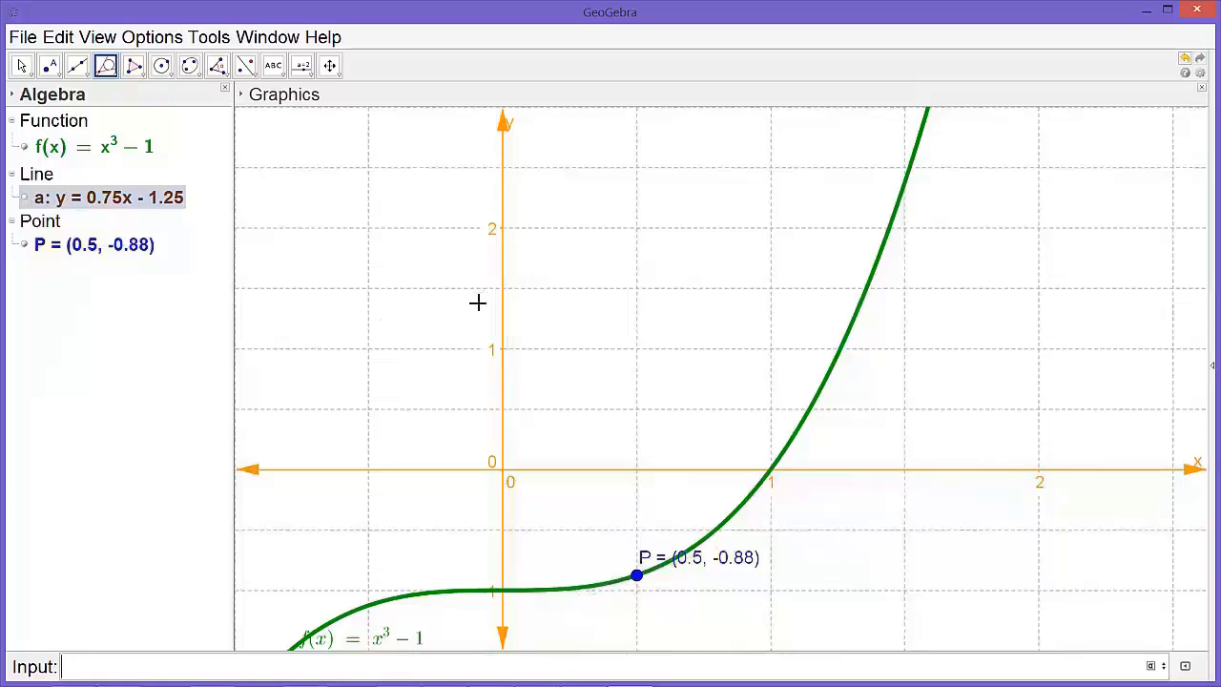
- Place a new point on the curve f at about (1.35, 1.45), and return to the Move tool
click(52, 67)
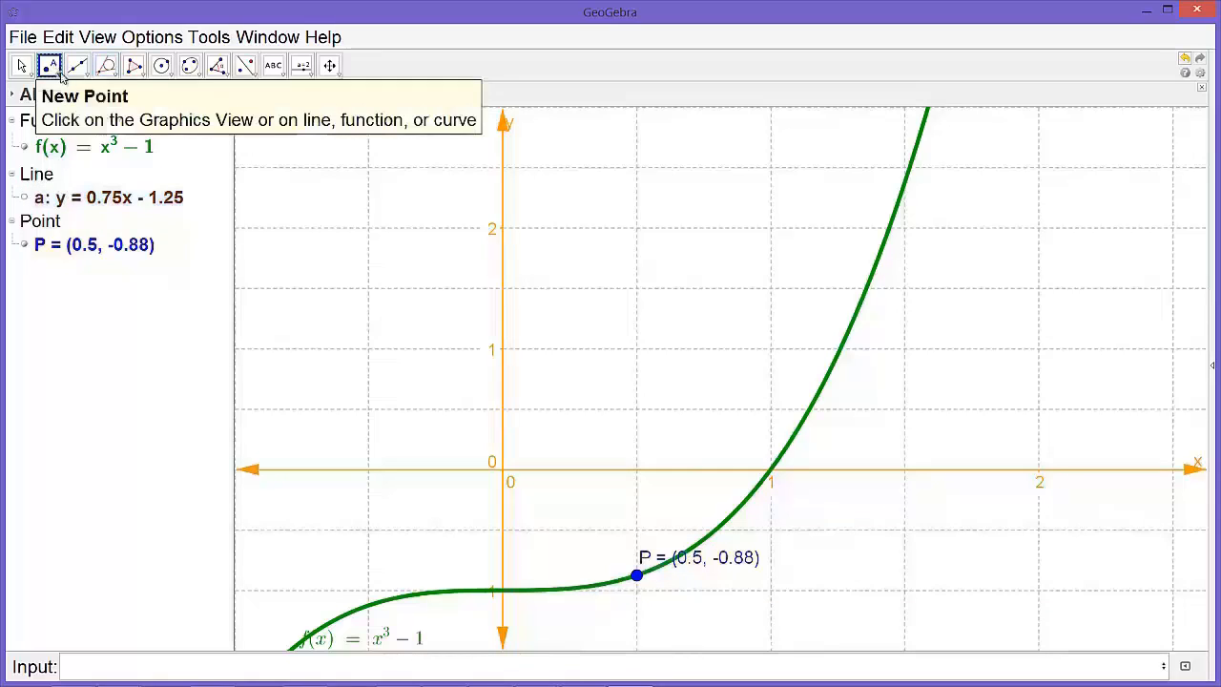
click(54, 69)
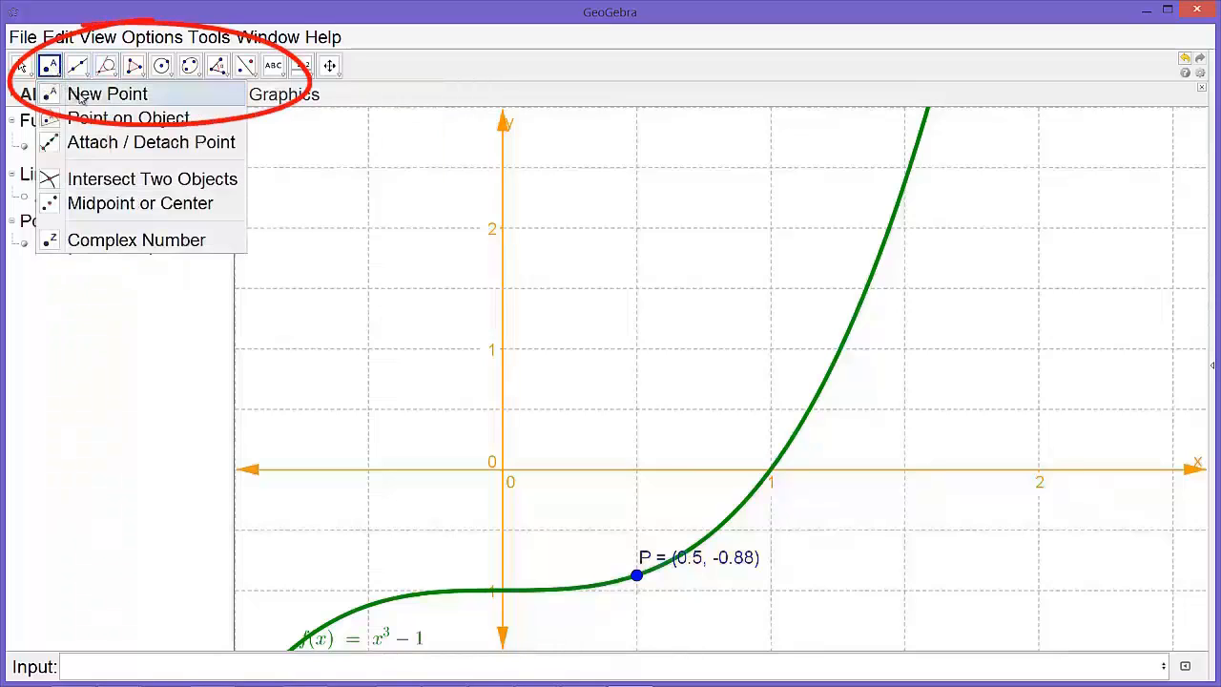
click(82, 98)
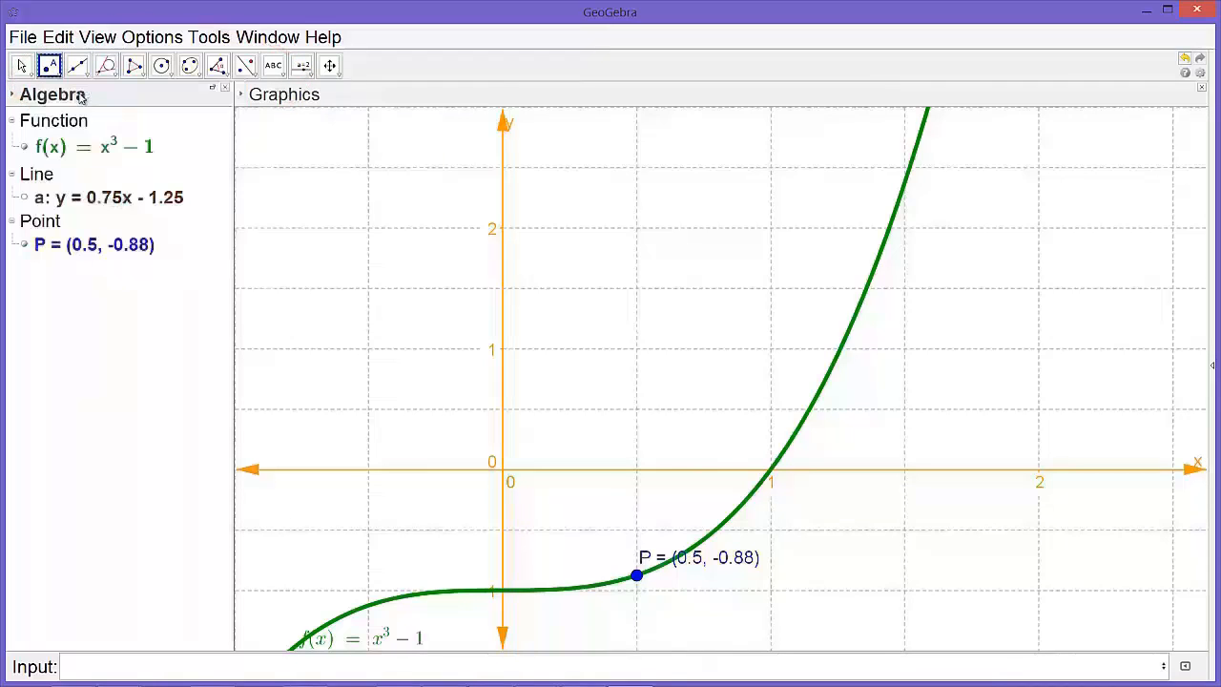
click(863, 290)
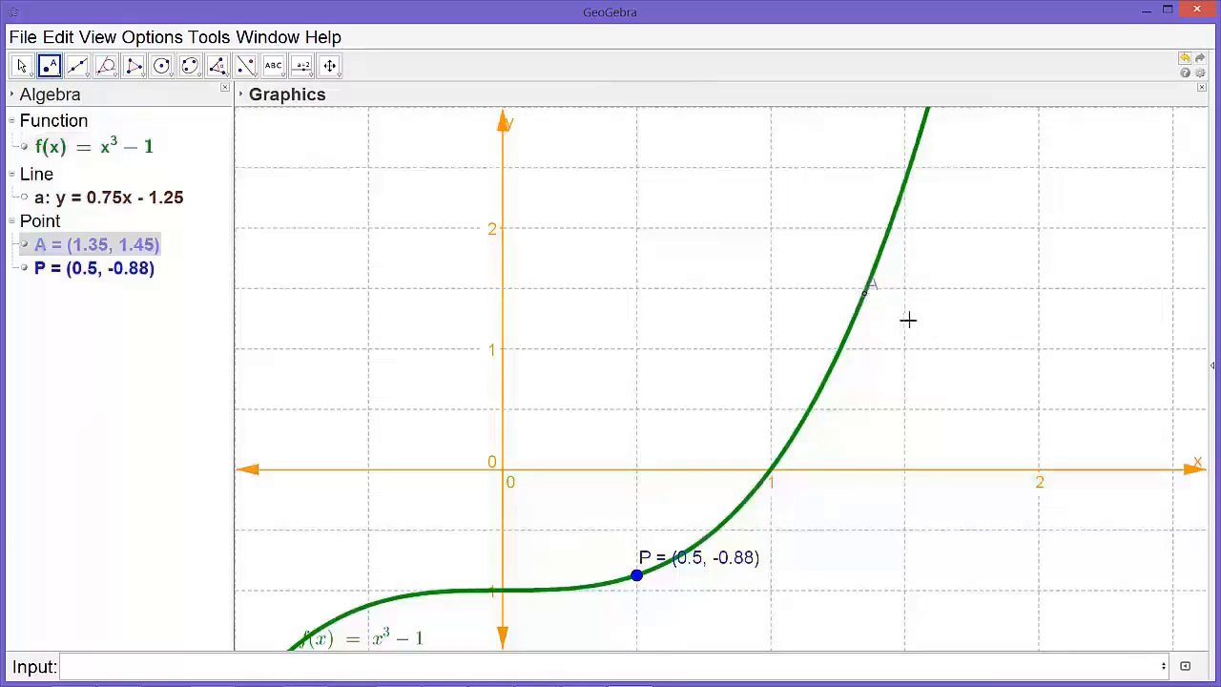
key(Escape)
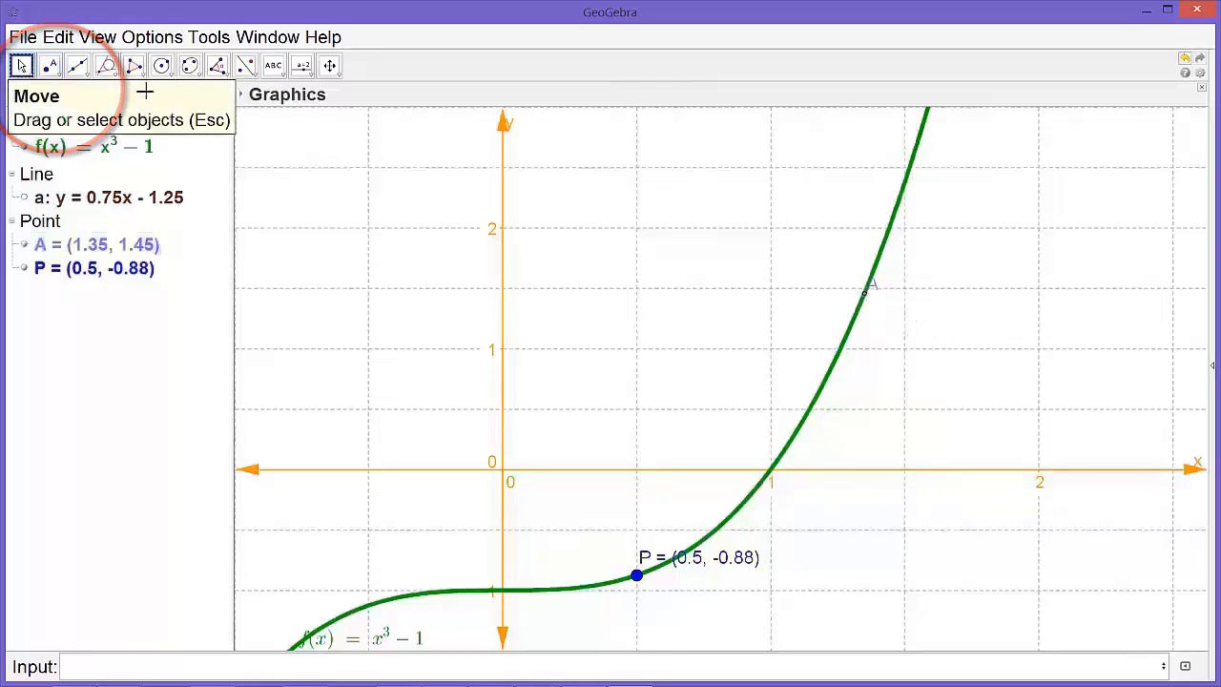
- Open the object properties of point A on the curve and set its point size to 9
right_click(866, 298)
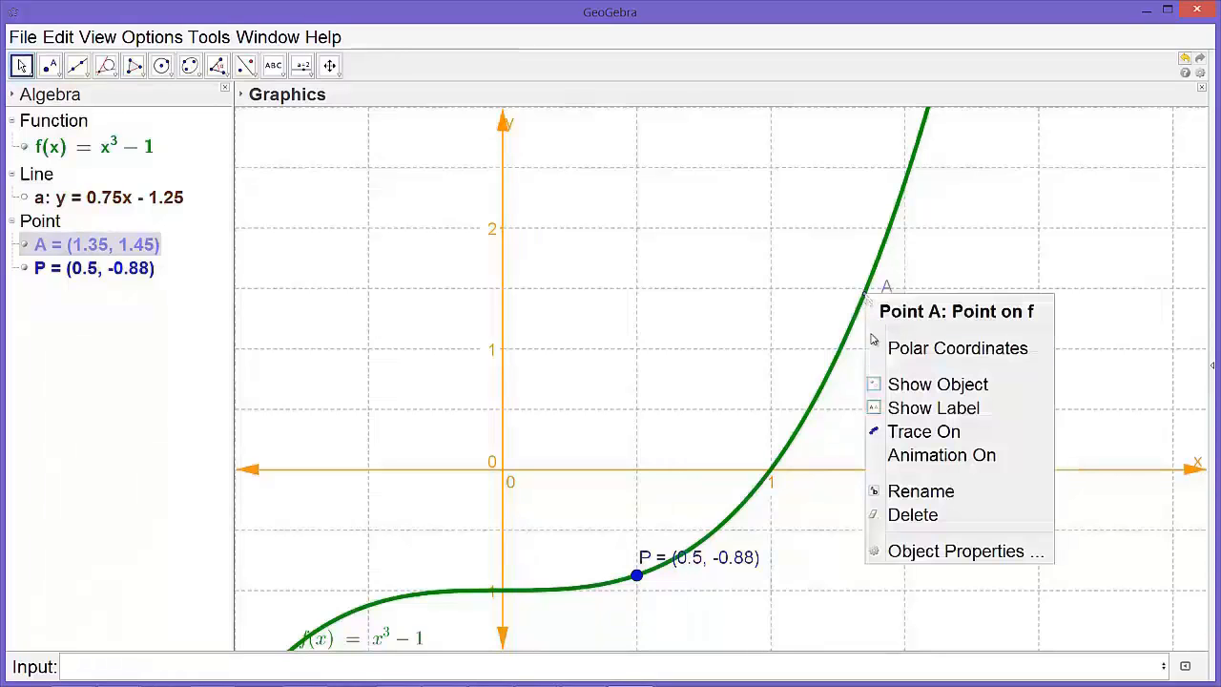
click(964, 551)
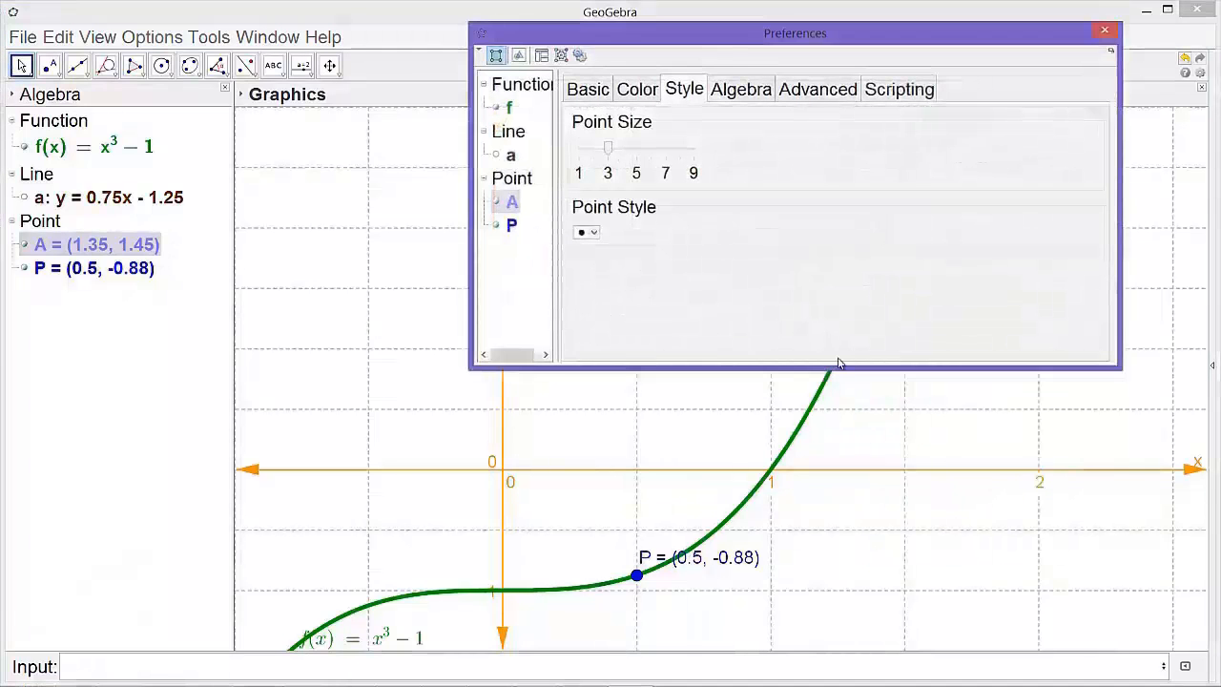
drag(790, 61, 833, 366)
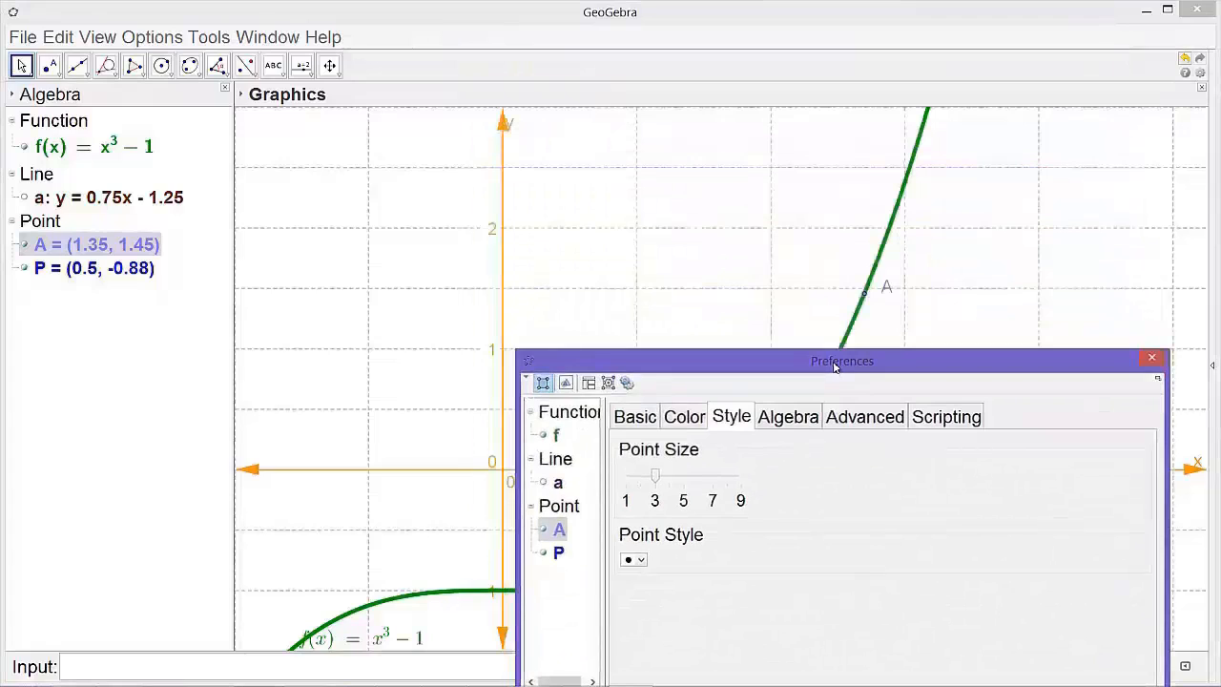
click(710, 481)
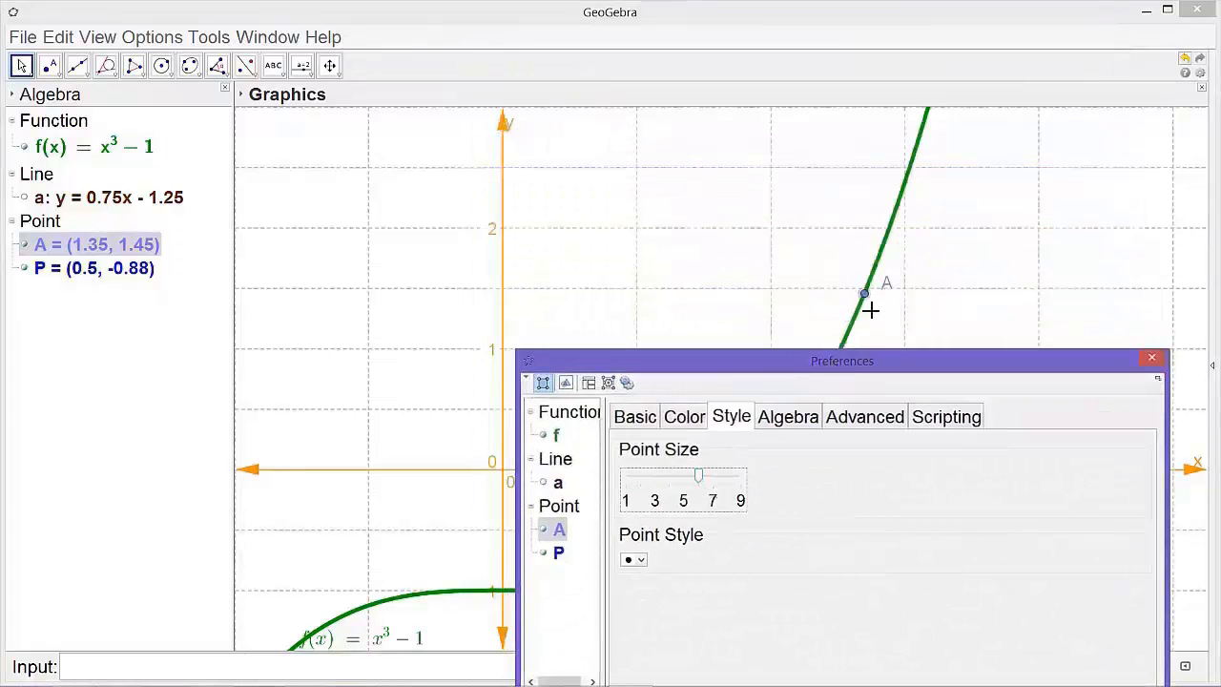
click(734, 480)
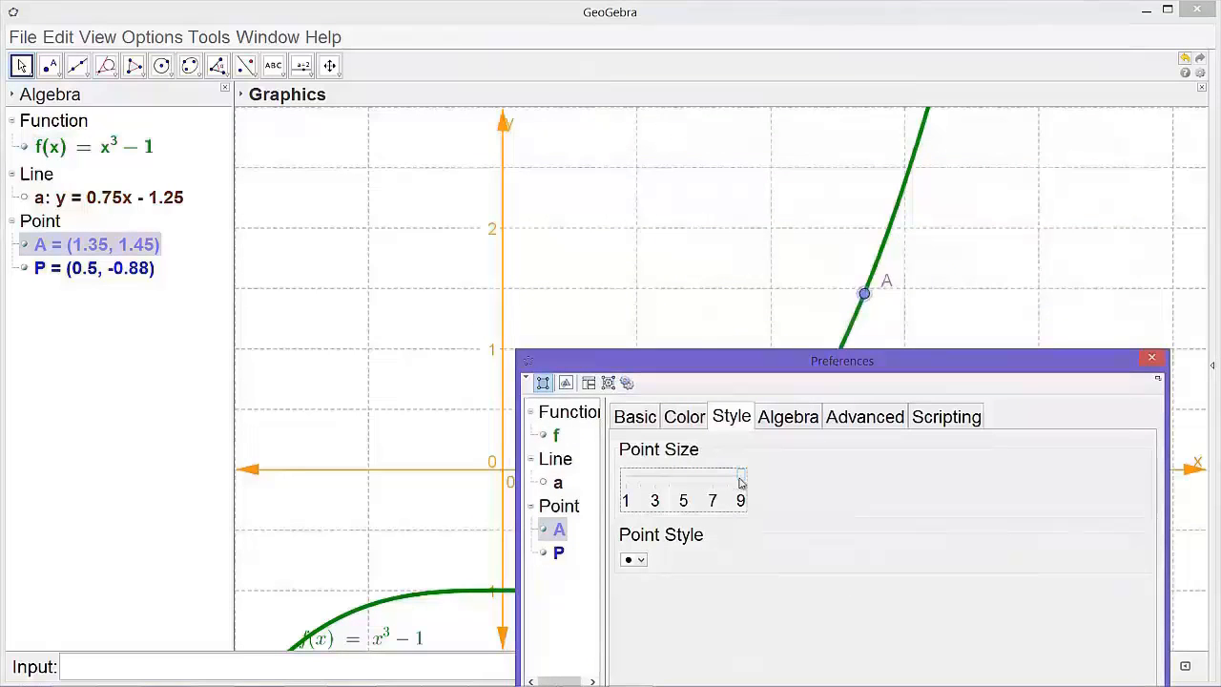
- Set point A's label to show Name & Value
click(634, 417)
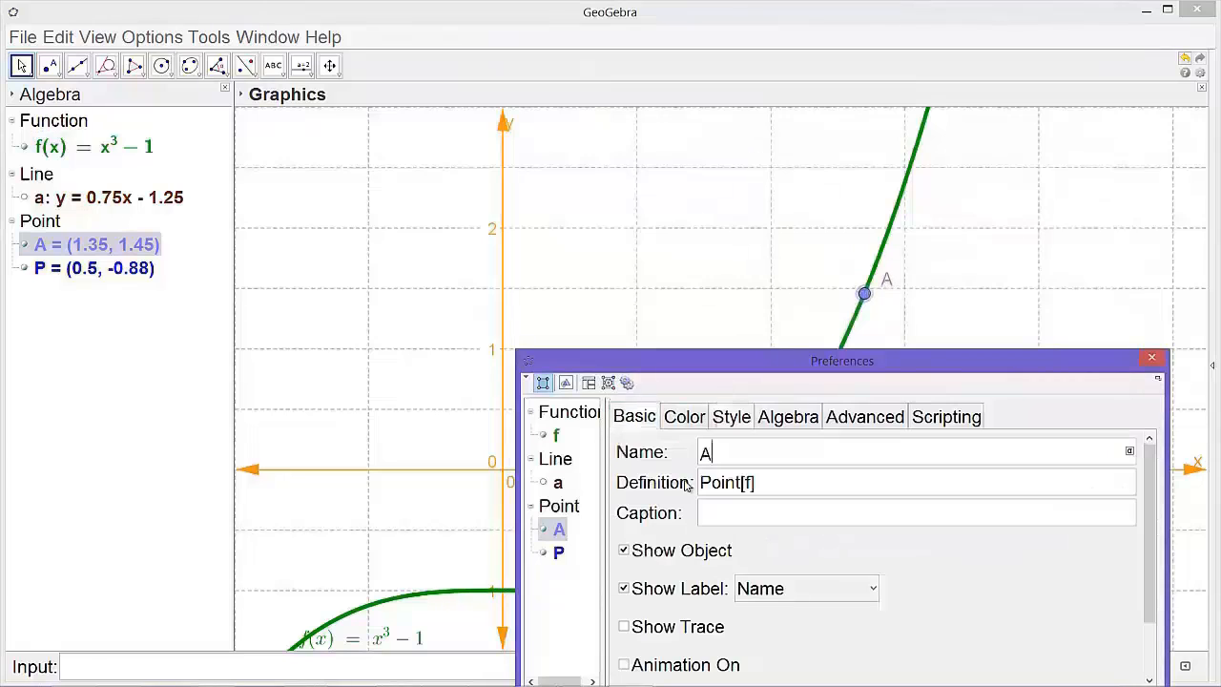
click(799, 591)
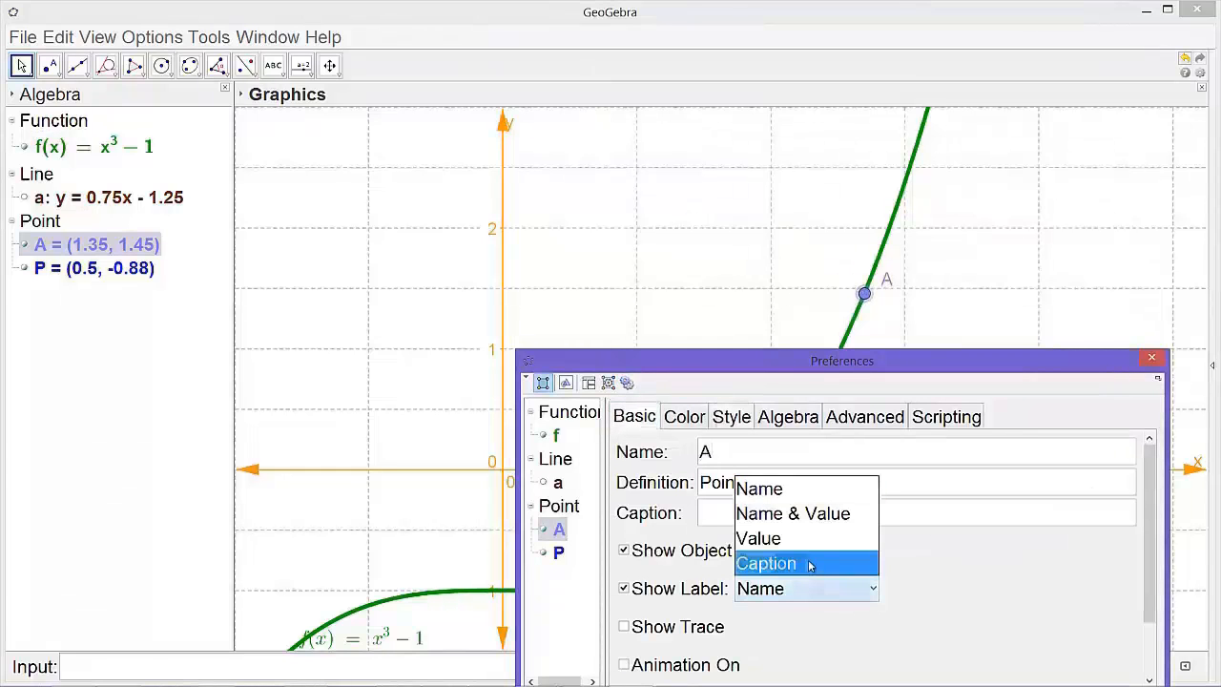
click(796, 514)
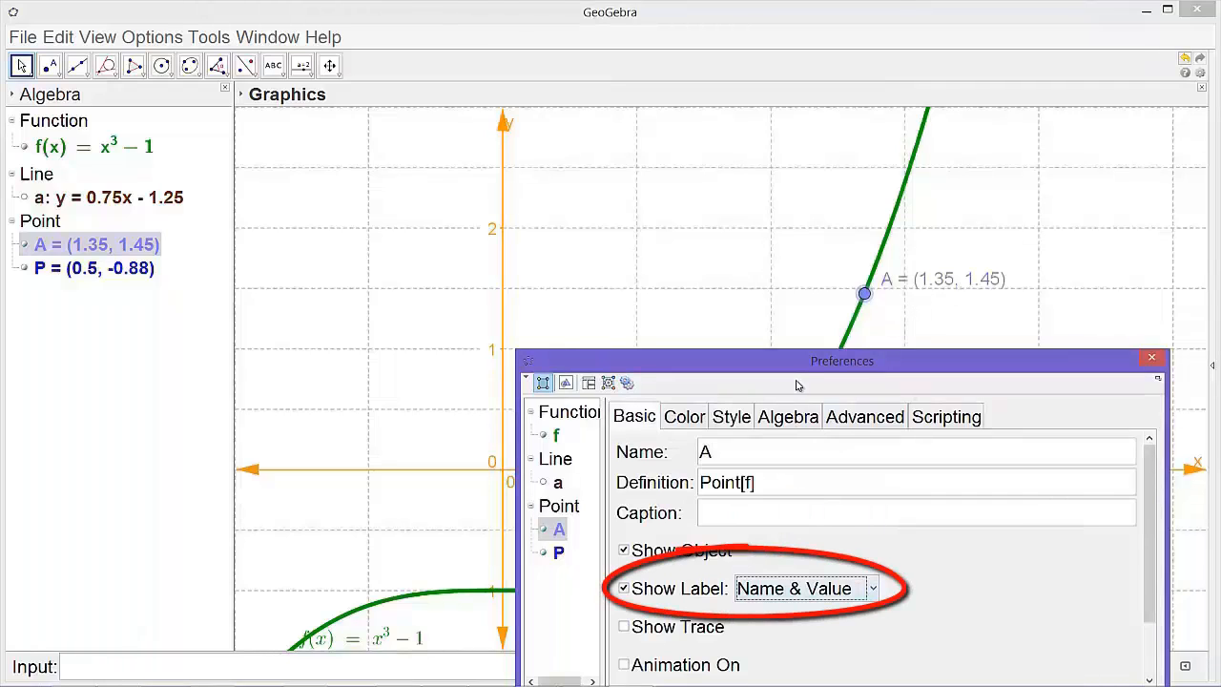
- Rename point A as Q and close the preferences
double_click(723, 452)
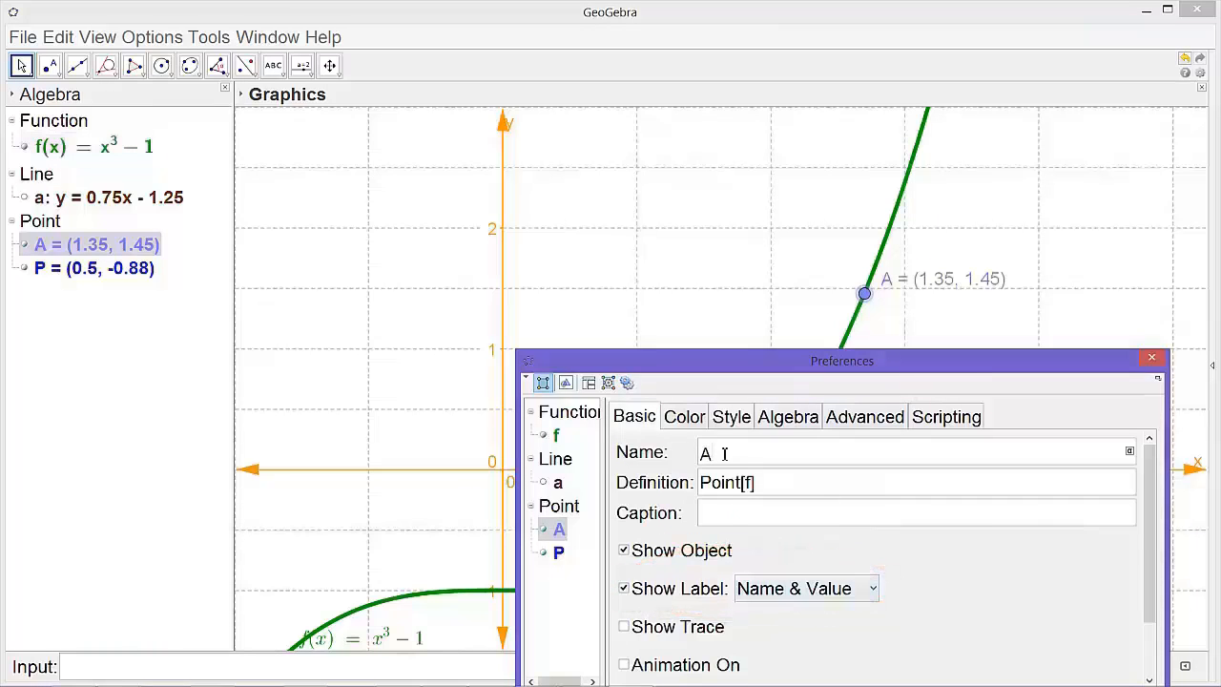
key(BackSpace)
text(Q)
click(821, 516)
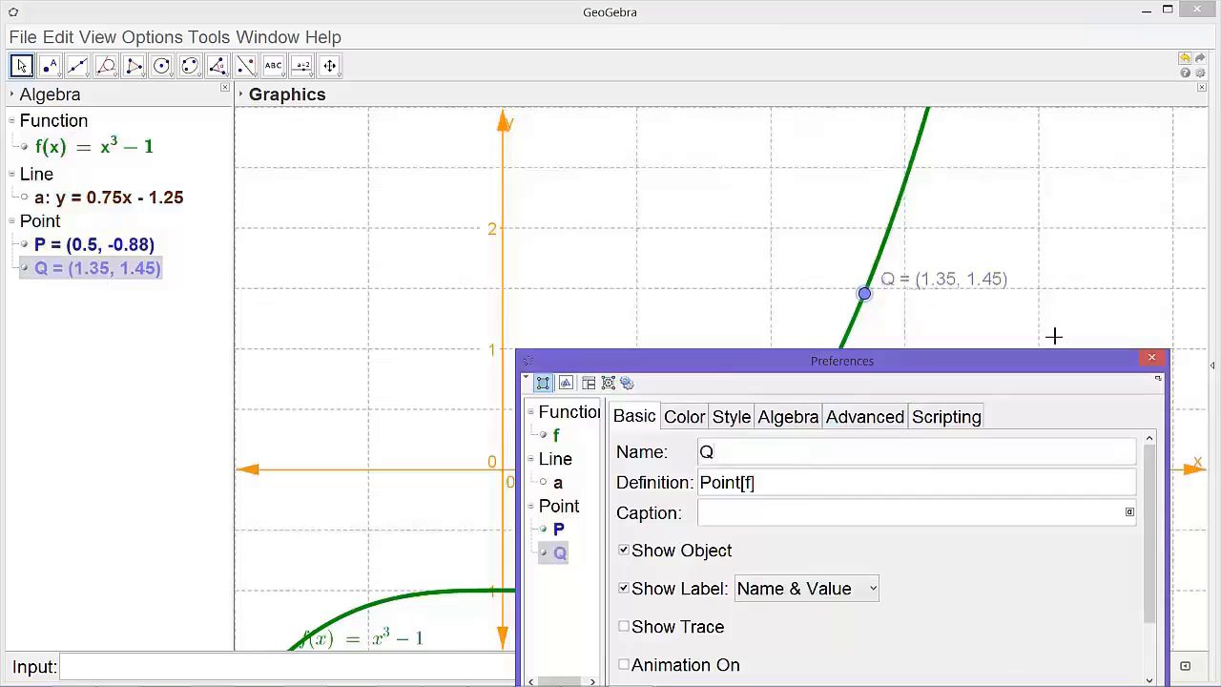
click(1151, 357)
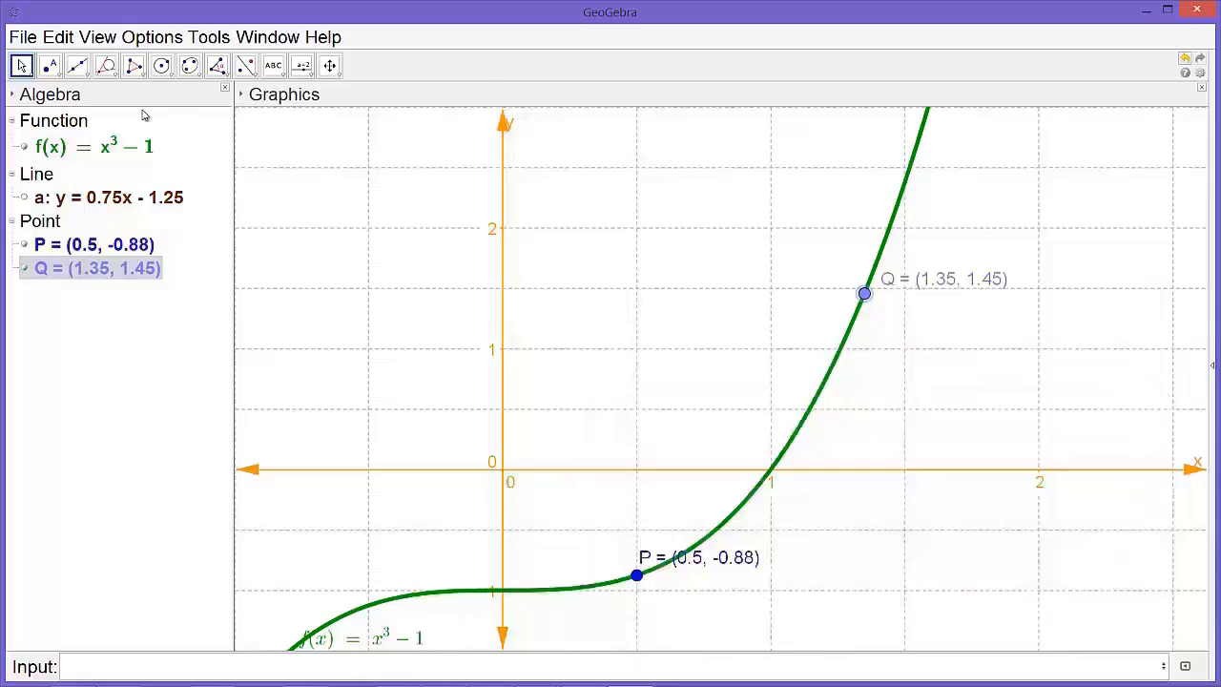
- With the Move tool, slide point Q up along the curve to about (1.5, 2.38)
click(22, 67)
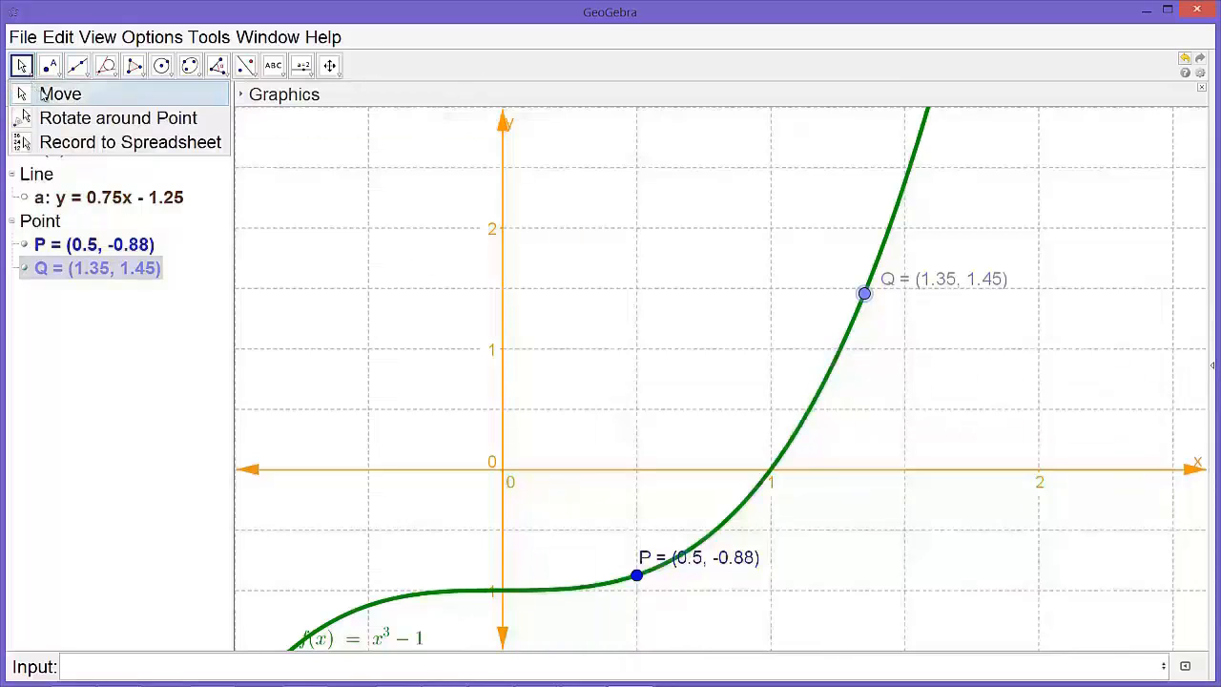
click(42, 95)
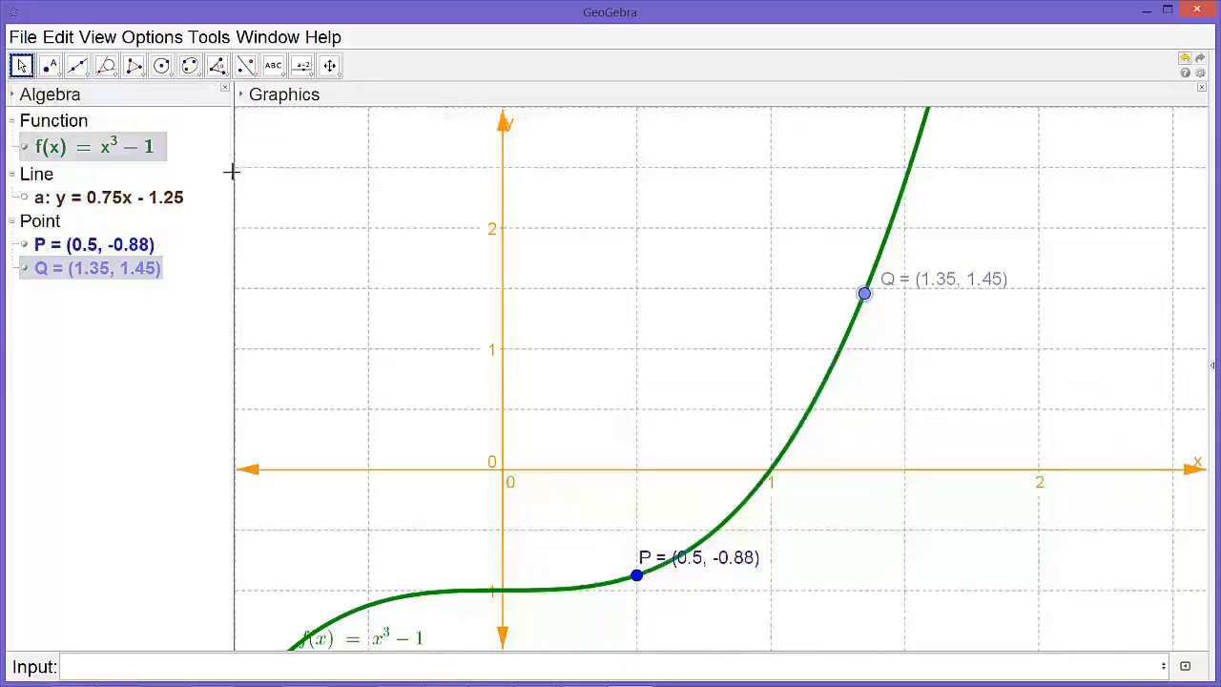
drag(864, 299, 906, 207)
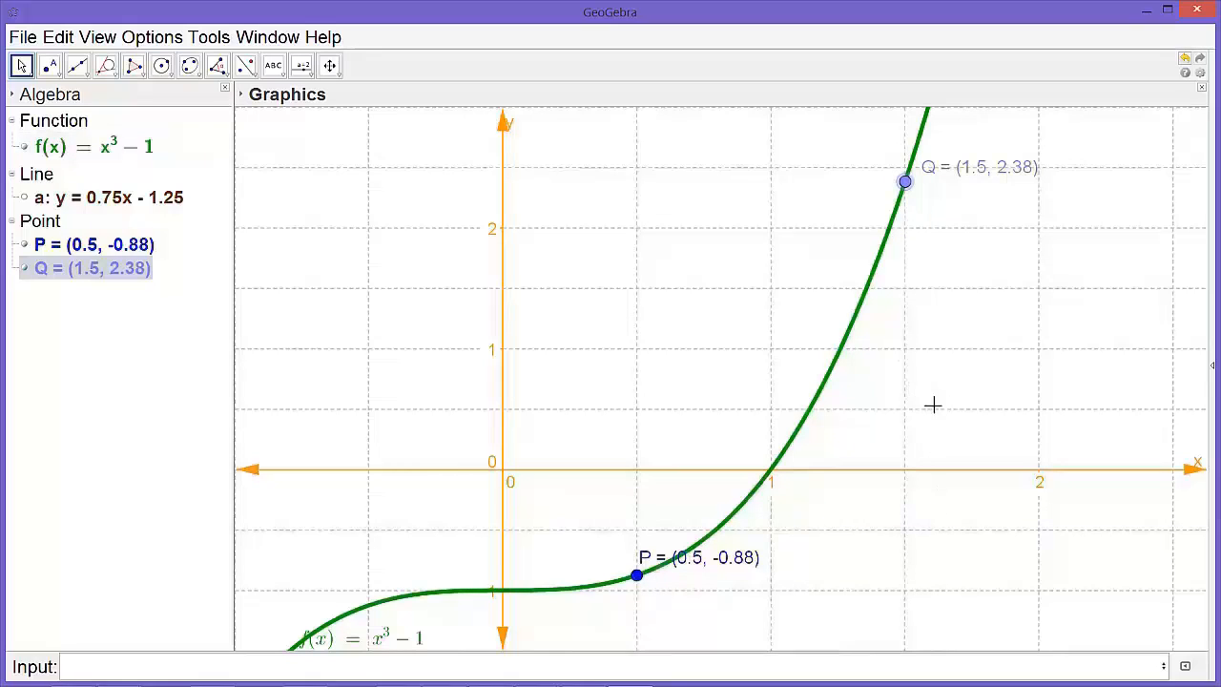
- Construct a line through P parallel to the x-axis with the Parallel Line tool
click(86, 82)
mouse_move(106, 76)
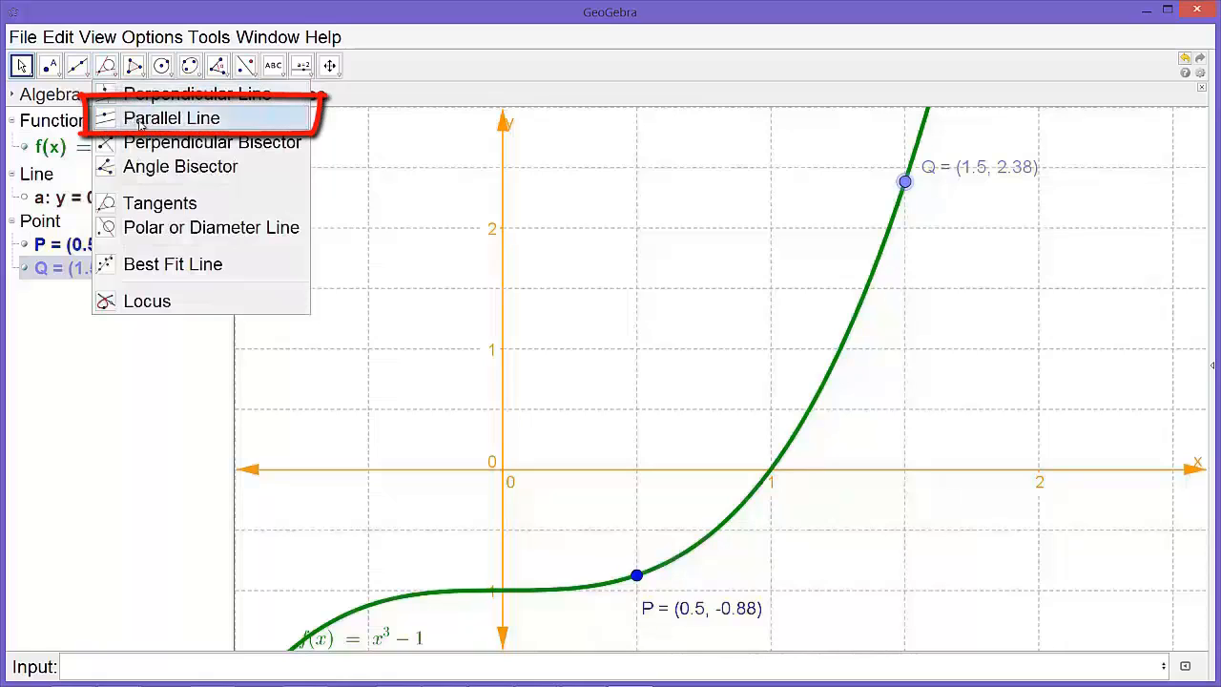
click(139, 122)
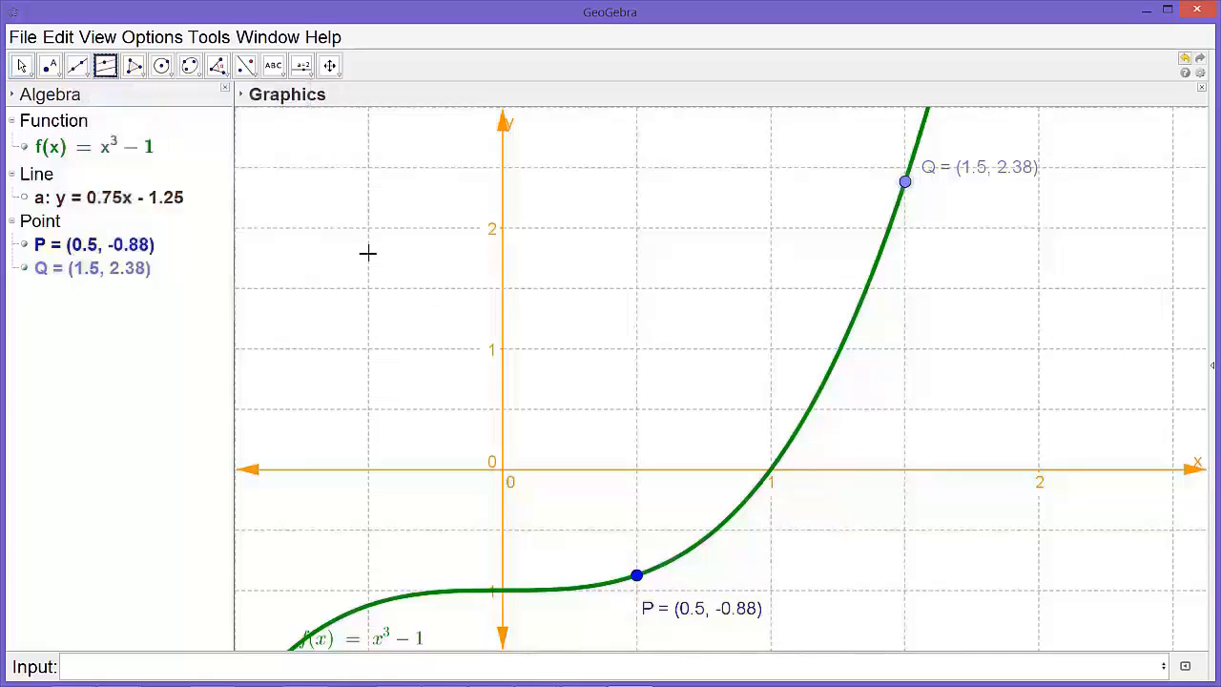
click(604, 471)
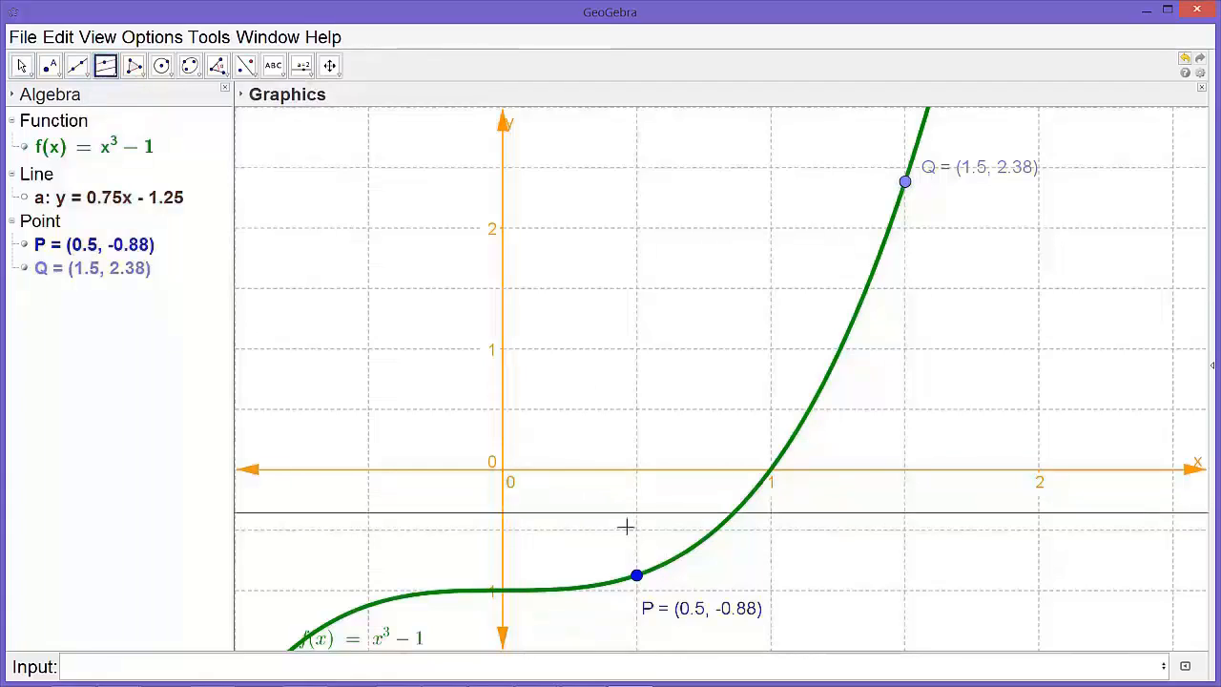
click(636, 576)
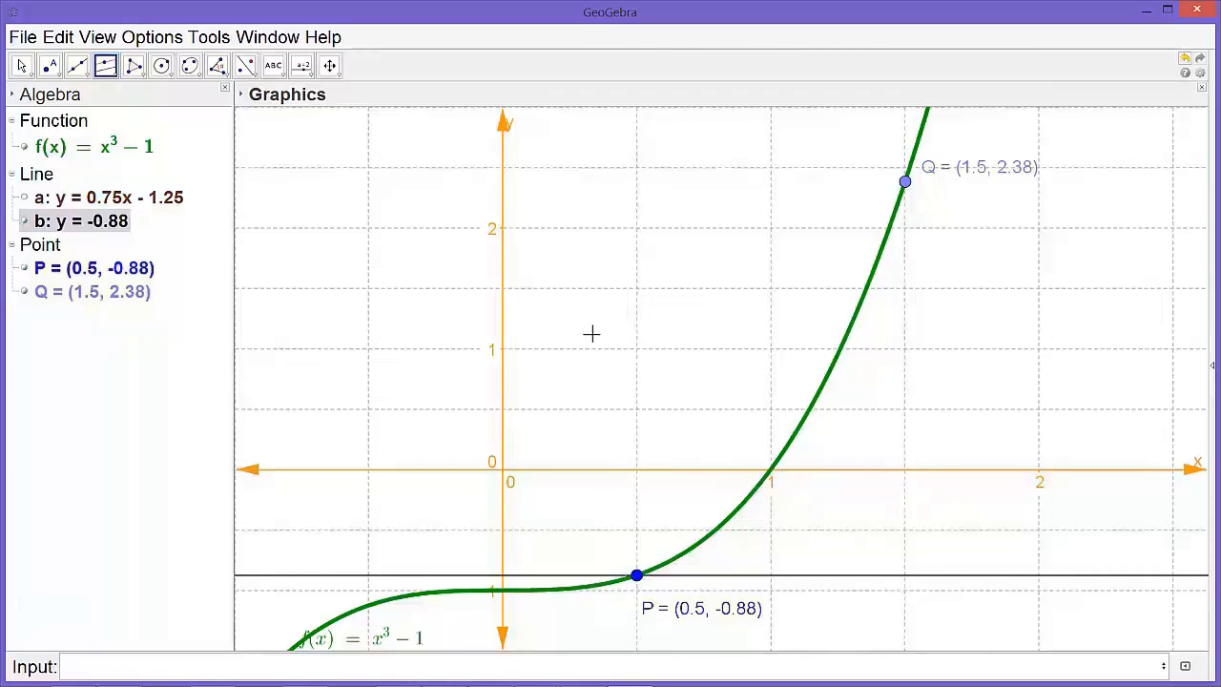
- Construct a line through Q parallel to the y-axis with the Parallel Line tool
click(109, 74)
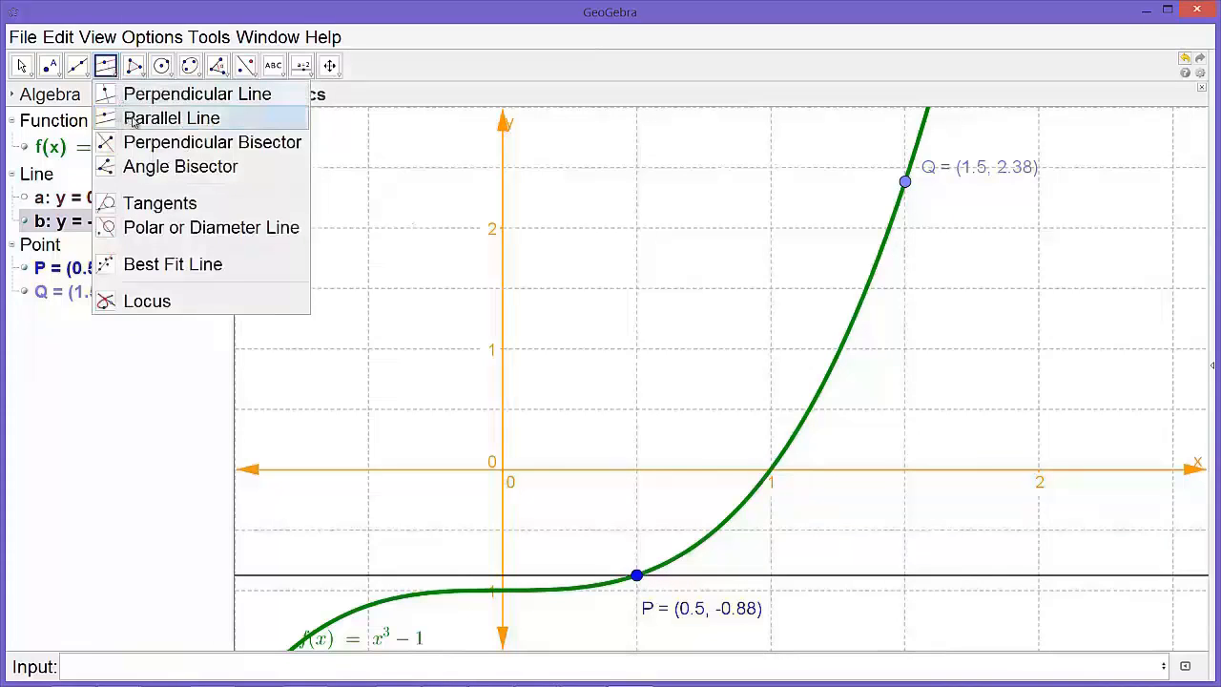
click(134, 120)
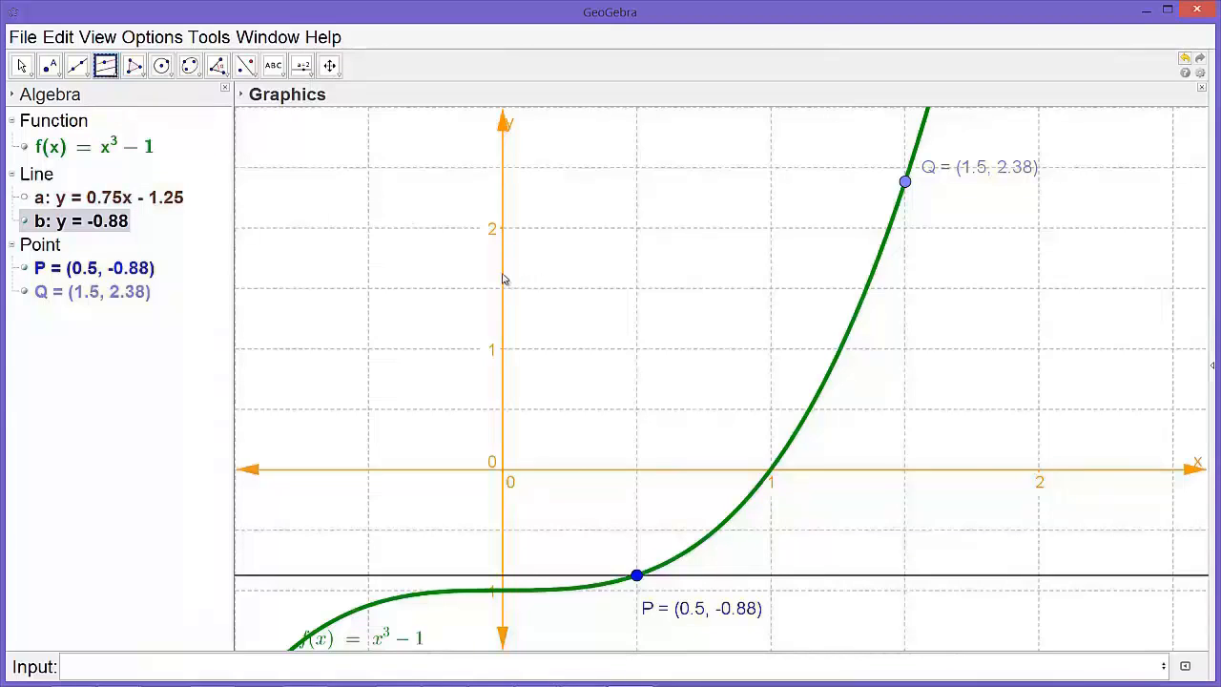
click(904, 181)
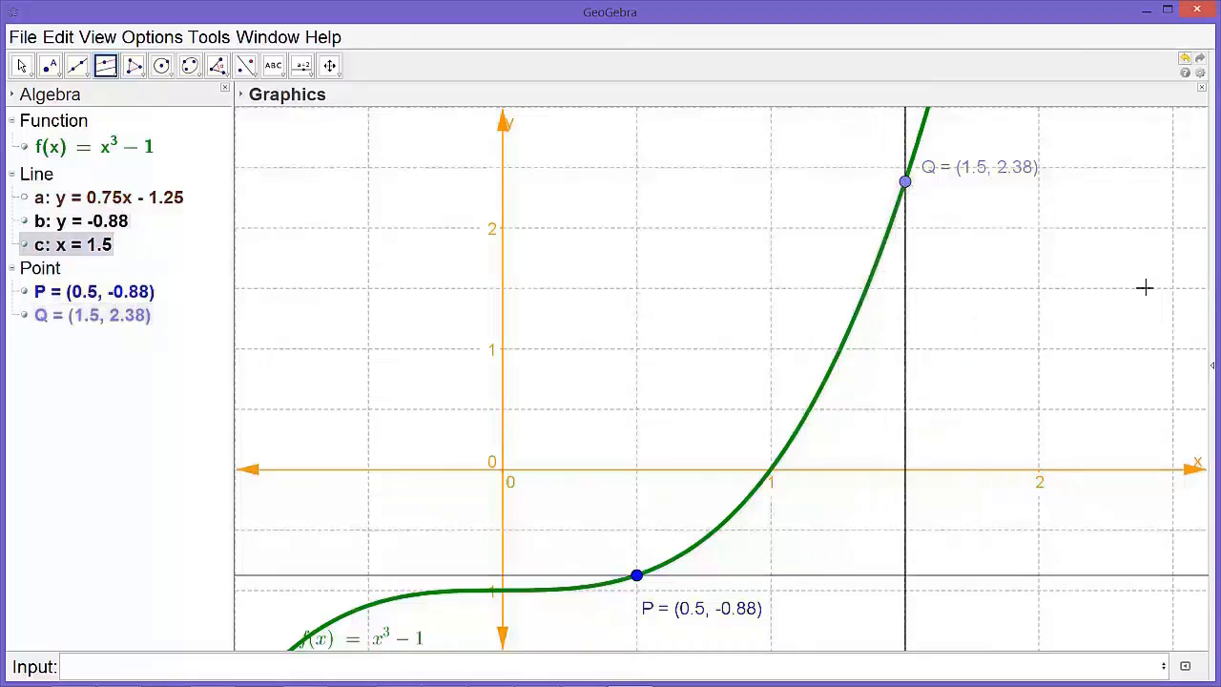
- Mark the intersection of the horizontal line through P and the vertical line through Q, and hide both lines
click(49, 65)
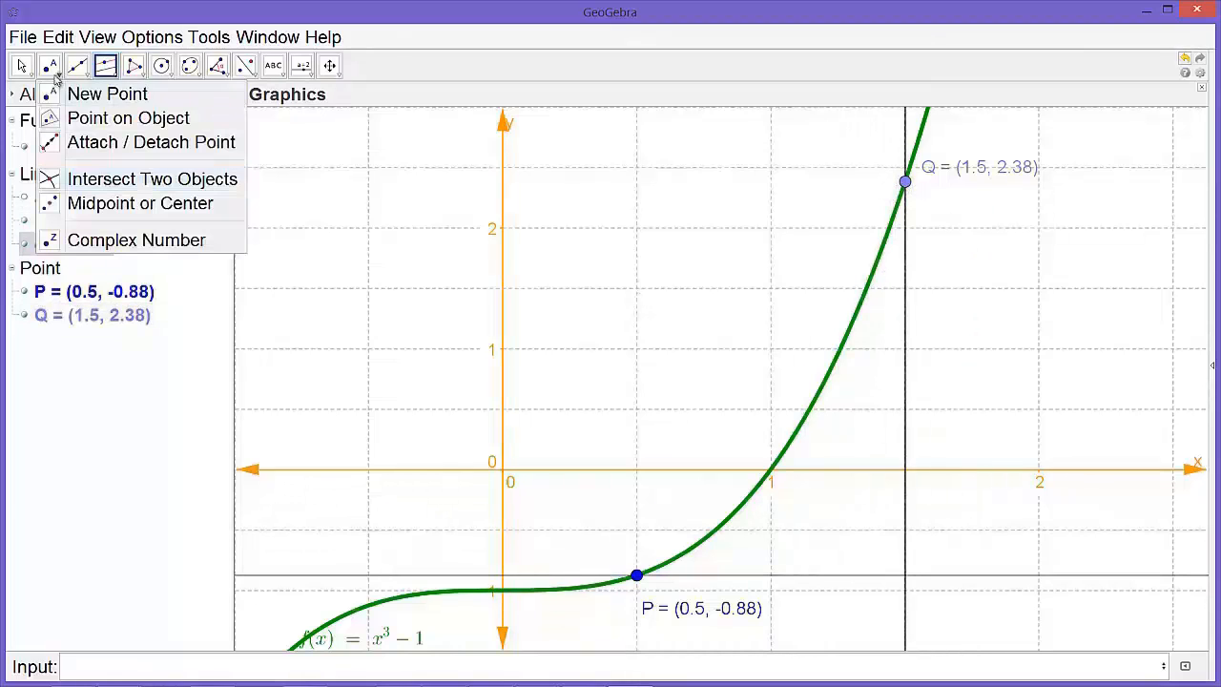
click(107, 181)
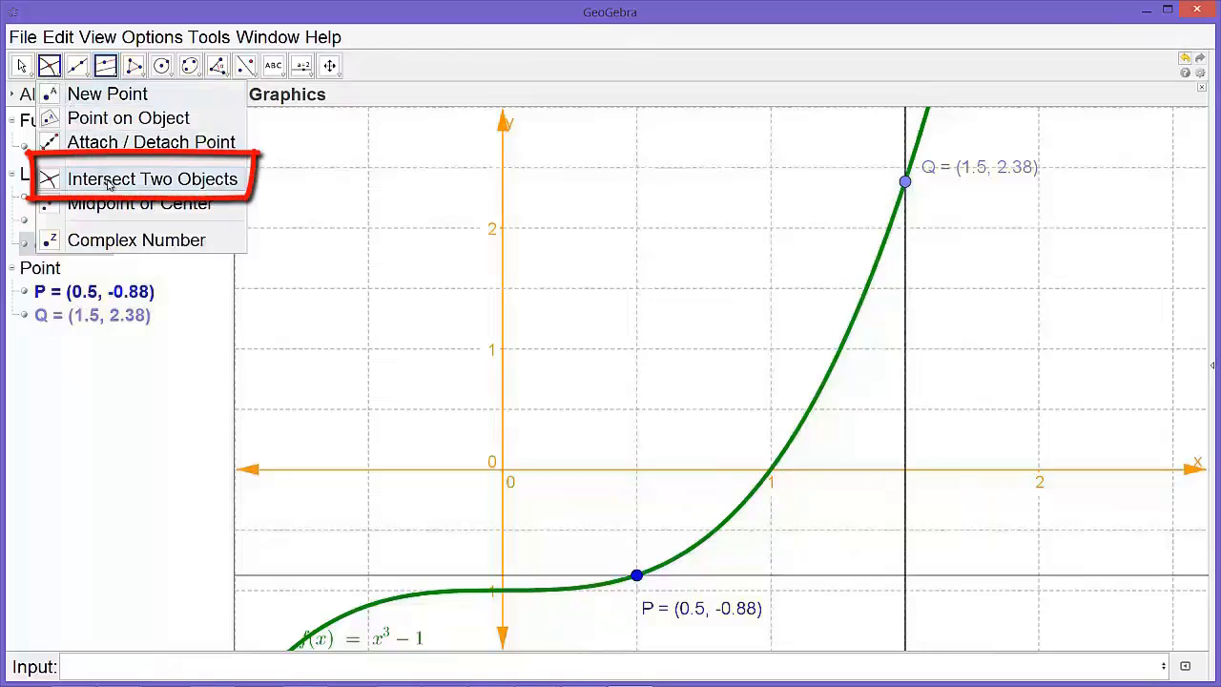
click(107, 182)
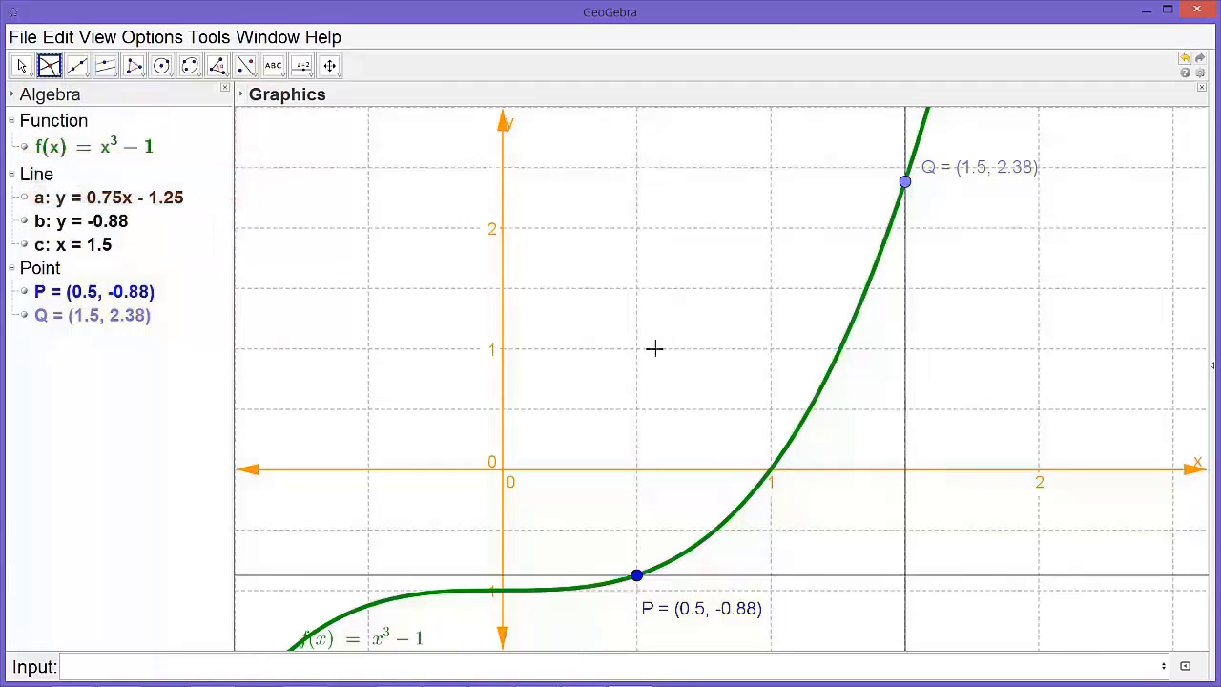
click(904, 498)
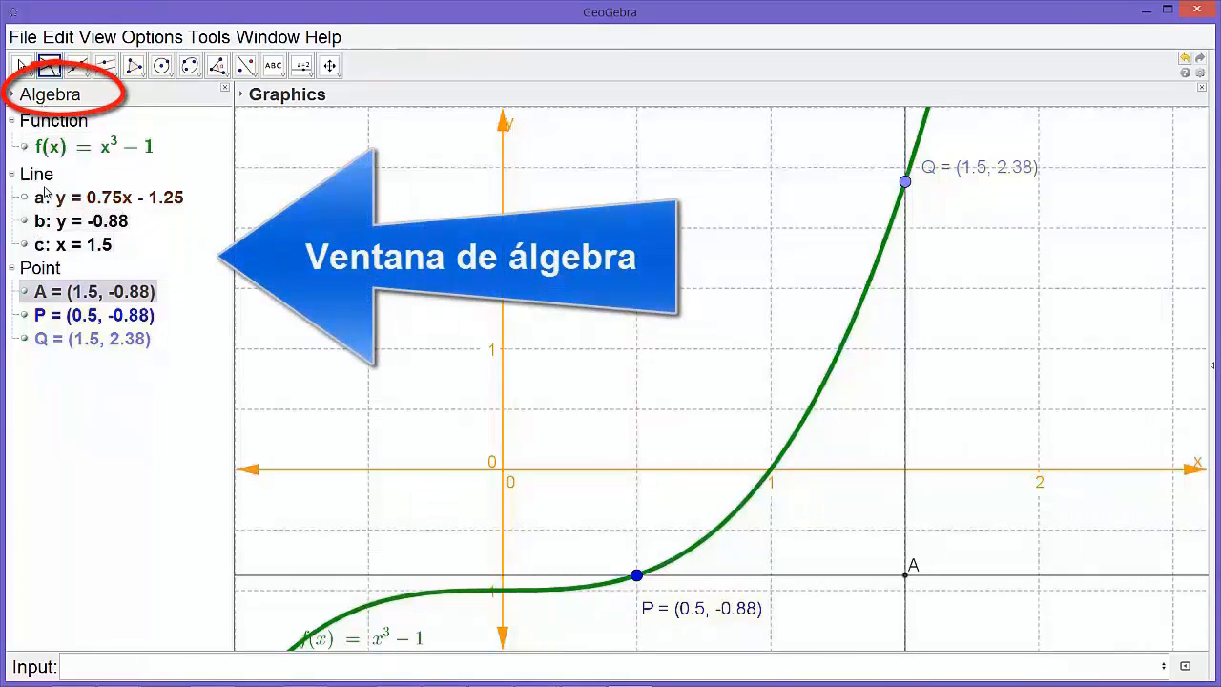
click(24, 245)
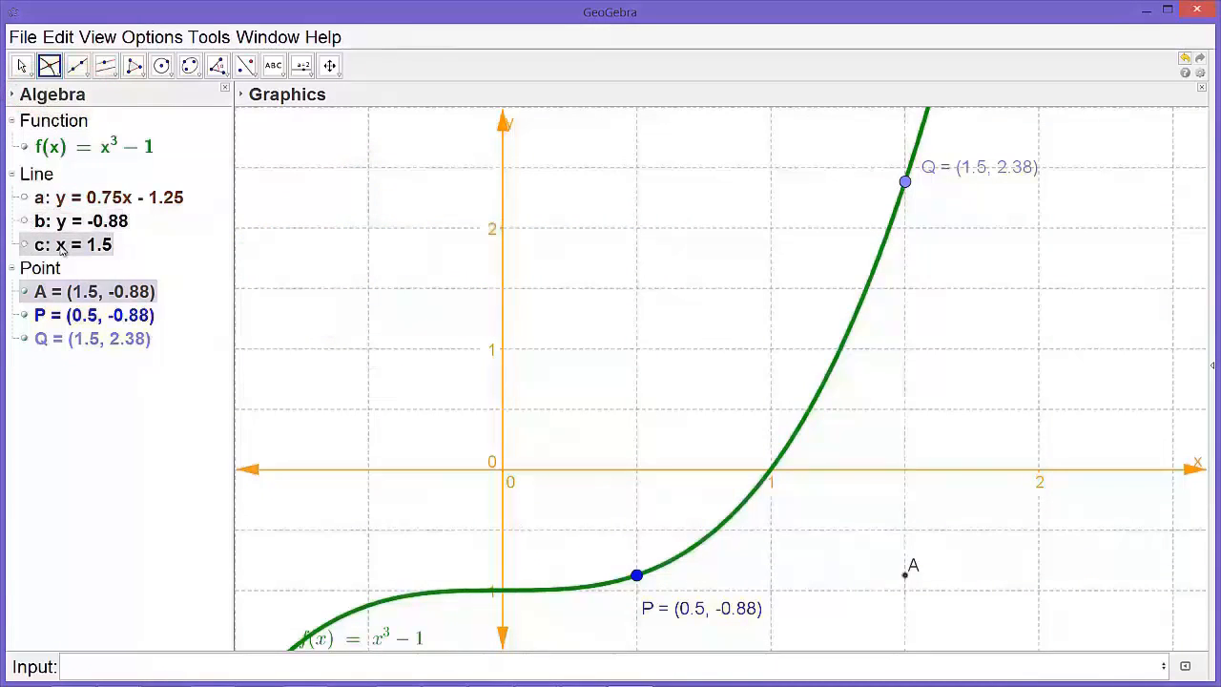
- Draw a segment from P to A and another from Q to A with Segment between Two Points
click(84, 73)
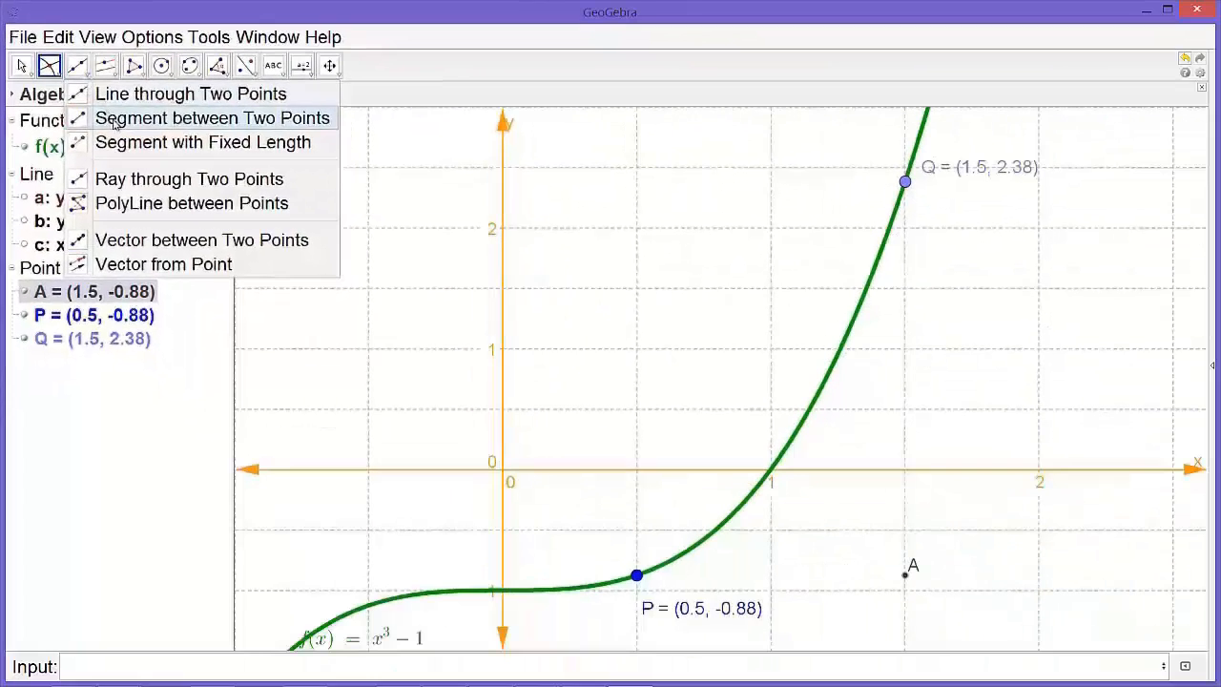
click(117, 118)
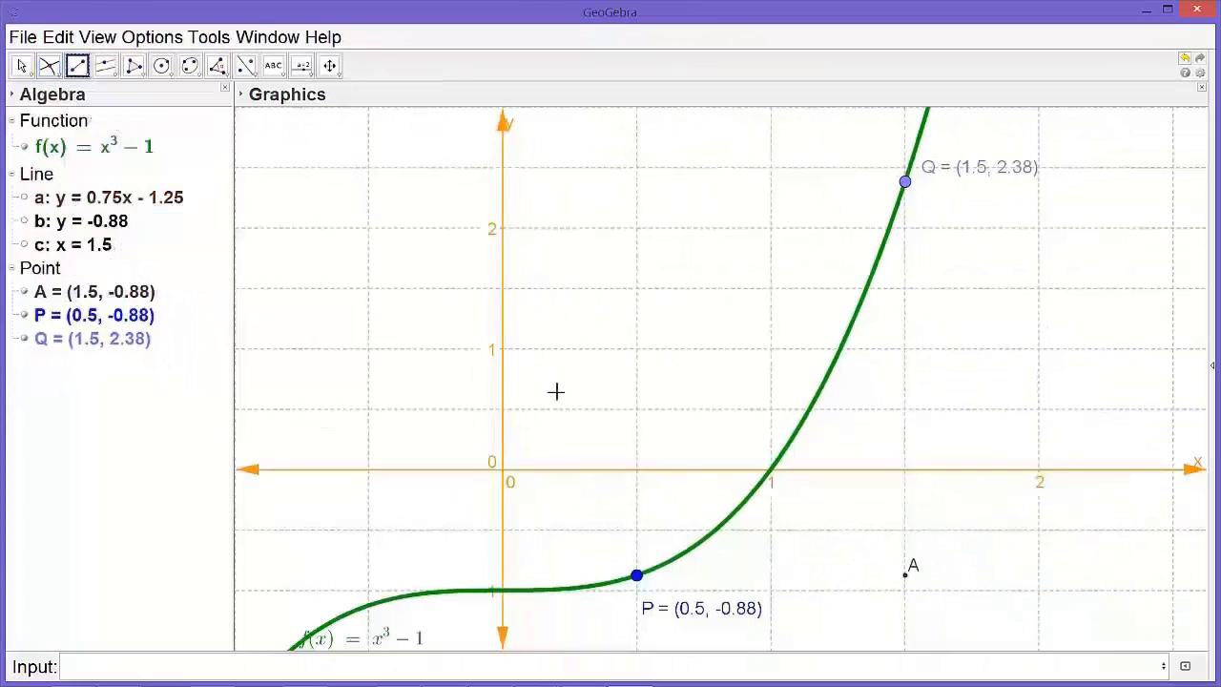
click(636, 575)
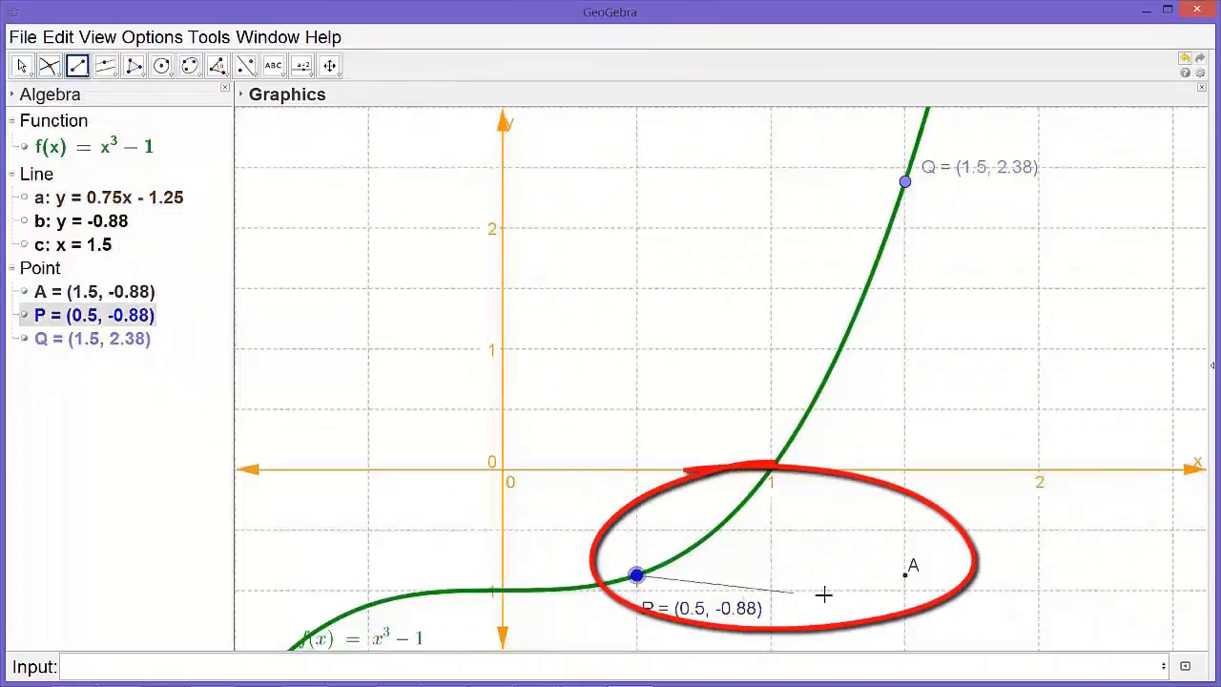
click(904, 574)
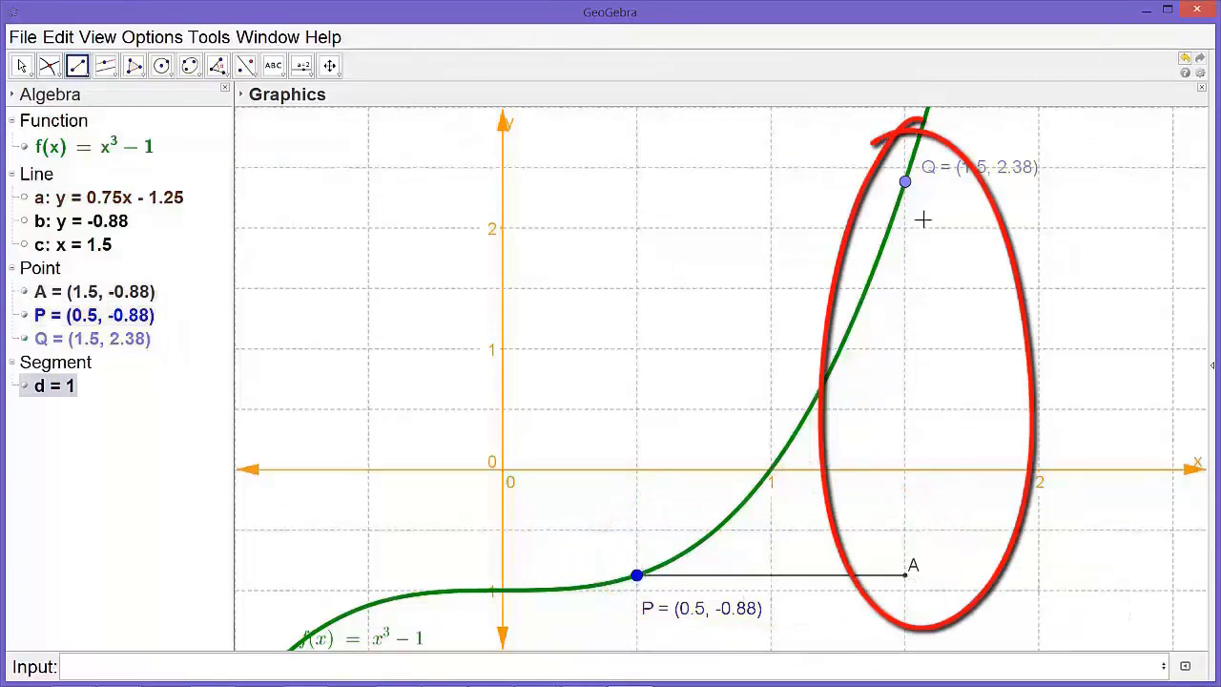
click(906, 184)
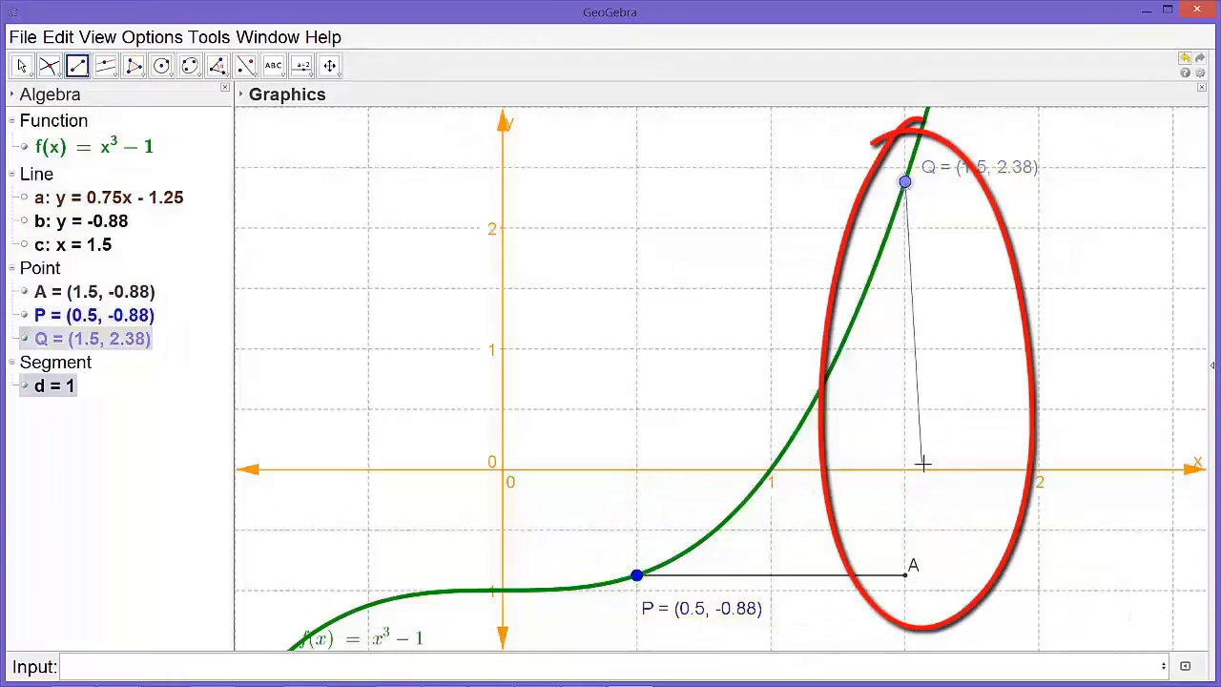
click(906, 574)
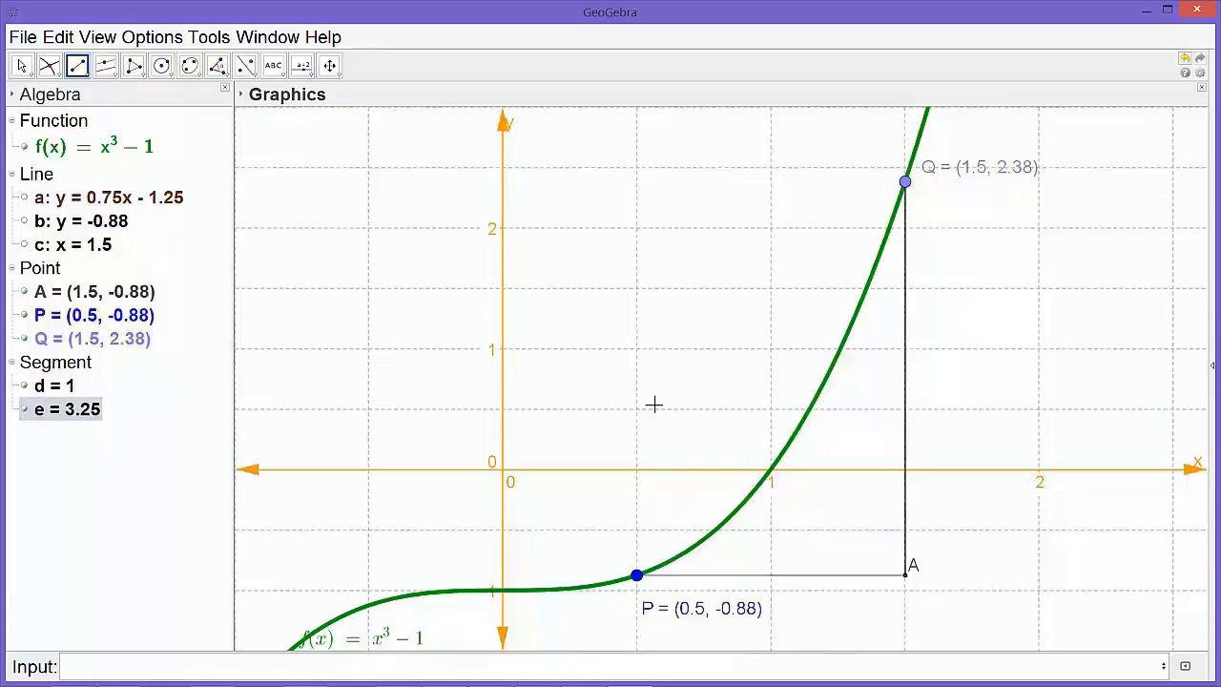
- Open the object properties of the horizontal segment from P to A and set its colour to red
click(25, 69)
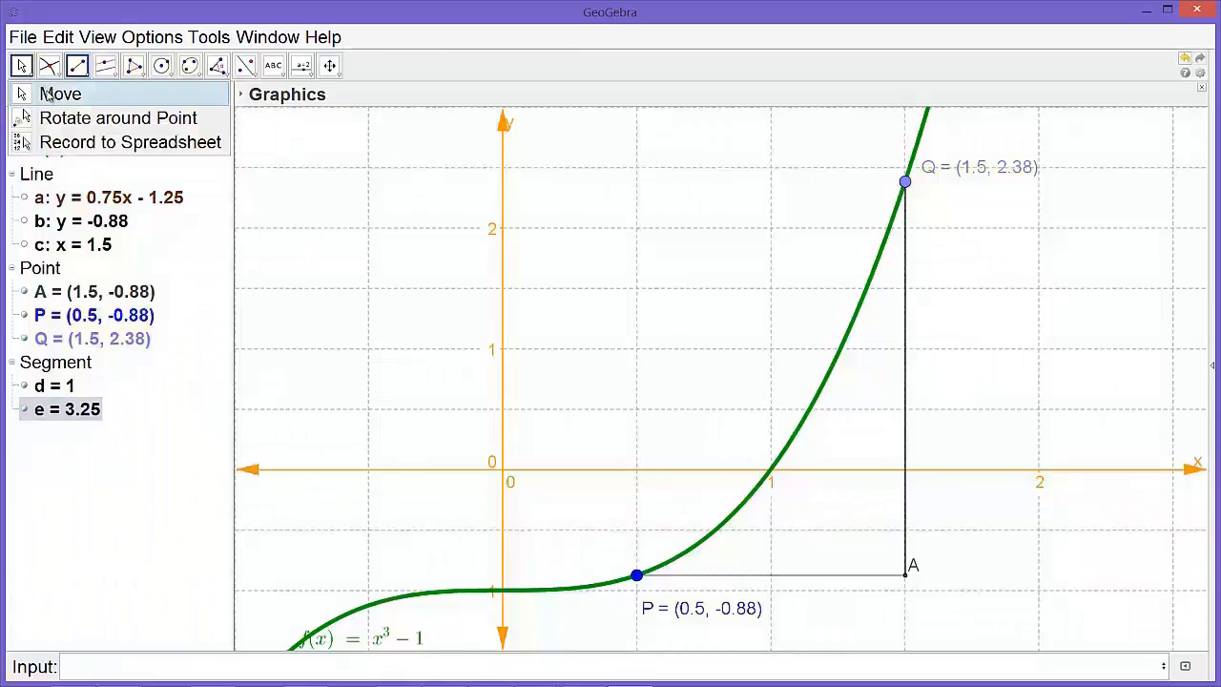
click(49, 95)
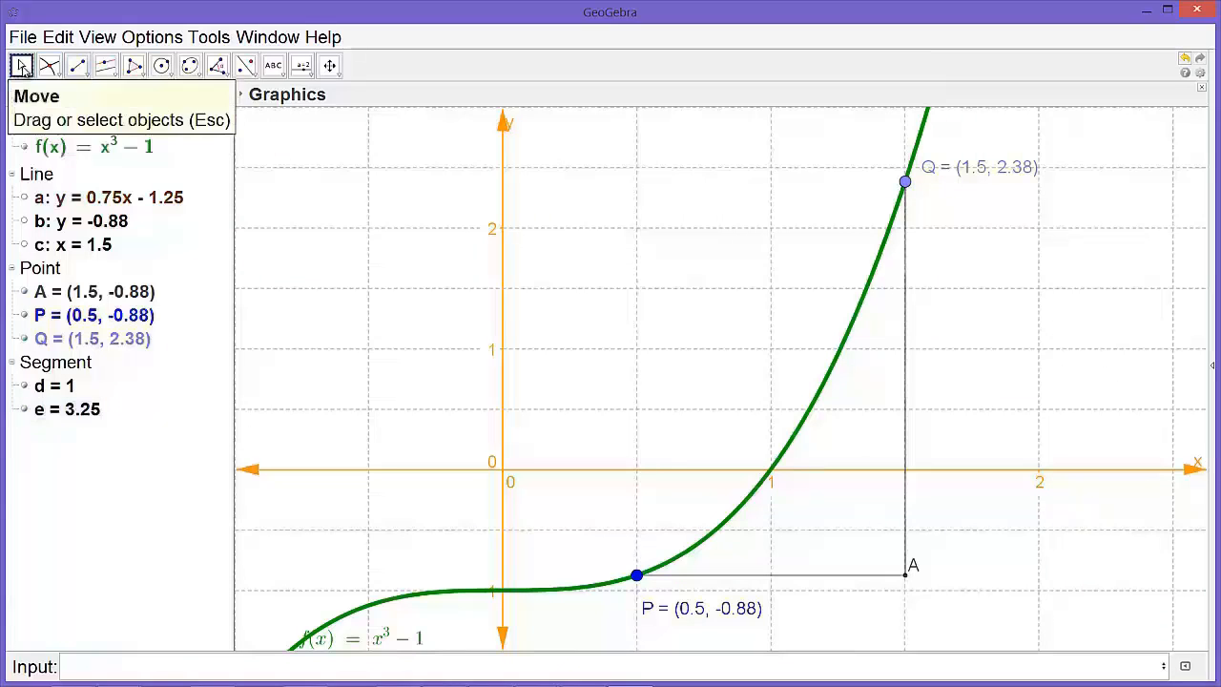
click(803, 576)
right_click(803, 581)
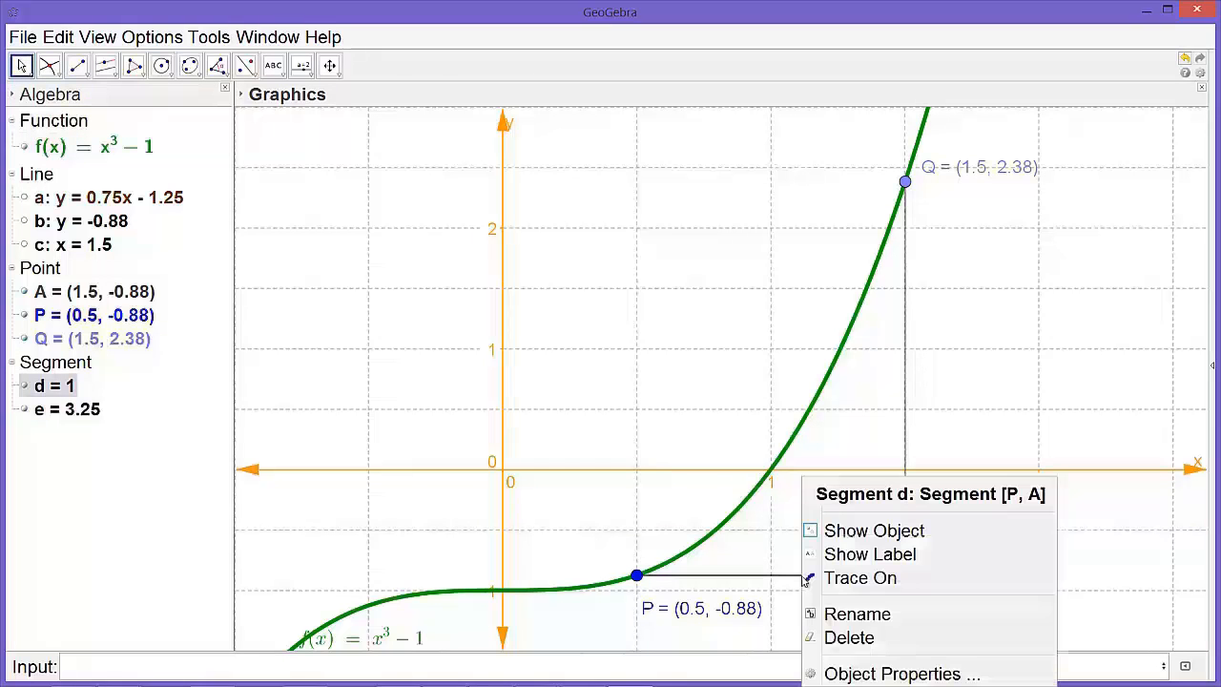
click(857, 674)
drag(823, 362, 531, 124)
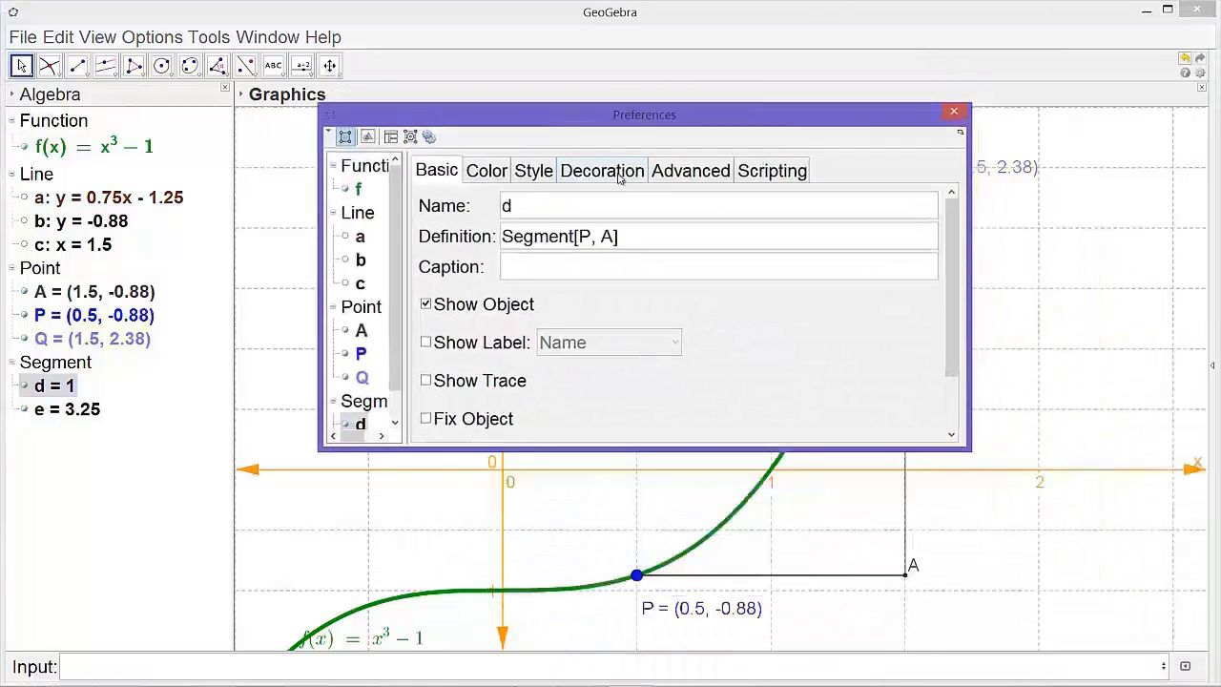
click(490, 176)
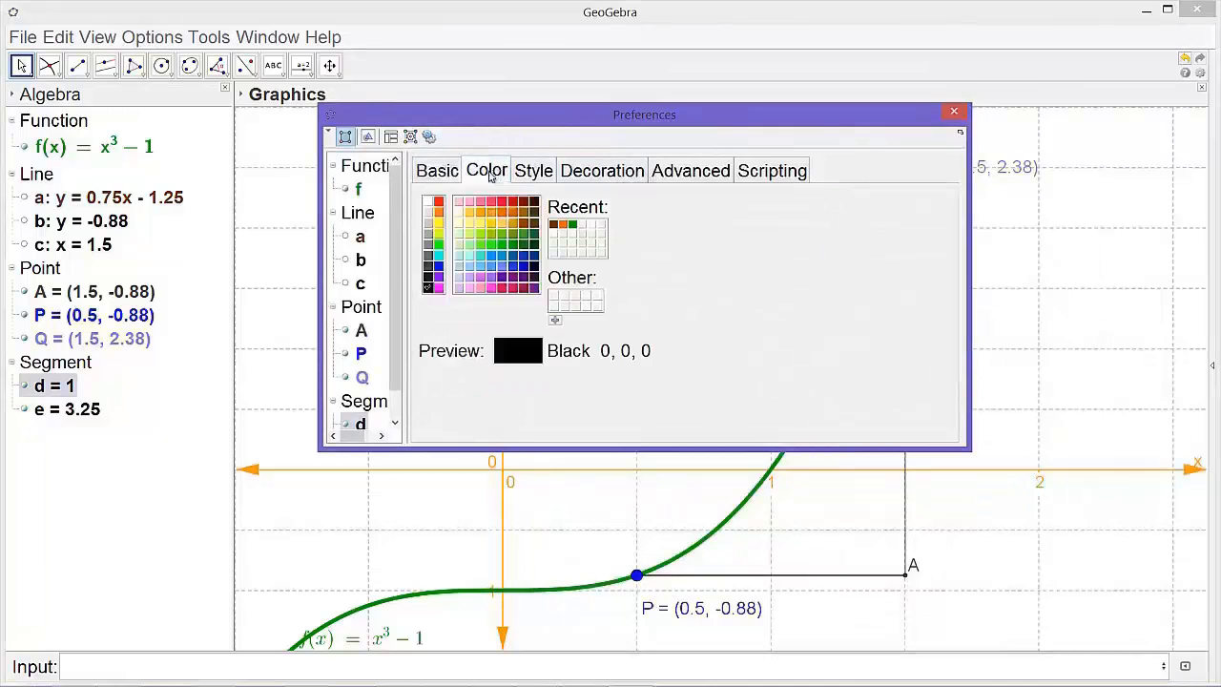
click(437, 201)
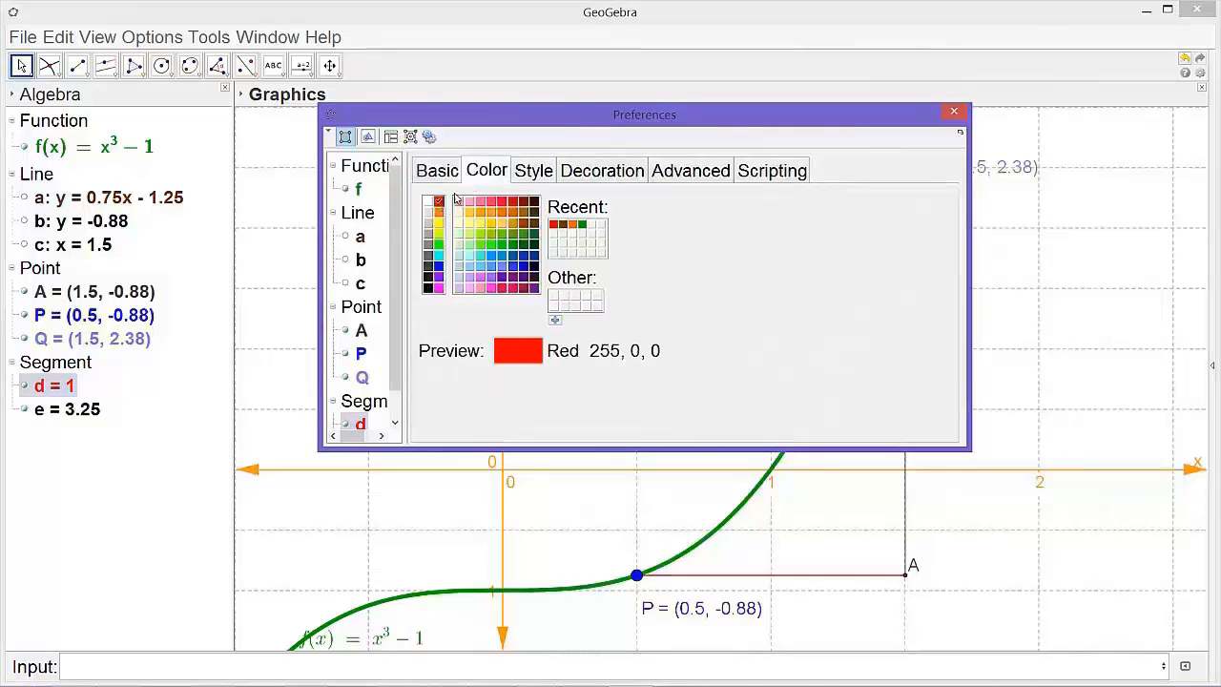
- Set the horizontal segment's line thickness to 12 and its line style to short dashes
click(527, 172)
drag(506, 232, 540, 242)
click(606, 289)
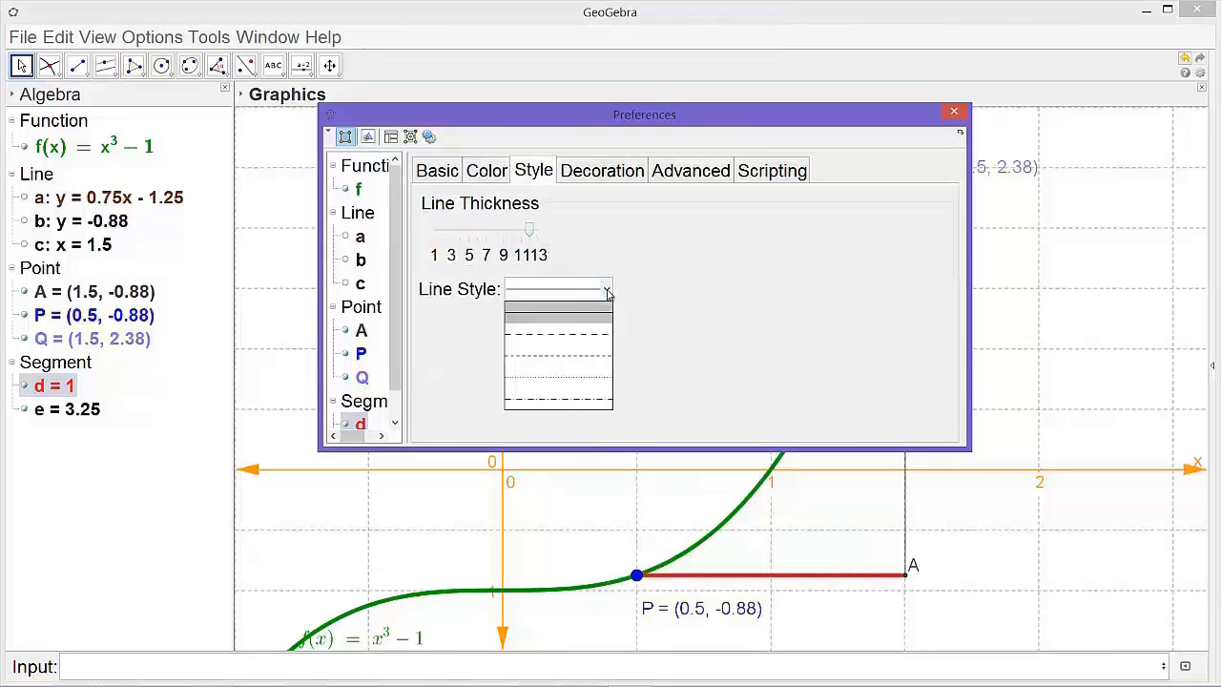
click(587, 357)
- Rename the horizontal segment from P to A as deltaX
click(448, 175)
double_click(523, 211)
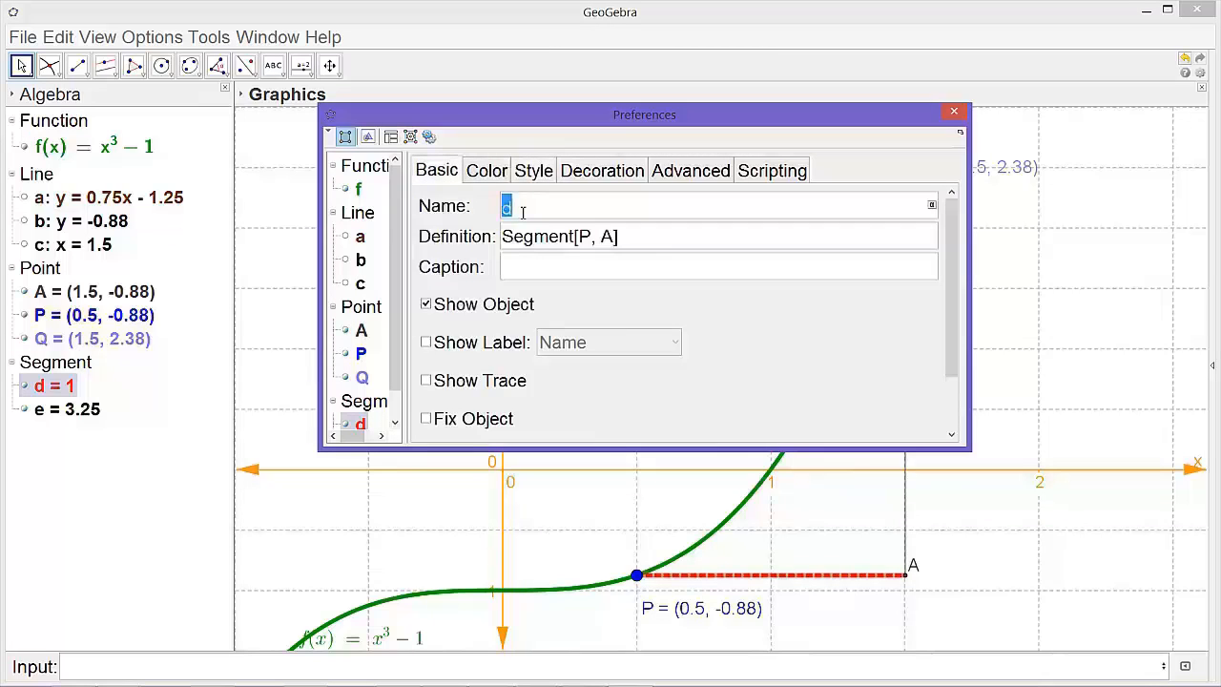
text(deltaX)
key(Return)
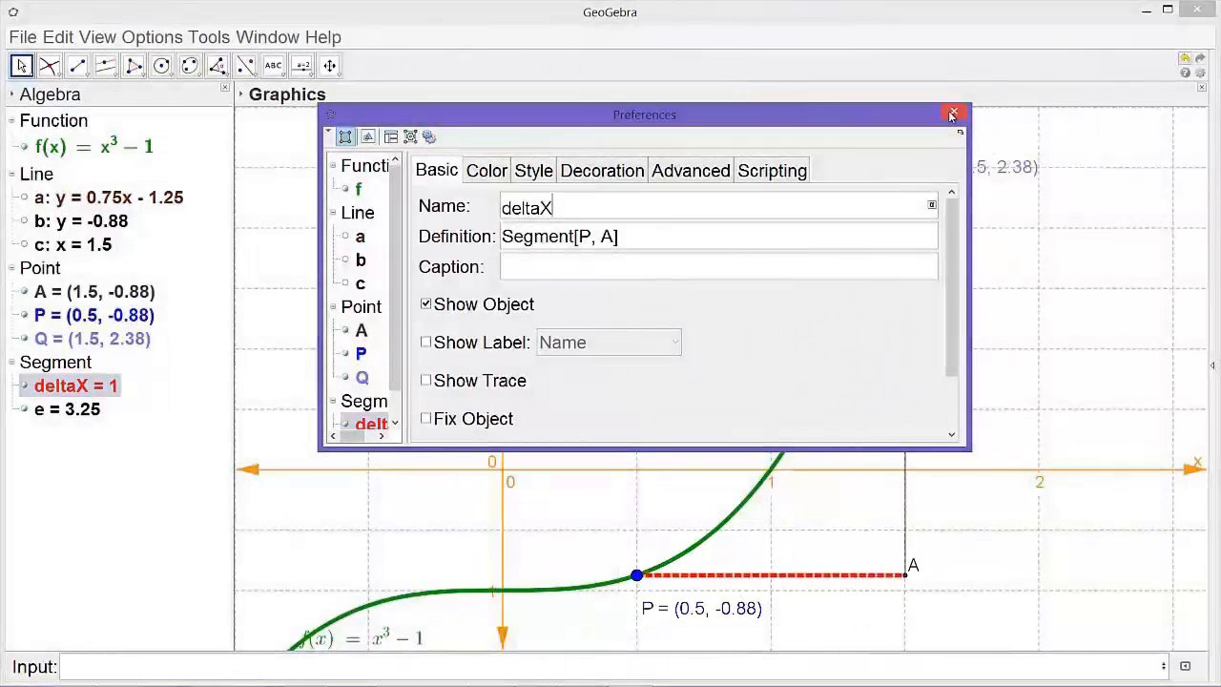
- Select the vertical segment from Q to A in the object properties and set its colour to blue
drag(912, 107, 784, 109)
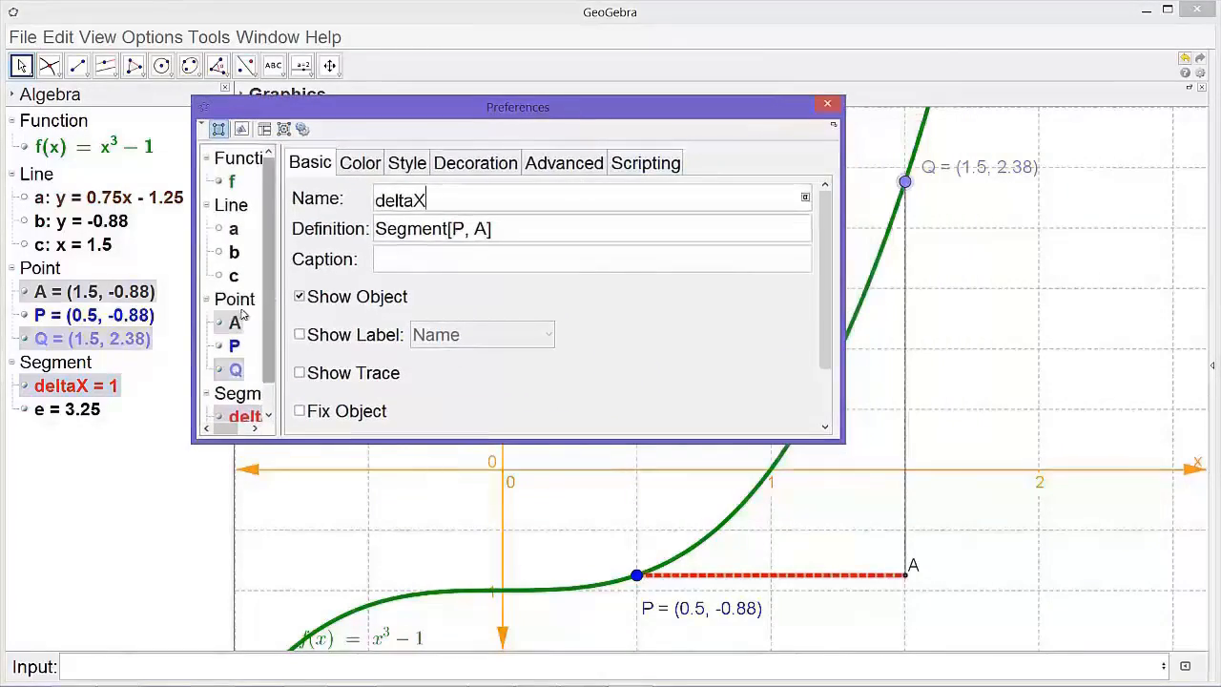
scroll(248, 372, down, 1)
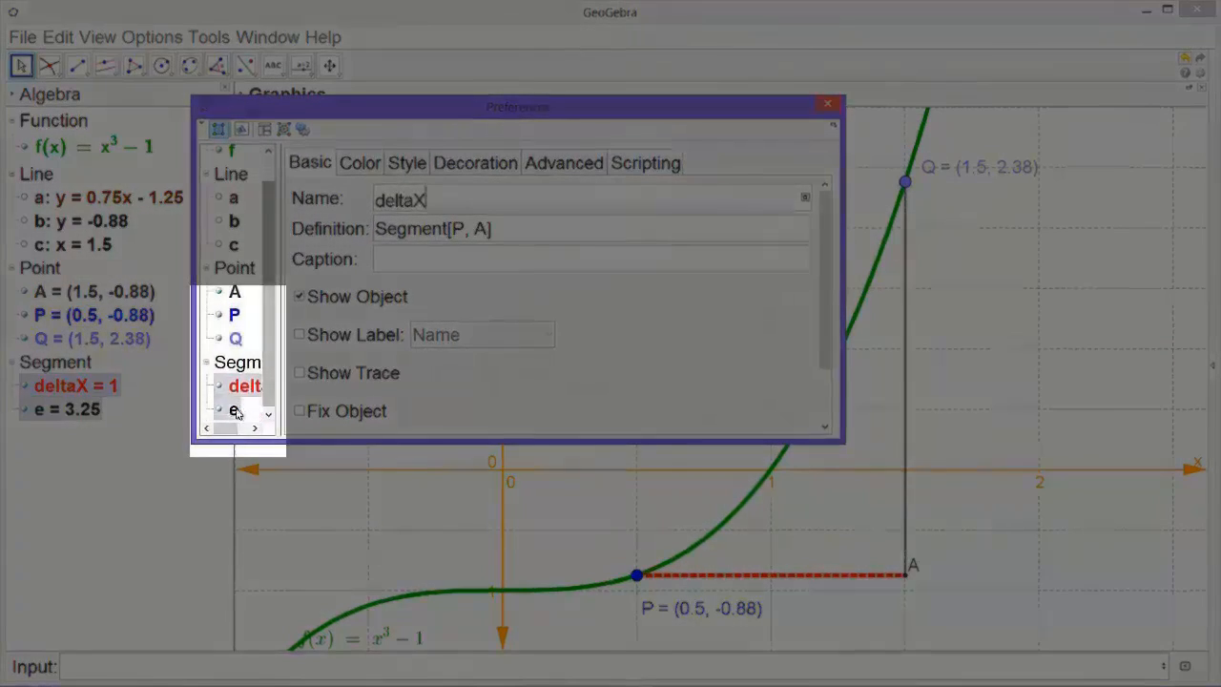
click(235, 410)
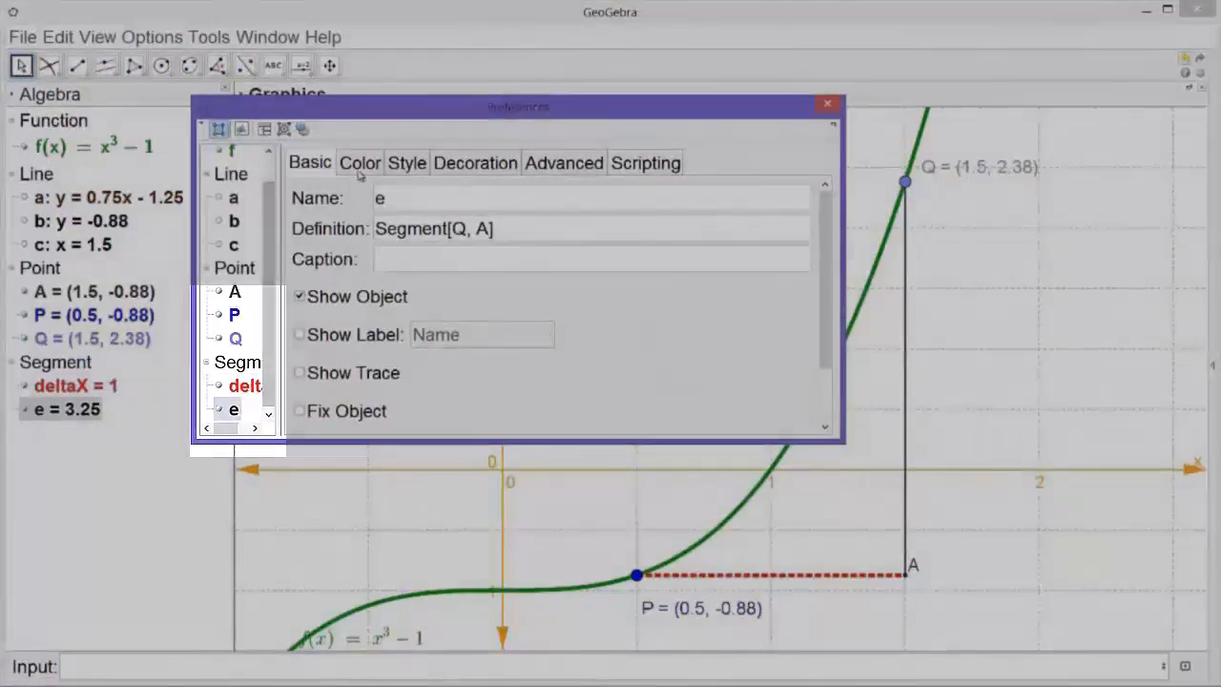
click(361, 164)
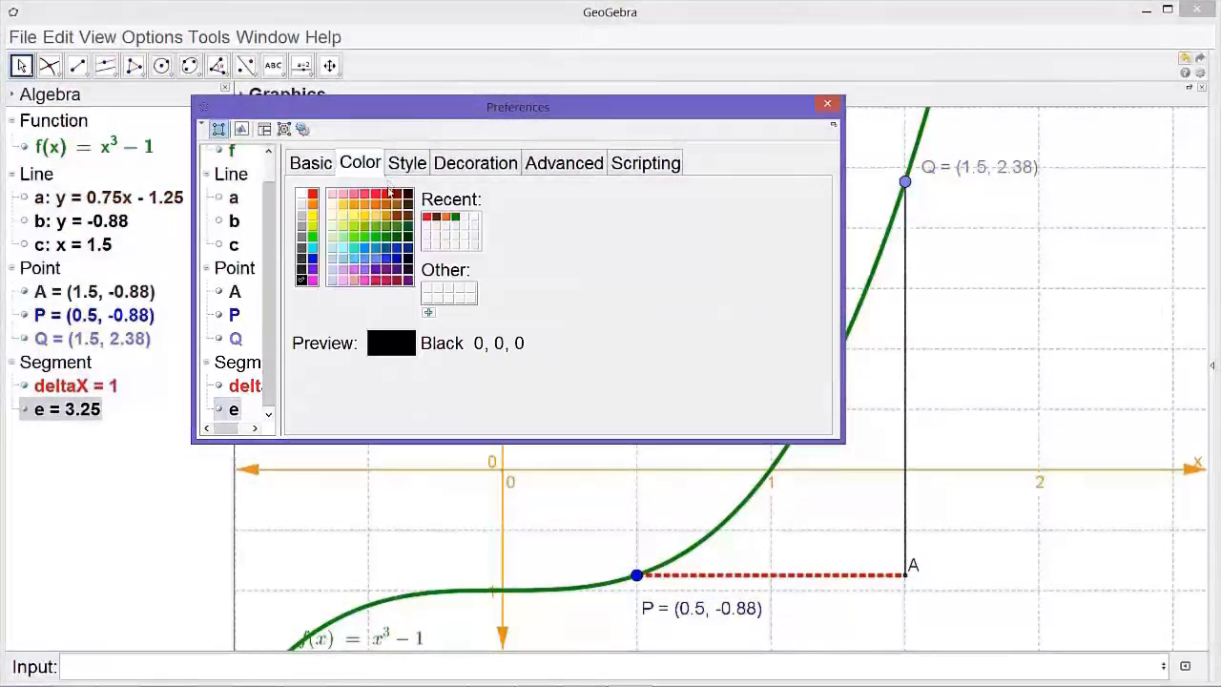
click(366, 250)
- Set the vertical segment's line thickness to 12 and its line style to short dashes
click(407, 163)
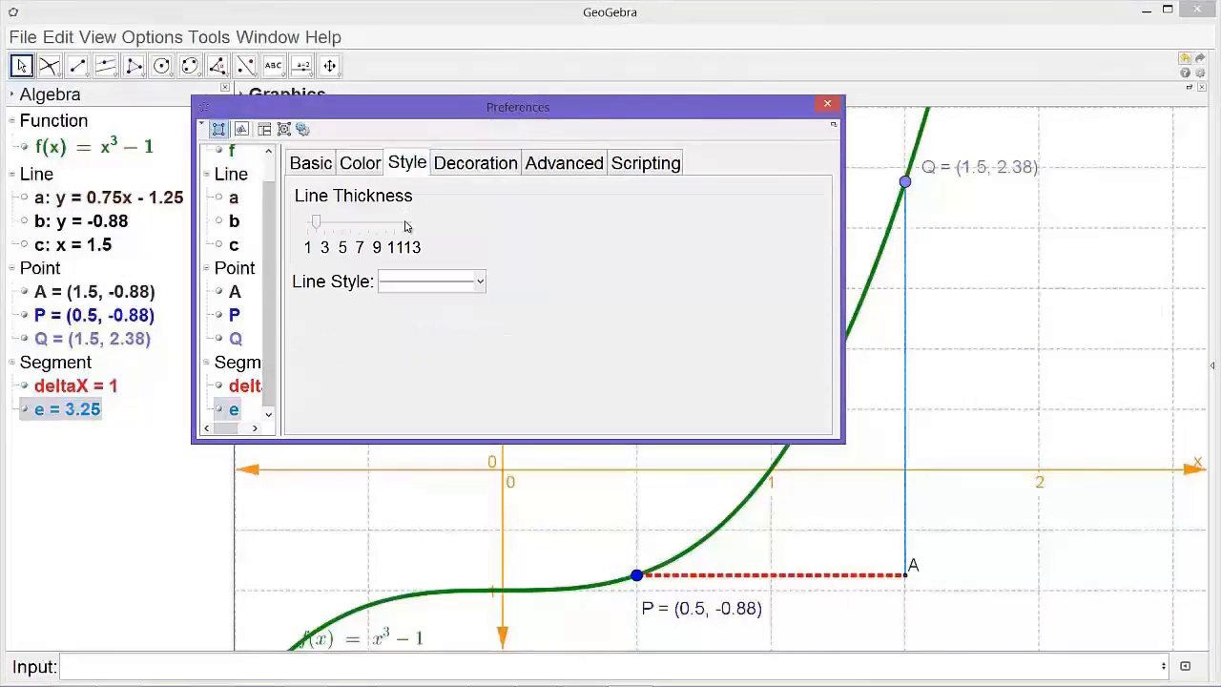
click(408, 229)
click(408, 230)
click(408, 230)
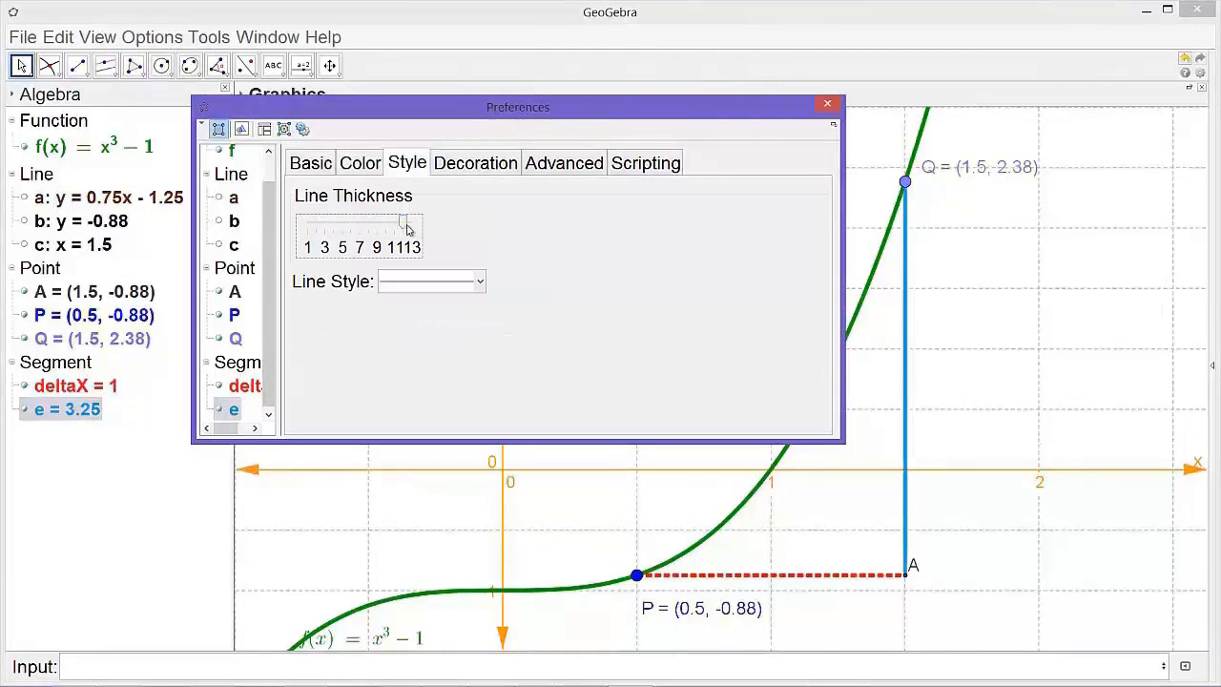
click(477, 283)
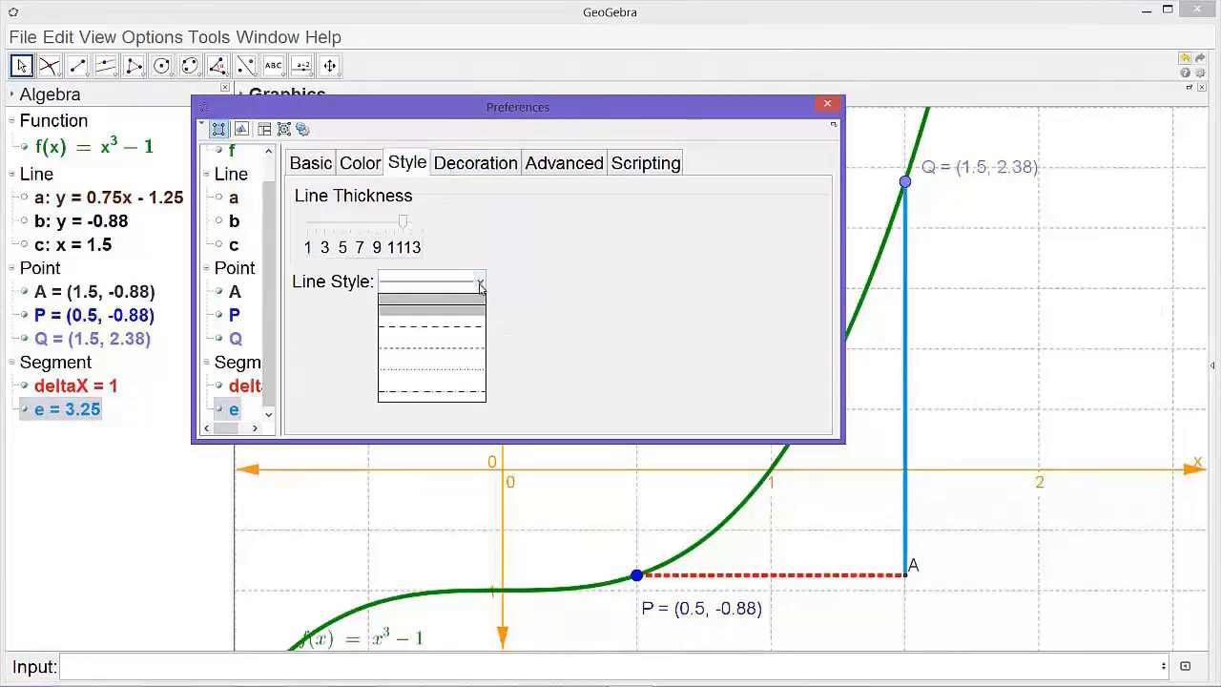
click(457, 351)
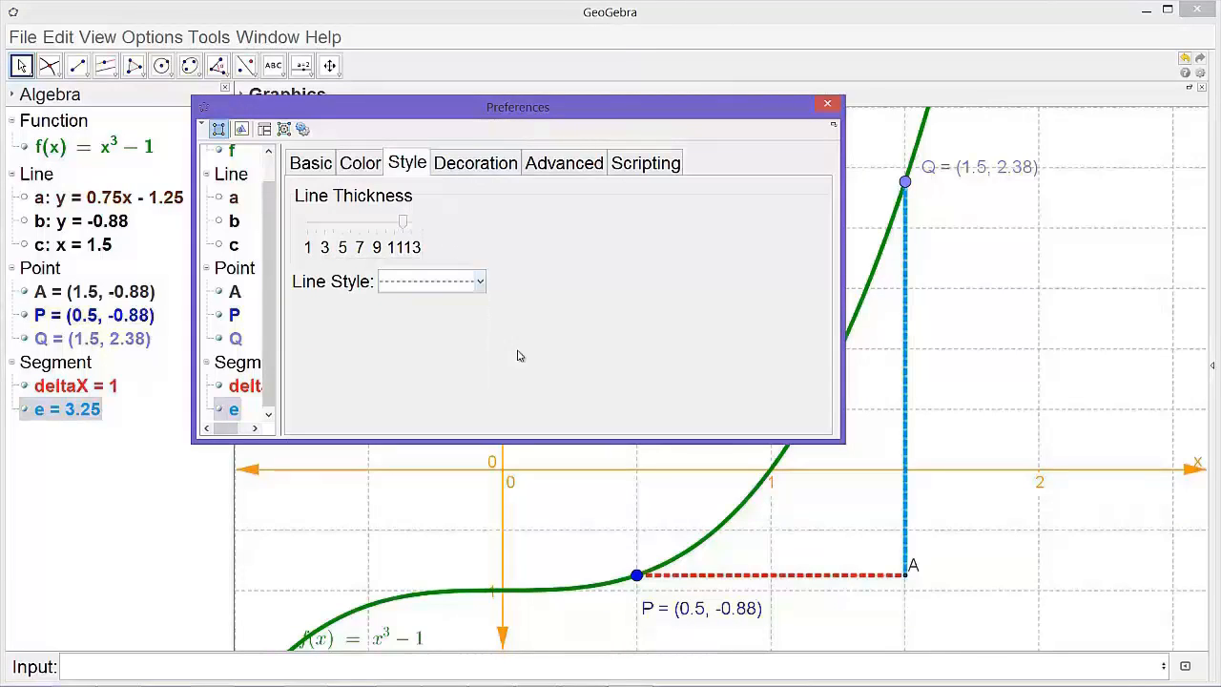
- Rename the vertical segment from Q to A as deltaY and close the object properties
click(323, 166)
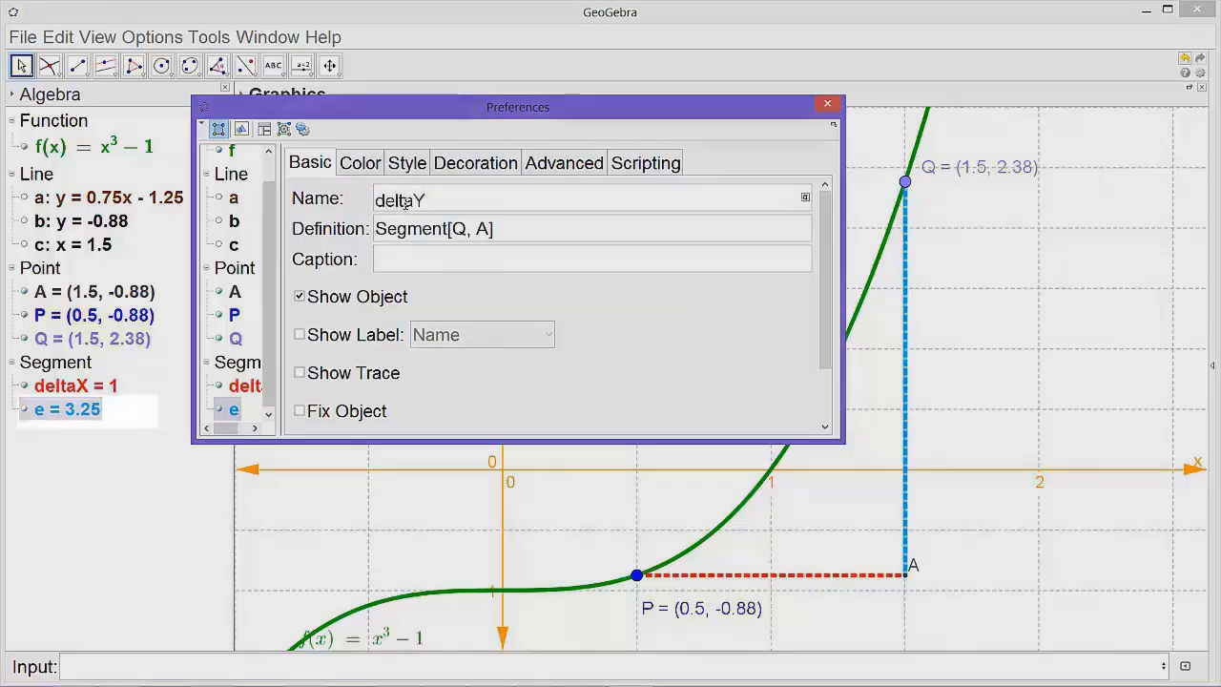
key(Return)
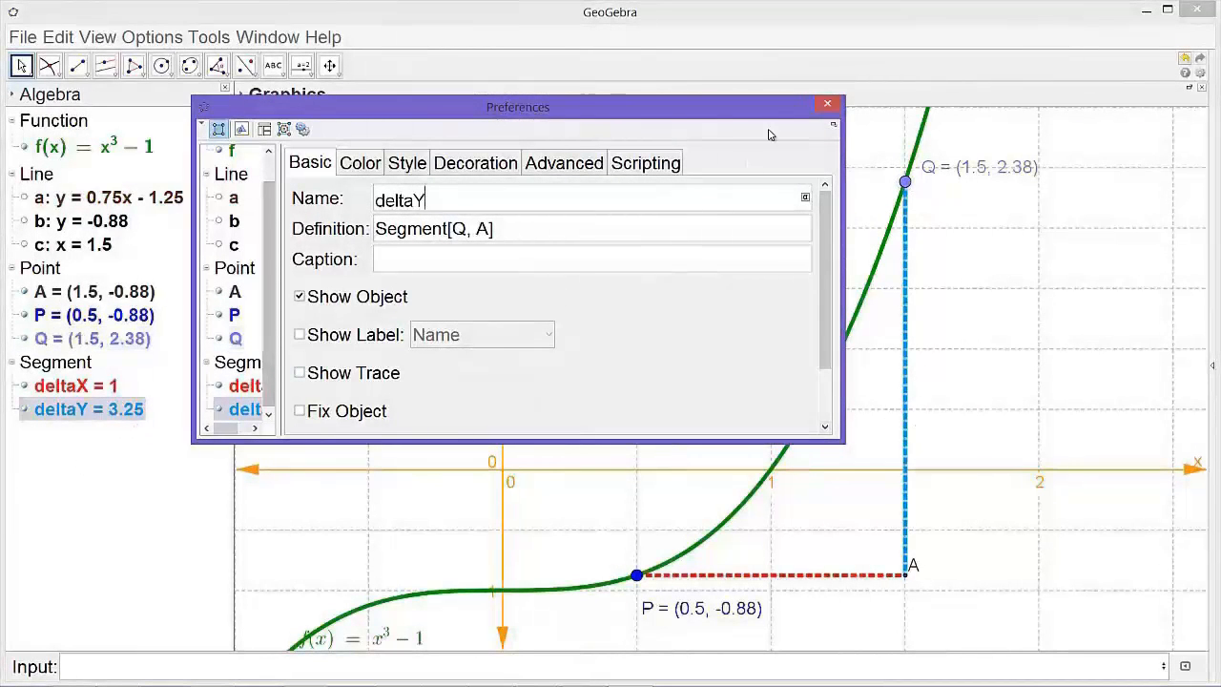
click(826, 106)
- Define the number razon=deltaY/deltaX as the ratio of the vertical to the horizontal segment
click(140, 669)
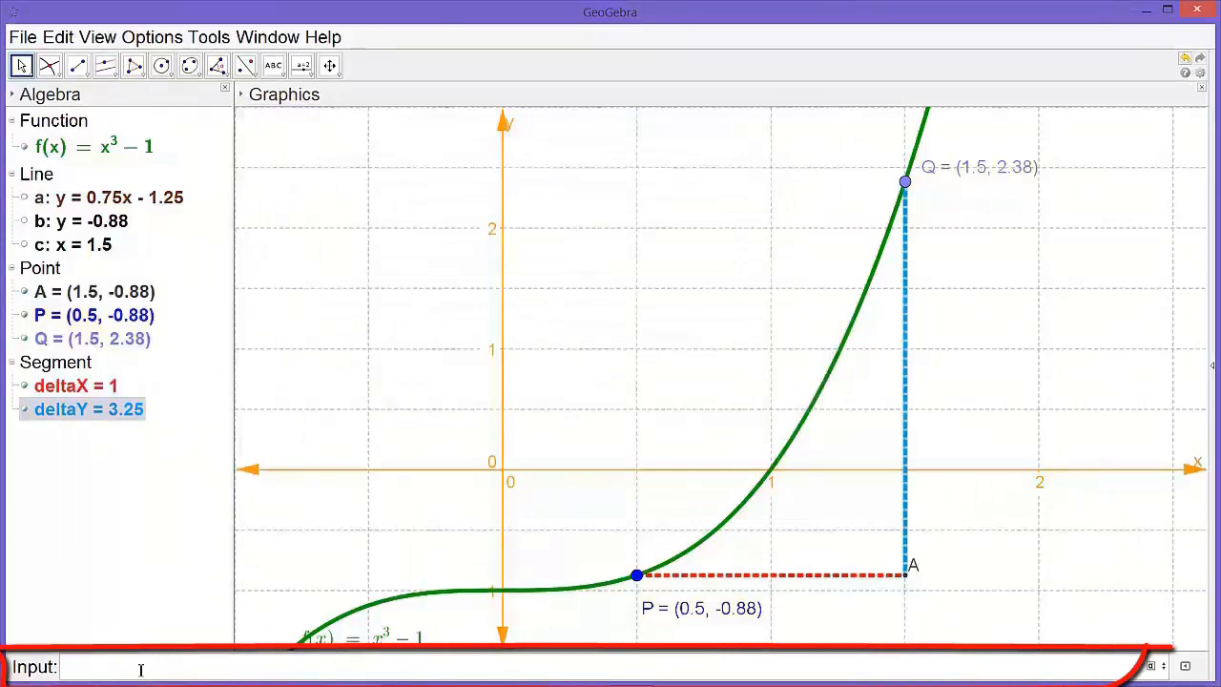
text(ra)
text(zon)
text(=)
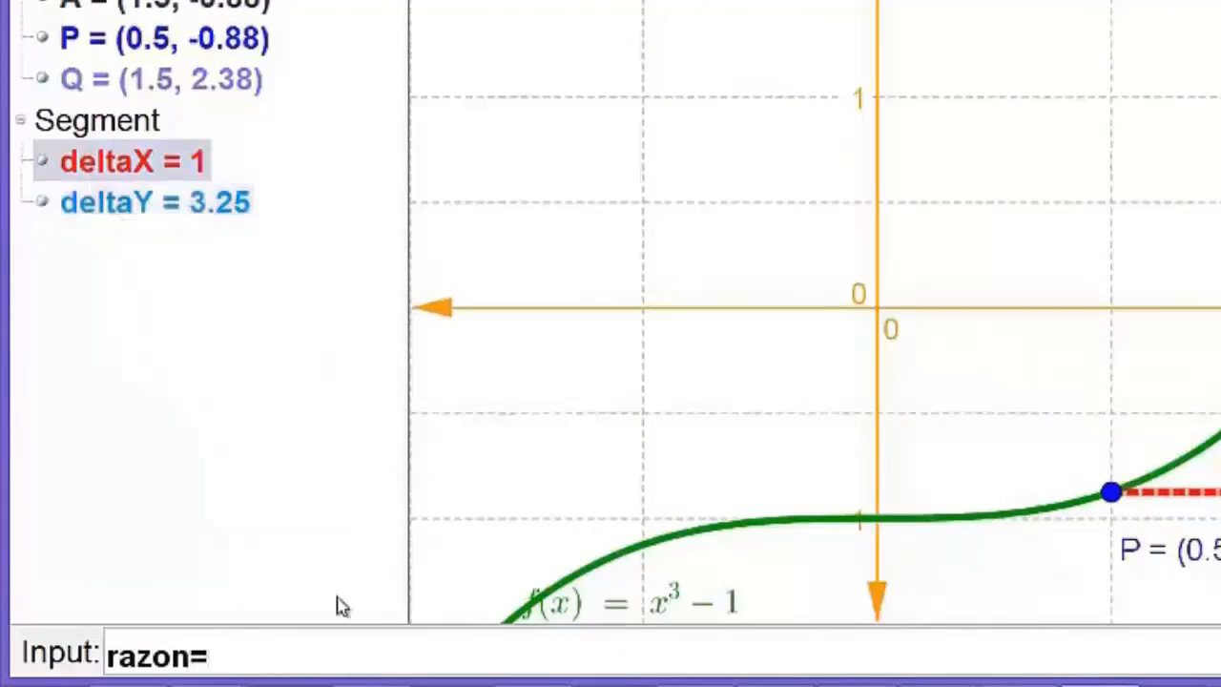
text(deltaY/)
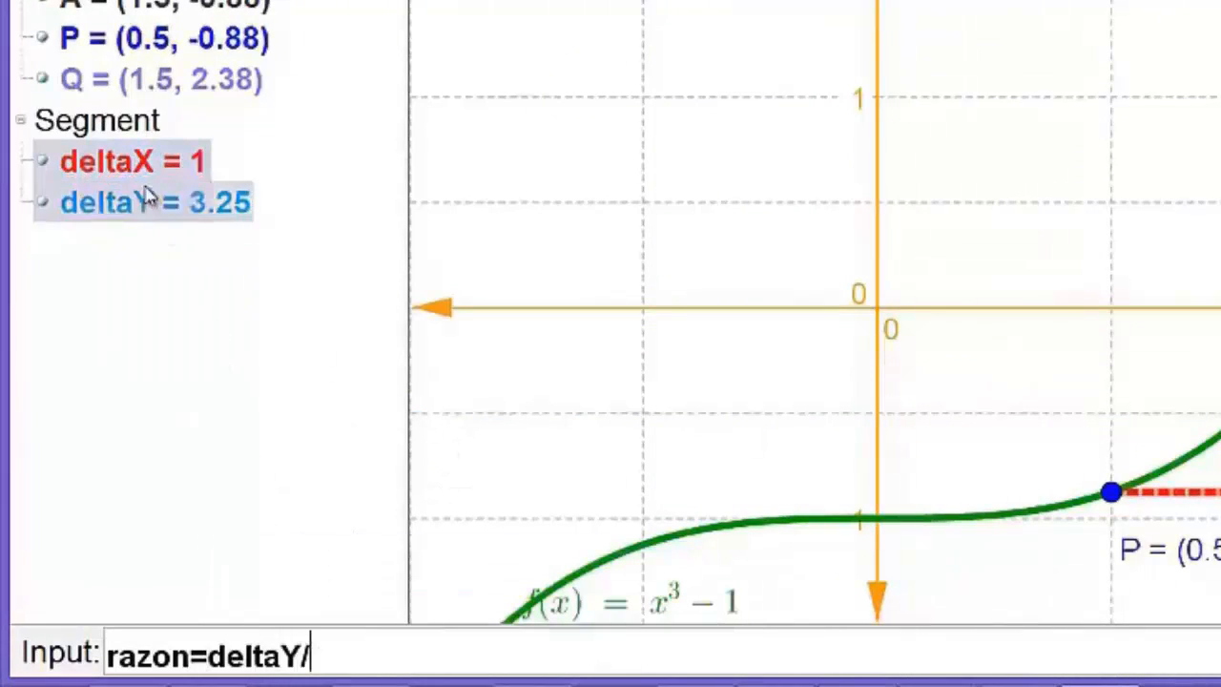
text(delta)
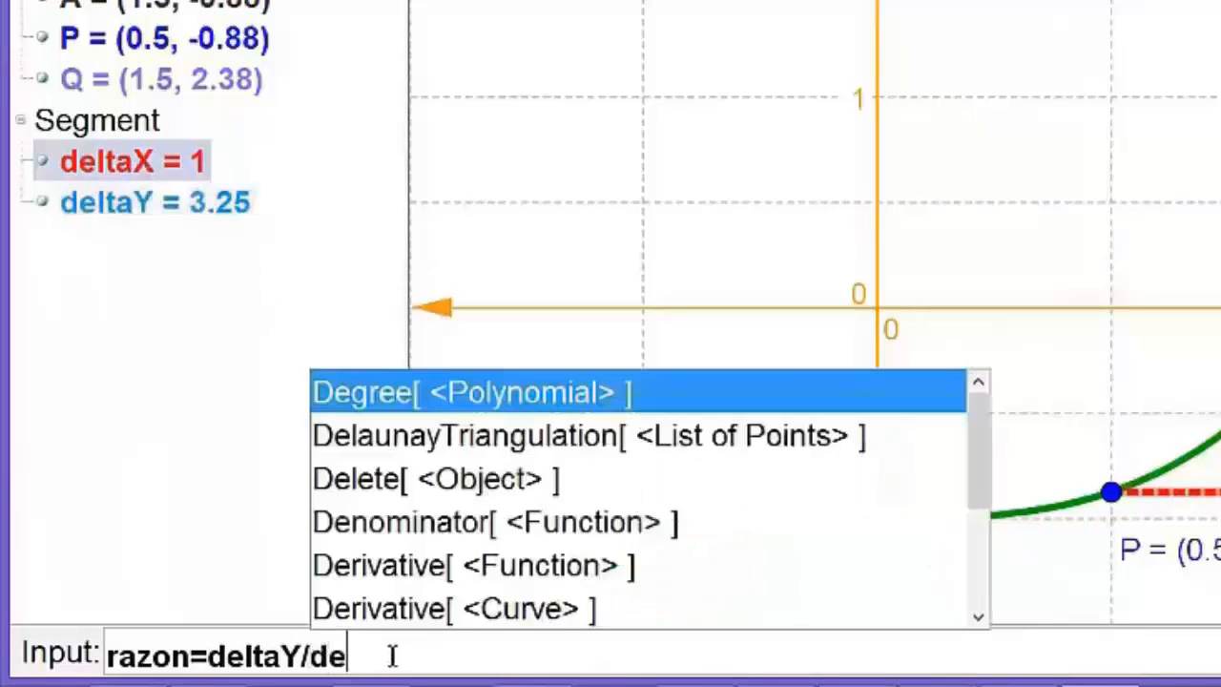
text(X)
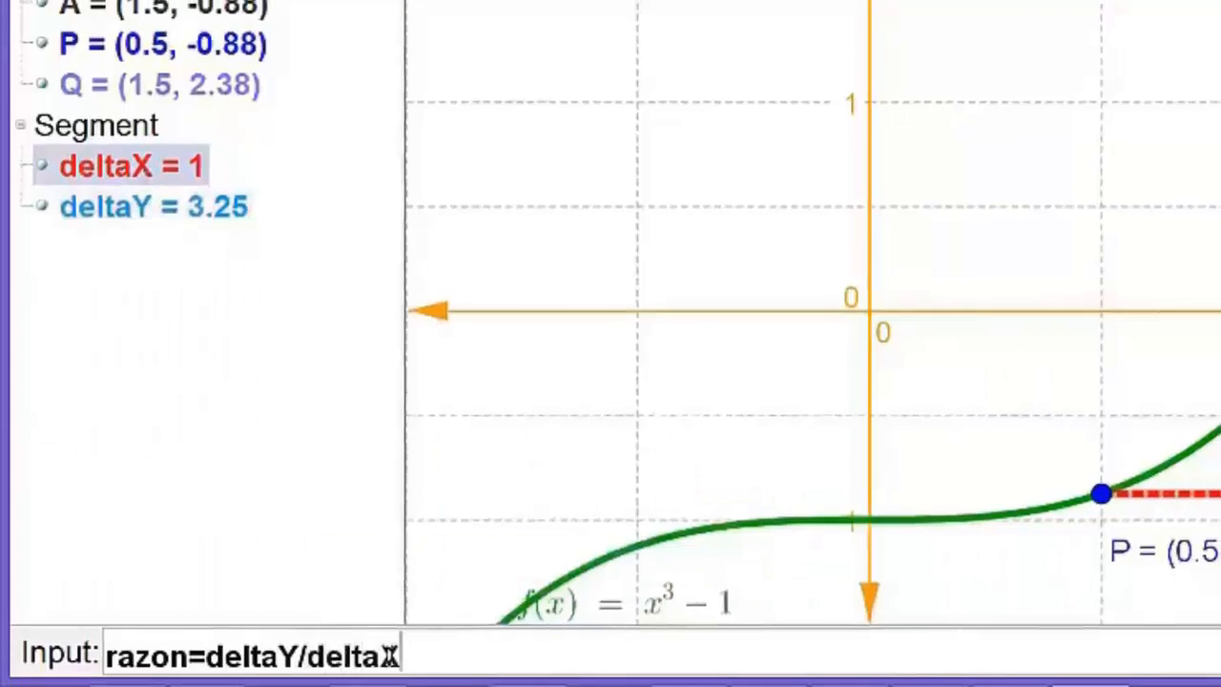
key(Return)
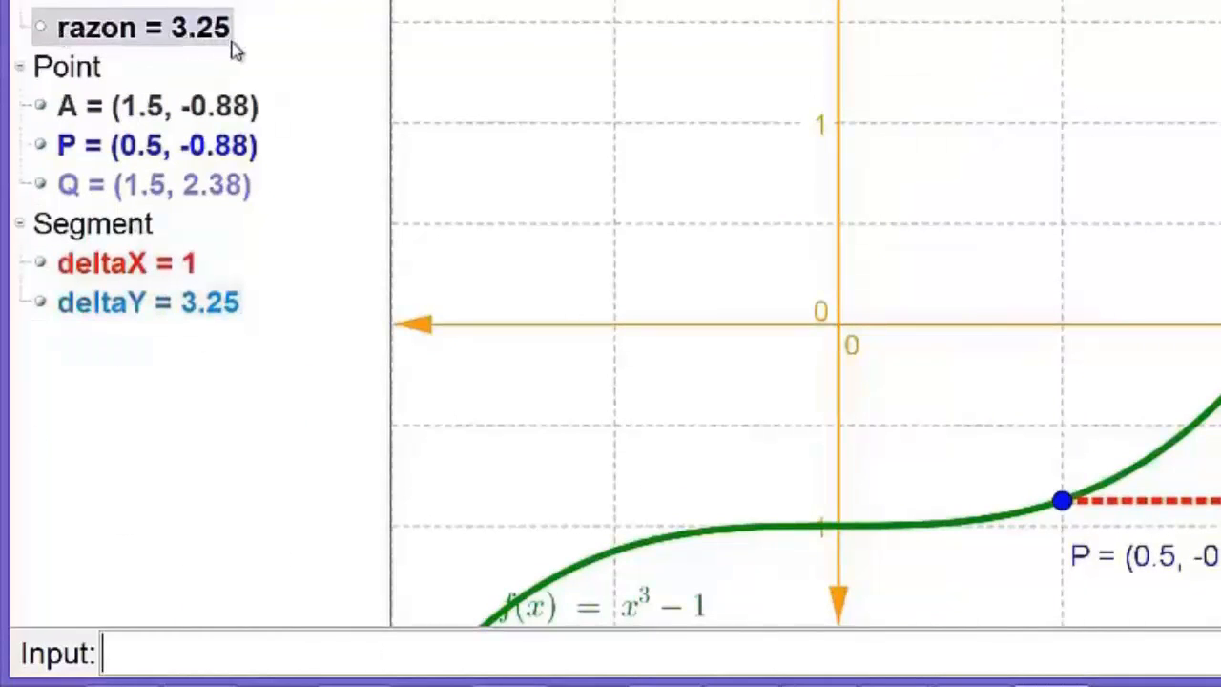
mouse_move(234, 50)
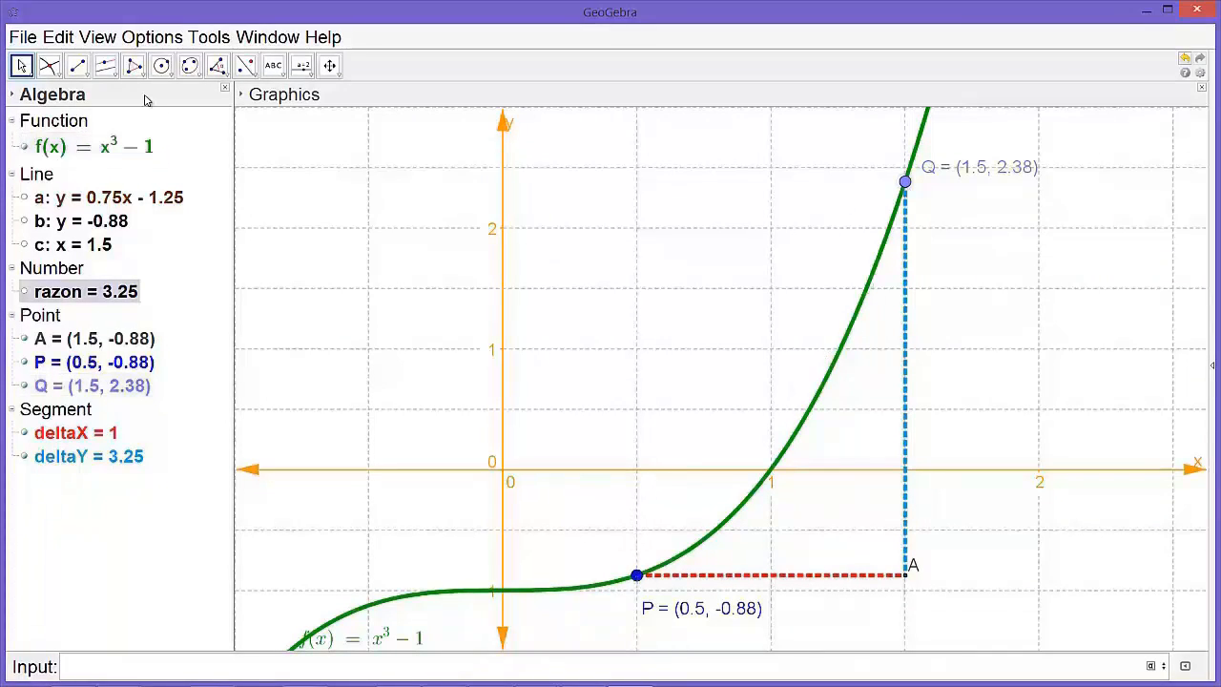
- Draw the secant line through P and Q with the Line through Two Points tool
click(83, 75)
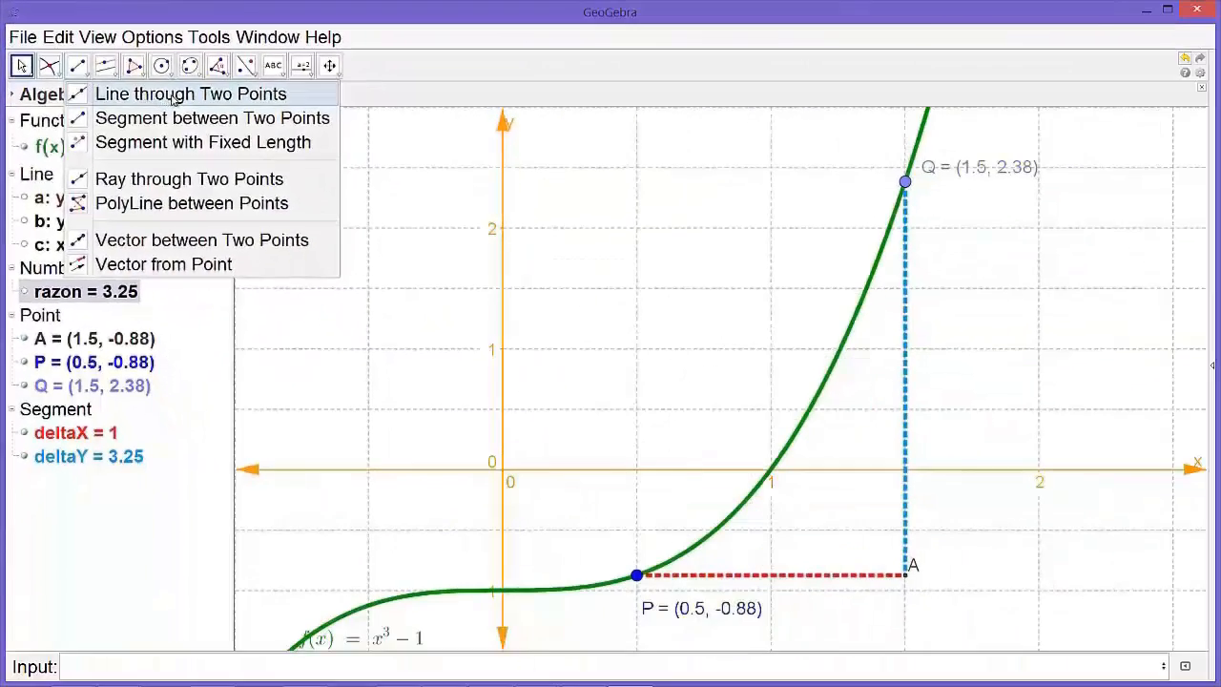
click(395, 229)
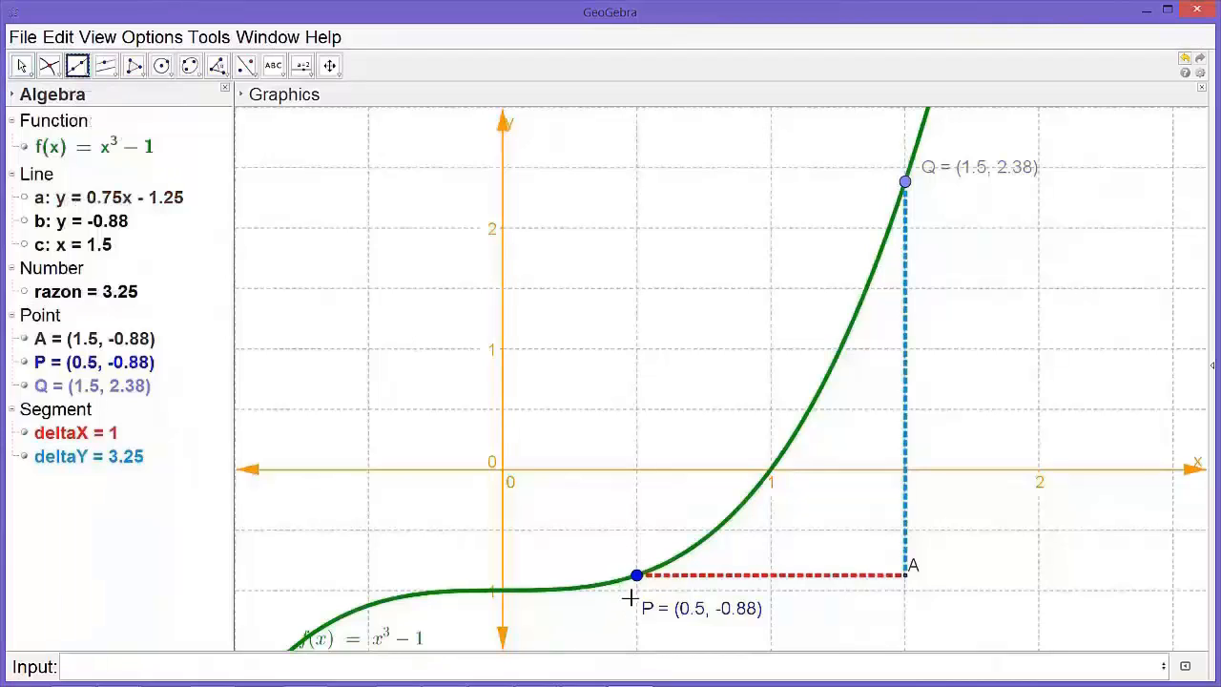
click(637, 576)
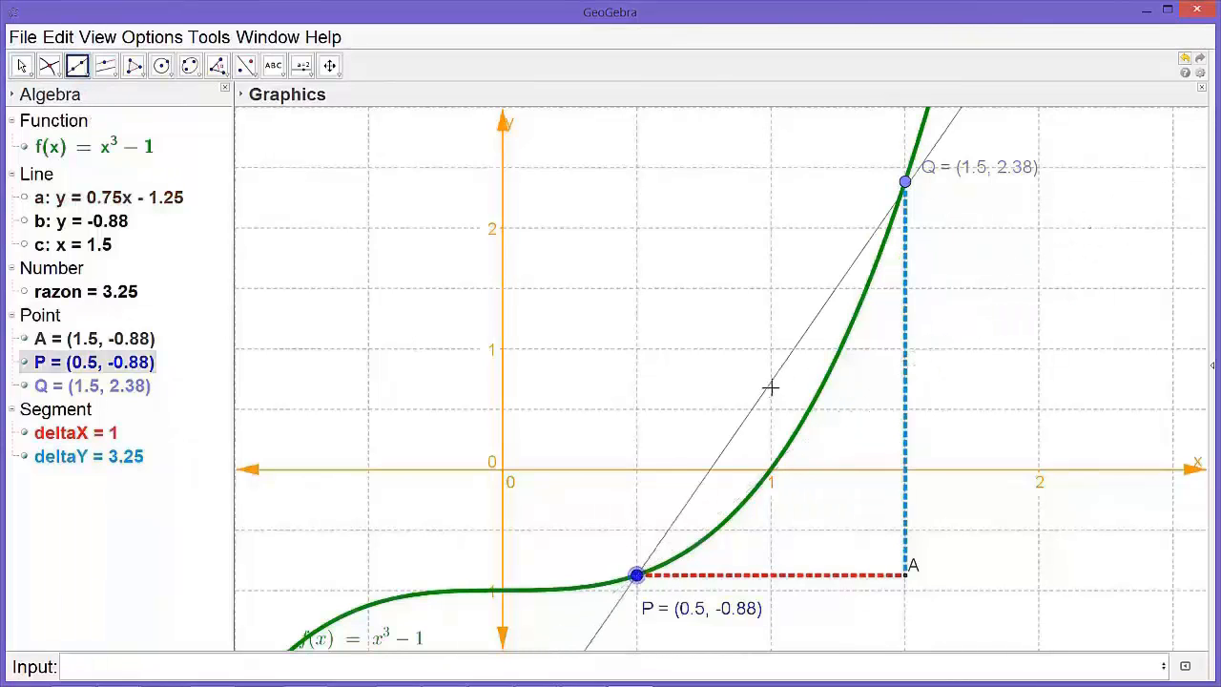
click(904, 182)
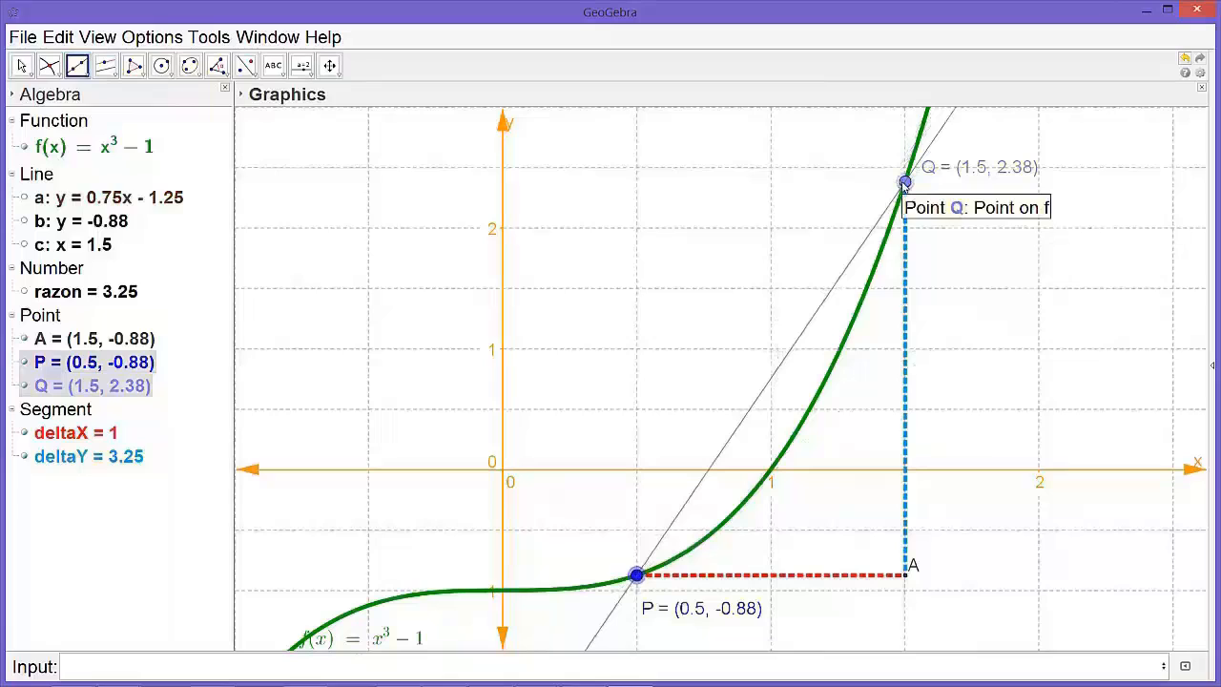
click(904, 182)
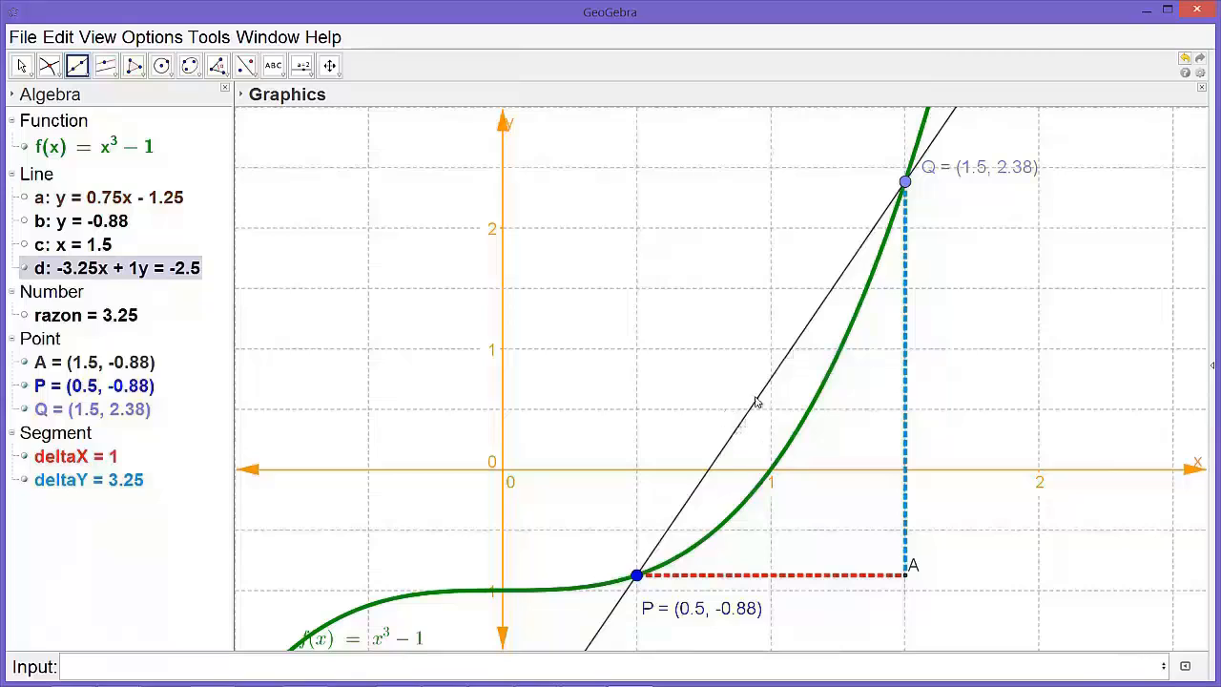
- Color the secant line through P and Q pink (255, 102, 153) and set its line thickness to 12
click(29, 73)
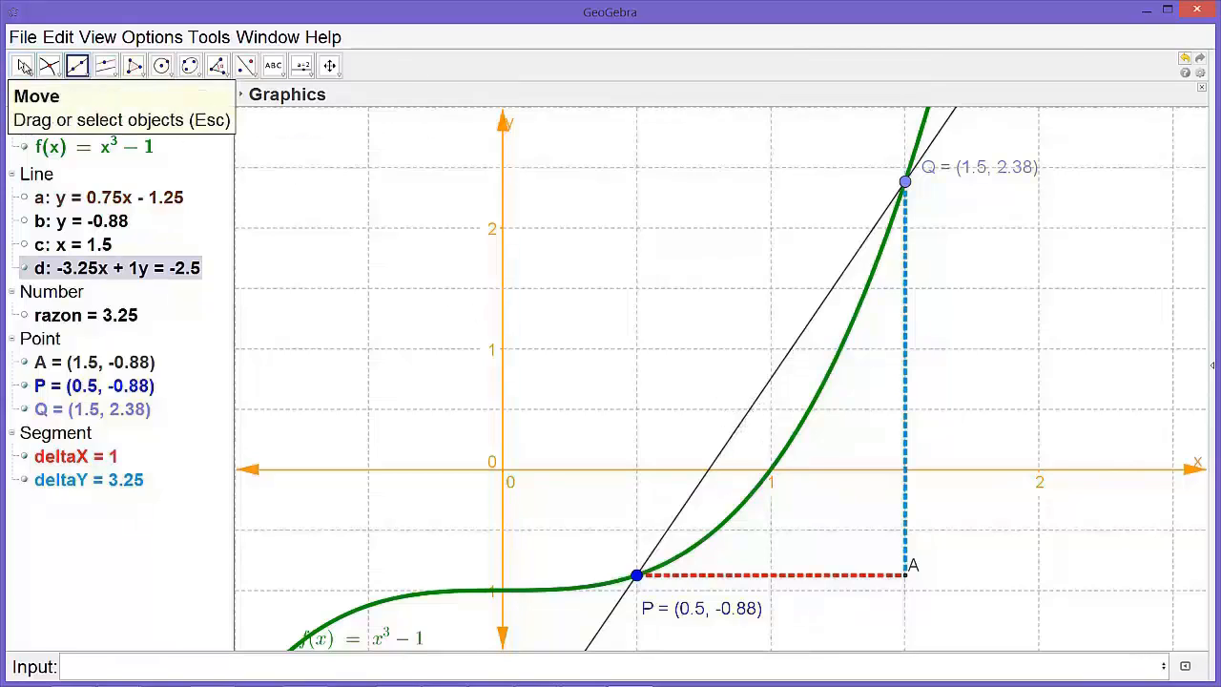
click(746, 417)
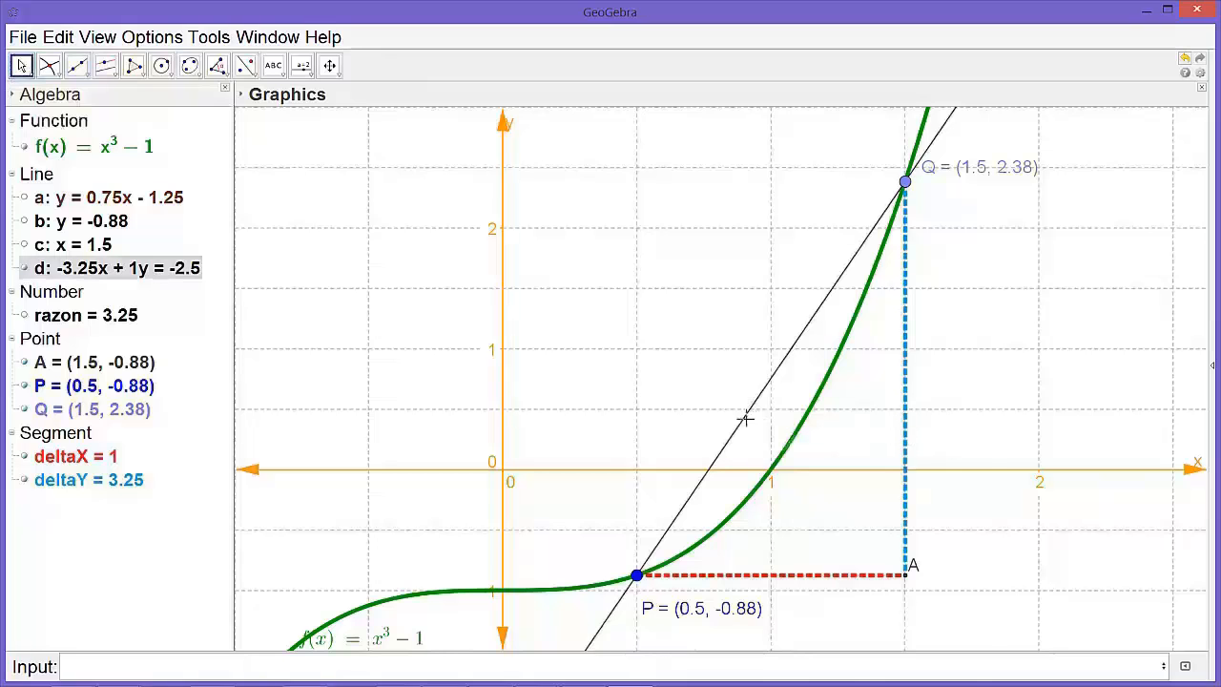
right_click(746, 417)
click(844, 672)
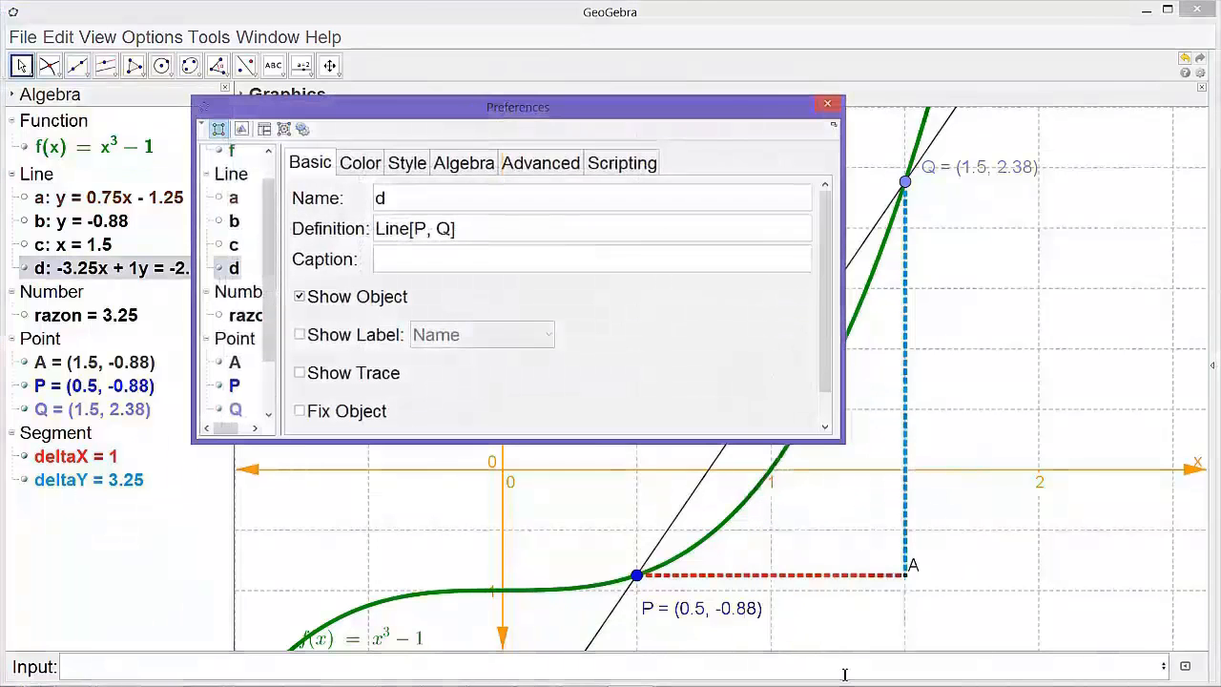
click(363, 164)
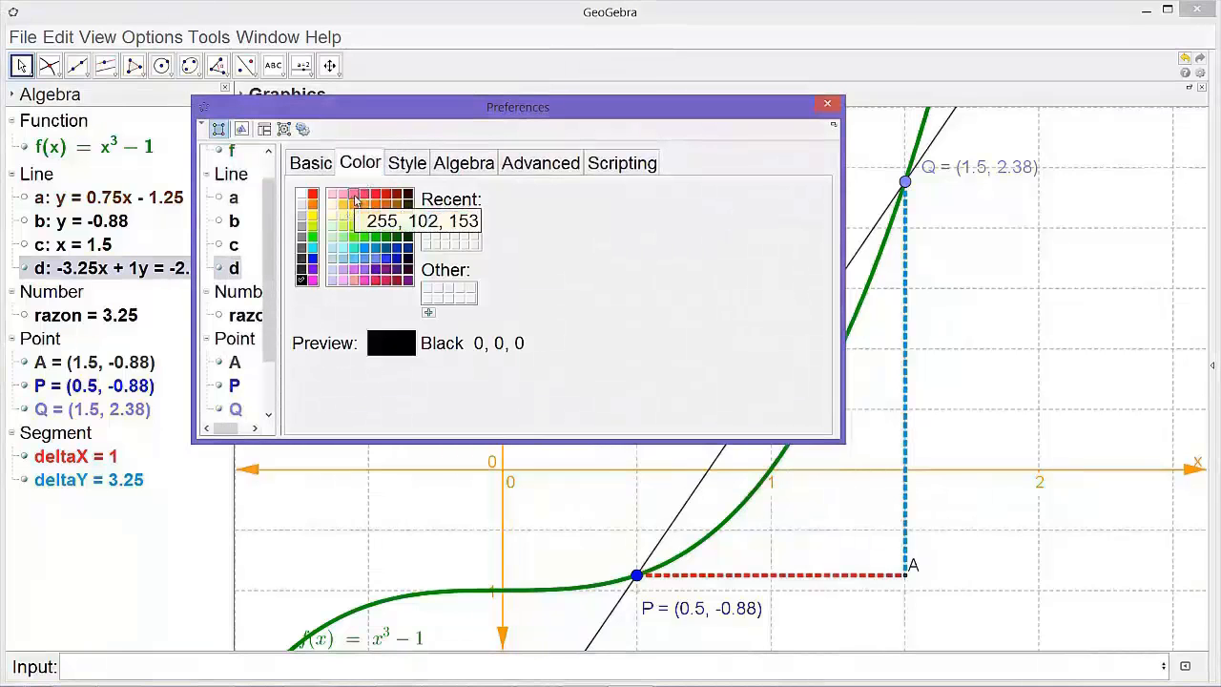
click(354, 196)
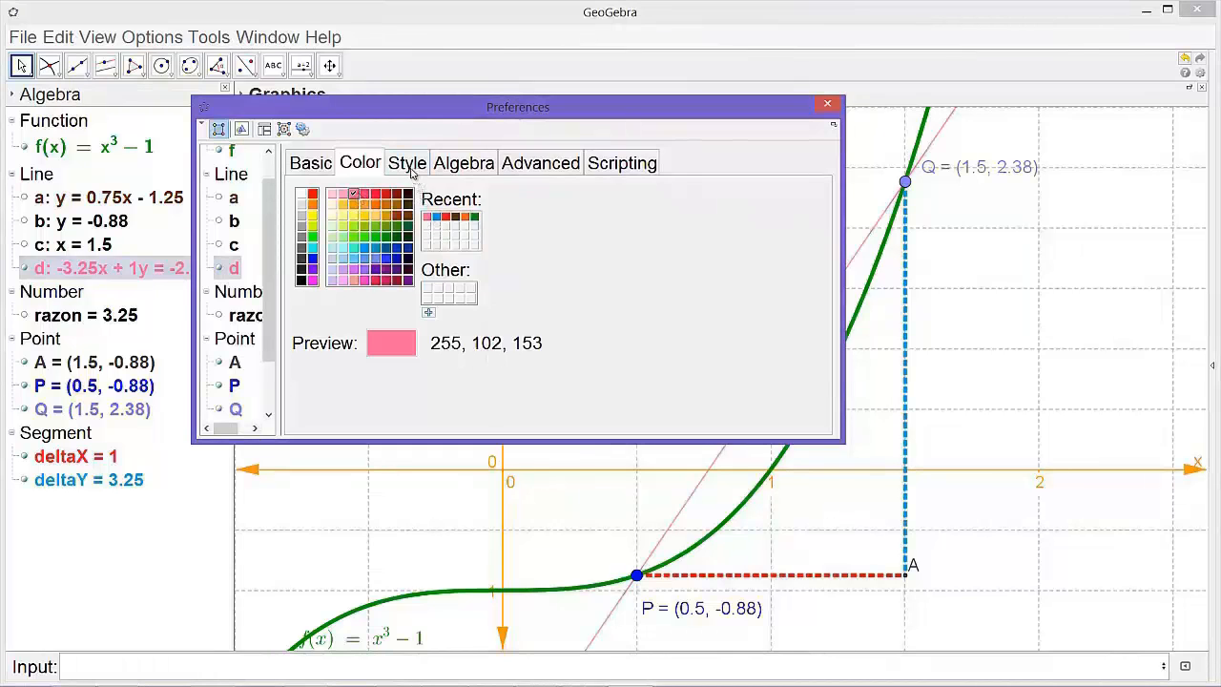
click(407, 166)
drag(370, 232, 408, 232)
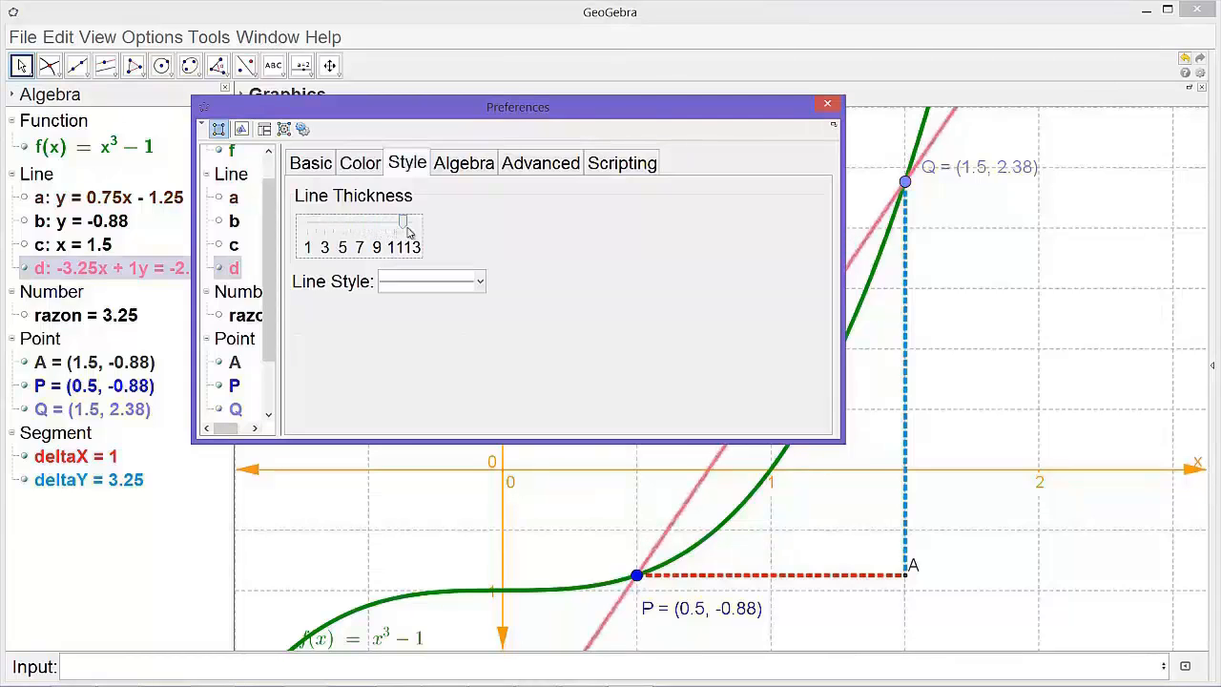
- Recolor the secant line yellow (255, 255, 102) and switch its equation to the form y = m x + b
click(370, 164)
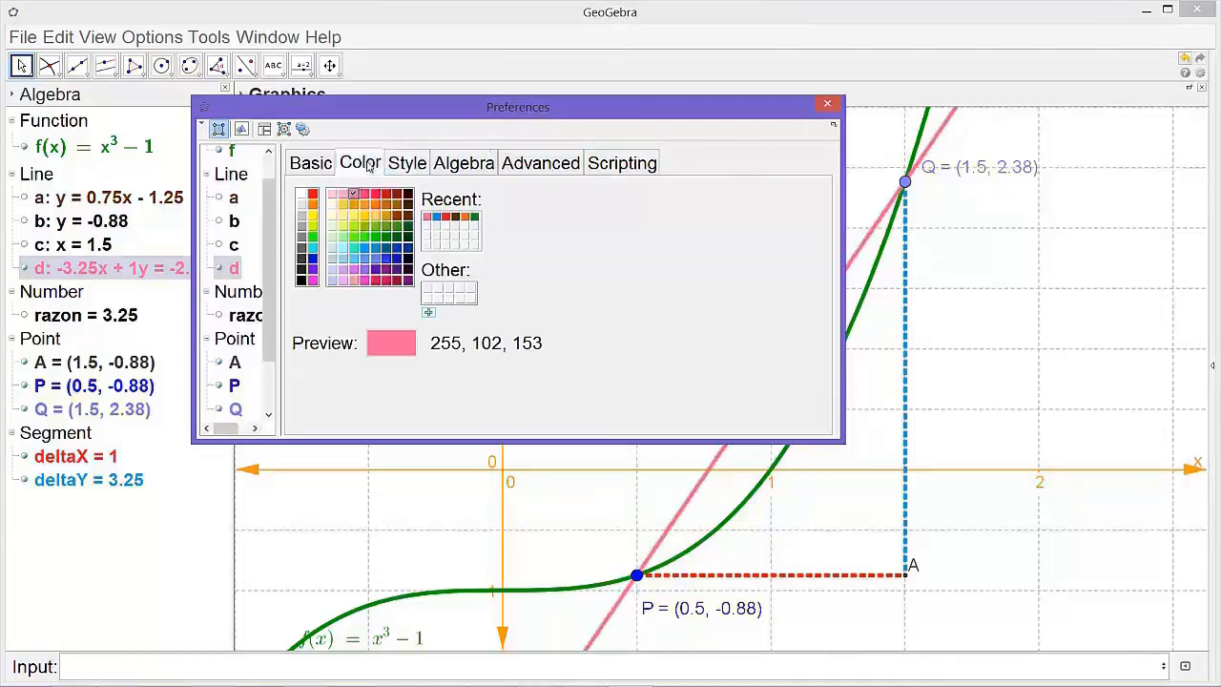
click(352, 214)
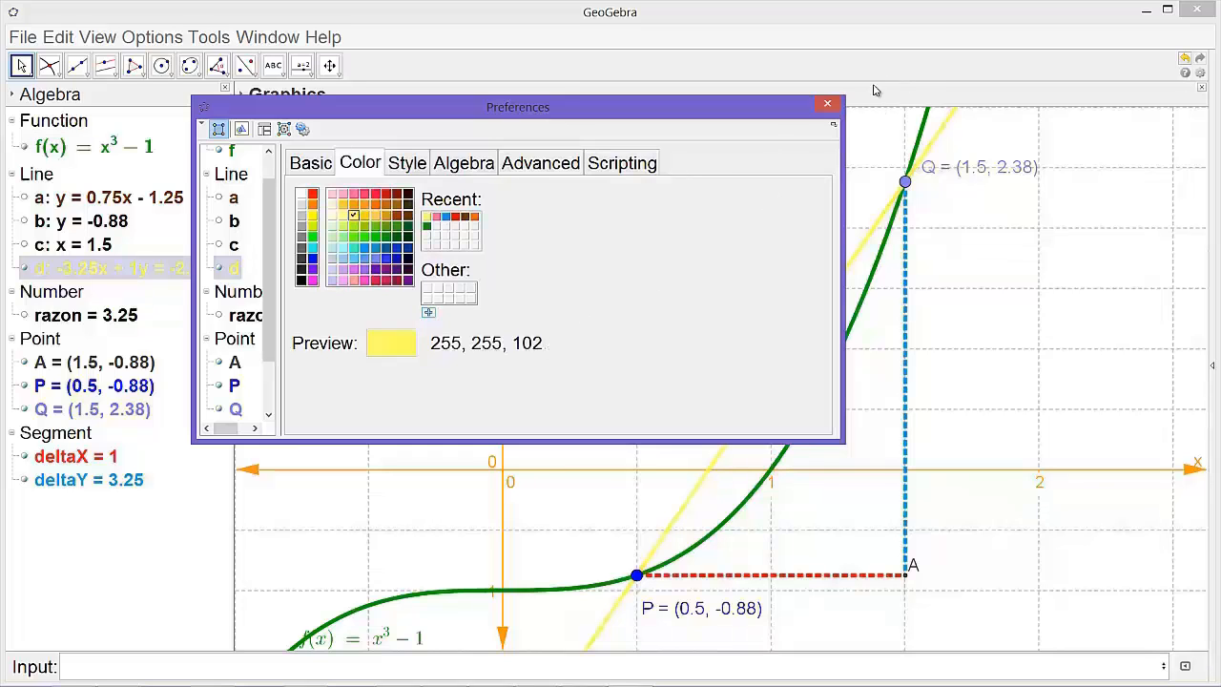
click(833, 106)
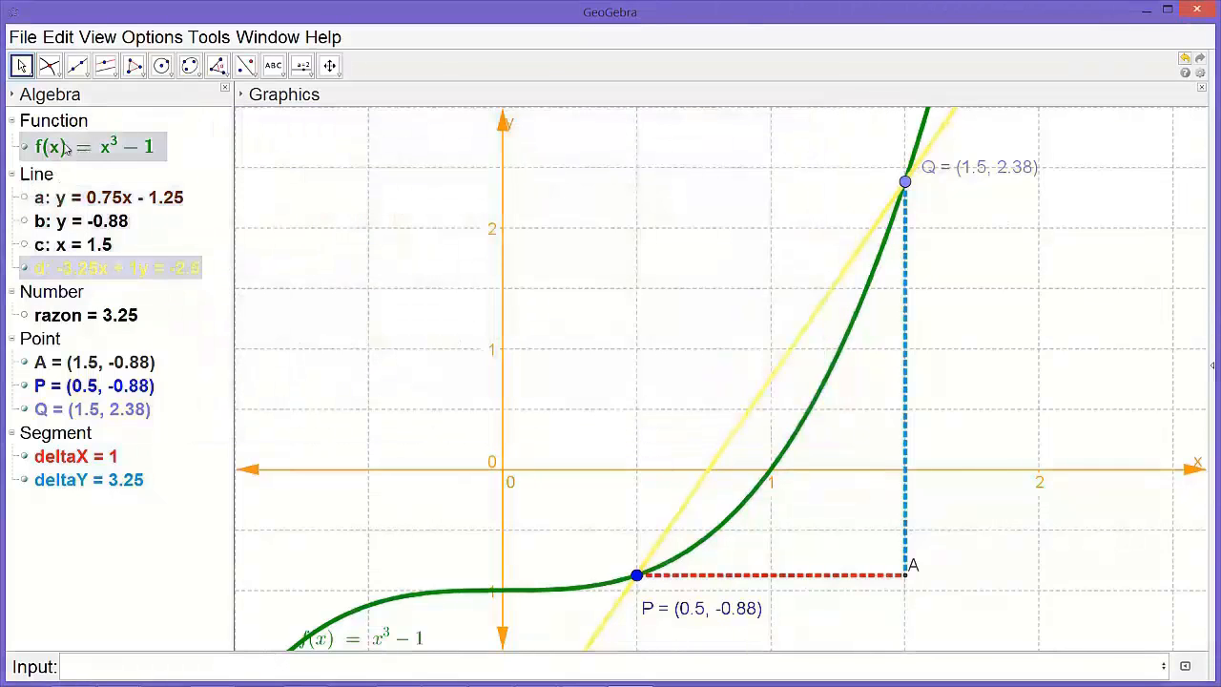
right_click(115, 274)
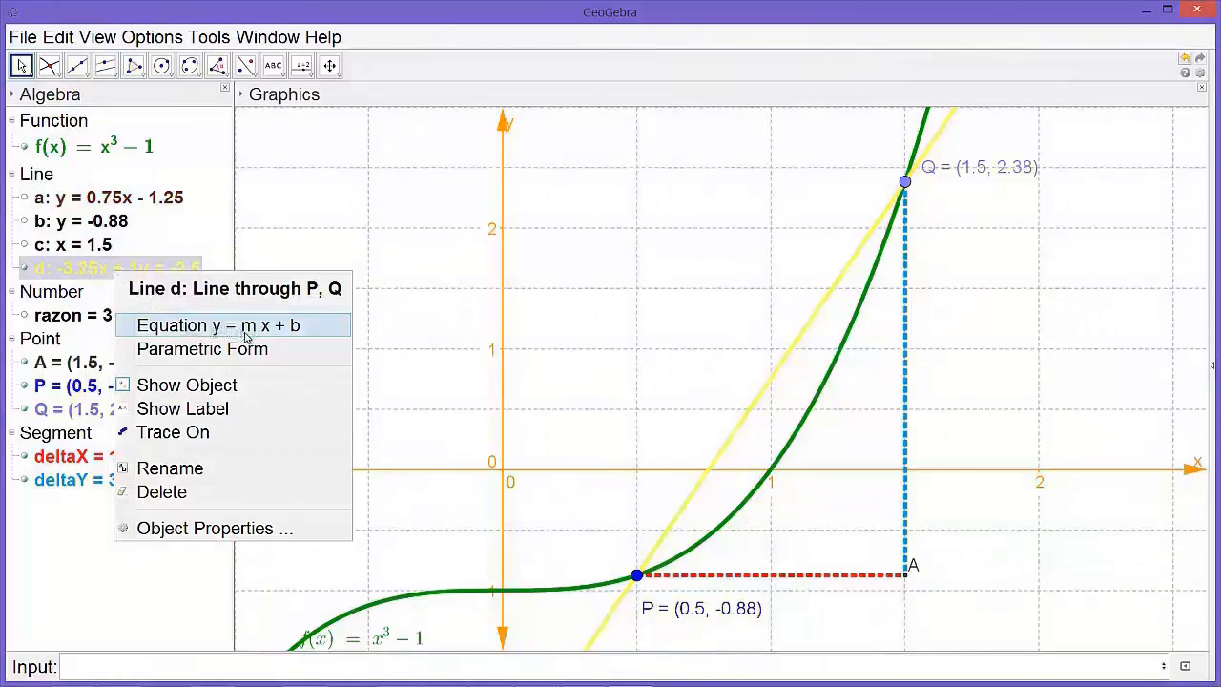
click(279, 330)
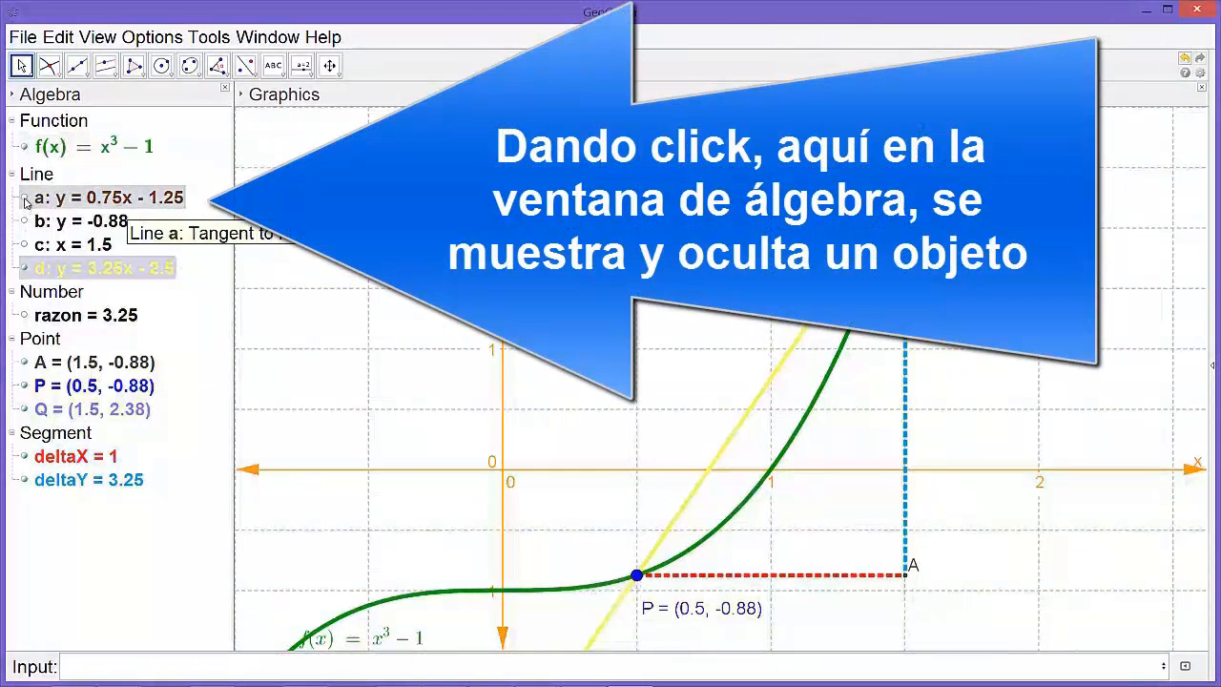
- Toggle the visibility of tangent line a and leave it shown in the graph
click(25, 199)
click(25, 198)
click(24, 199)
click(25, 198)
click(25, 199)
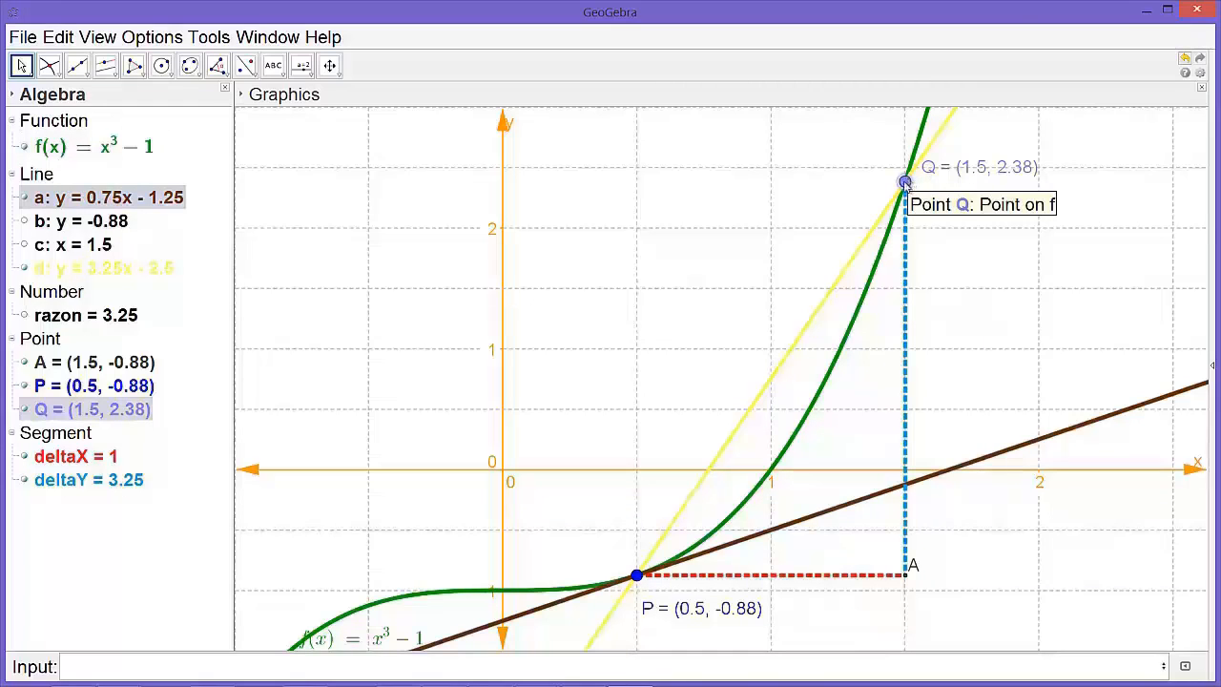
- Move point Q in stages along the curve toward P, to about (0.59, -0.8)
drag(904, 183, 859, 398)
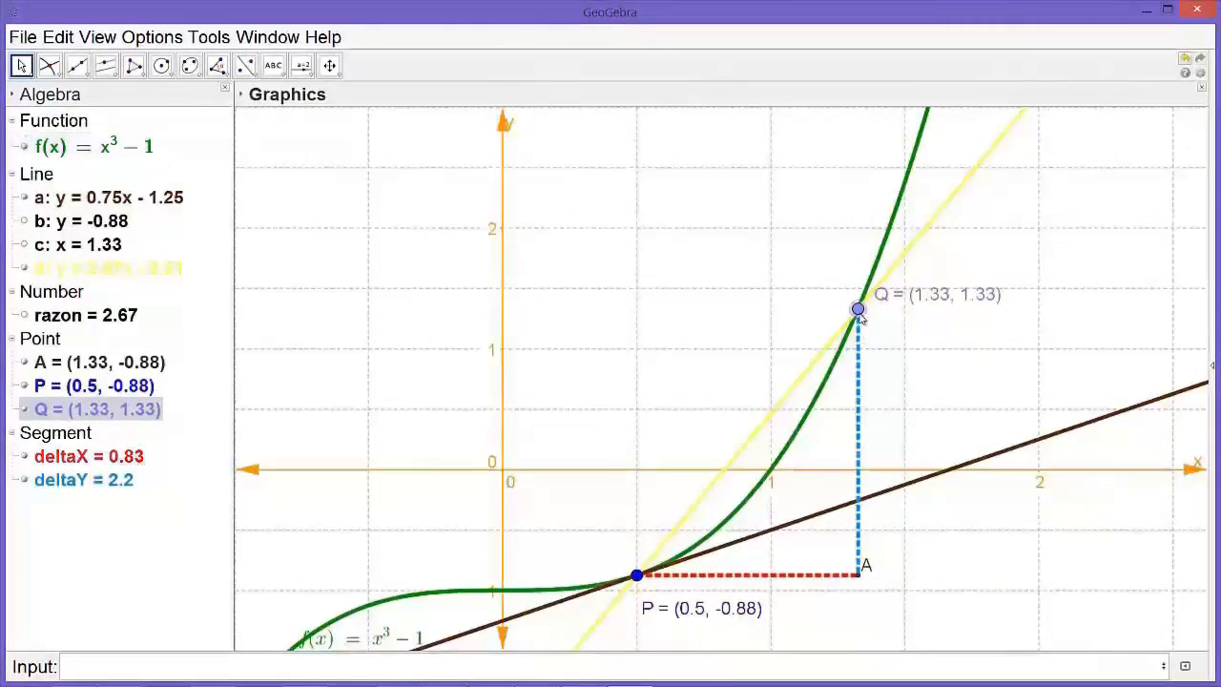
drag(859, 310, 807, 454)
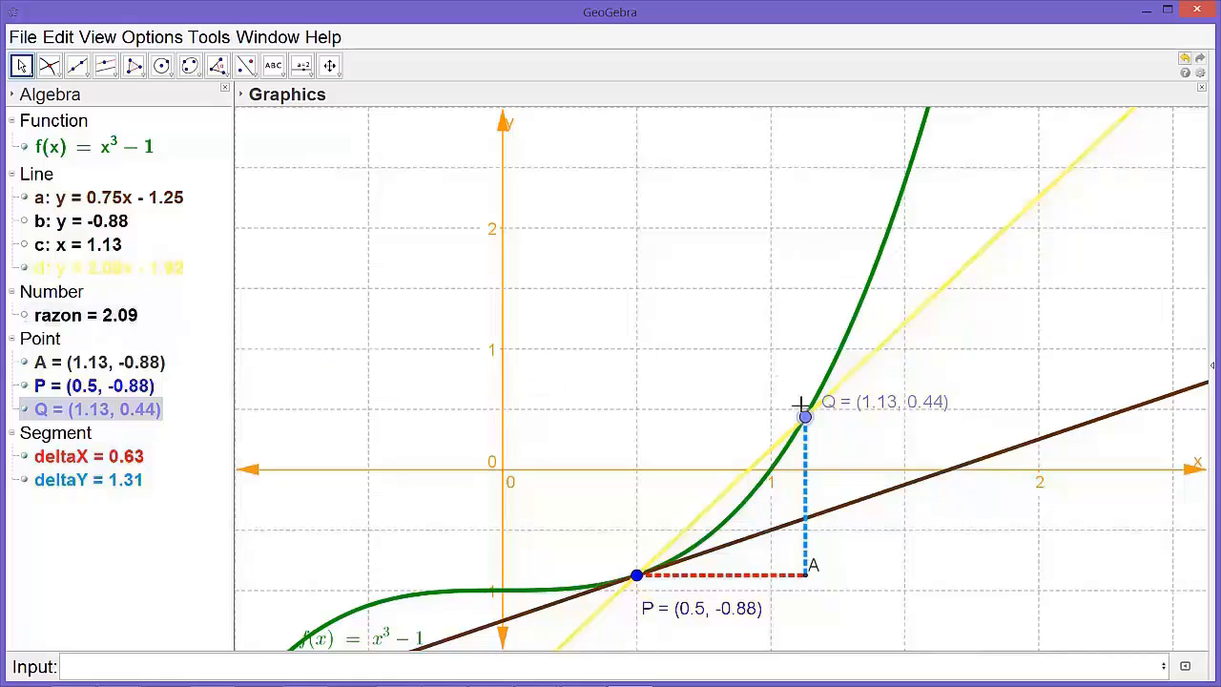
drag(804, 417, 734, 536)
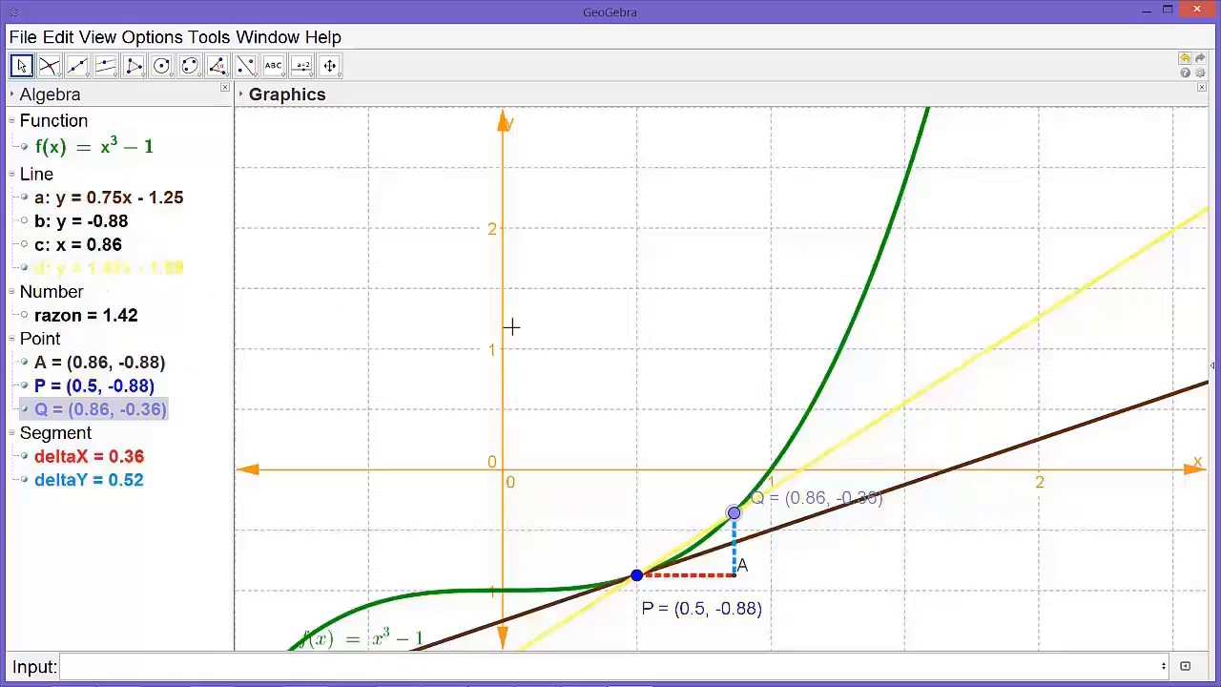
drag(733, 512, 662, 570)
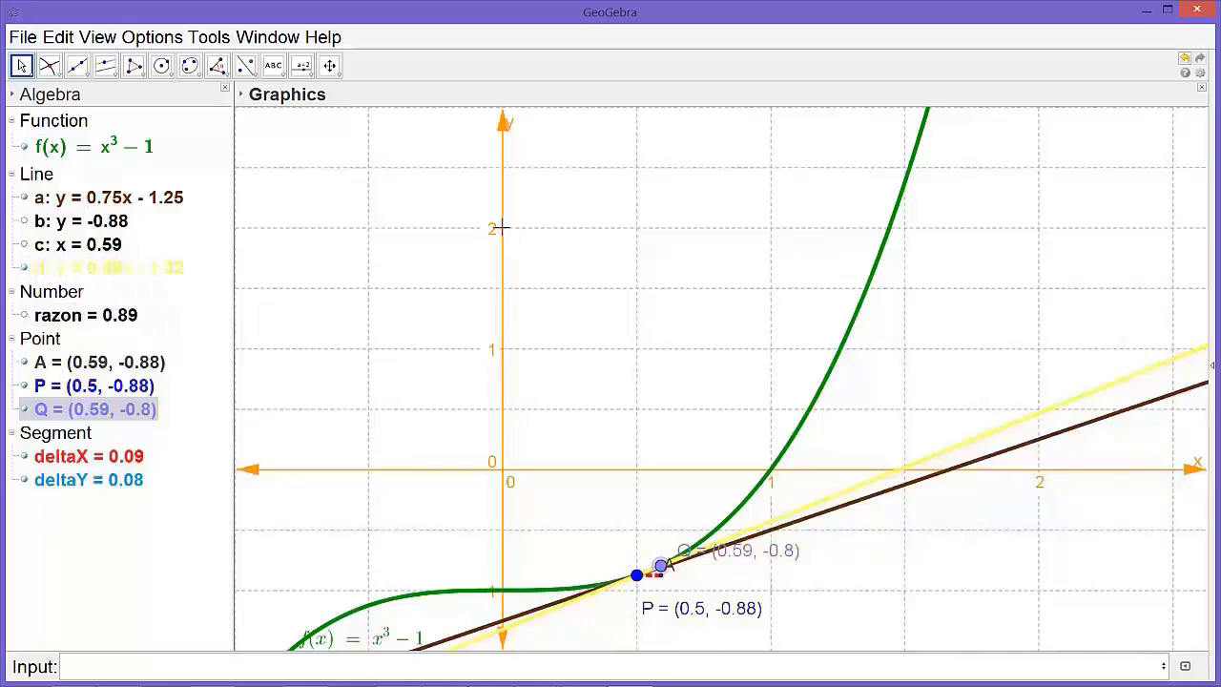
- Bring point Q closer to P along the curve, to about (0.53, -0.85)
click(338, 77)
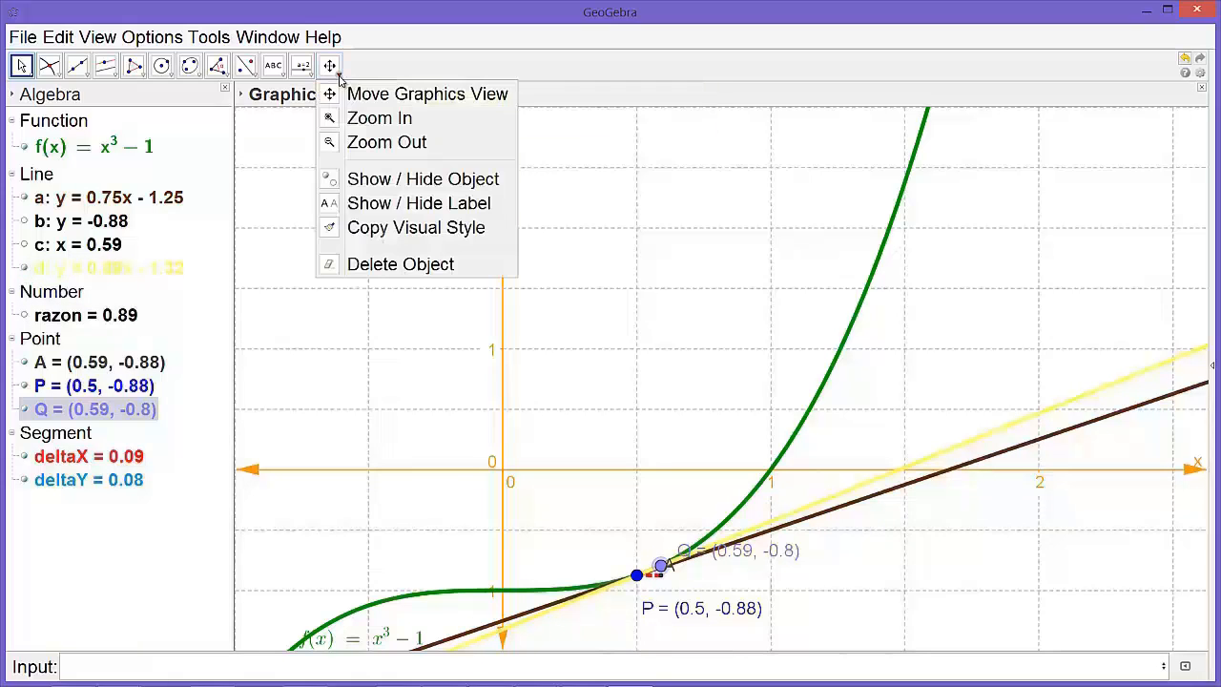
click(365, 119)
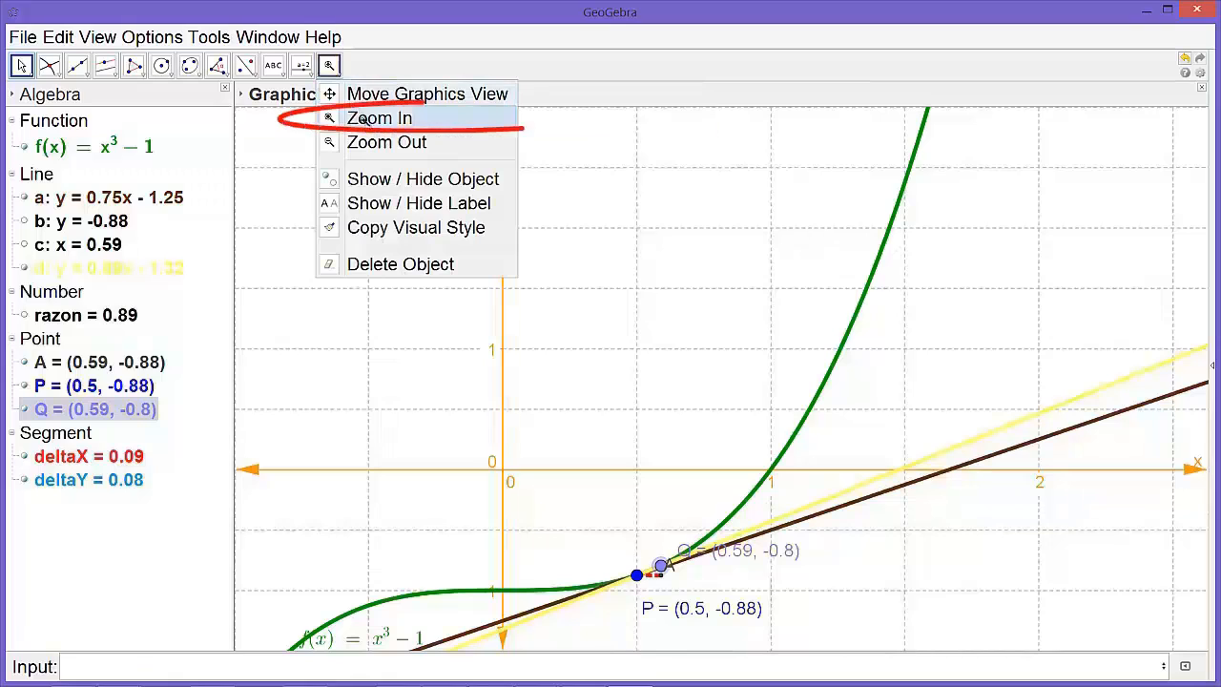
click(363, 119)
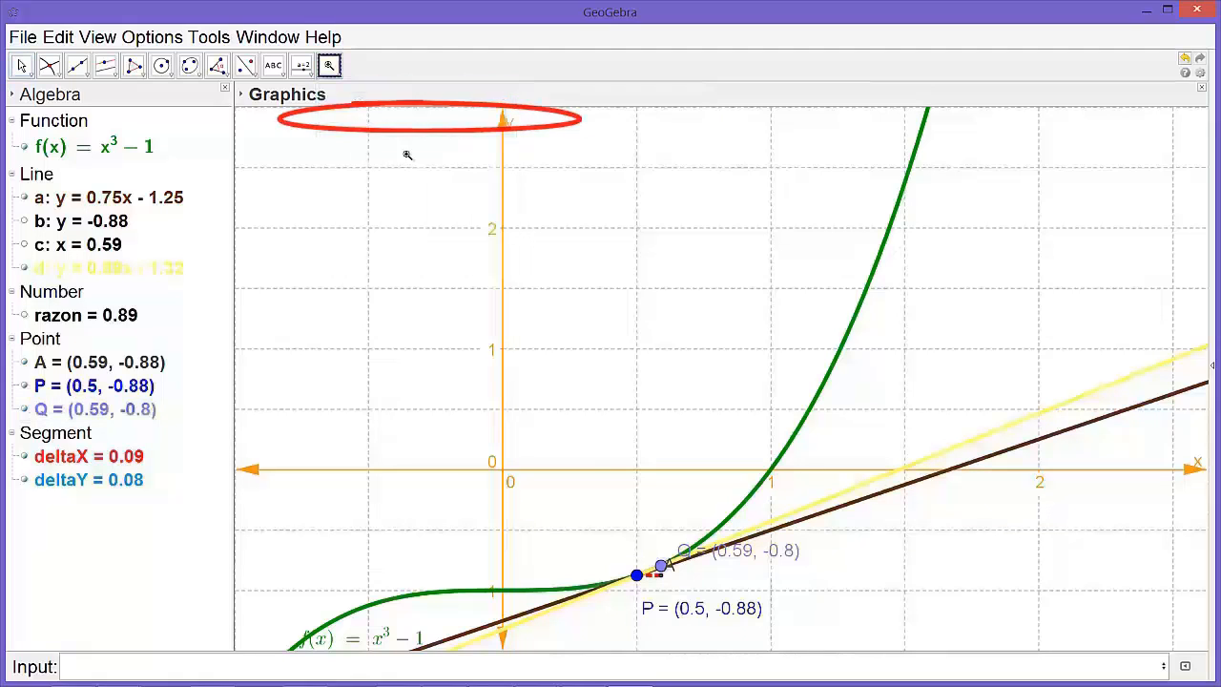
click(650, 585)
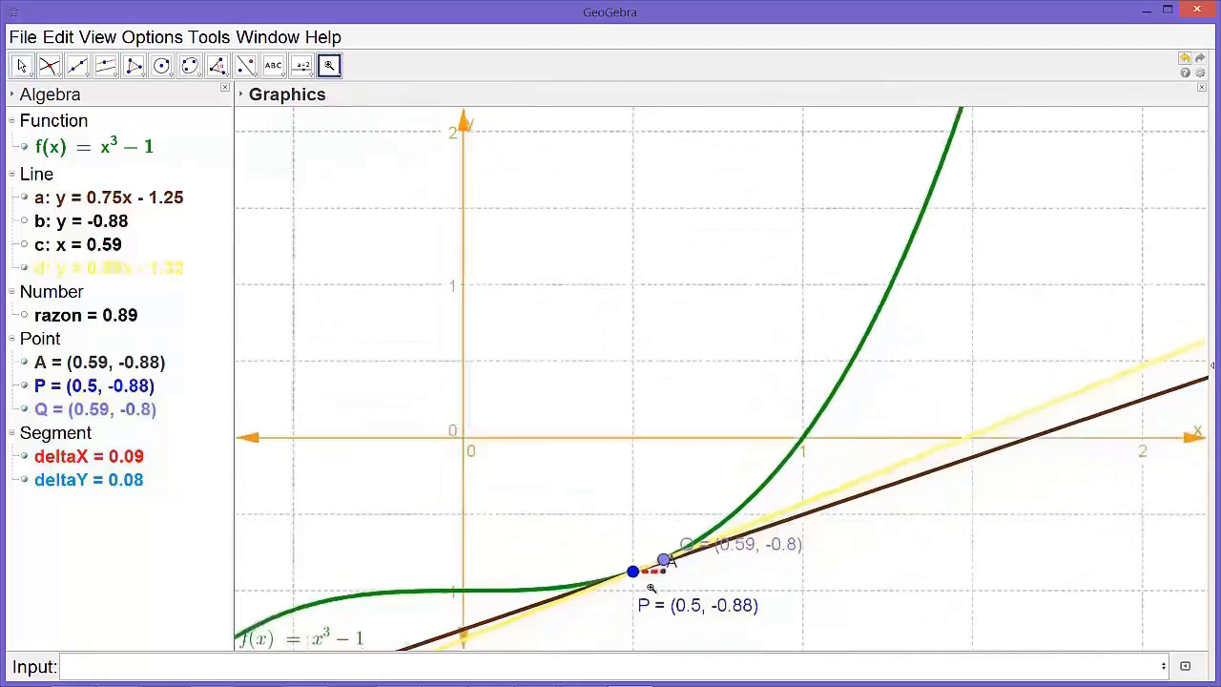
click(649, 584)
click(650, 580)
click(649, 576)
click(648, 570)
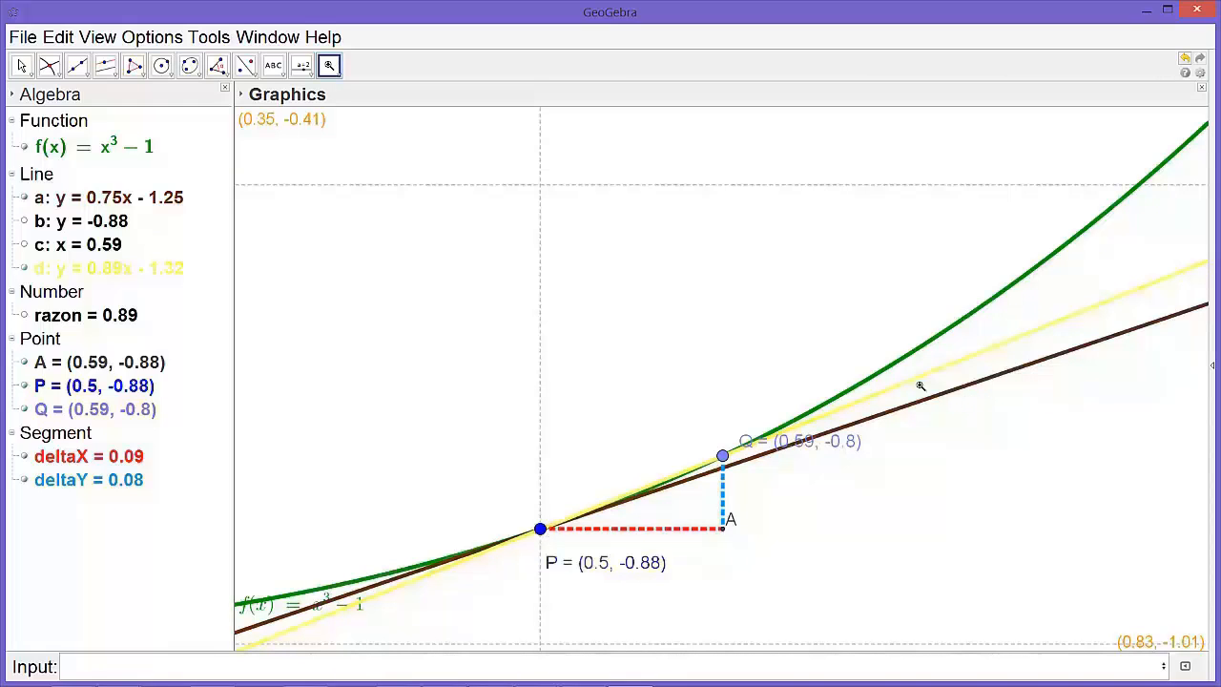
click(23, 66)
click(722, 456)
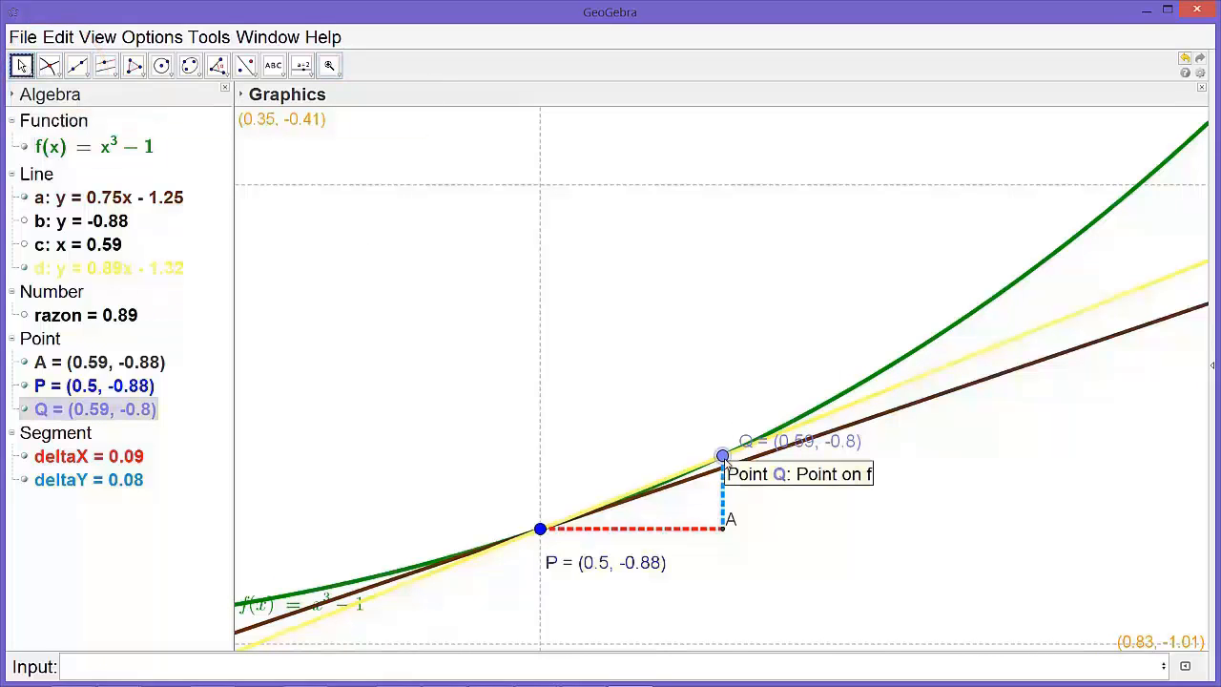
drag(721, 456, 630, 514)
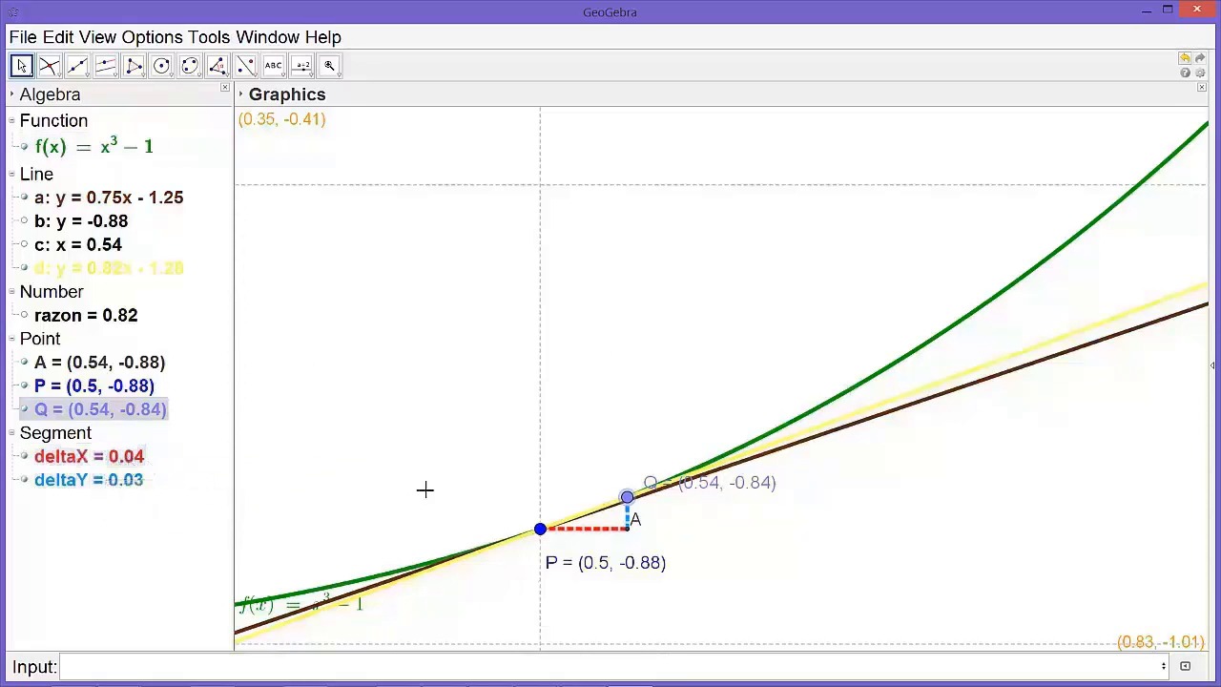
drag(627, 500, 597, 517)
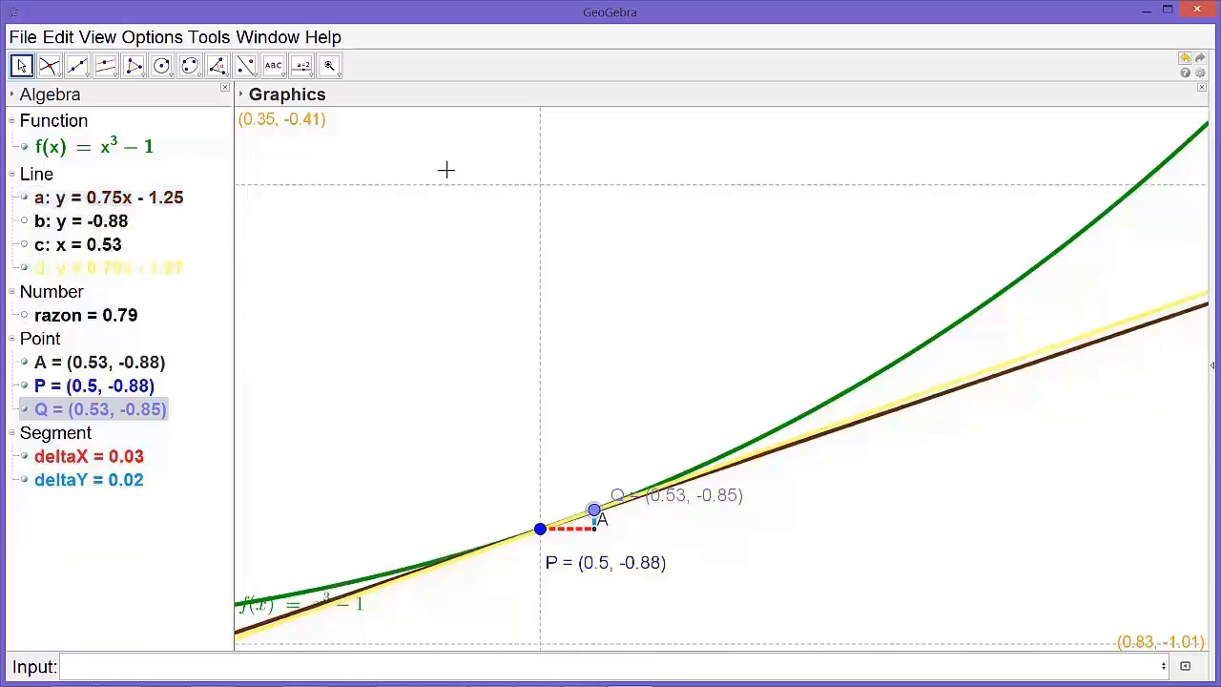
- Bring point Q even closer to P along the curve, to about (0.504, -0.872)
click(329, 66)
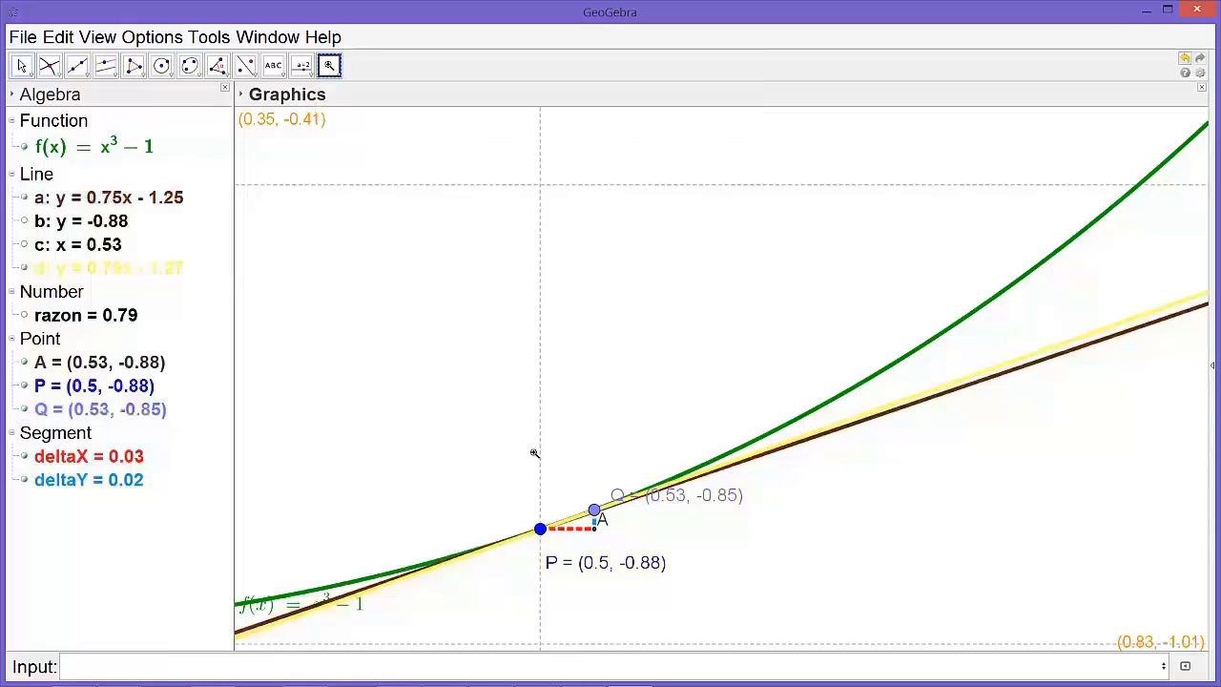
click(573, 541)
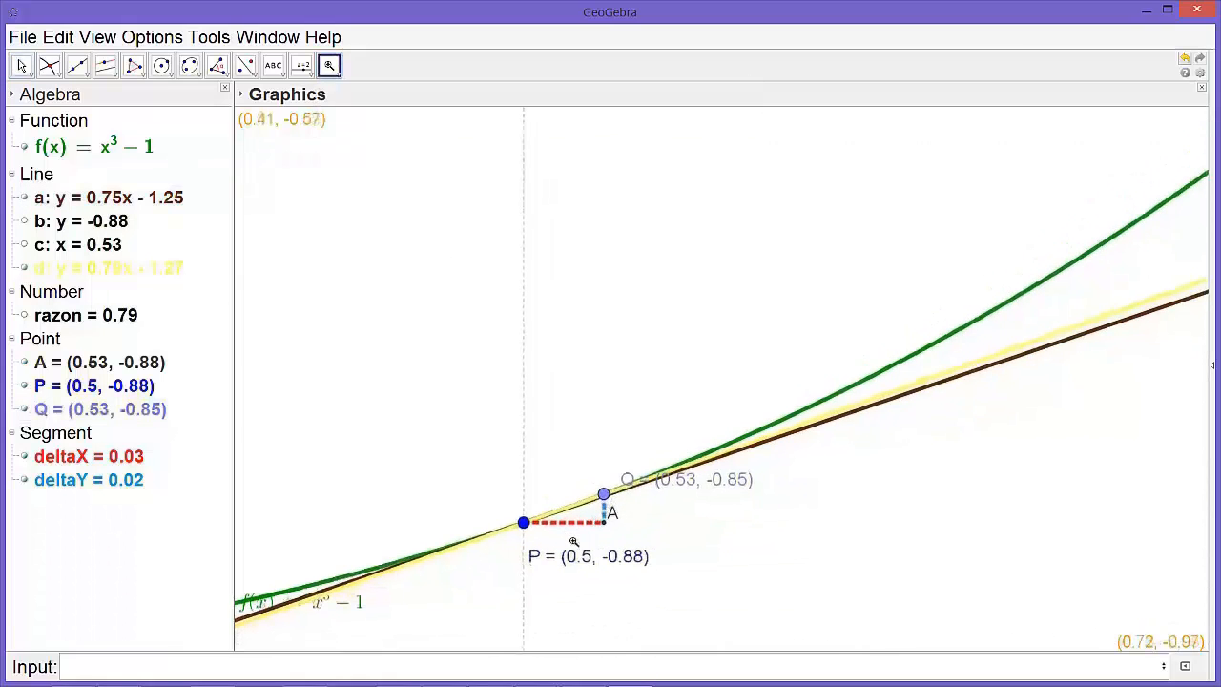
click(589, 506)
click(589, 506)
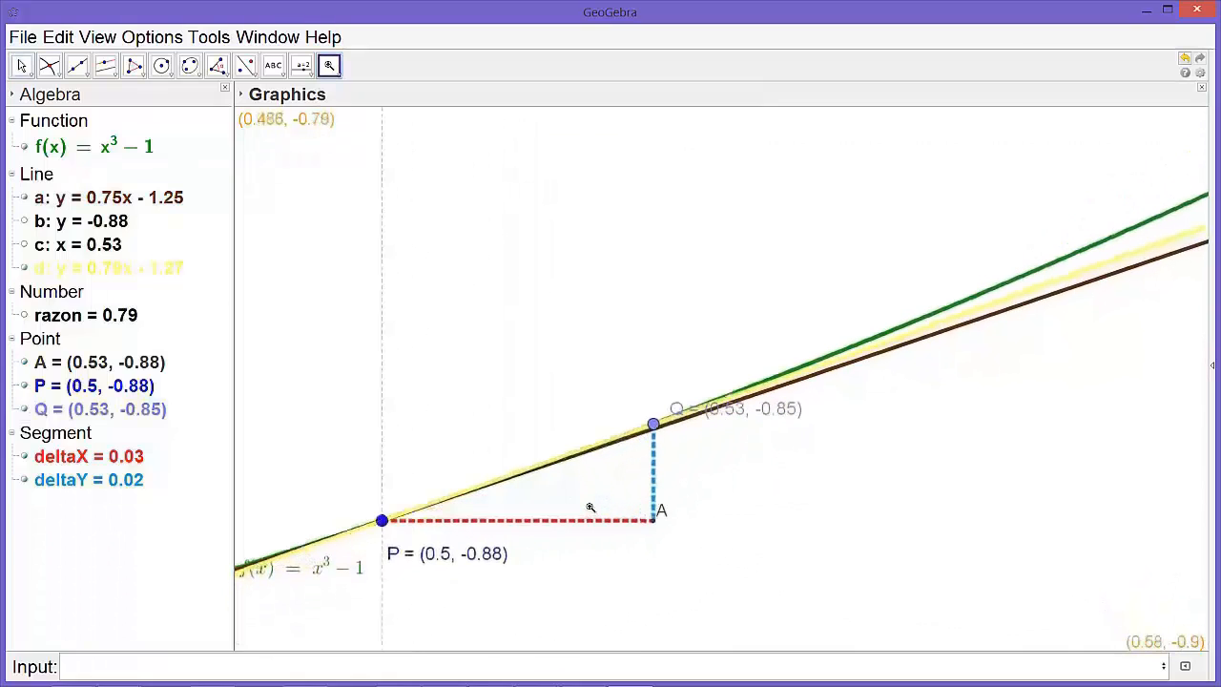
click(589, 506)
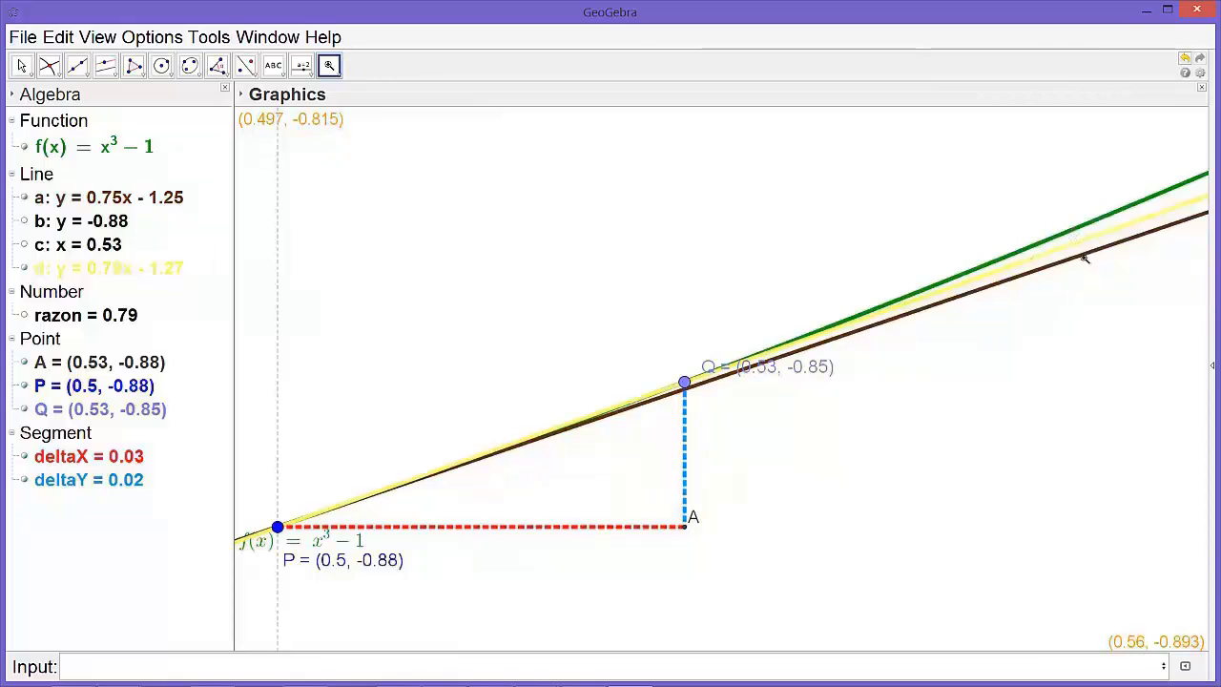
key(Escape)
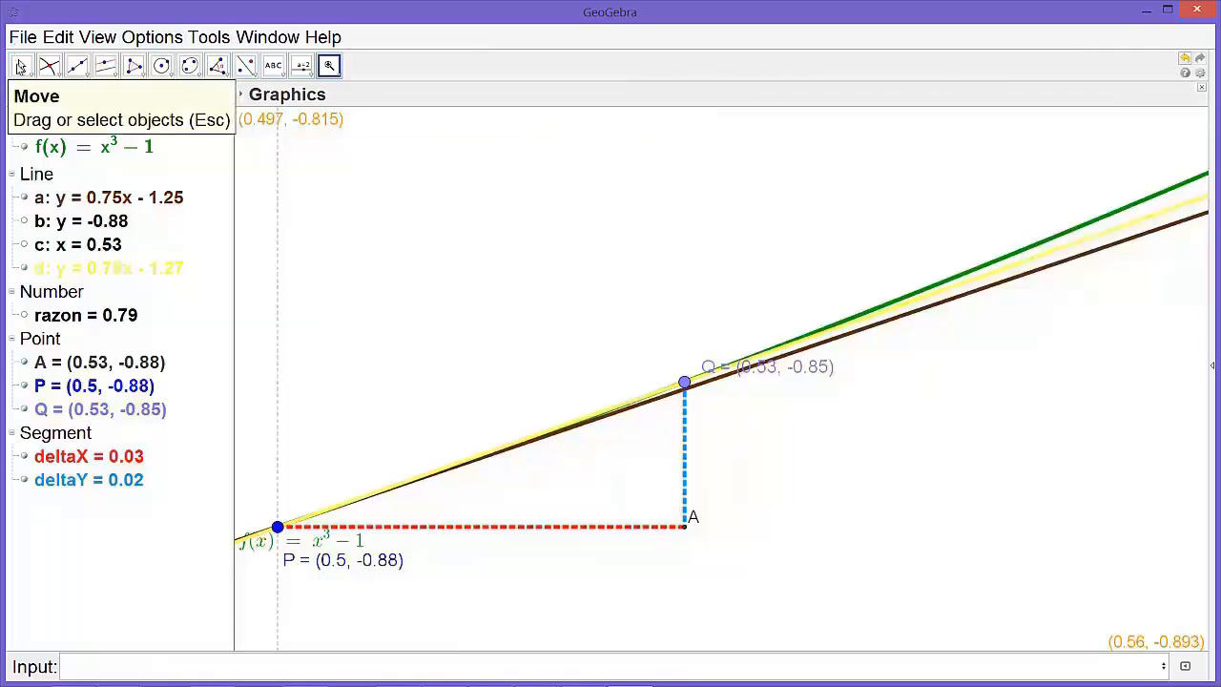
drag(685, 387, 493, 452)
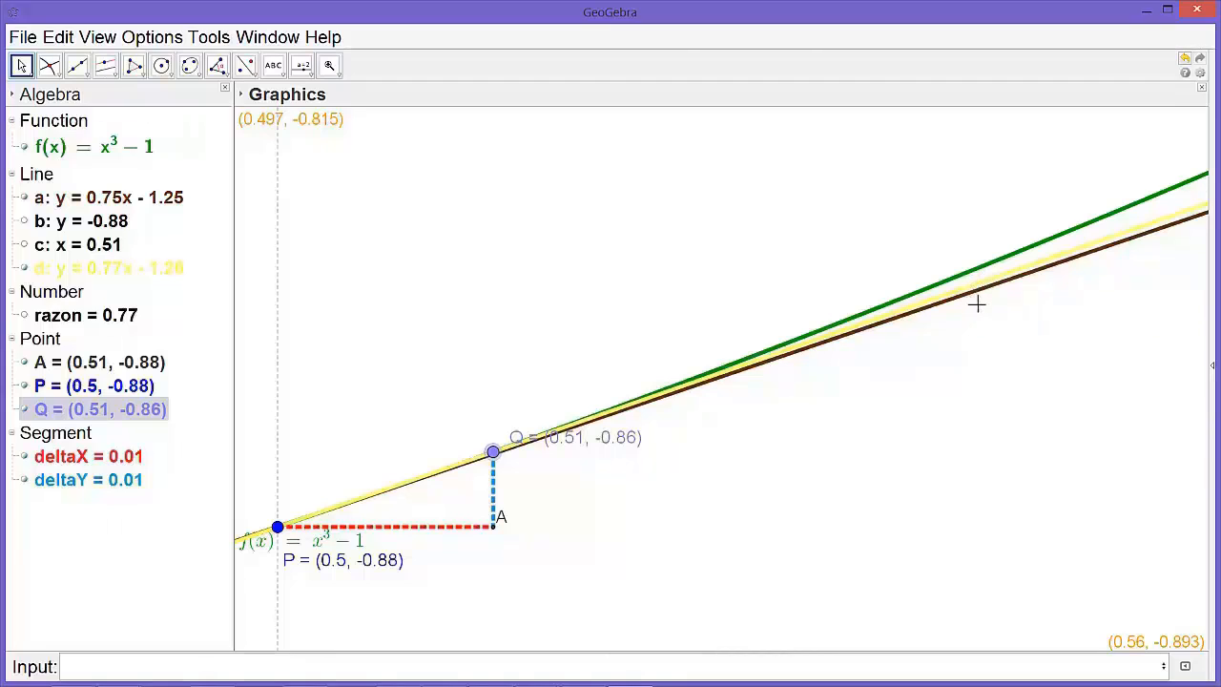
drag(493, 455, 345, 503)
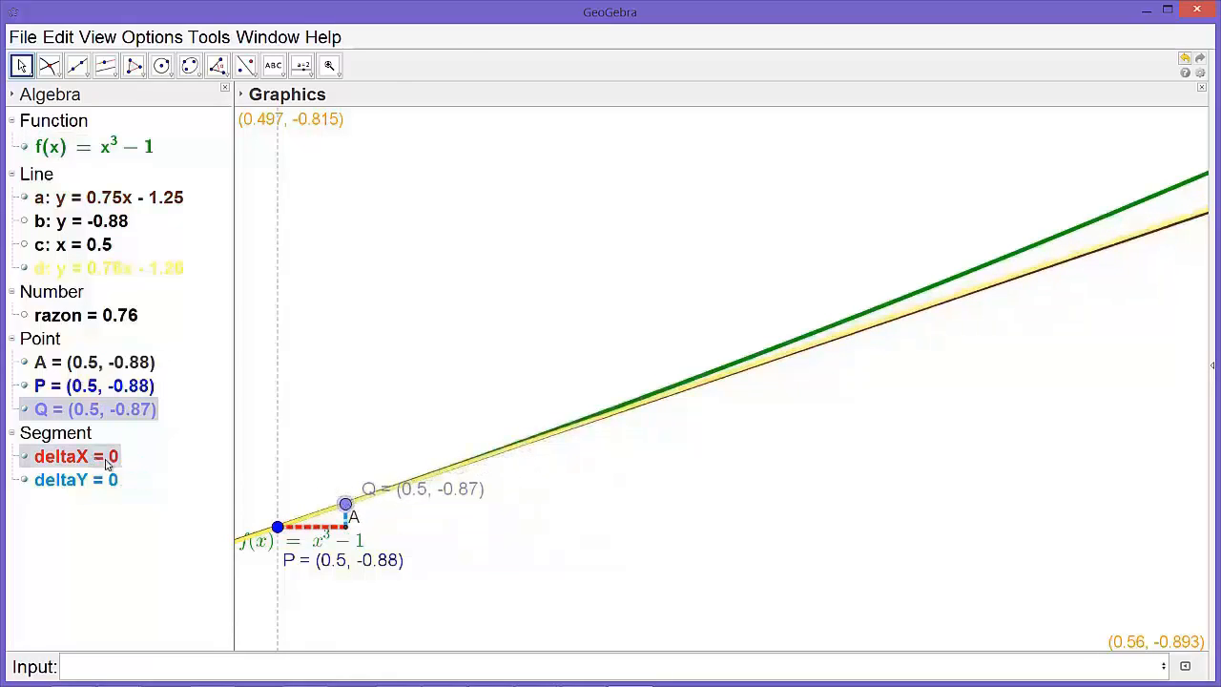
- Set the rounding to 10 decimal places and move point Q along the curve to about (0.50203, -0.87347)
click(152, 38)
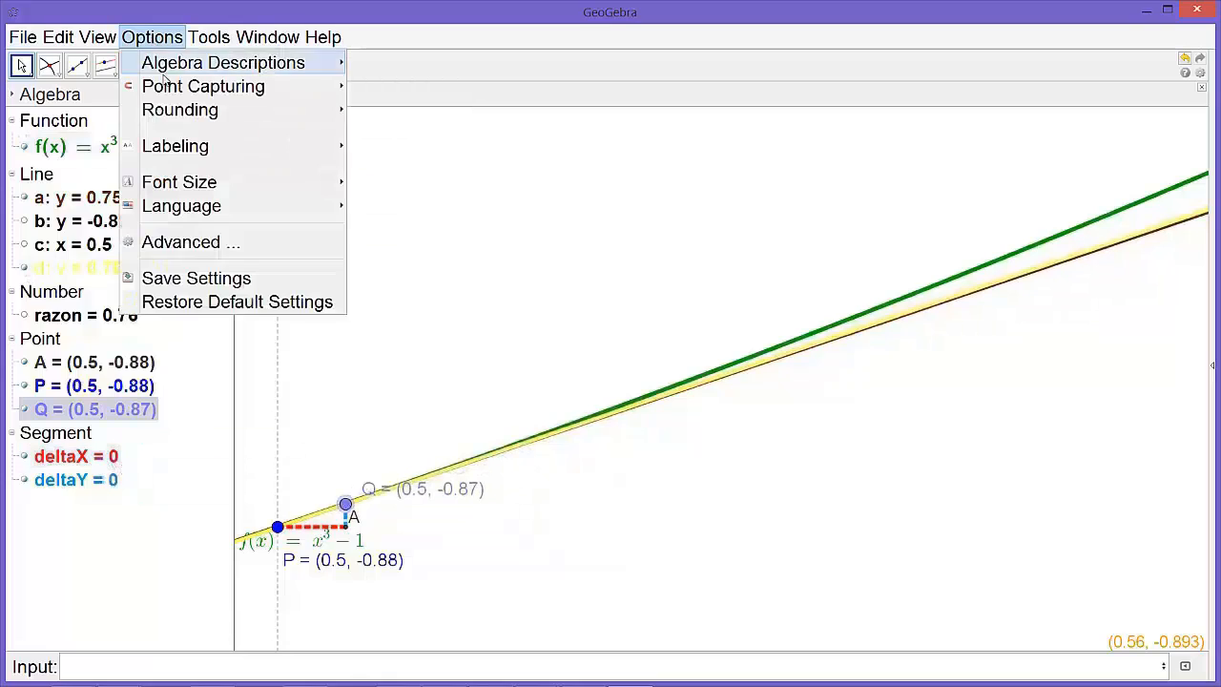
mouse_move(196, 115)
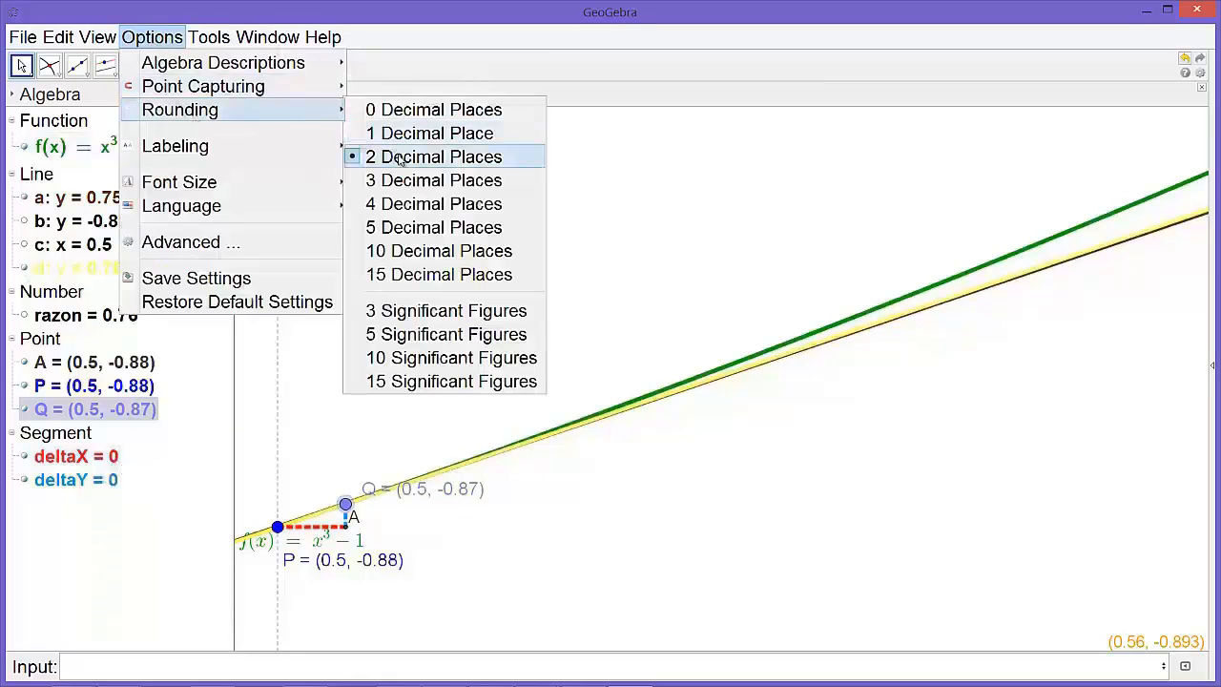
click(416, 250)
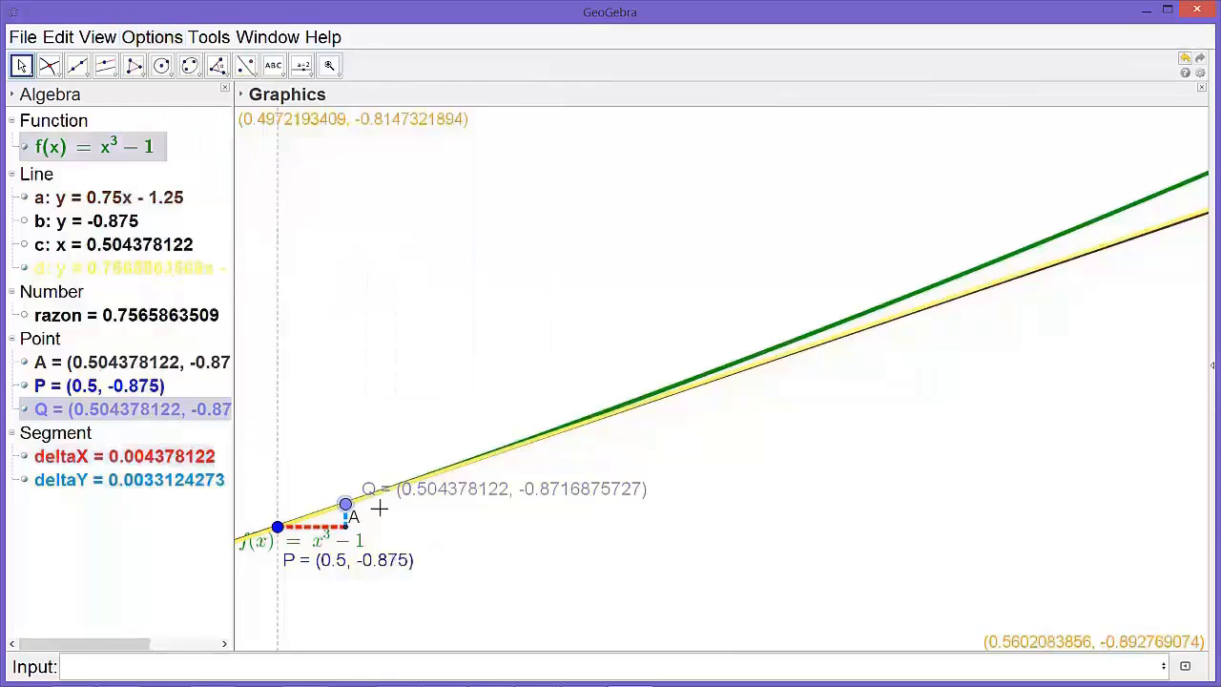
drag(347, 505, 310, 517)
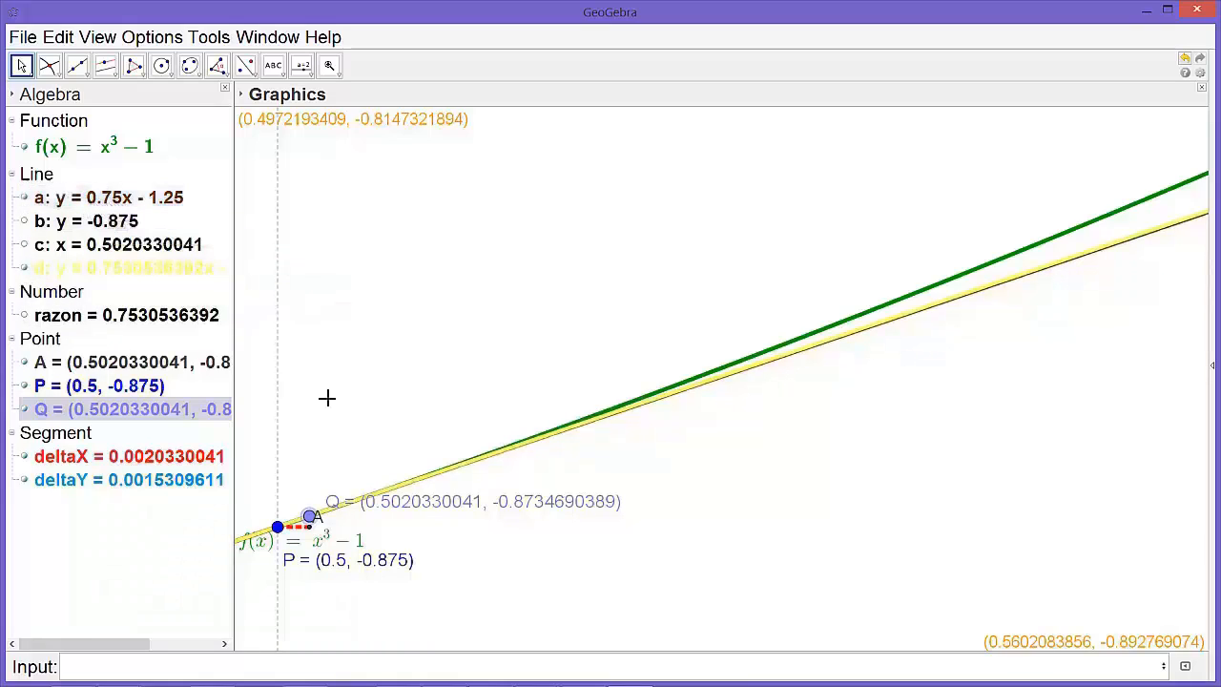
- Move point Q closer to P along the curve, to about (0.50049, -0.87463)
click(334, 72)
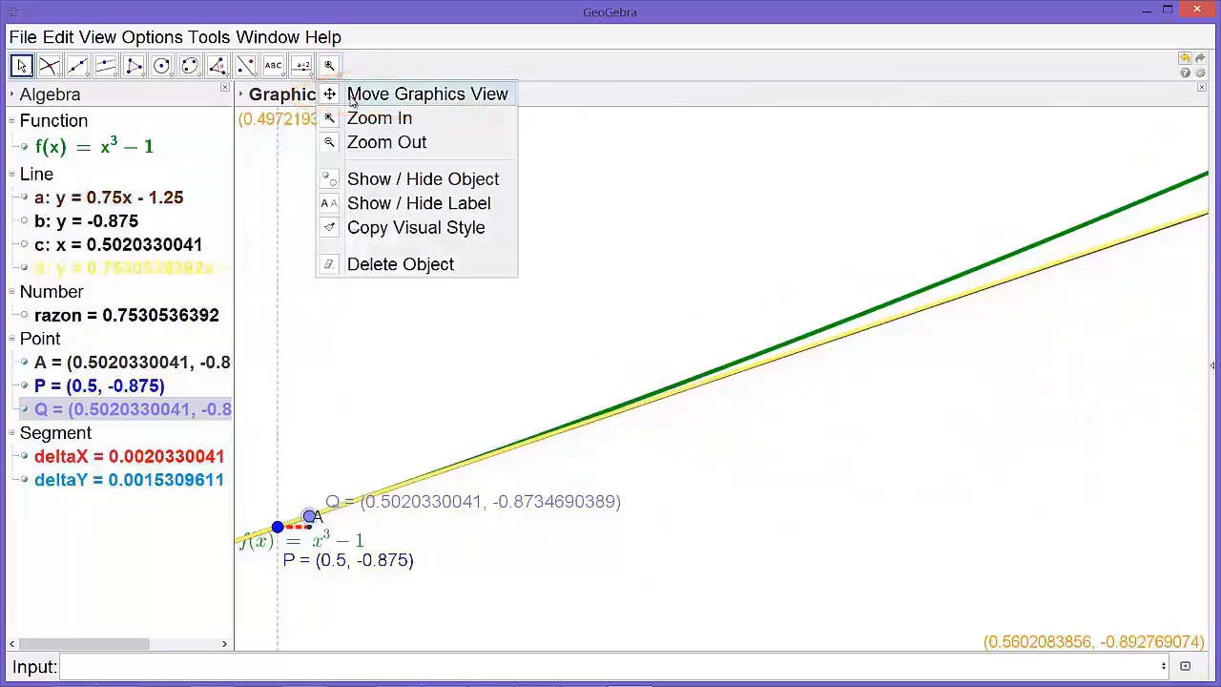
click(351, 99)
drag(386, 419, 604, 376)
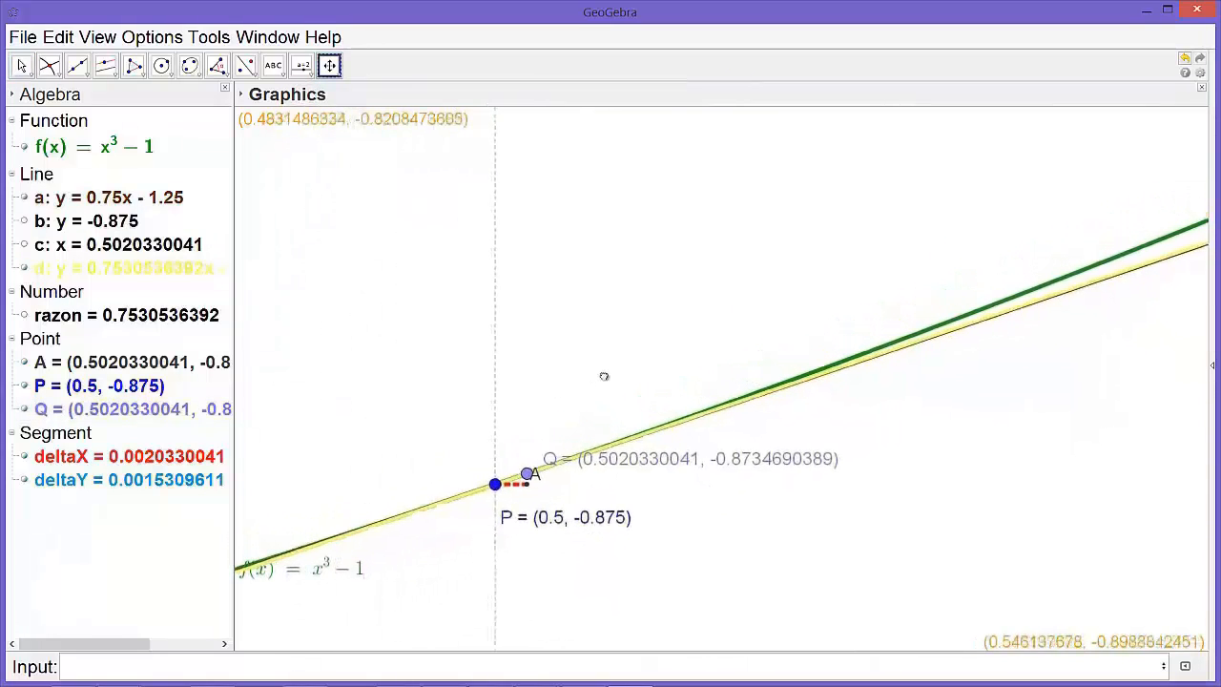
click(337, 73)
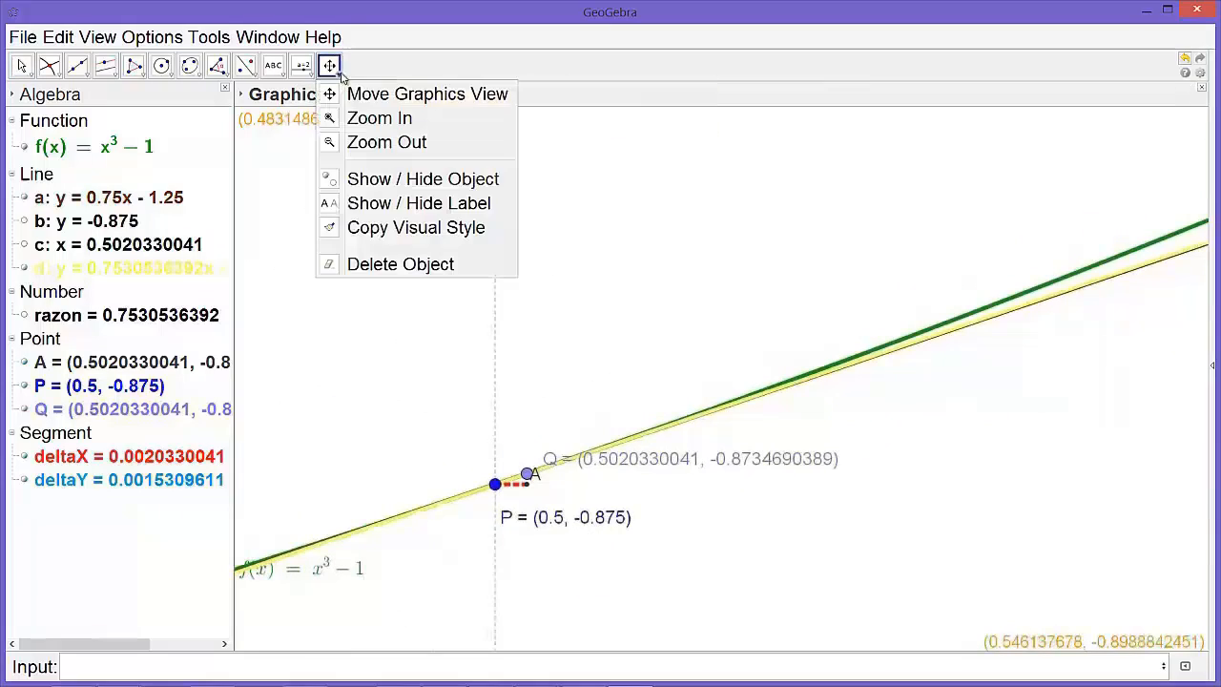
click(387, 120)
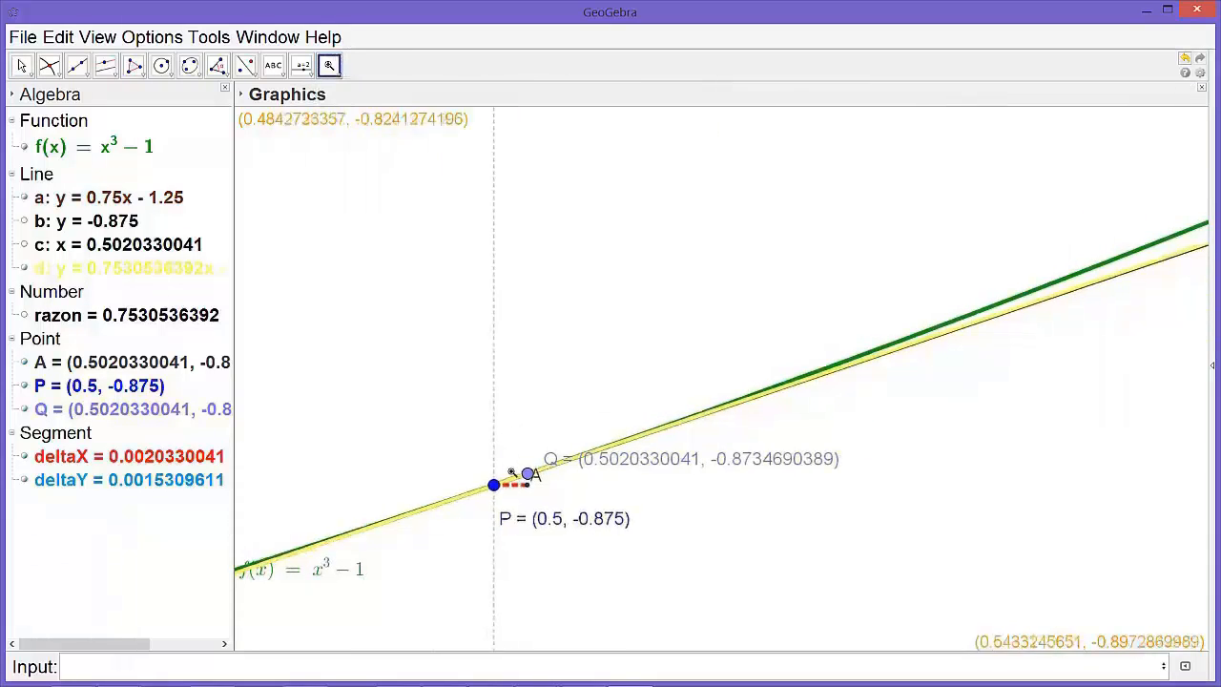
click(519, 475)
click(520, 516)
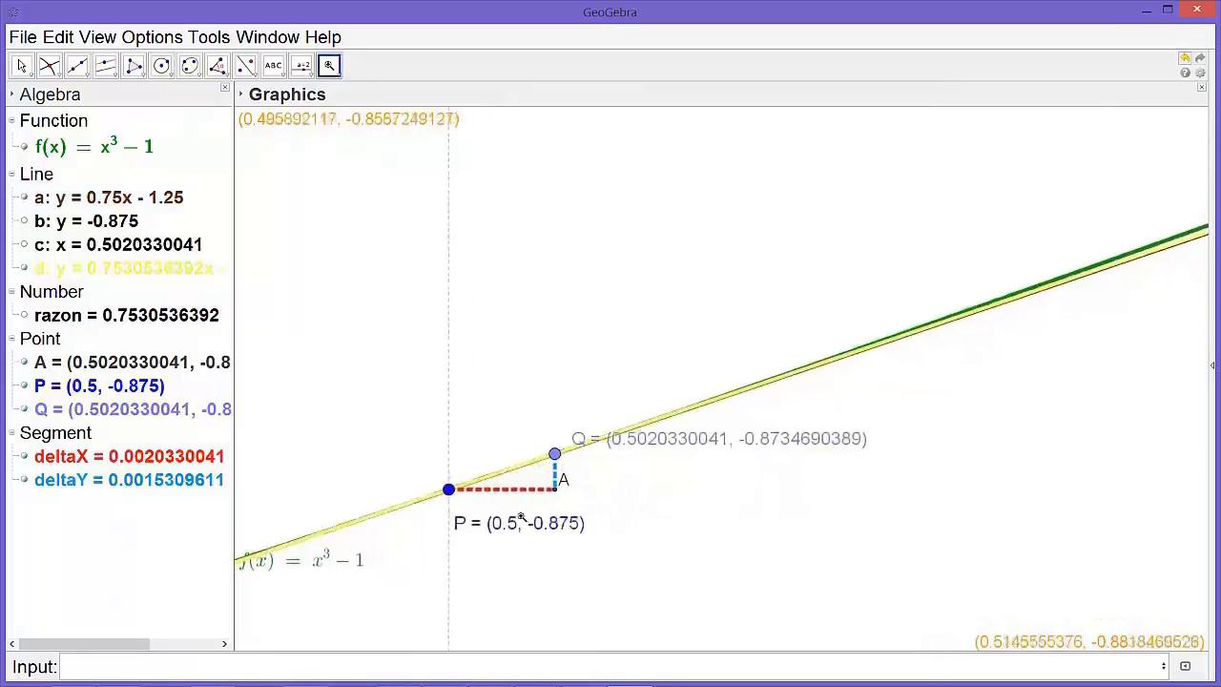
click(521, 516)
click(525, 489)
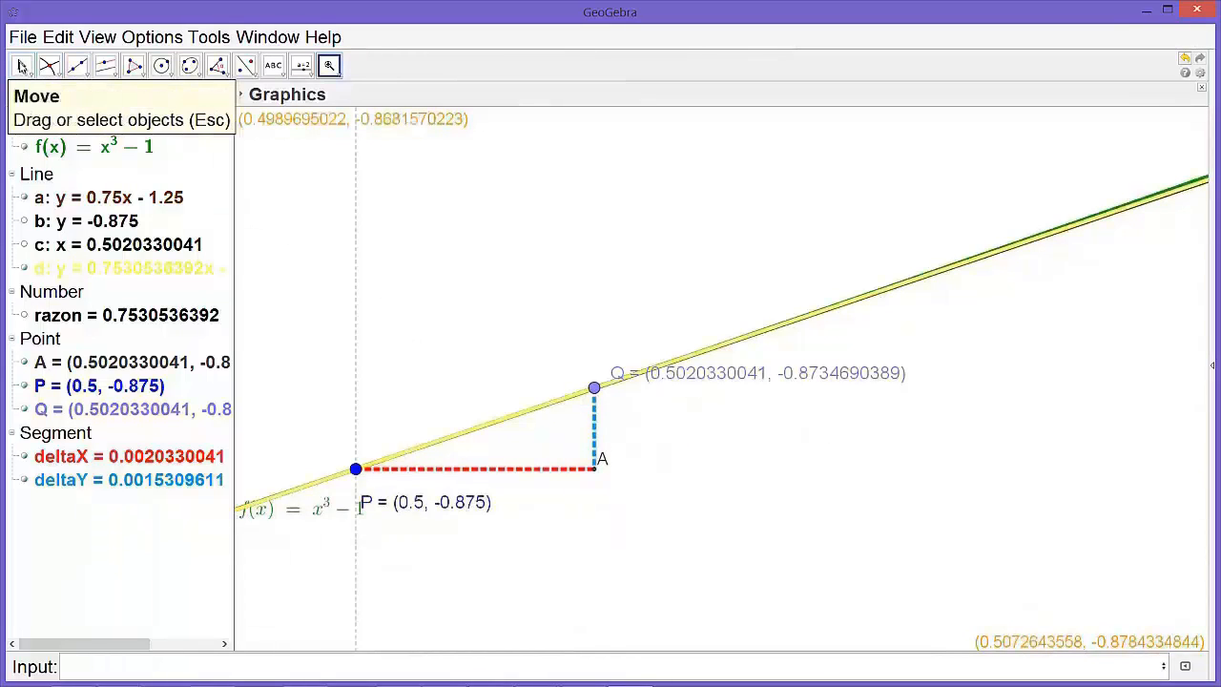
click(21, 66)
drag(593, 388, 412, 451)
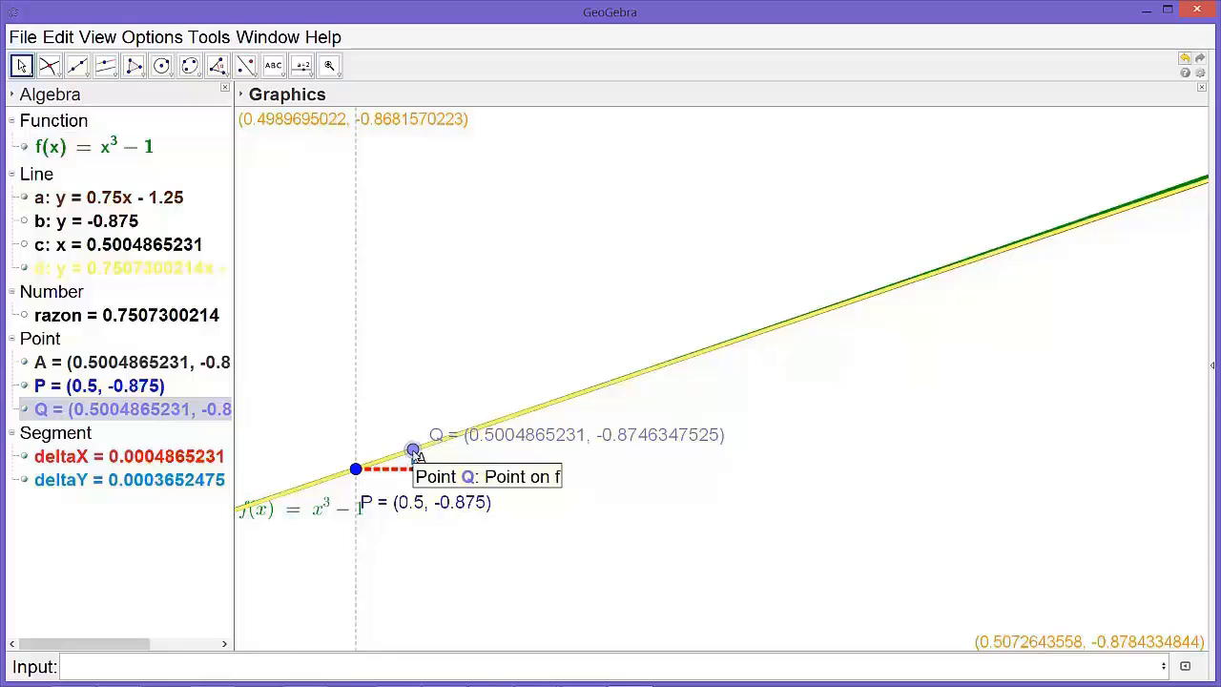
- Set the labels of points Q and P to show only the name
right_click(416, 454)
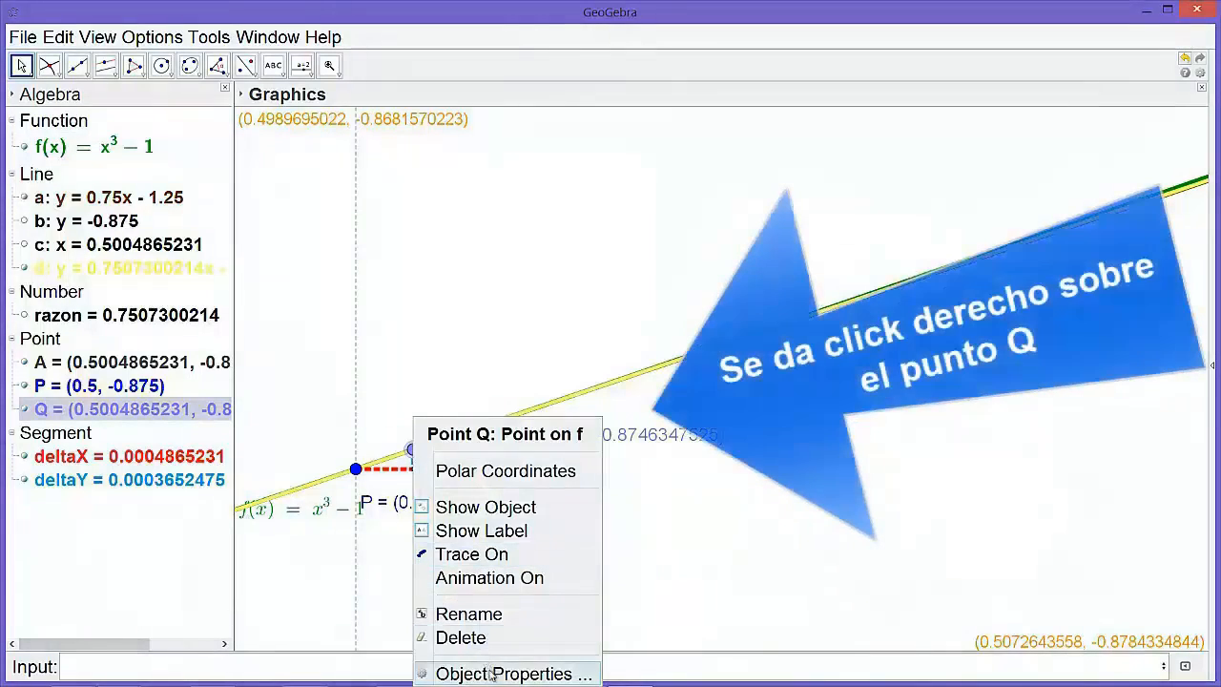
click(492, 673)
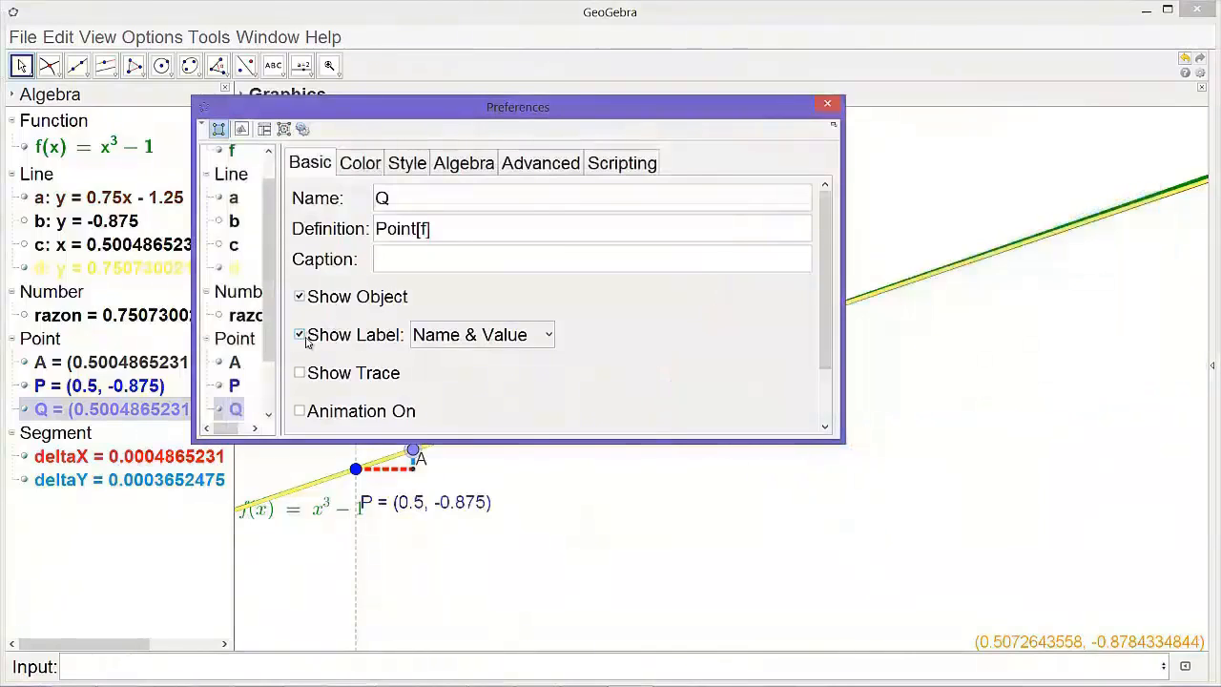
click(451, 333)
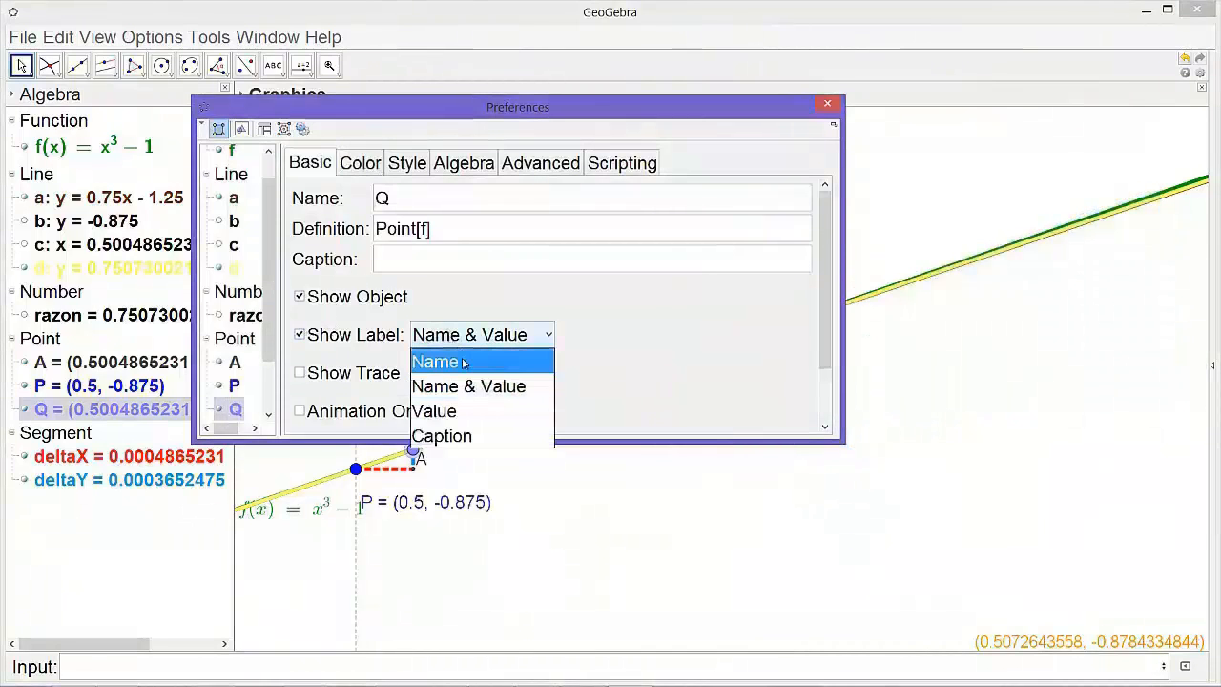
click(463, 363)
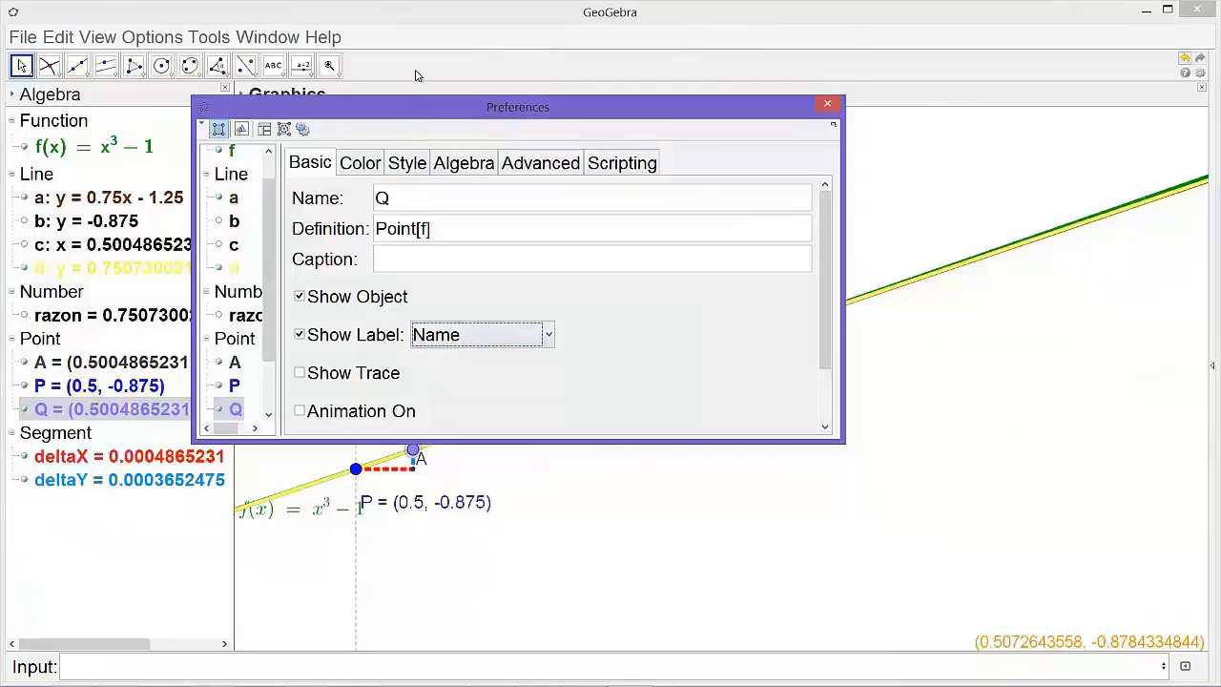
drag(411, 98, 425, 49)
click(250, 339)
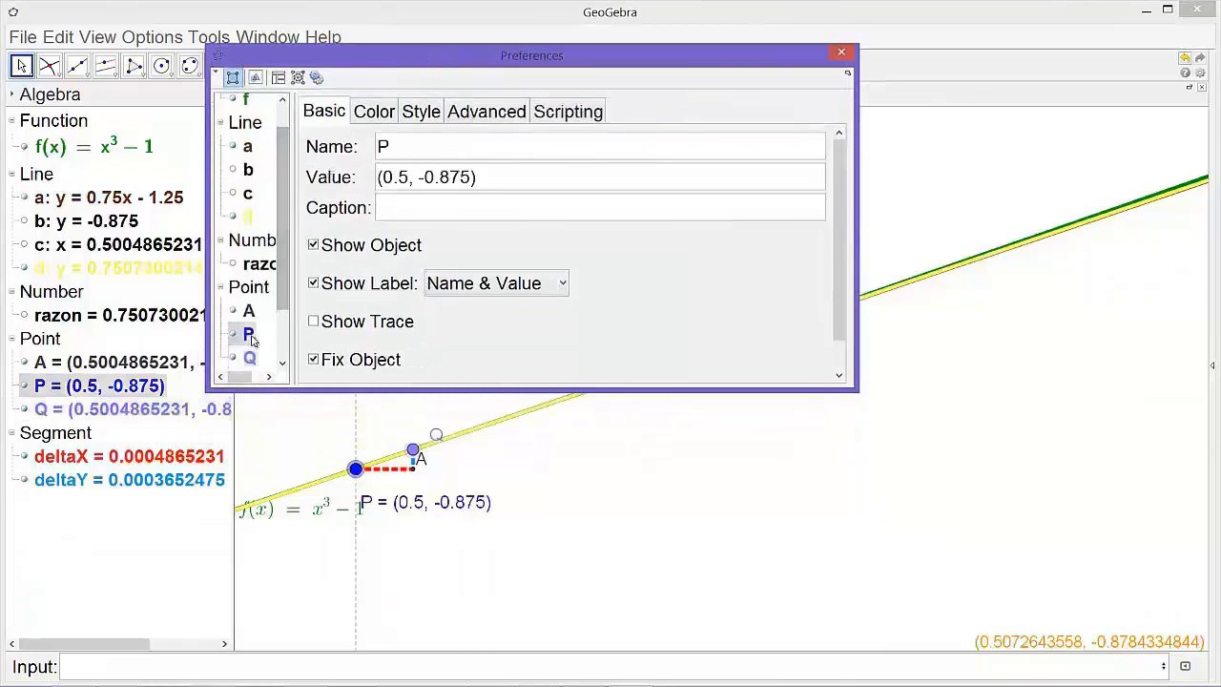
click(482, 286)
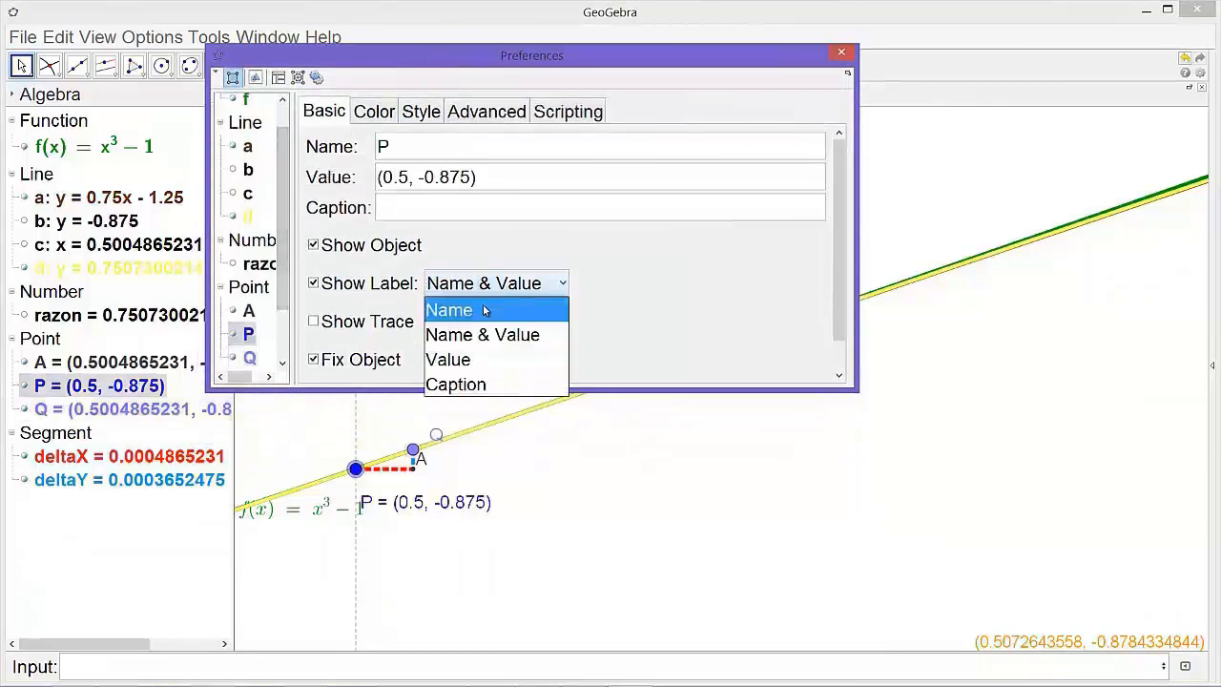
click(482, 304)
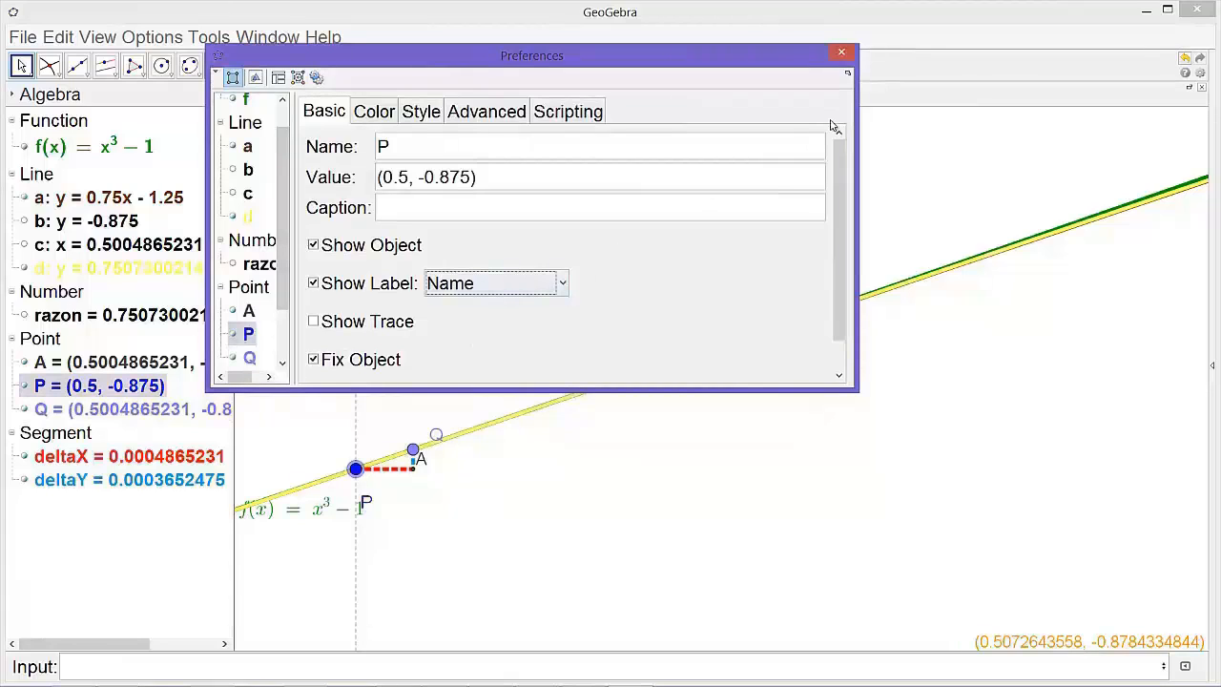
- Hide point A, the intersection of lines b and c, and close its properties
click(250, 312)
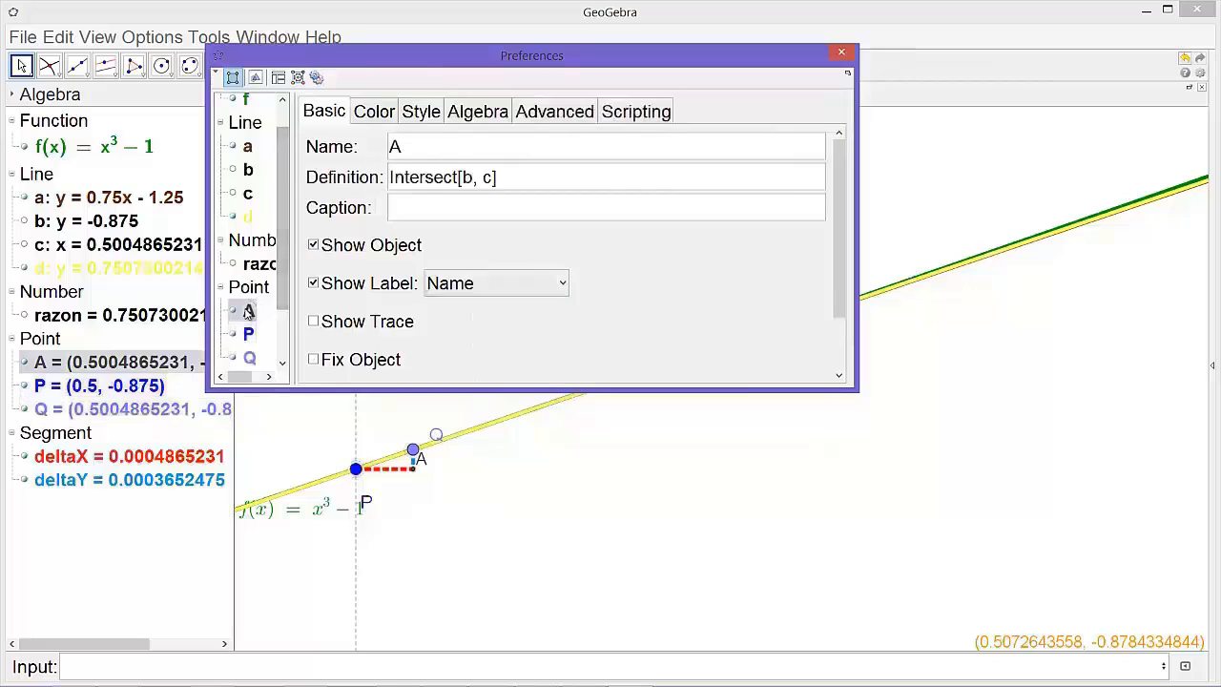
click(511, 286)
click(509, 290)
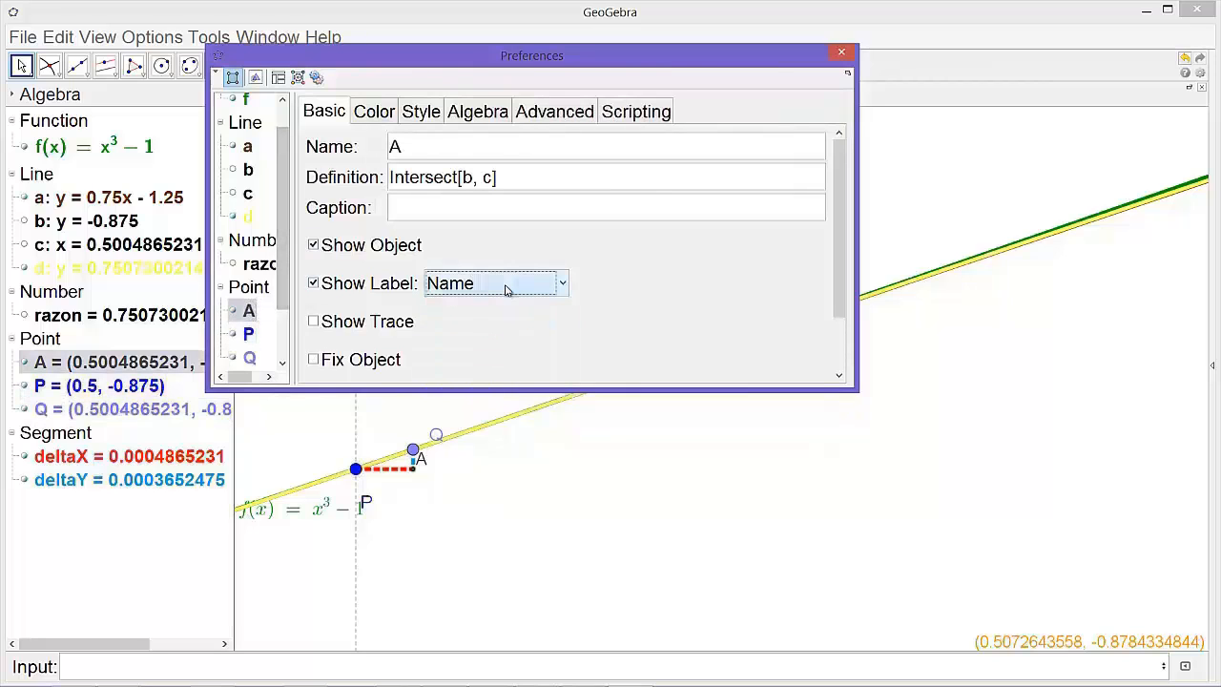
click(314, 245)
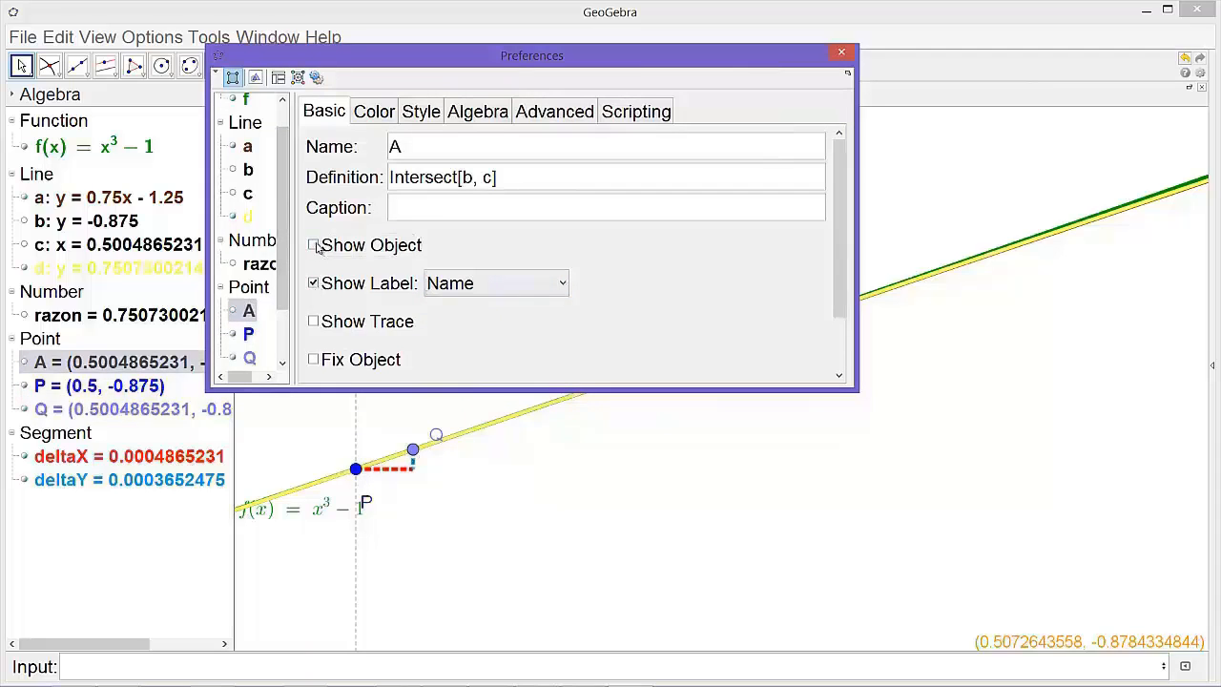
click(842, 54)
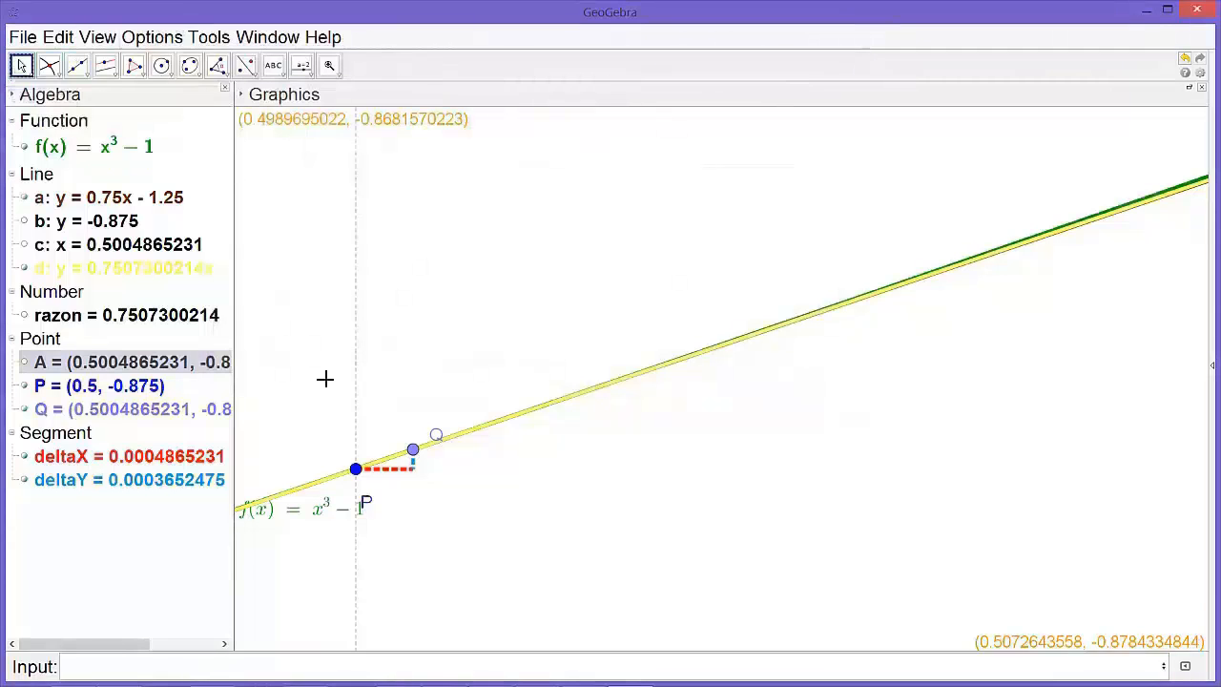
- Move point Q in stages along the curve toward P, to x of about 0.5000126
drag(412, 448, 375, 464)
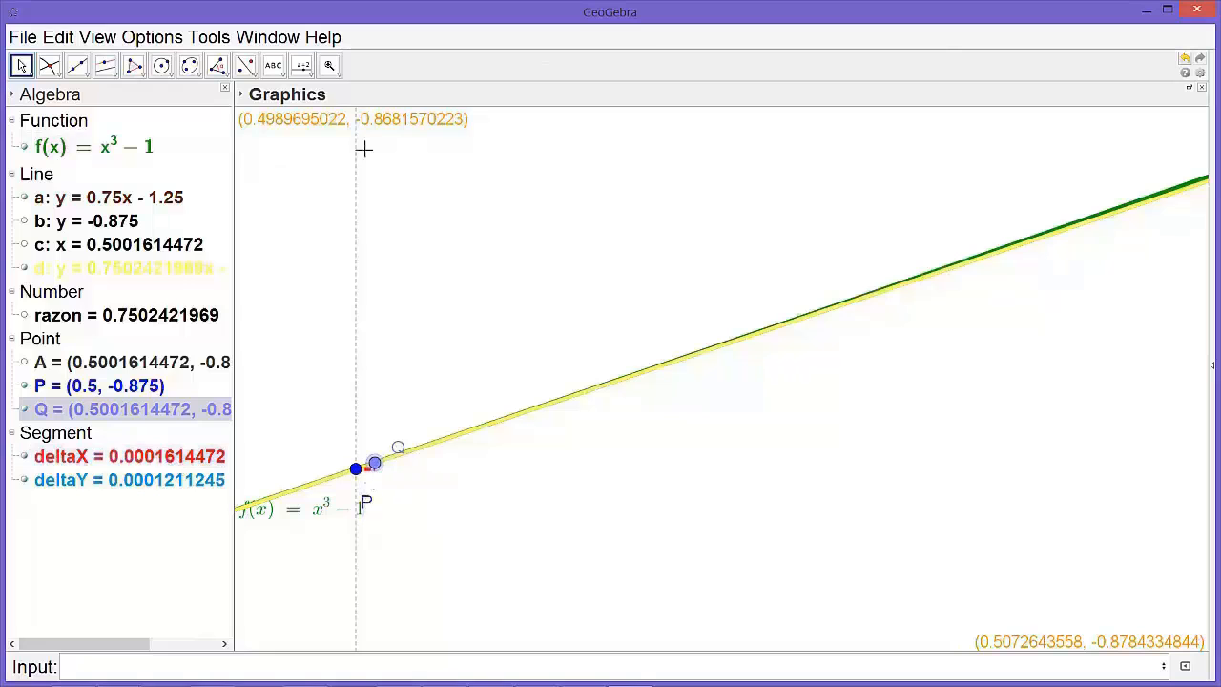
click(329, 64)
click(365, 464)
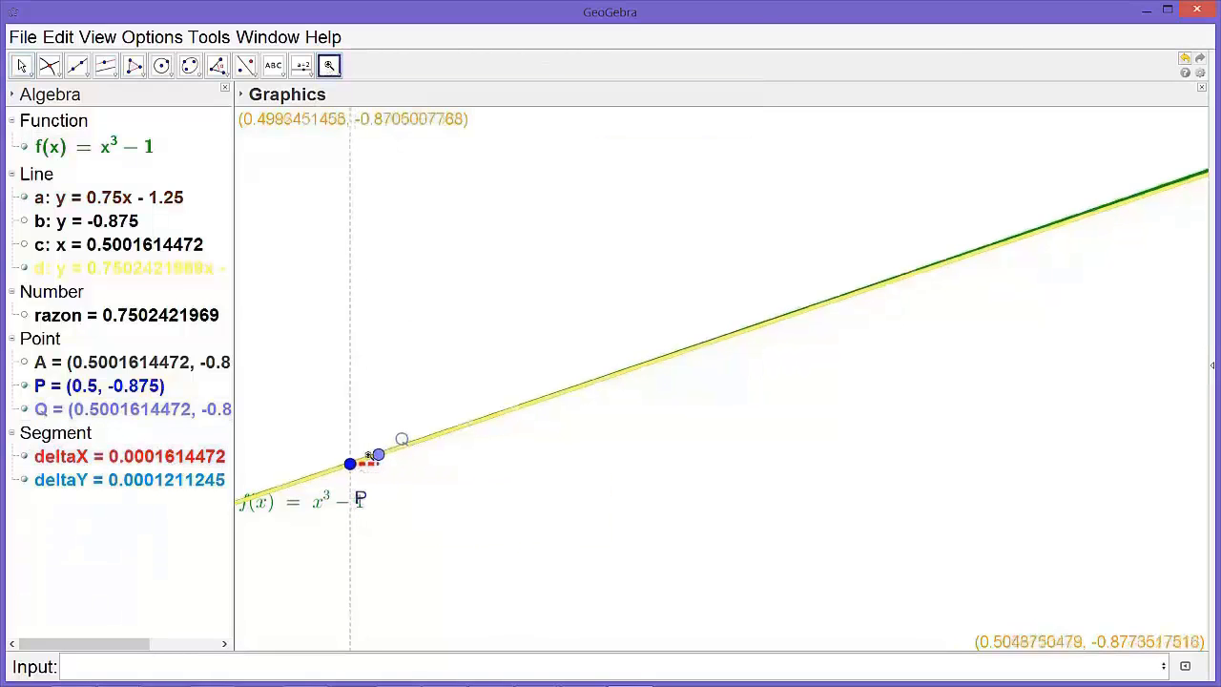
click(340, 79)
click(333, 93)
drag(400, 340, 561, 318)
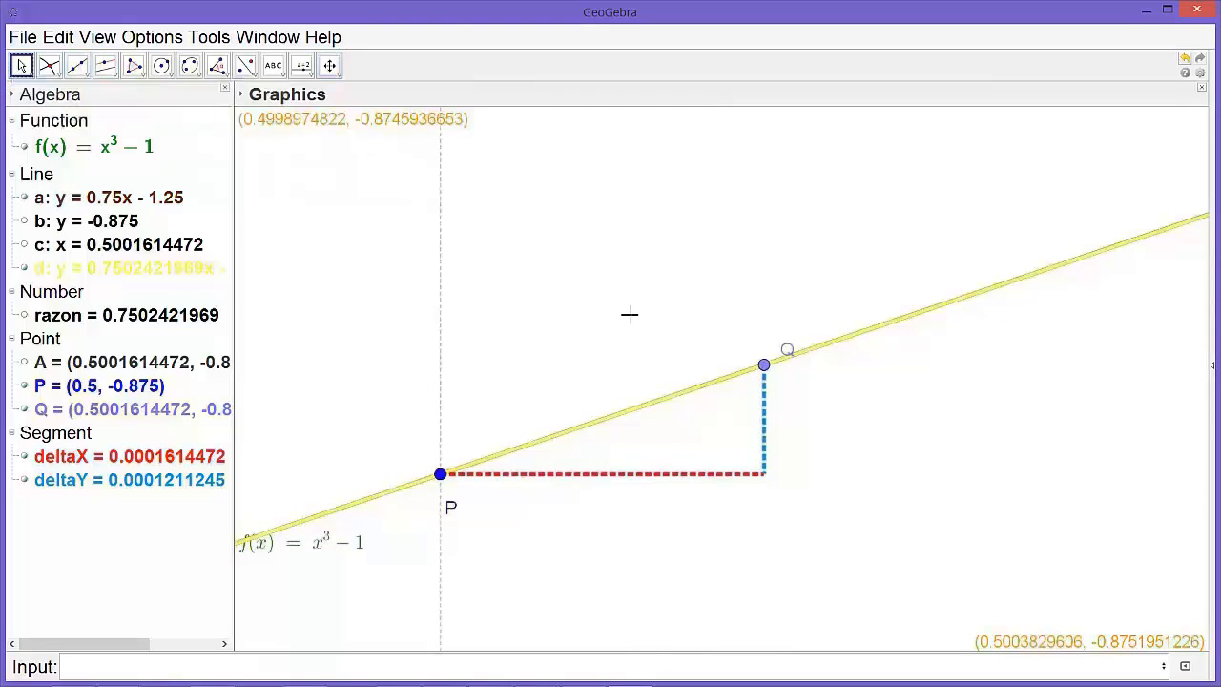
drag(762, 364, 736, 373)
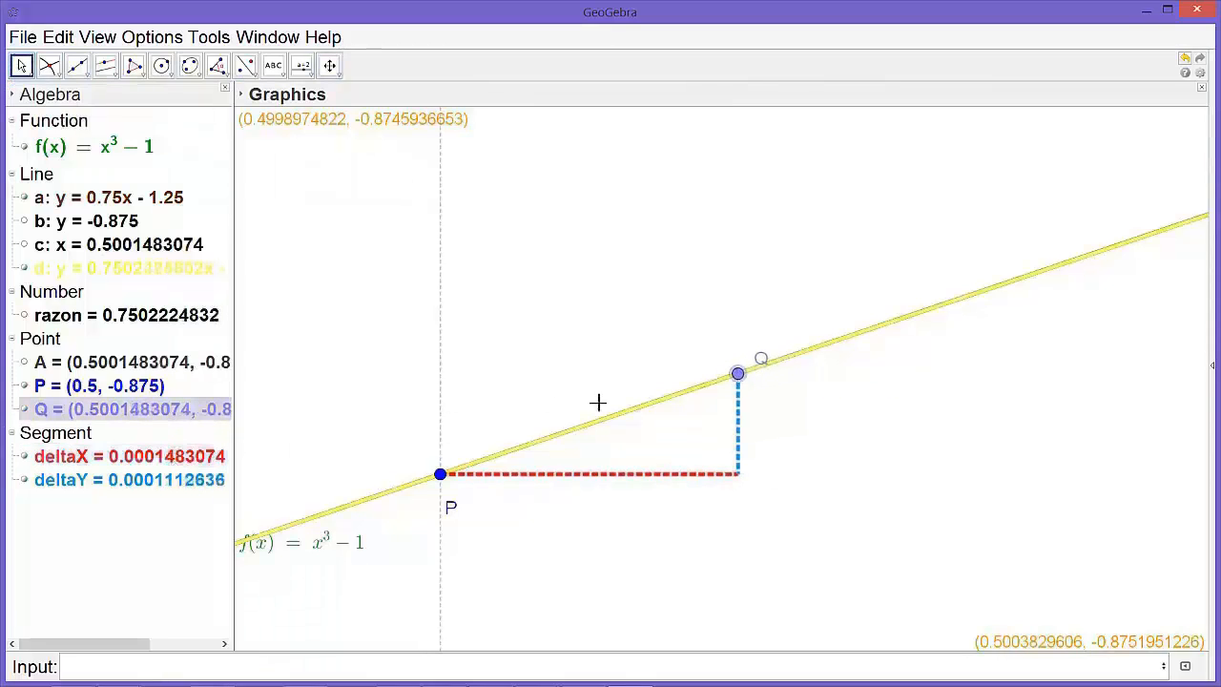
drag(736, 372, 493, 439)
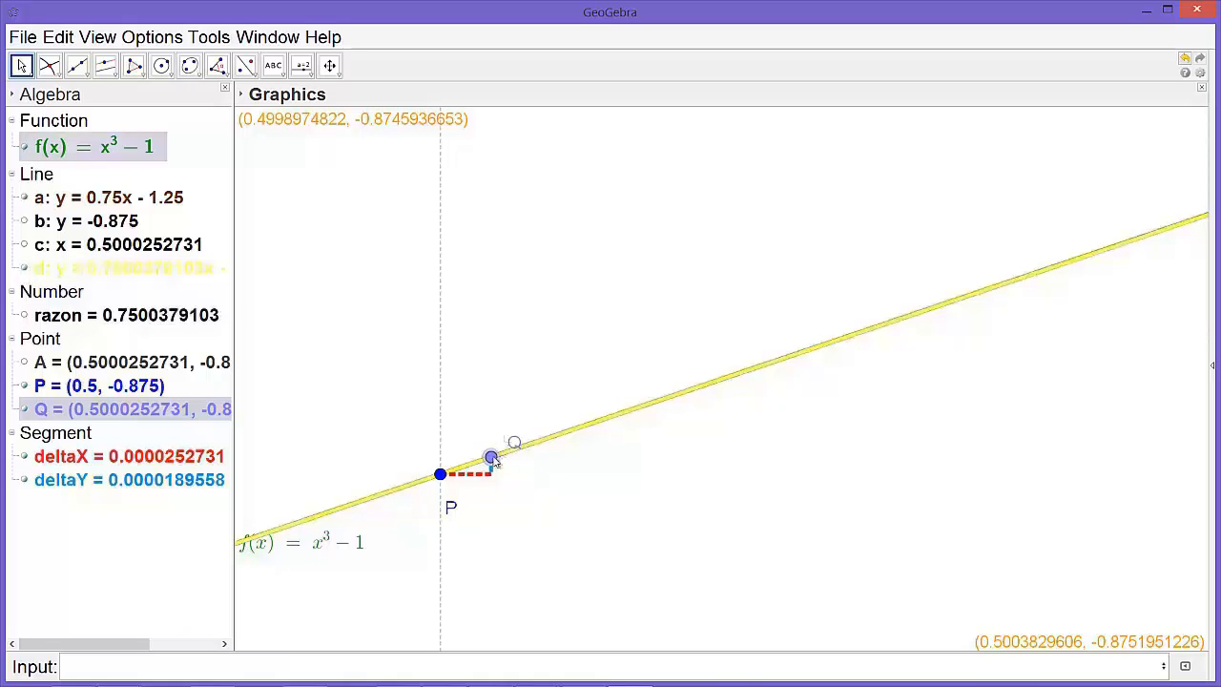
drag(491, 458, 465, 471)
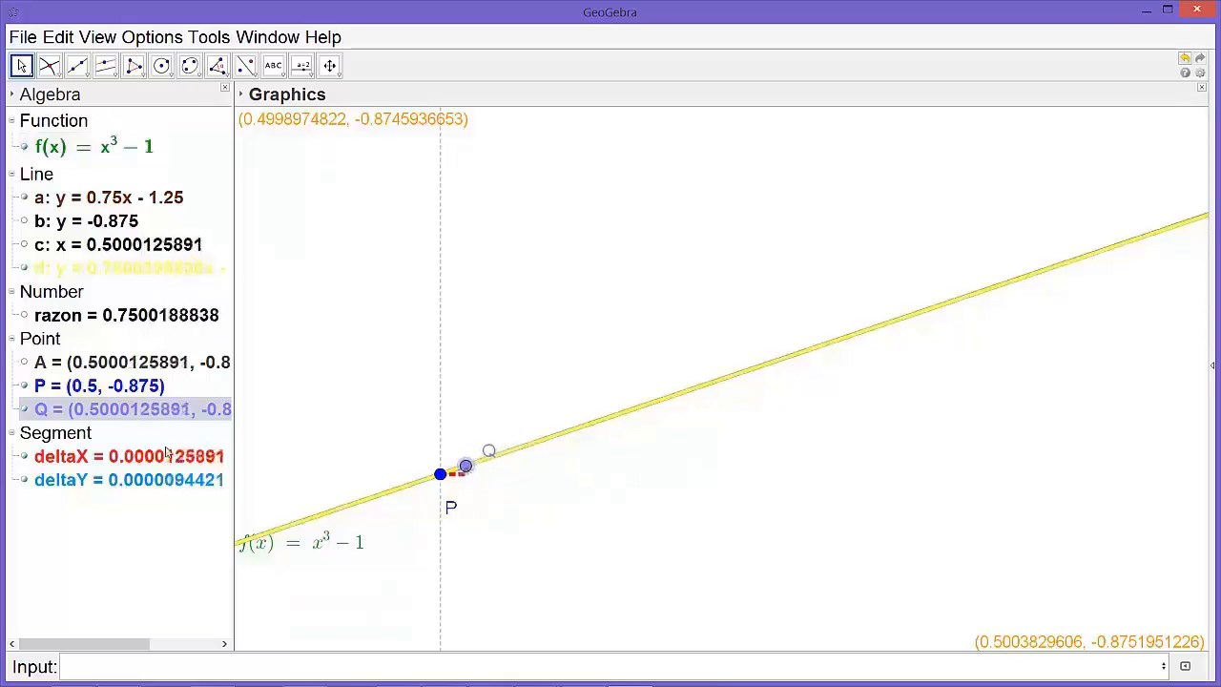
- Bring point Q closer to P along the curve, to x of about 0.500001, and check the definition of razon
click(329, 64)
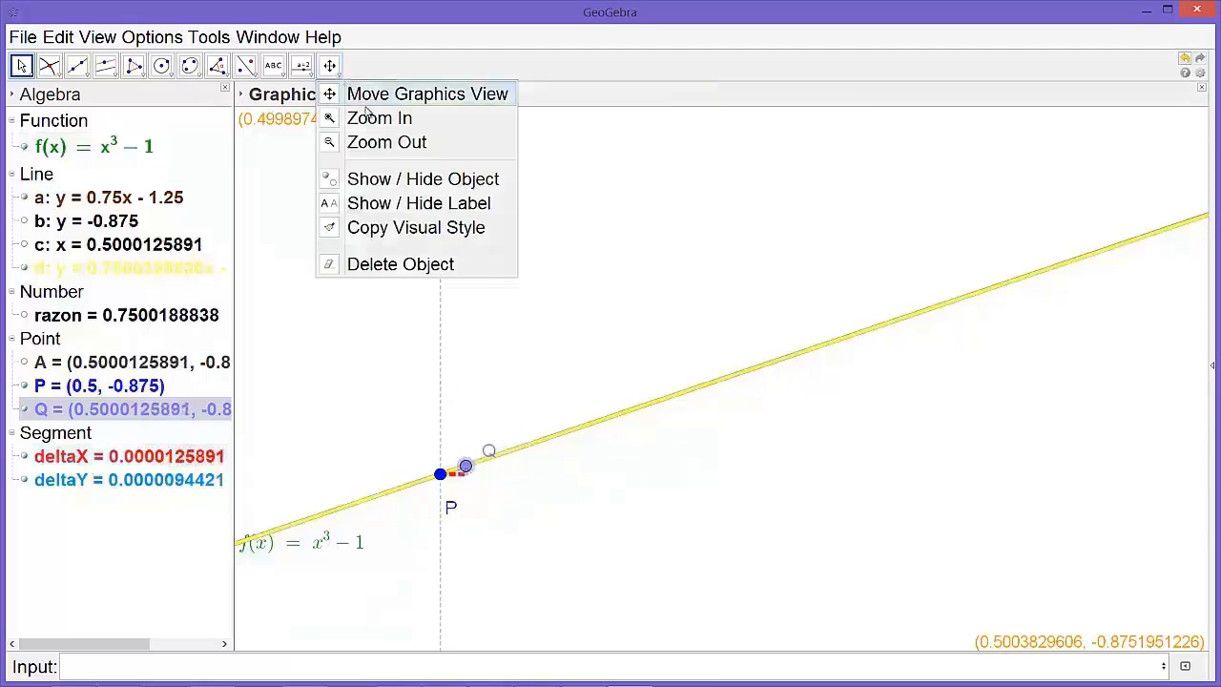
click(376, 118)
click(460, 481)
click(461, 481)
click(461, 482)
click(461, 481)
click(460, 469)
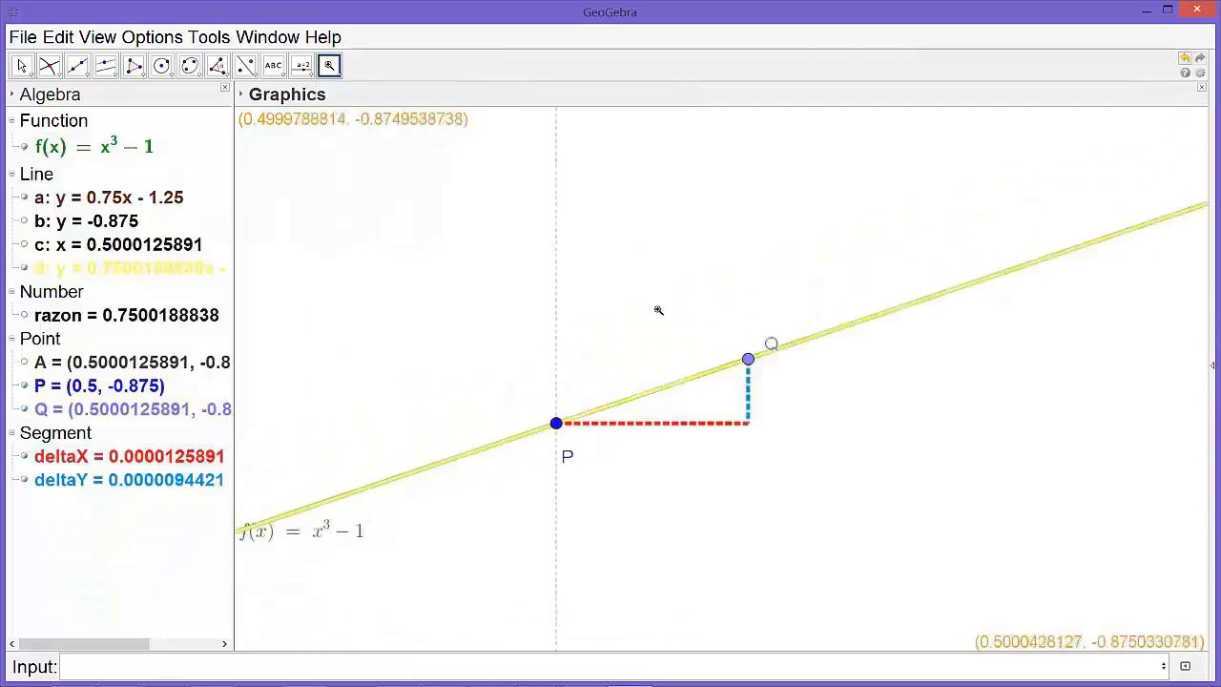
click(657, 300)
click(657, 300)
key(Escape)
drag(858, 302, 461, 420)
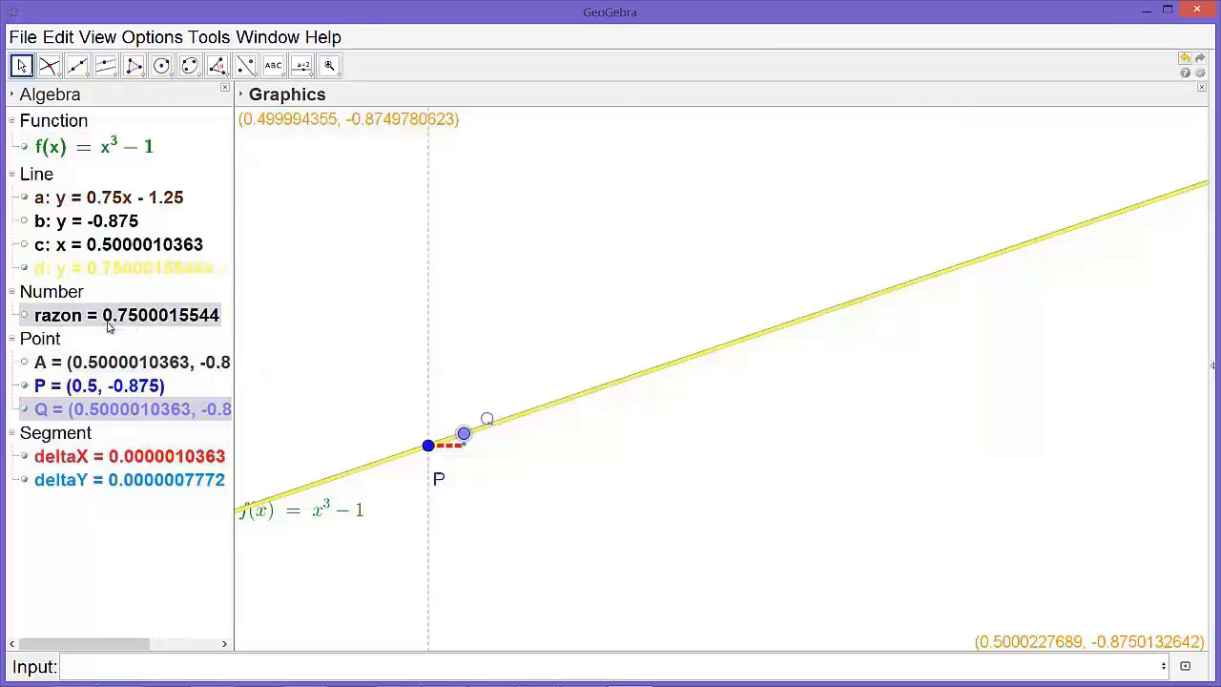
mouse_move(139, 326)
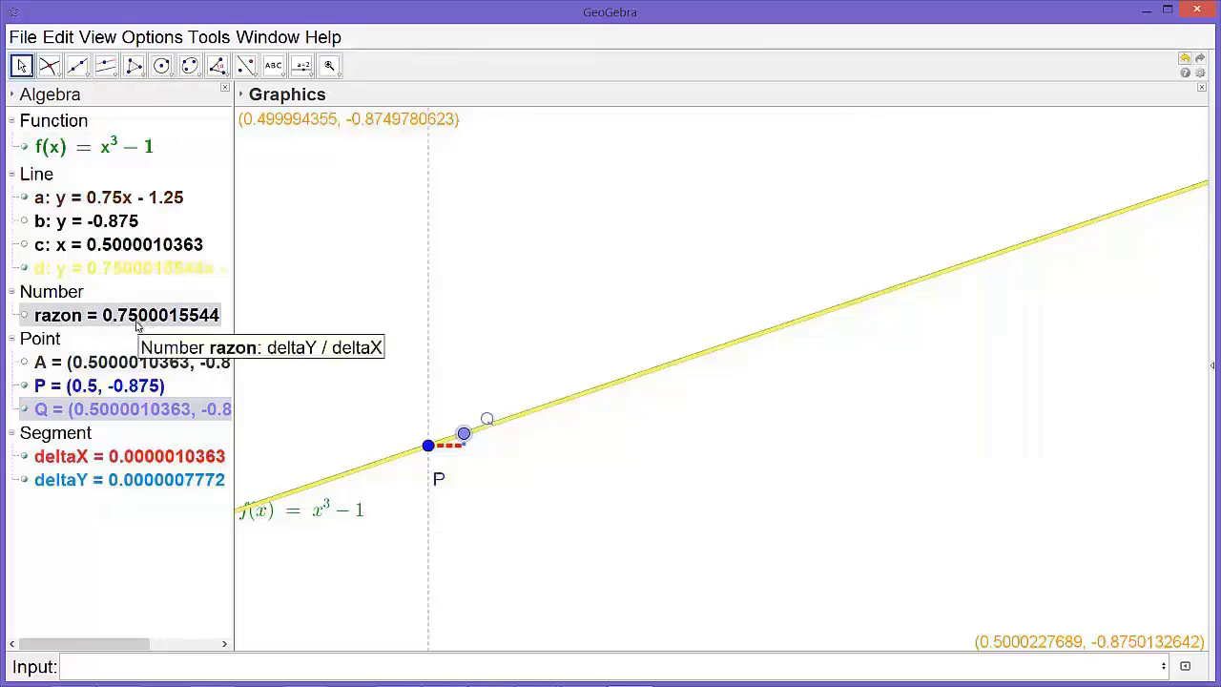
- Bring point Q even closer to P in two stages, to x of about 0.5000000322
click(328, 65)
click(424, 435)
click(493, 435)
click(479, 443)
drag(417, 438, 648, 311)
key(Escape)
click(900, 282)
drag(902, 284, 629, 333)
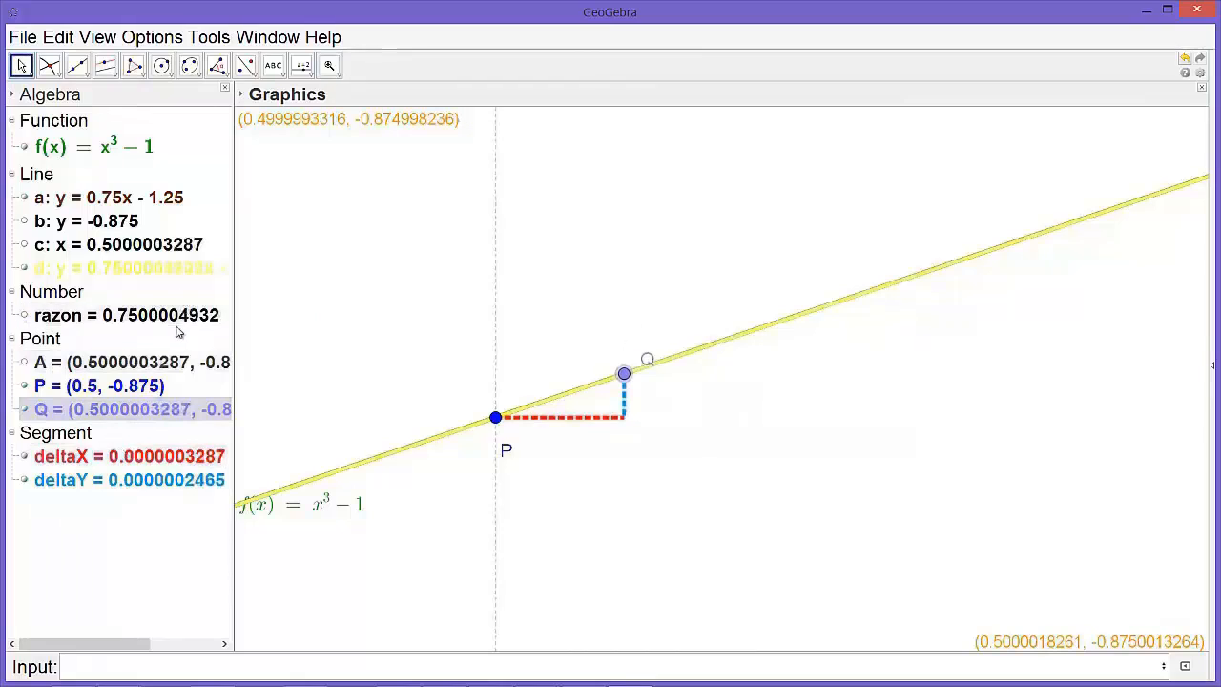
drag(624, 374, 509, 404)
- Move point Q in two stages almost onto P, to x of about 0.5000000049
click(329, 65)
click(495, 411)
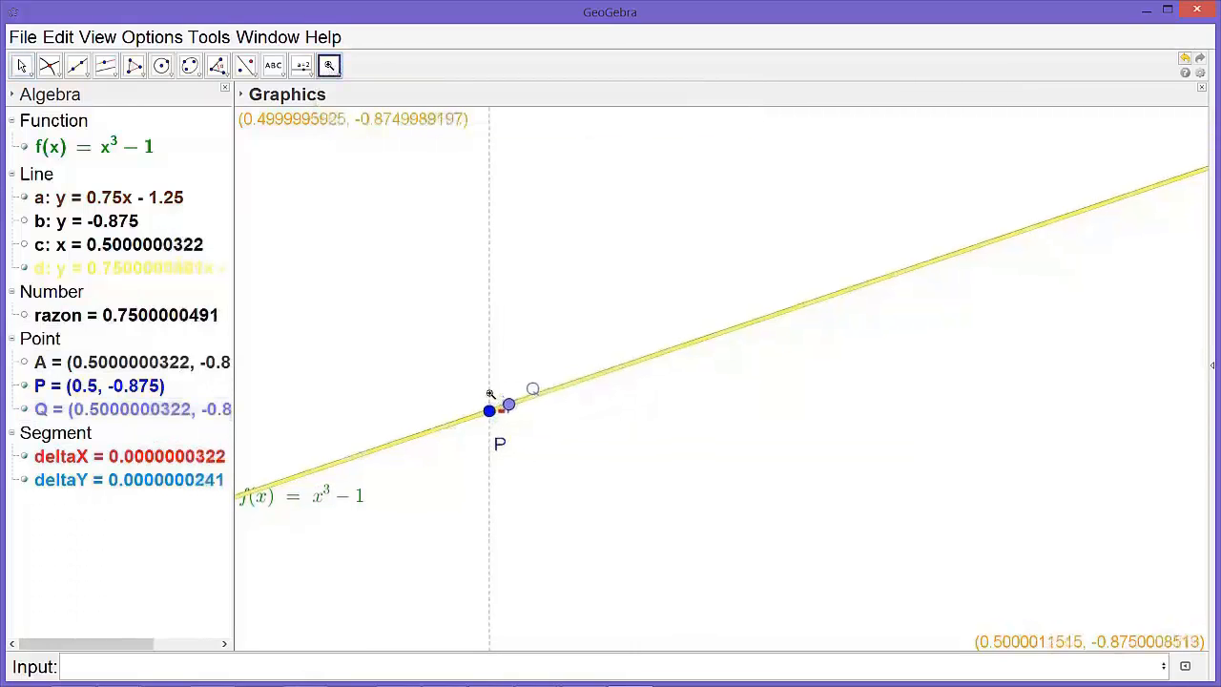
click(495, 408)
click(495, 408)
click(494, 408)
click(495, 408)
click(495, 408)
click(495, 409)
click(477, 438)
drag(536, 402, 673, 304)
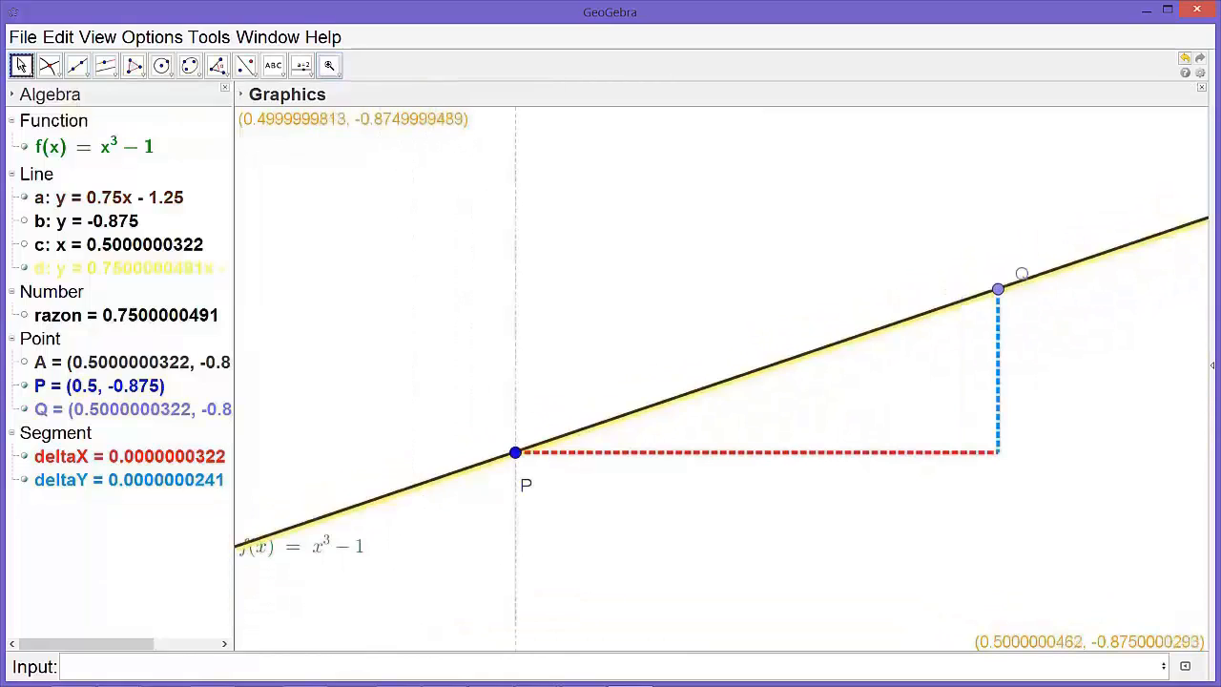
click(22, 66)
drag(998, 296, 714, 386)
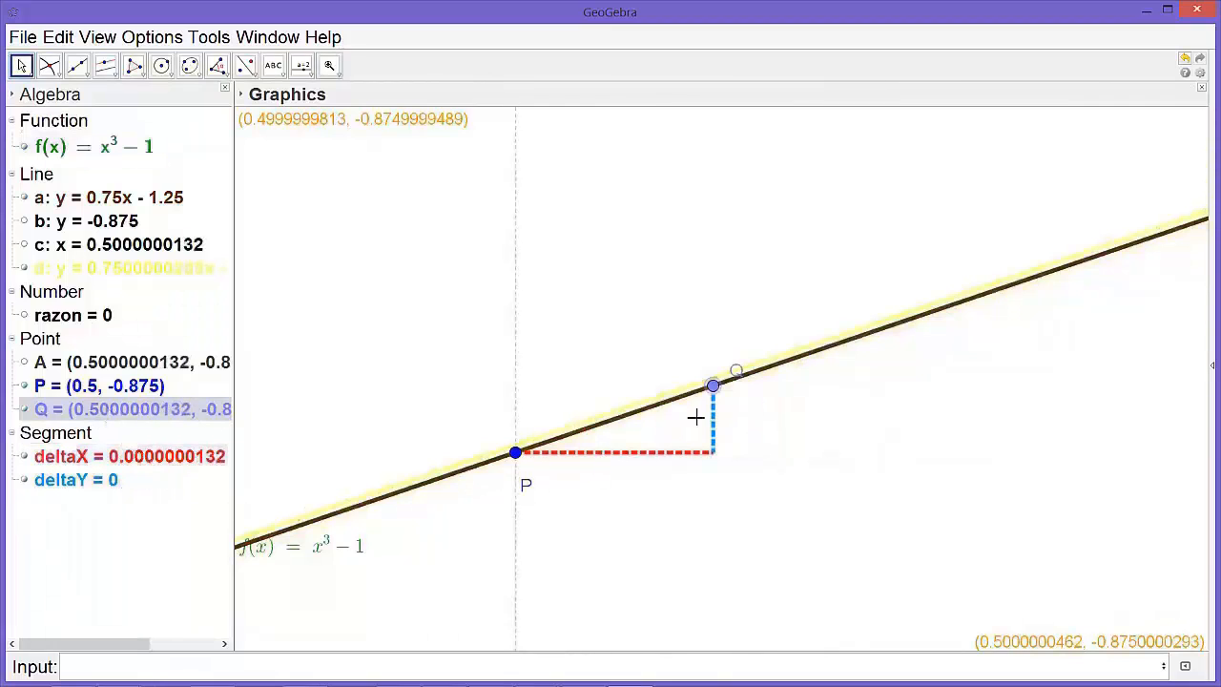
drag(713, 387, 589, 440)
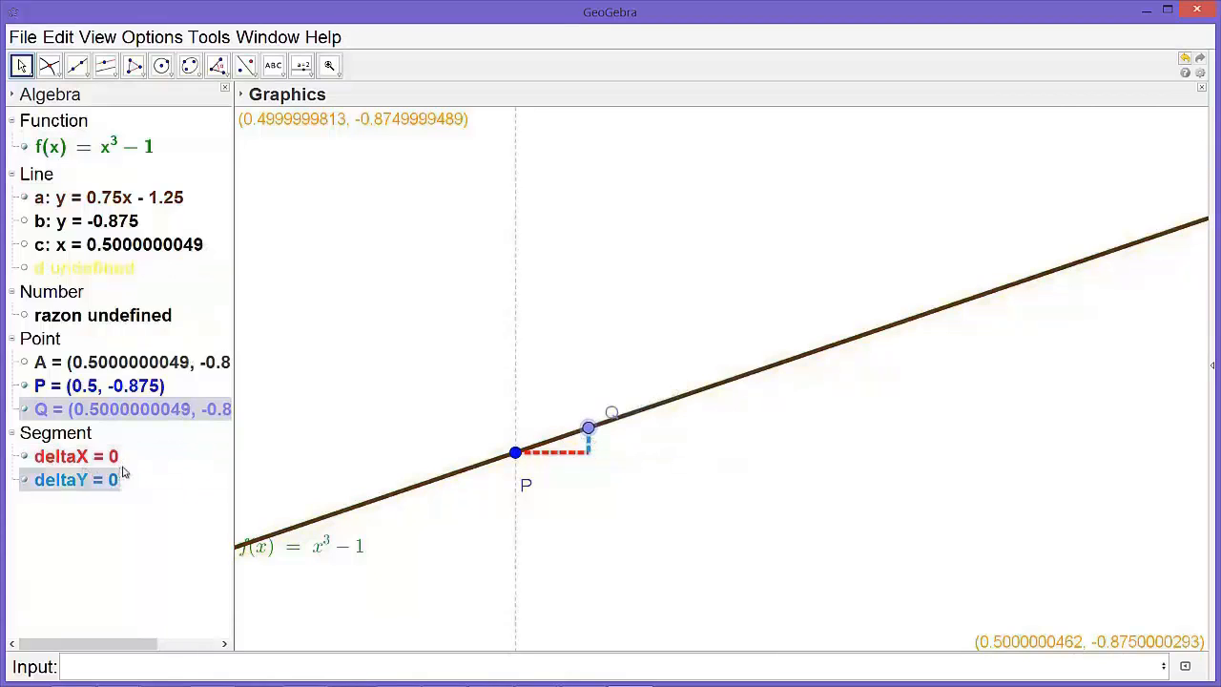
- Set the rounding to 15 decimal places and widen the Algebra view to fit the longer values
click(151, 37)
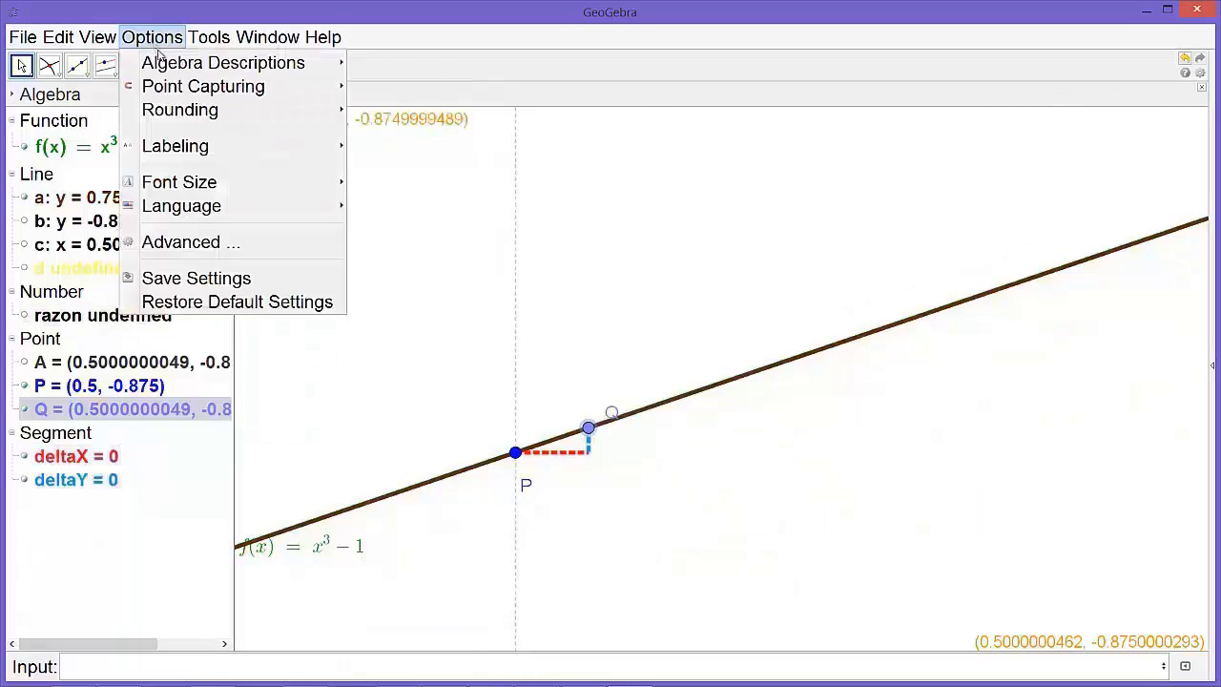
mouse_move(211, 113)
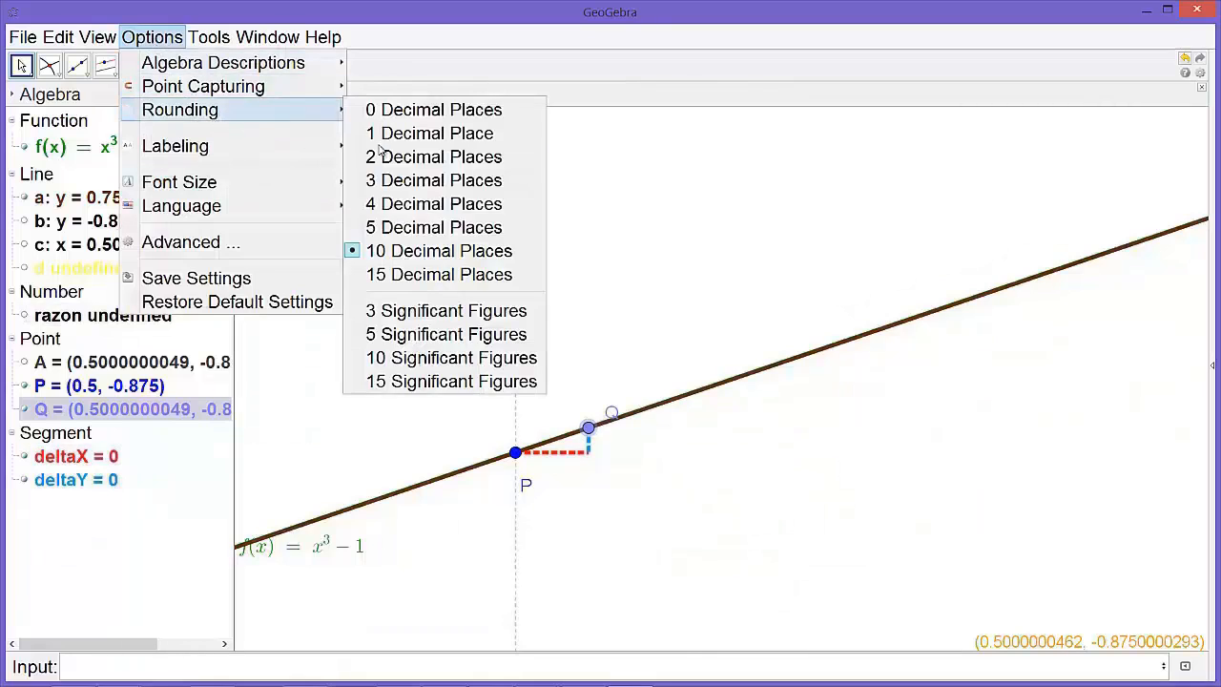
click(439, 274)
drag(232, 438, 273, 442)
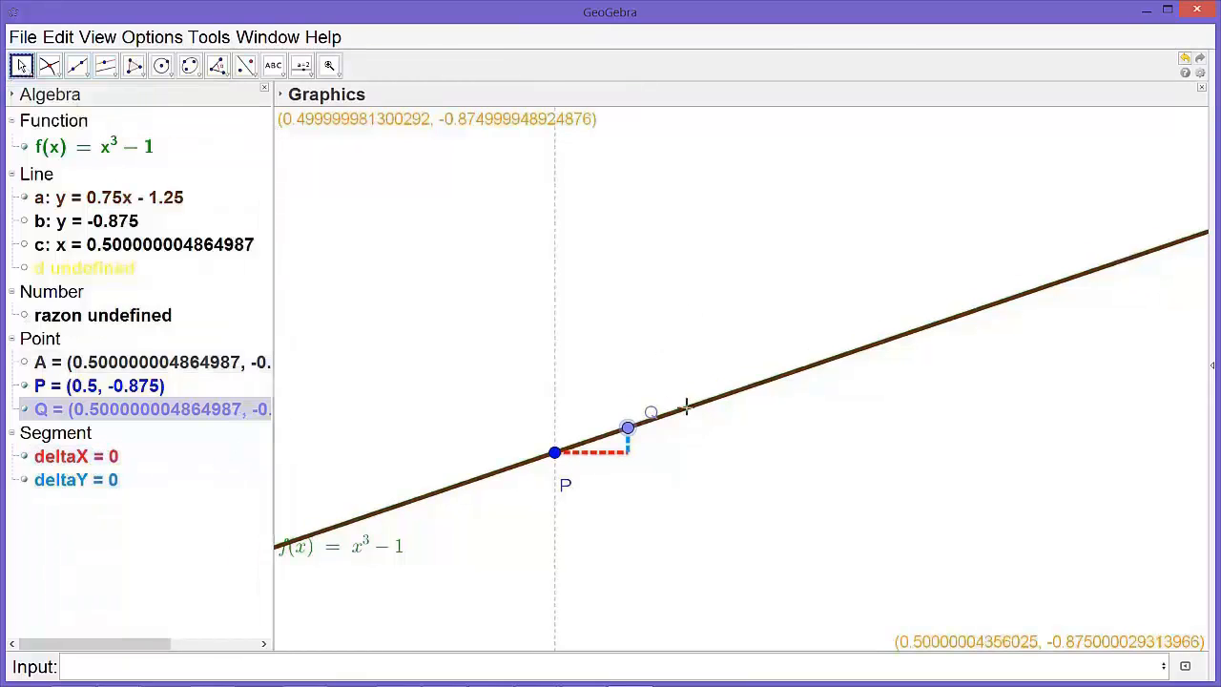
- Move point Q in stages away from P along the curve, to x of about 0.5000000147, and check razon
drag(628, 427, 697, 404)
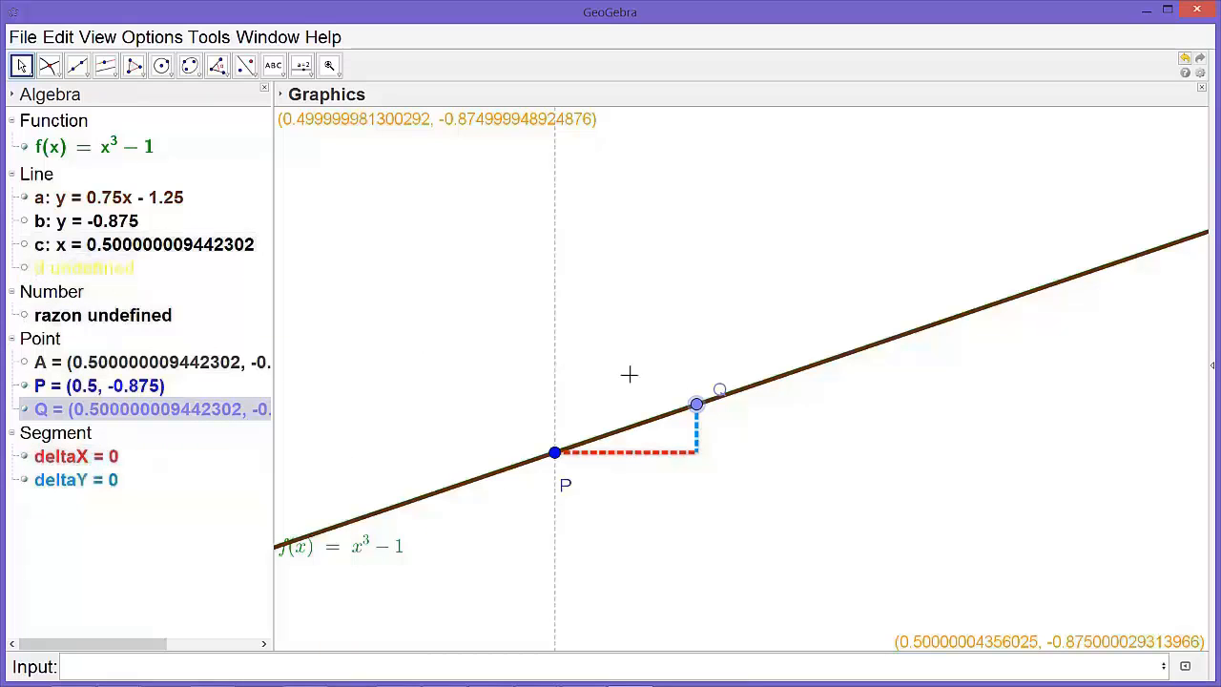
drag(697, 404, 711, 400)
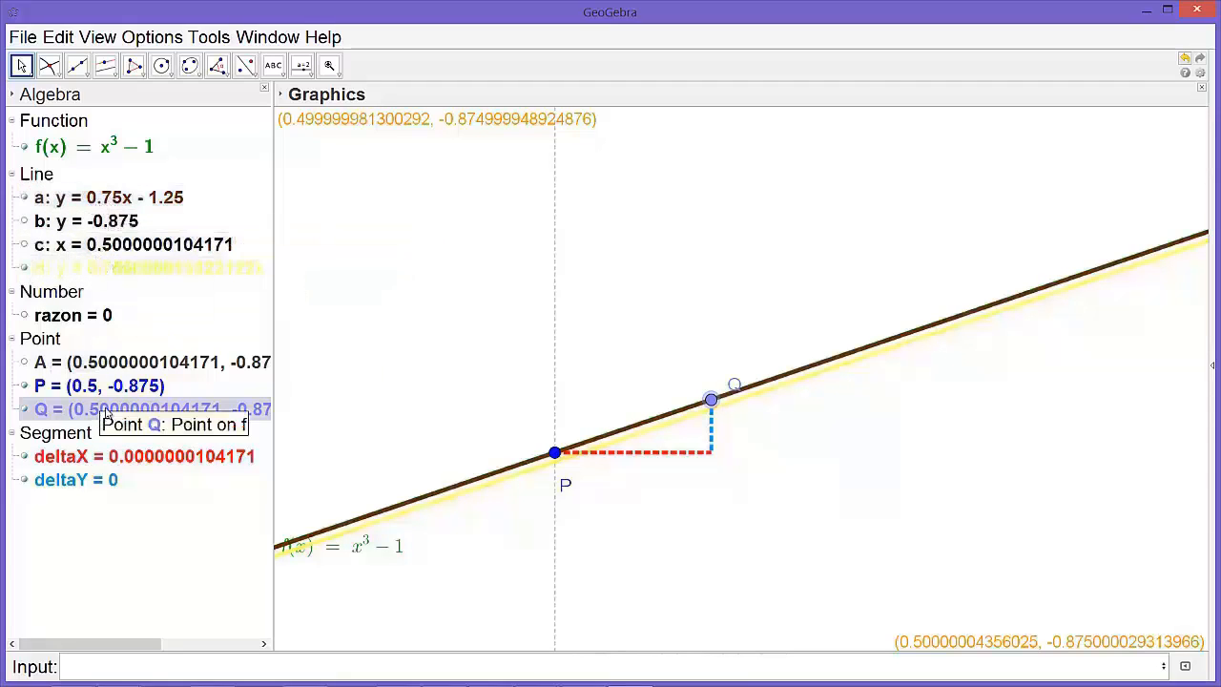
drag(728, 403, 774, 373)
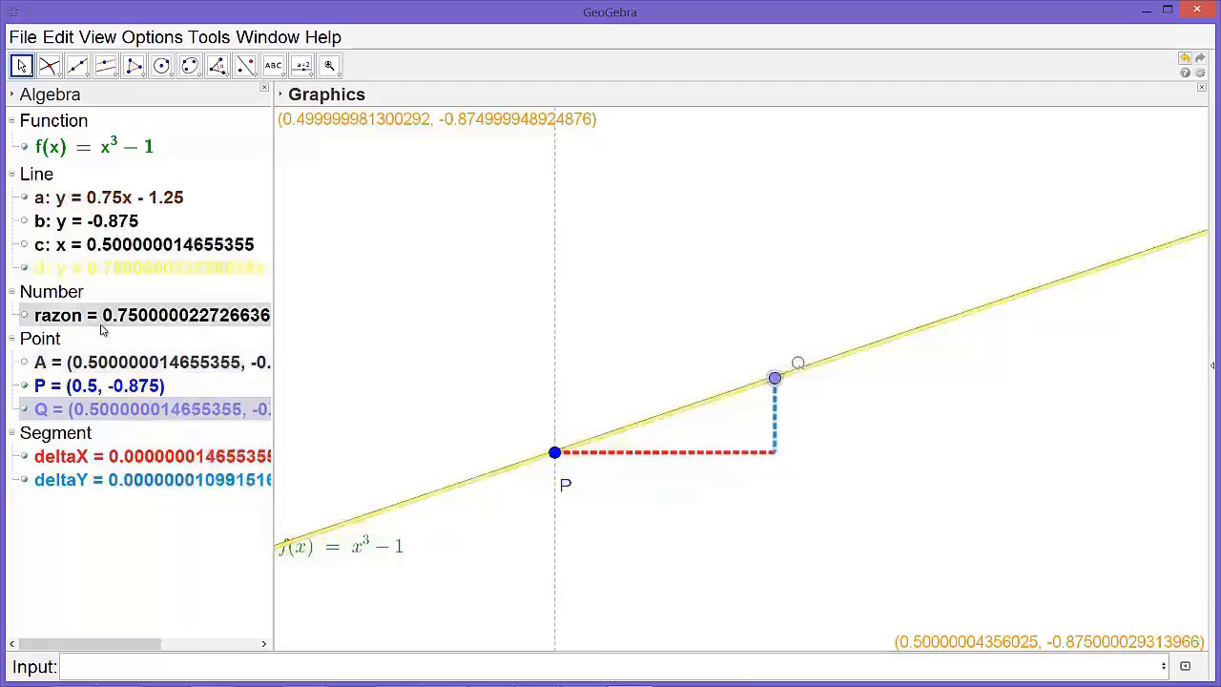
mouse_move(127, 328)
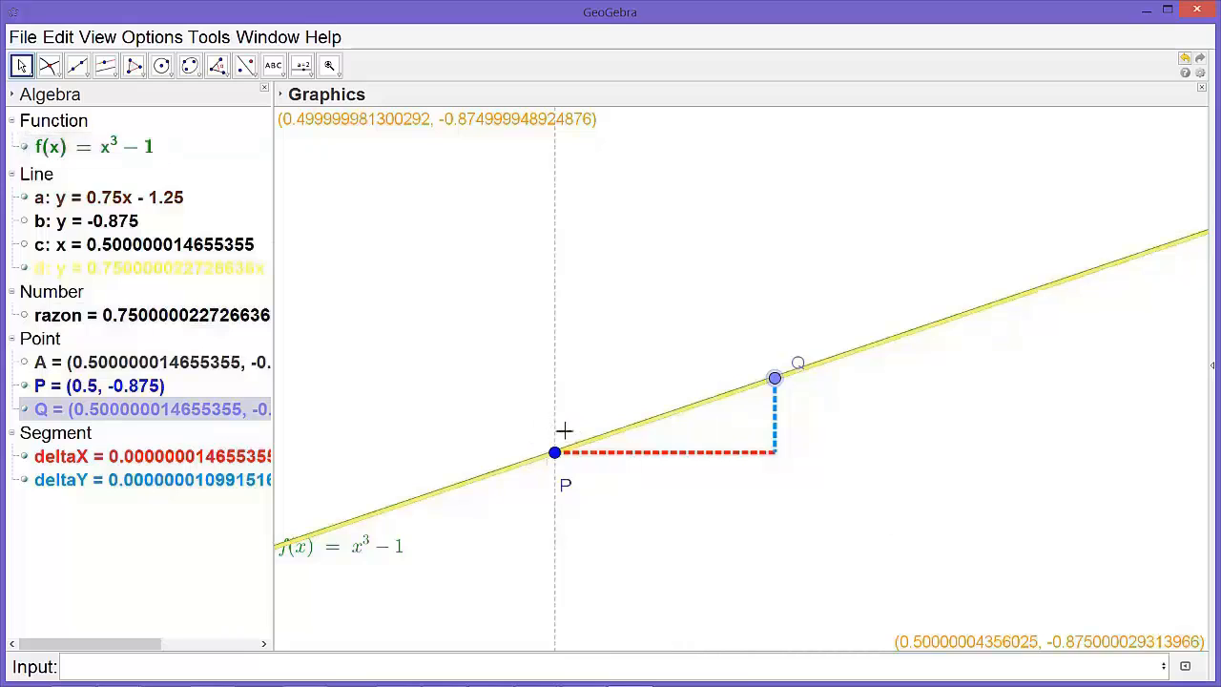
- Toggle the secant line d to compare it with the tangent, leaving both line d and tangent line a hidden
click(24, 269)
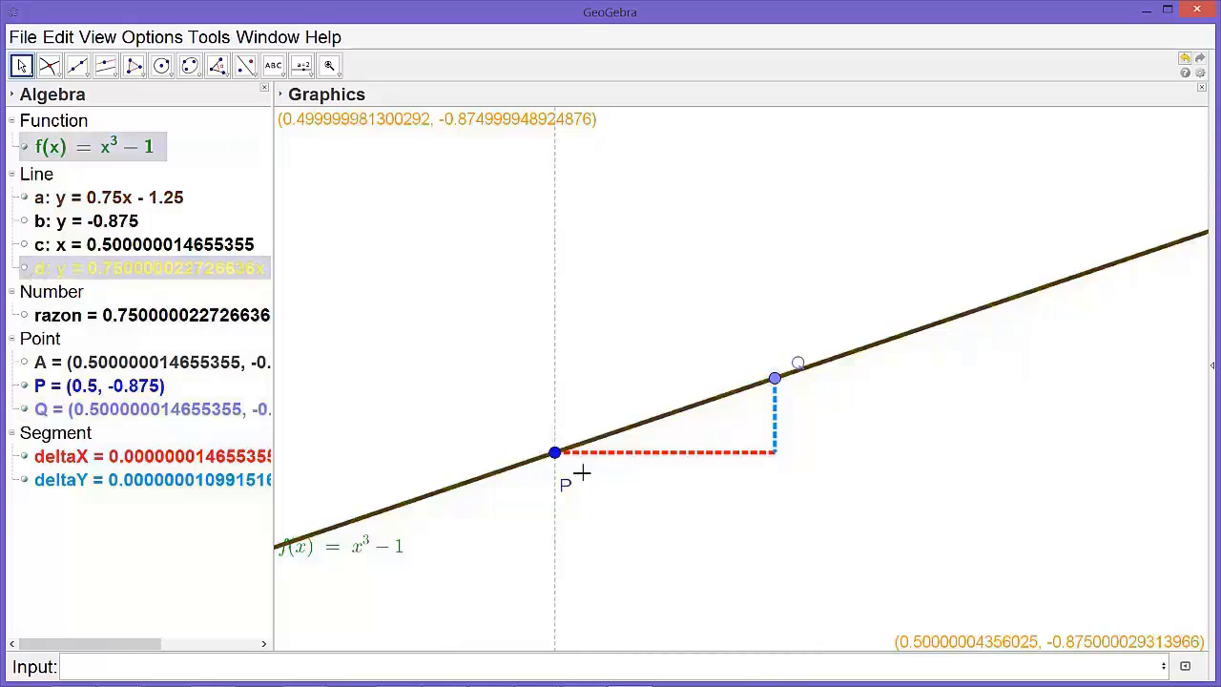
click(24, 269)
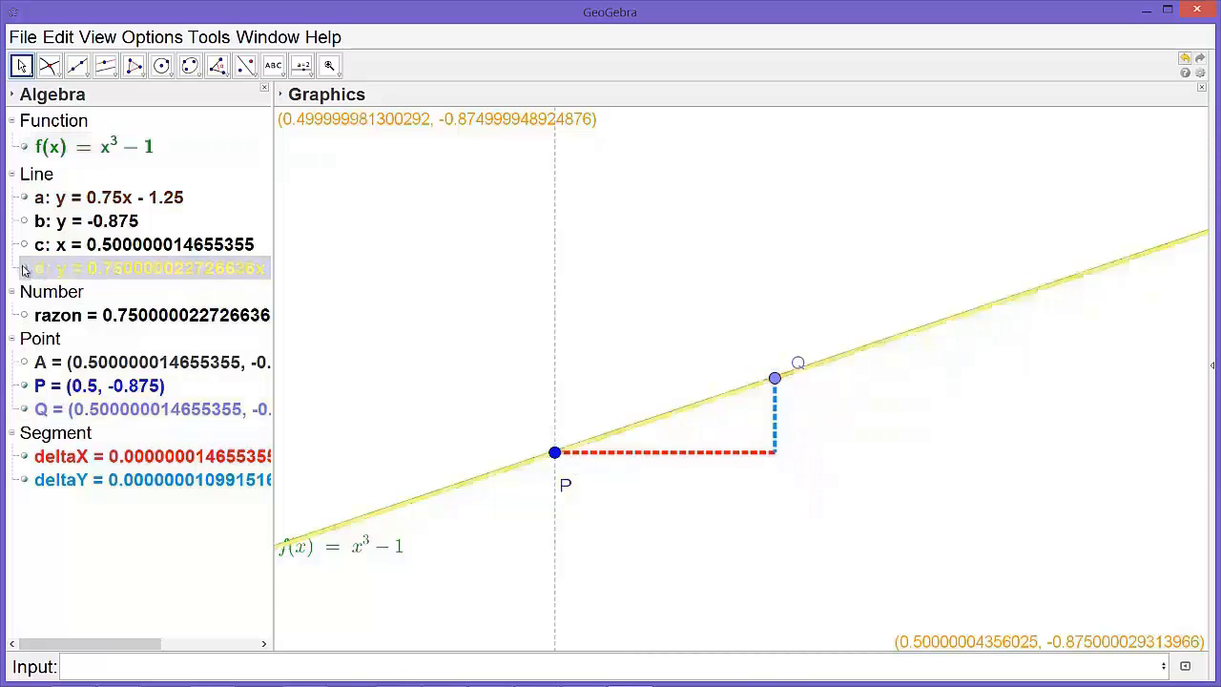
click(24, 269)
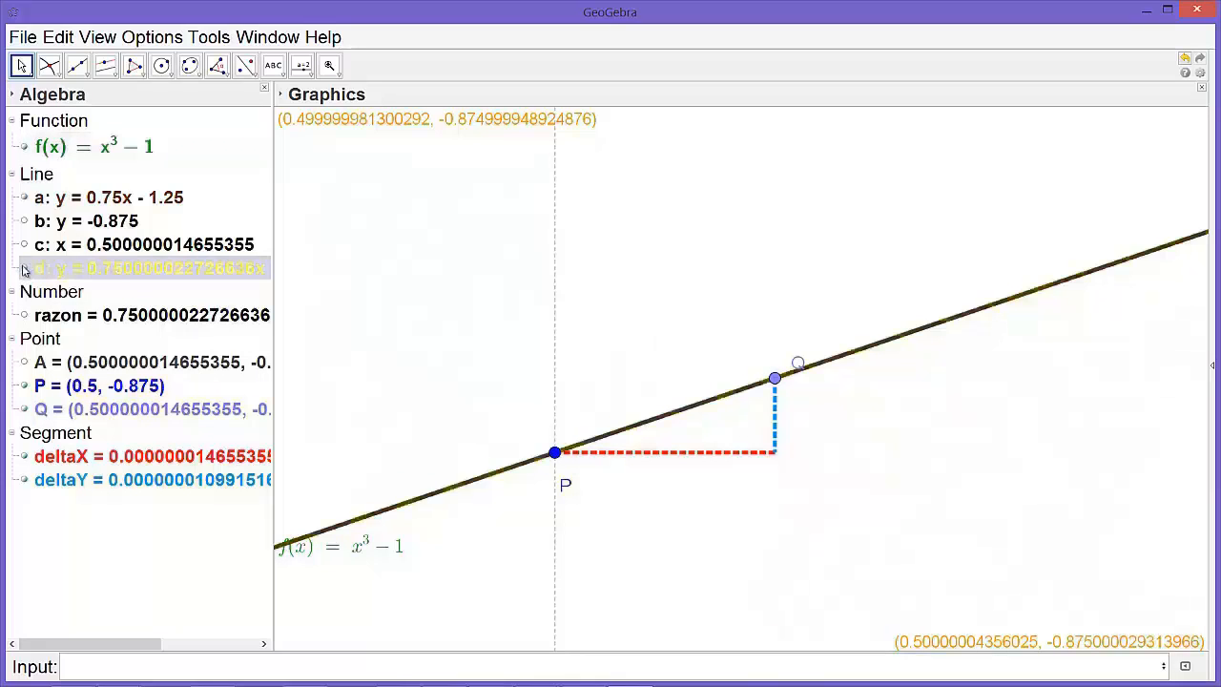
click(24, 197)
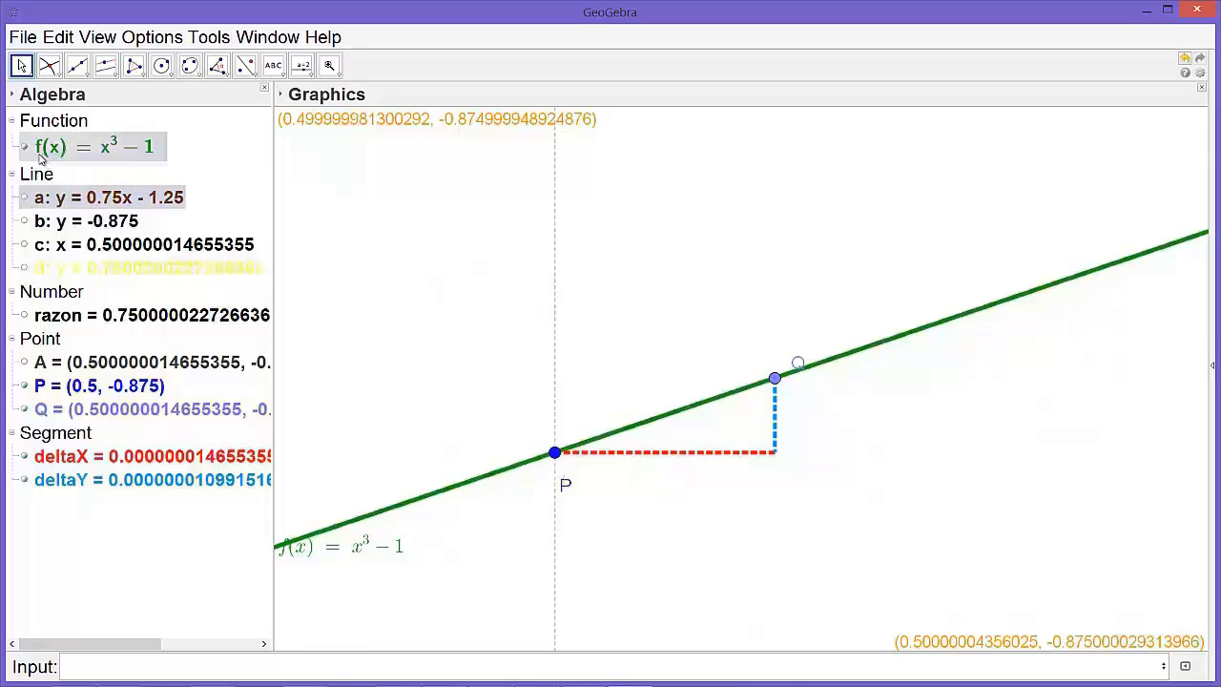
- Toggle the function f off and on near P, and show the tangent line a and the secant line d again
click(25, 151)
click(25, 151)
click(26, 151)
click(26, 150)
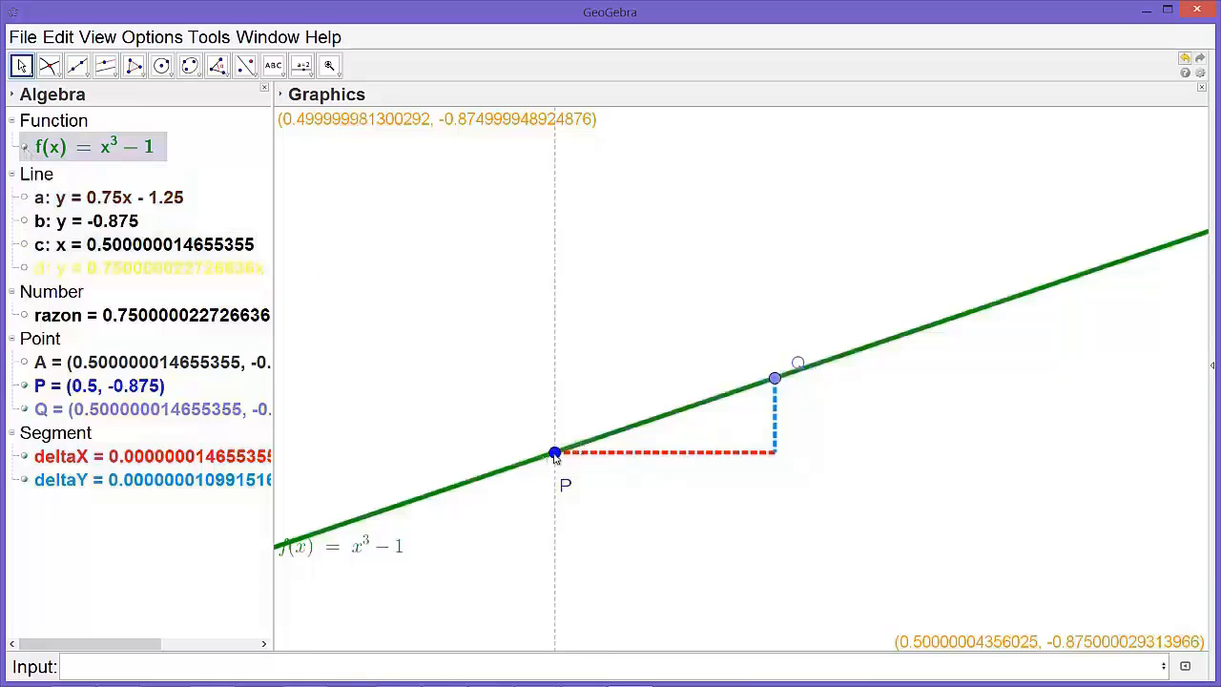
click(24, 198)
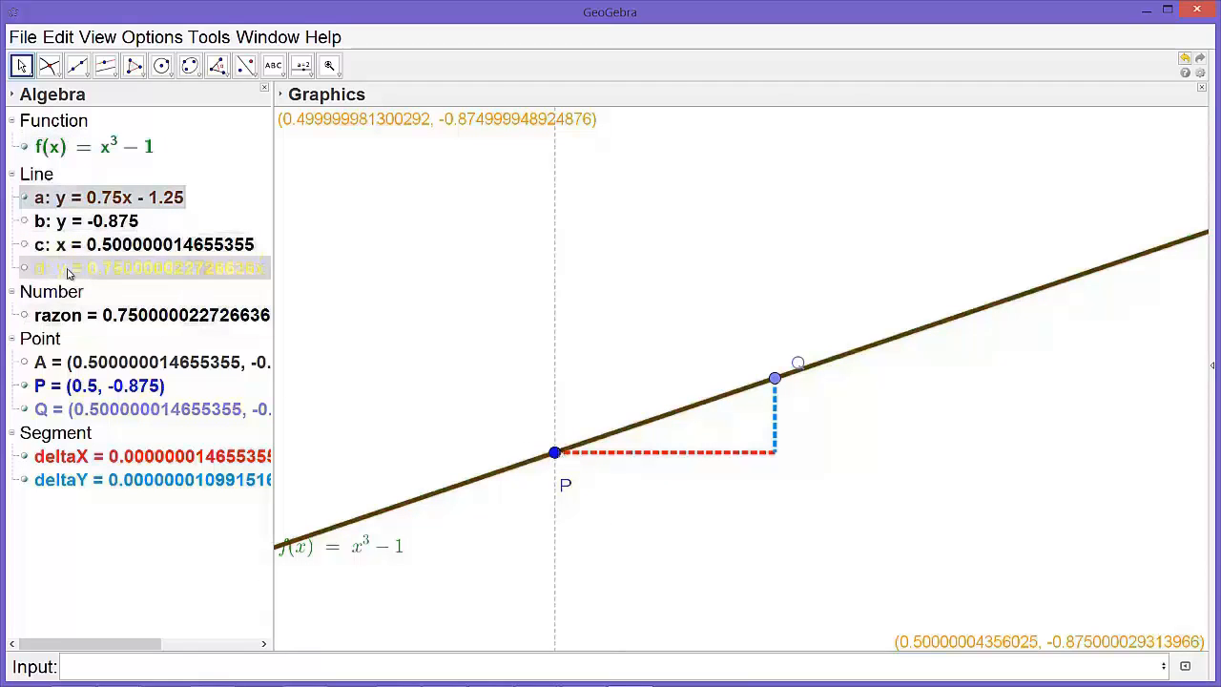
click(25, 268)
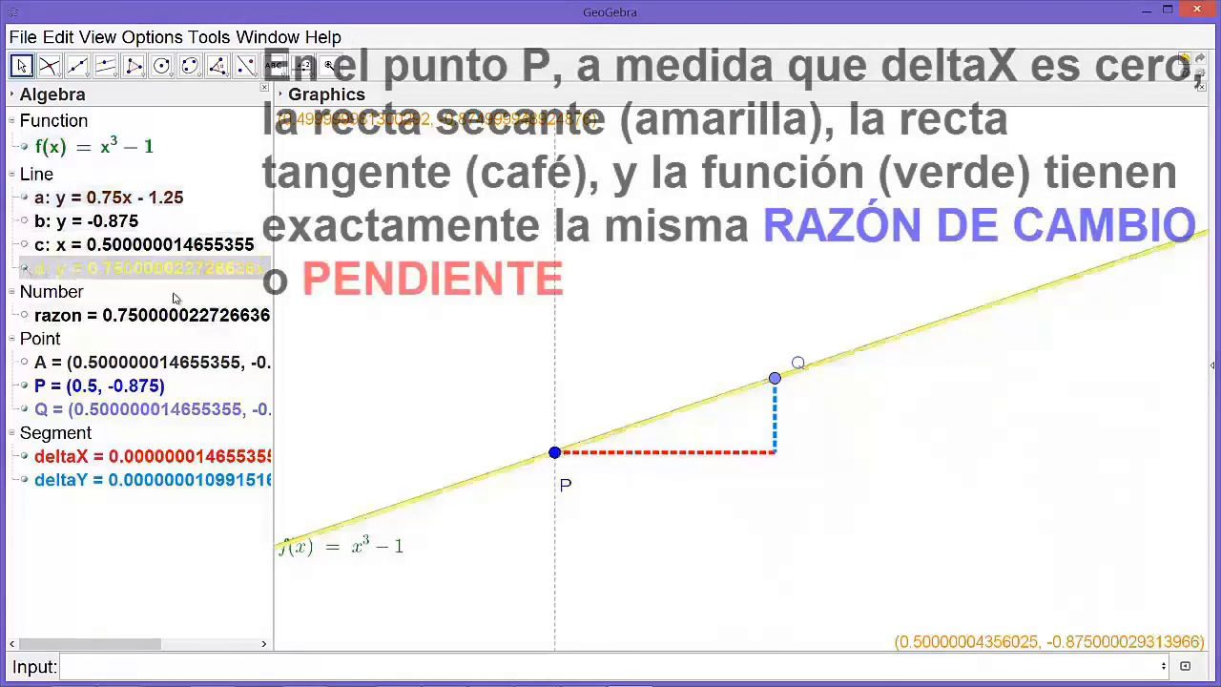
- Zoom out from P and pan the graphics view to examine the cubic curve, its axes and the secant line together
click(568, 451)
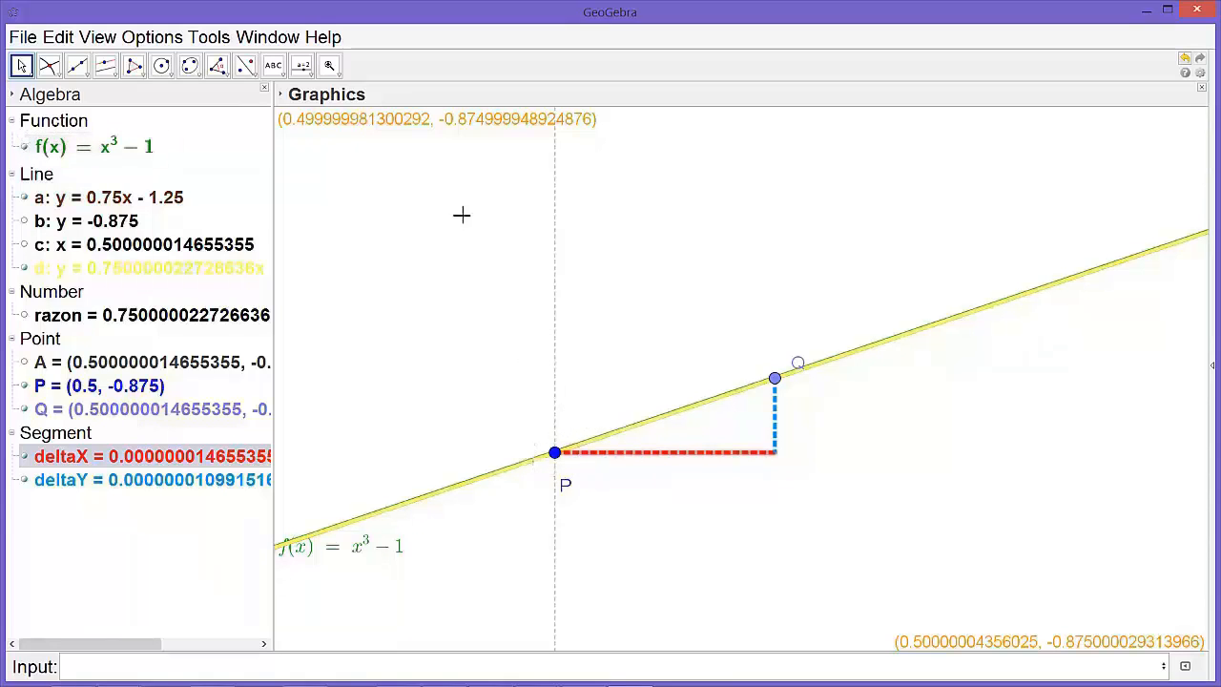
click(340, 75)
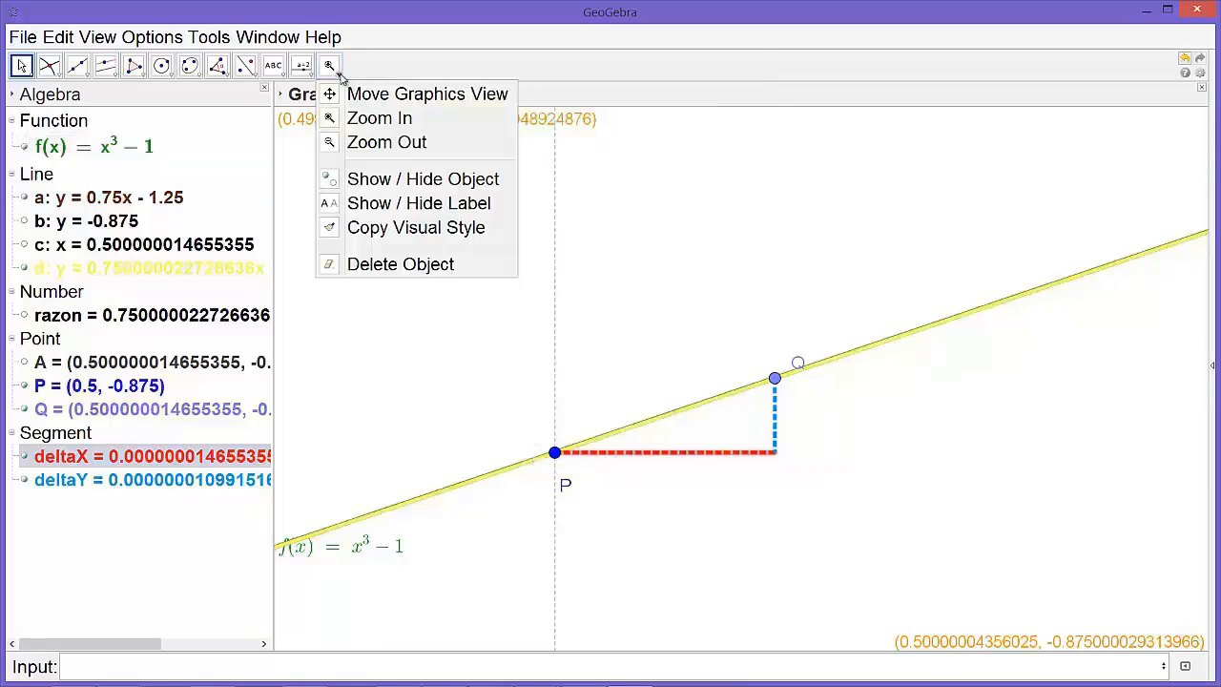
click(377, 143)
click(570, 401)
scroll(580, 291, down, 20)
scroll(564, 246, down, 20)
drag(646, 209, 754, 326)
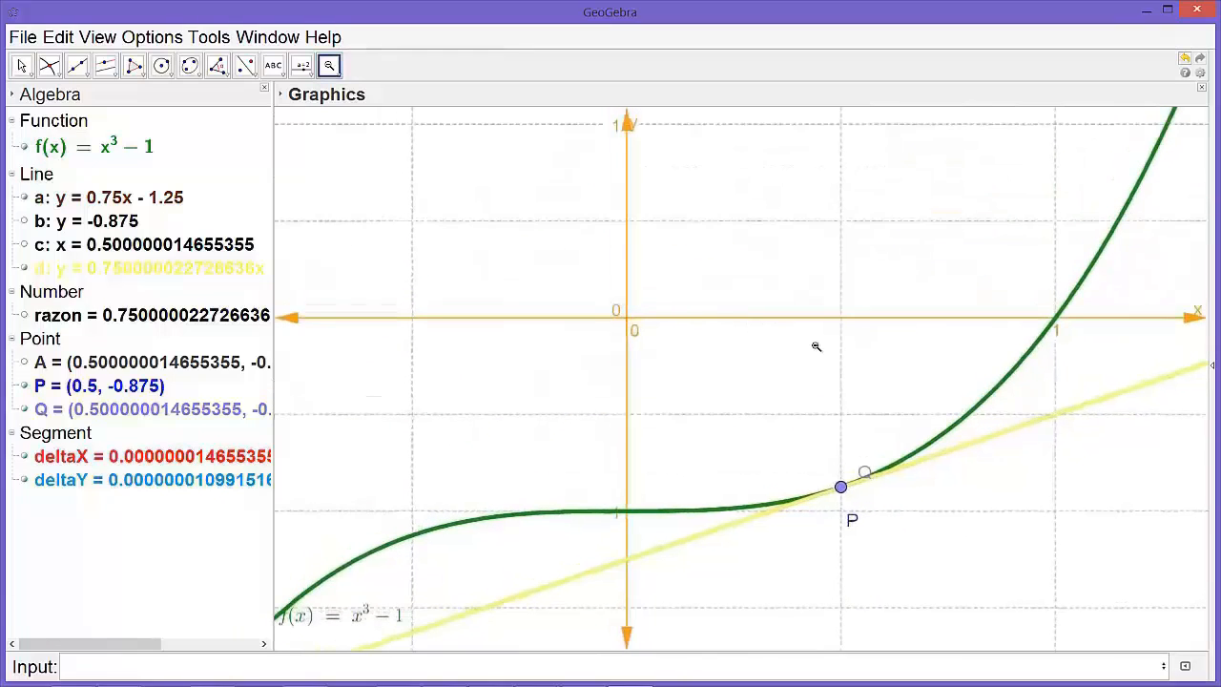